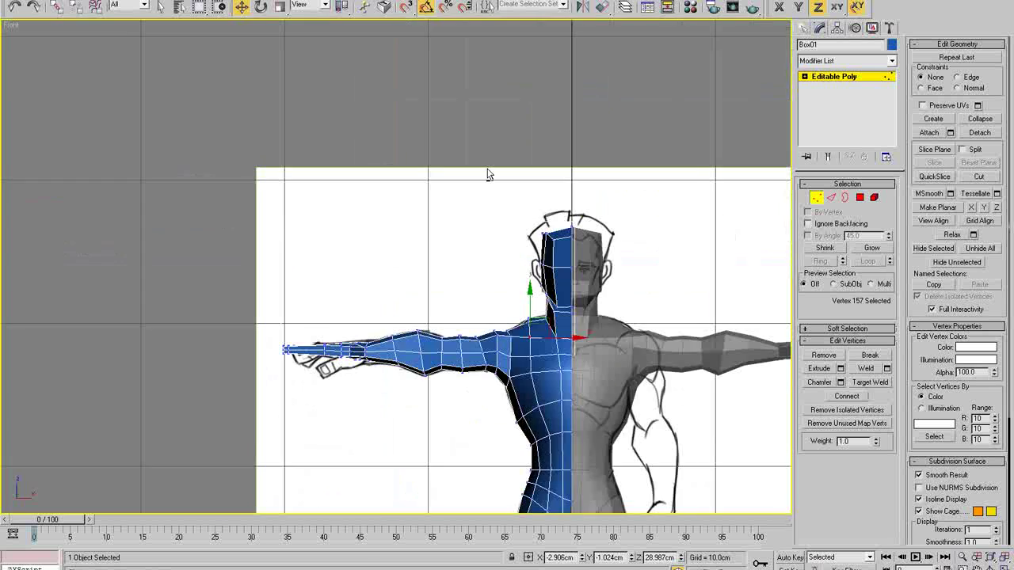
# Step: Turn on see-through display for the body mesh and nudge the upper-arm and outer-chest vertices to match the front reference drawing
pyautogui.scroll(5, 454, 298)
pyautogui.hotkey('alt', 'x')
pyautogui.moveTo(564, 378); pyautogui.dragTo(462, 328, button='middle')
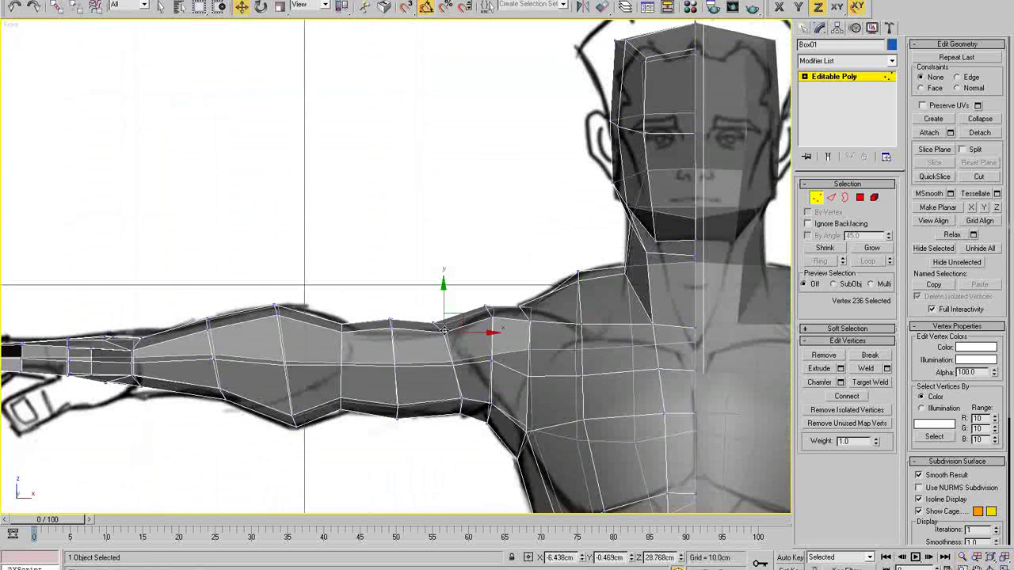
pyautogui.moveTo(458, 315); pyautogui.dragTo(458, 314)
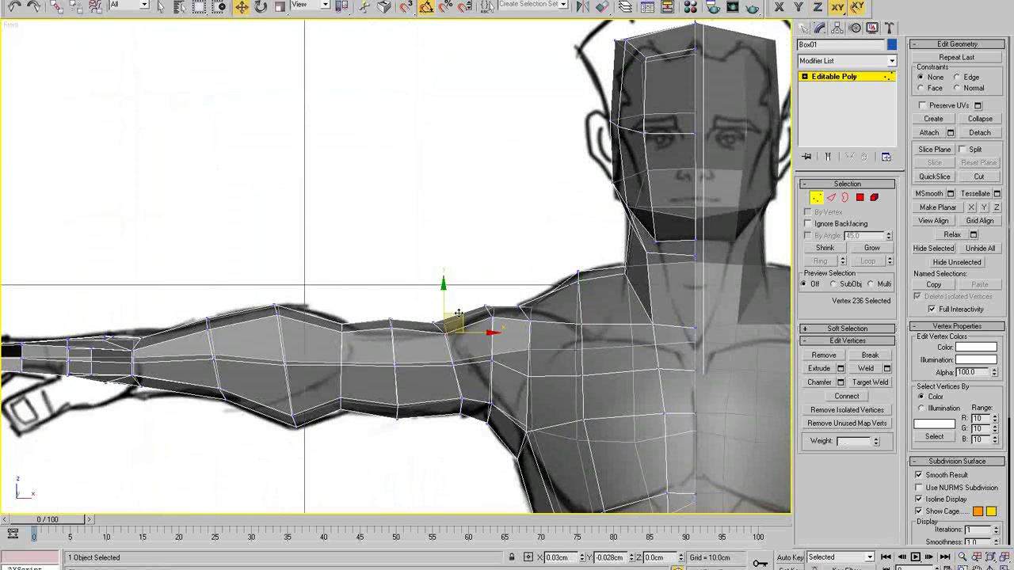
pyautogui.click(508, 346)
pyautogui.moveTo(530, 320); pyautogui.dragTo(535, 322)
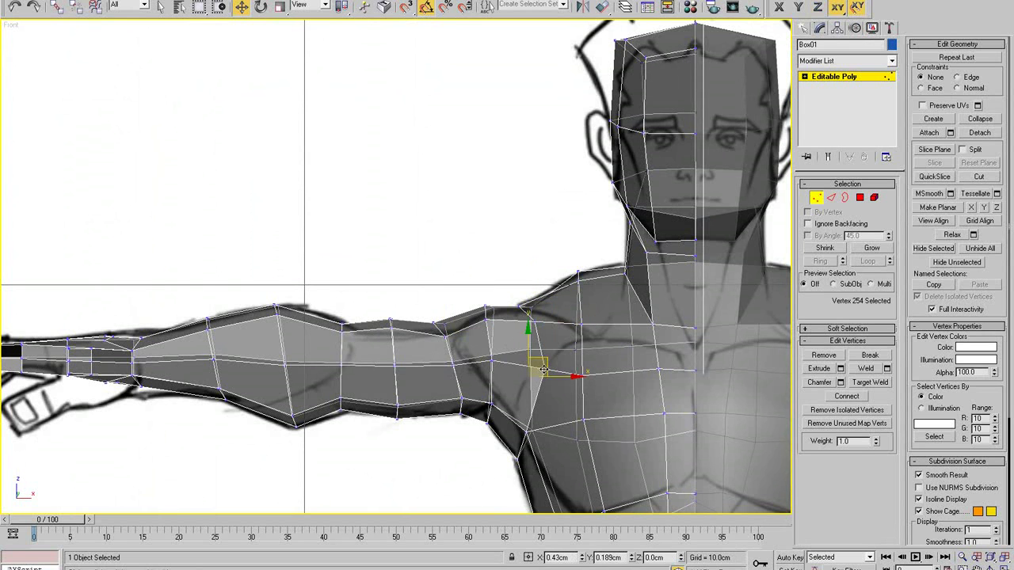
pyautogui.moveTo(543, 370); pyautogui.dragTo(544, 368)
# Step: Shift the vertex at the front of the shoulder slightly inward toward the chest in the front view
pyautogui.moveTo(544, 367); pyautogui.dragTo(436, 337, button='middle')
pyautogui.click(429, 336)
pyautogui.moveTo(423, 317); pyautogui.dragTo(437, 321)
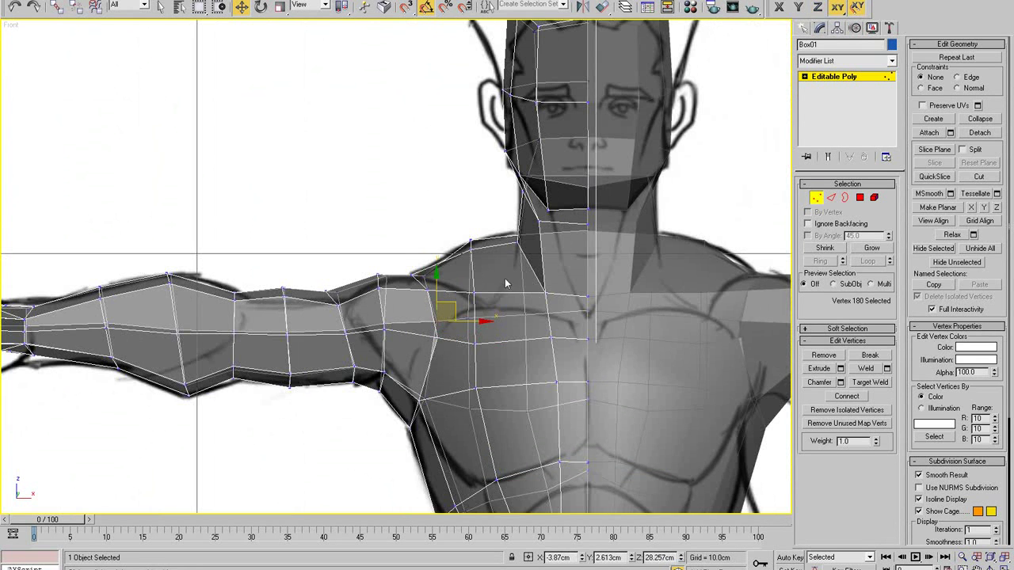
pyautogui.moveTo(582, 209); pyautogui.dragTo(488, 316, button='middle')
pyautogui.scroll(-4, 495, 315)
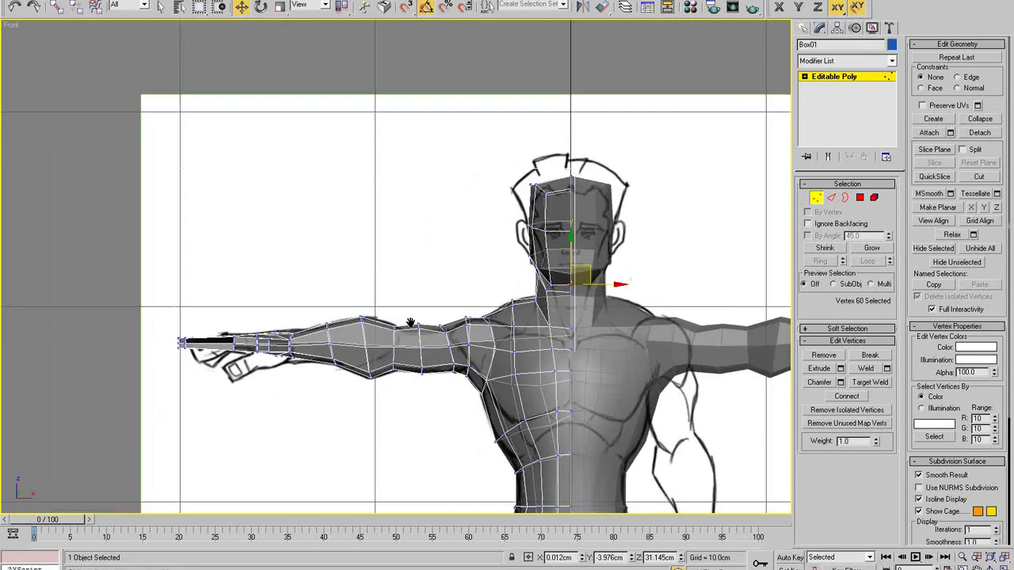
# Step: In the perspective view, select the row of vertices along the little-finger side of the hand and arm and shift it along Y
pyautogui.hotkey('alt', 'w')
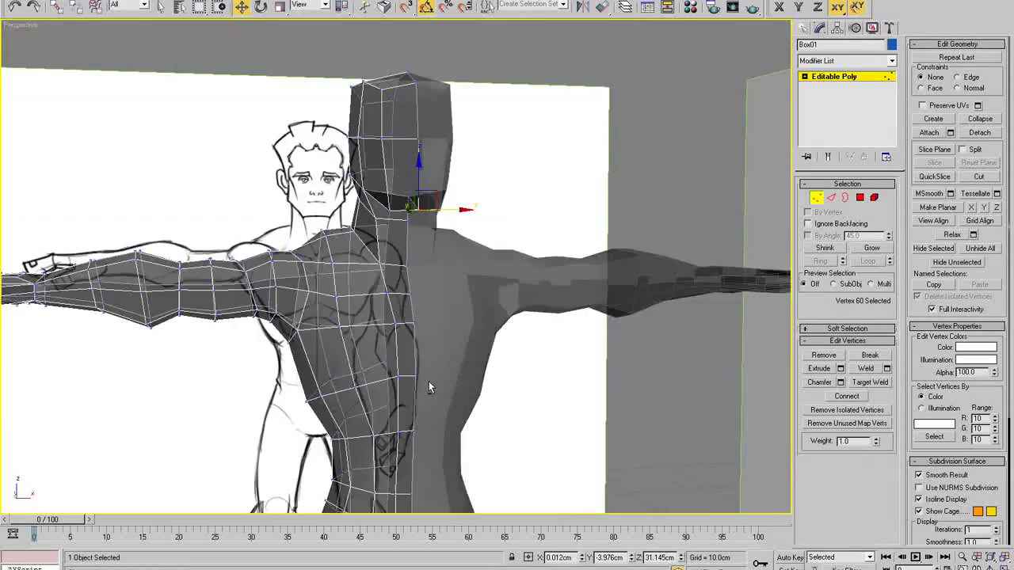
pyautogui.keyDown('alt'); pyautogui.moveTo(429, 381); pyautogui.dragTo(511, 313, button='middle'); pyautogui.keyUp('alt')
pyautogui.scroll(2, 307, 400)
pyautogui.click(524, 339)
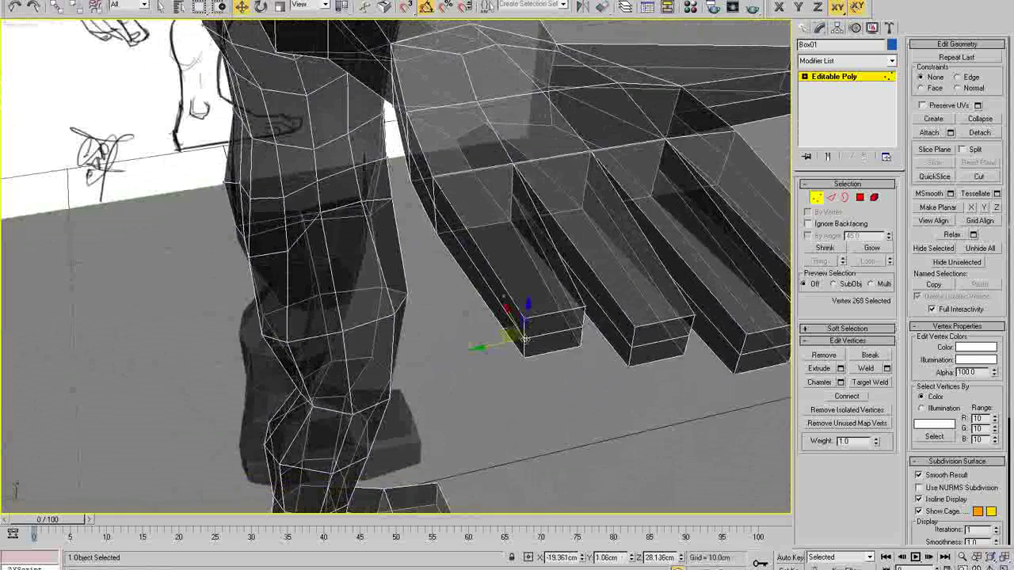
pyautogui.keyDown('ctrl'); pyautogui.click(435, 207); pyautogui.keyUp('ctrl')
pyautogui.keyDown('ctrl'); pyautogui.click(406, 148); pyautogui.keyUp('ctrl')
pyautogui.moveTo(407, 150); pyautogui.dragTo(459, 228, button='middle')
pyautogui.scroll(3, 457, 237)
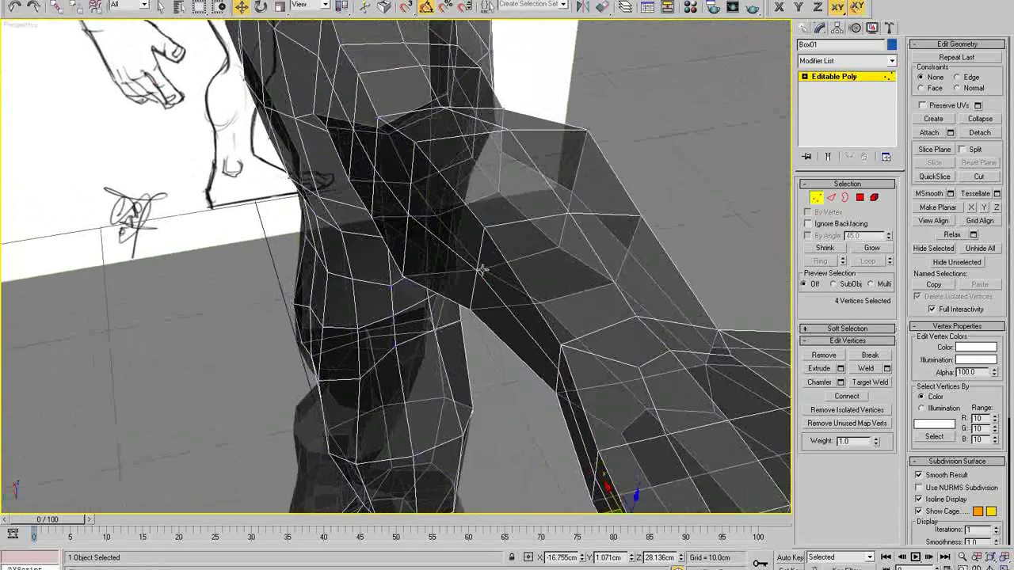
pyautogui.keyDown('ctrl'); pyautogui.click(477, 270); pyautogui.keyUp('ctrl')
pyautogui.keyDown('ctrl'); pyautogui.click(405, 215); pyautogui.keyUp('ctrl')
pyautogui.moveTo(405, 215); pyautogui.dragTo(446, 303, button='middle')
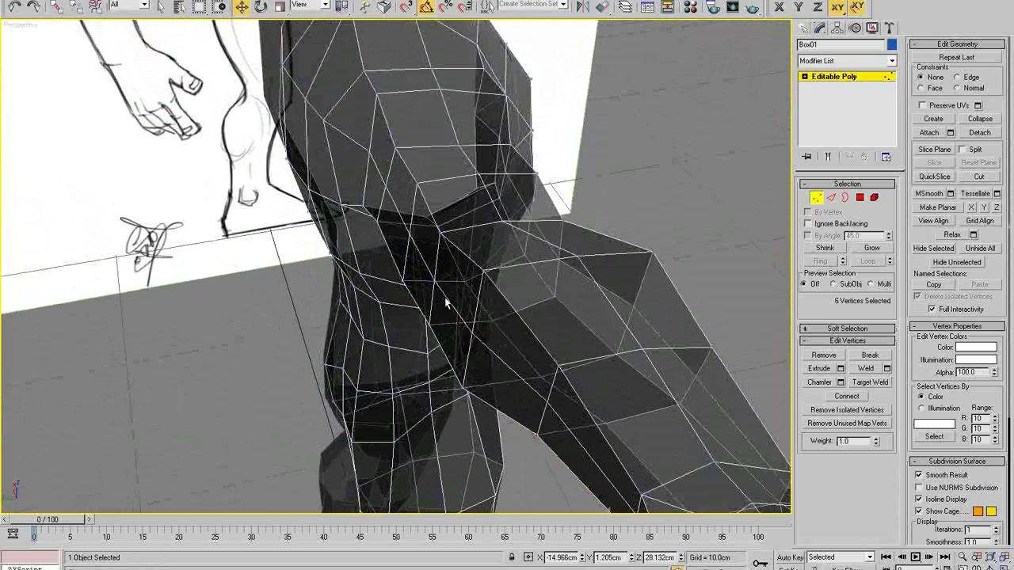
pyautogui.keyDown('ctrl'); pyautogui.click(407, 236); pyautogui.keyUp('ctrl')
pyautogui.keyDown('ctrl'); pyautogui.click(380, 179); pyautogui.keyUp('ctrl')
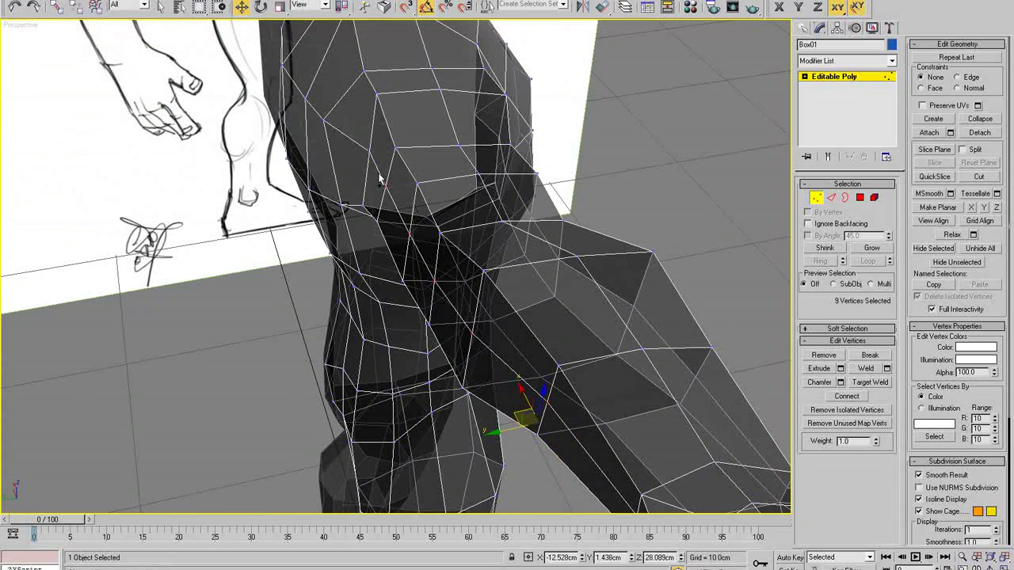
pyautogui.keyDown('ctrl'); pyautogui.click(367, 150); pyautogui.keyUp('ctrl')
pyautogui.keyDown('alt'); pyautogui.moveTo(478, 391); pyautogui.dragTo(311, 425, button='middle'); pyautogui.keyUp('alt')
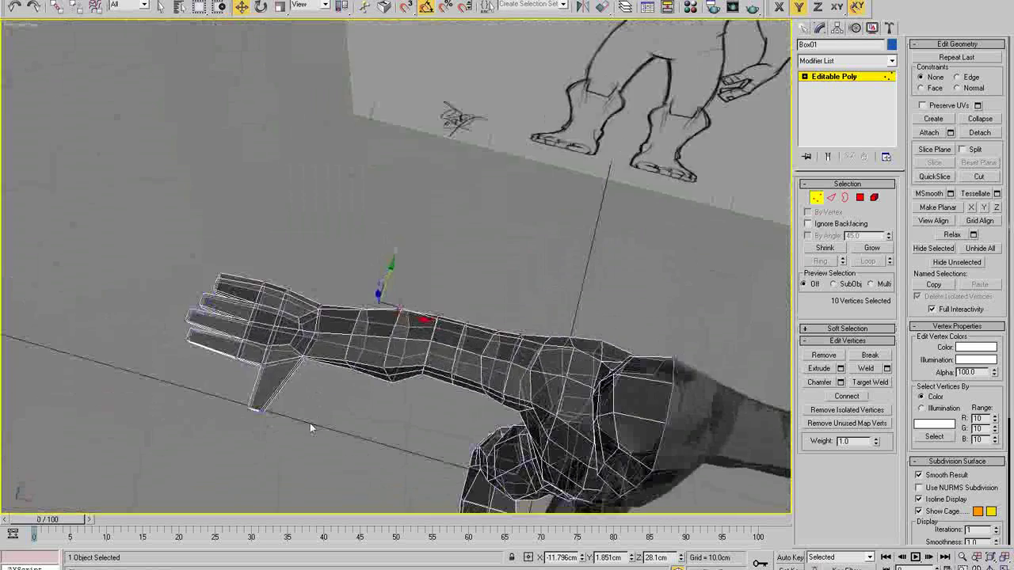
# Step: Select the six vertices along the thumb side of the arm from the wrist to the upper arm and shift them along Y
pyautogui.click(303, 356)
pyautogui.keyDown('alt'); pyautogui.moveTo(302, 357); pyautogui.dragTo(323, 360, button='middle'); pyautogui.keyUp('alt')
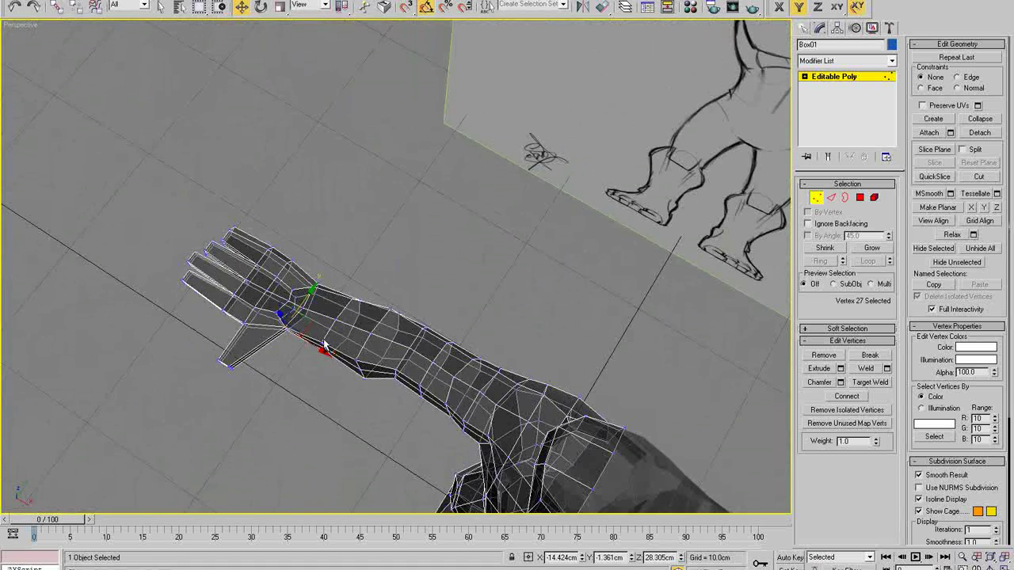
pyautogui.keyDown('ctrl'); pyautogui.click(322, 343); pyautogui.keyUp('ctrl')
pyautogui.keyDown('ctrl'); pyautogui.click(394, 368); pyautogui.keyUp('ctrl')
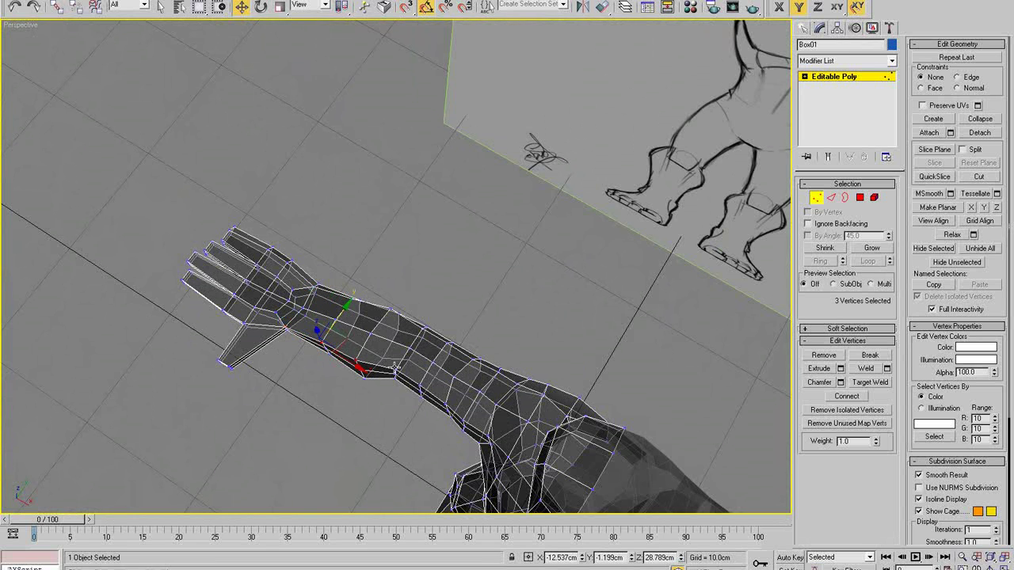
pyautogui.keyDown('ctrl'); pyautogui.click(420, 383); pyautogui.keyUp('ctrl')
pyautogui.keyDown('ctrl'); pyautogui.click(446, 404); pyautogui.keyUp('ctrl')
pyautogui.keyDown('ctrl'); pyautogui.click(462, 423); pyautogui.keyUp('ctrl')
pyautogui.moveTo(402, 345); pyautogui.dragTo(406, 337)
# Step: Select the run of edges along the arm from wrist to upper arm with StepLoop and shift it slightly along Y
pyautogui.keyDown('alt'); pyautogui.moveTo(419, 427); pyautogui.dragTo(541, 274, button='middle'); pyautogui.keyUp('alt')
pyautogui.press('2')
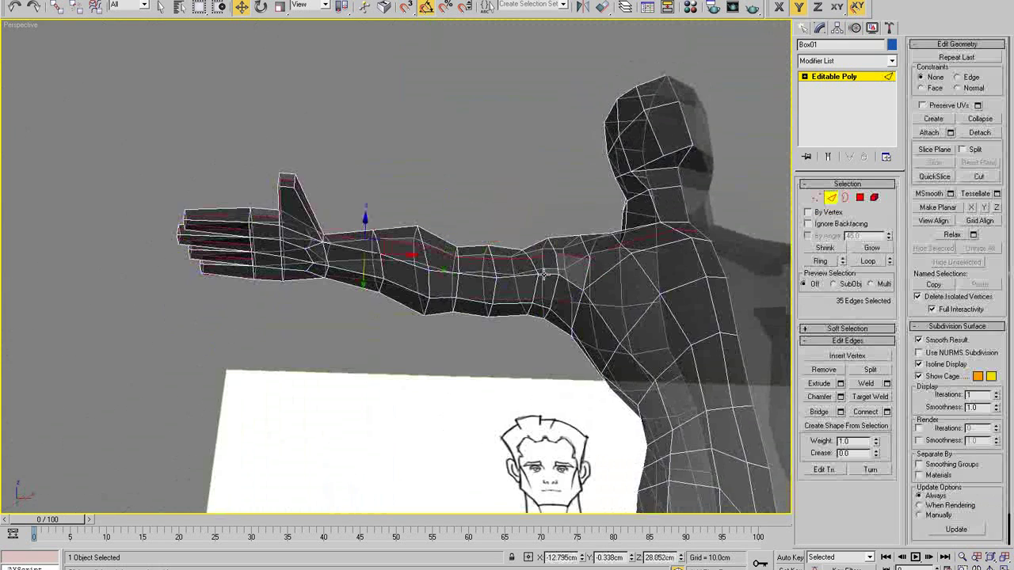
pyautogui.click(544, 273)
pyautogui.keyDown('ctrl'); pyautogui.click(325, 247); pyautogui.keyUp('ctrl')
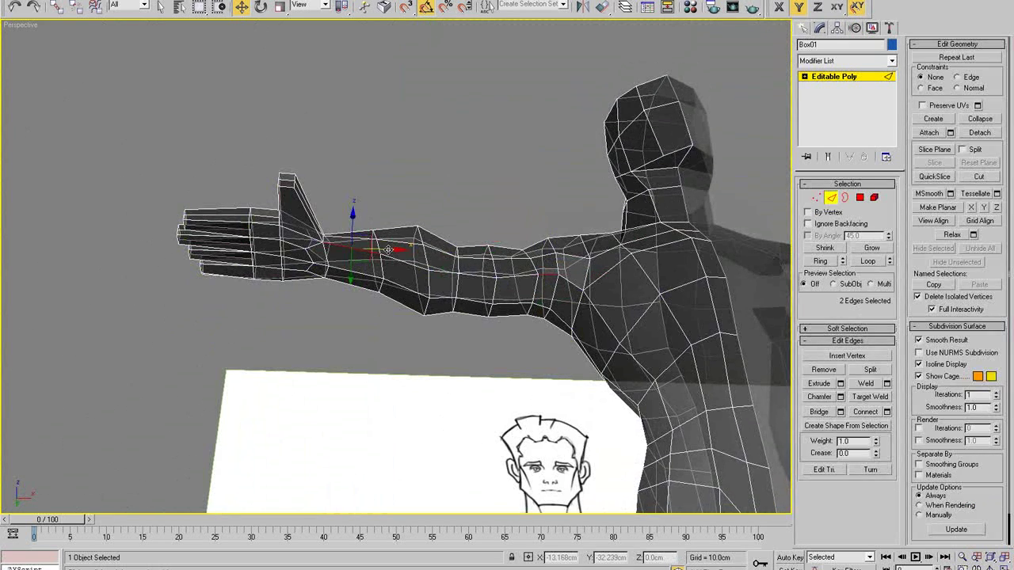
pyautogui.press('y')
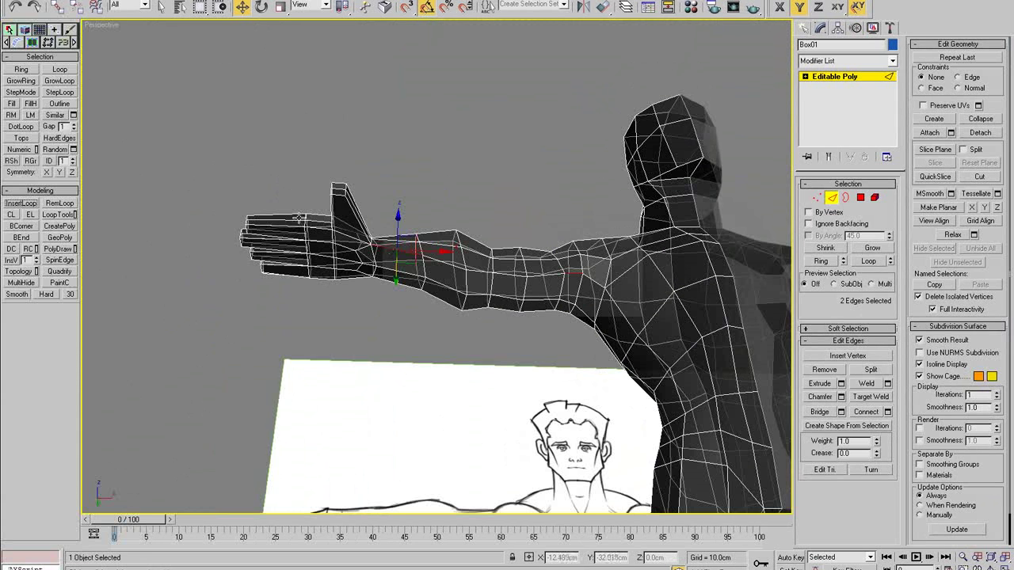
pyautogui.click(59, 92)
pyautogui.keyDown('alt'); pyautogui.moveTo(488, 233); pyautogui.dragTo(489, 253, button='middle'); pyautogui.keyUp('alt')
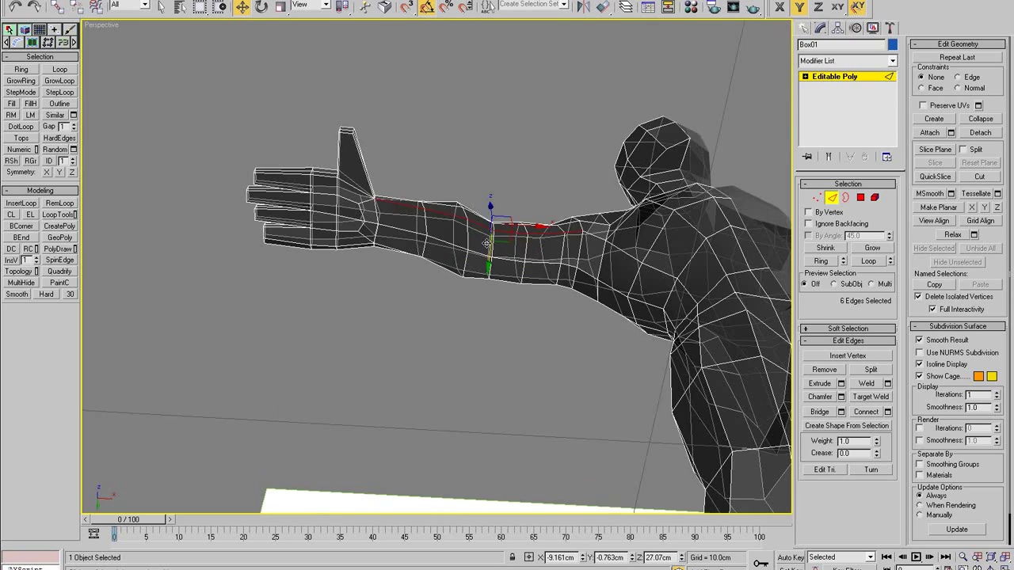
pyautogui.moveTo(489, 256); pyautogui.dragTo(488, 258)
# Step: Adjust the middle vertices at the tip of the little finger to give the fingertip a rounder cross-section
pyautogui.keyDown('alt'); pyautogui.moveTo(488, 258); pyautogui.dragTo(458, 364, button='middle'); pyautogui.keyUp('alt')
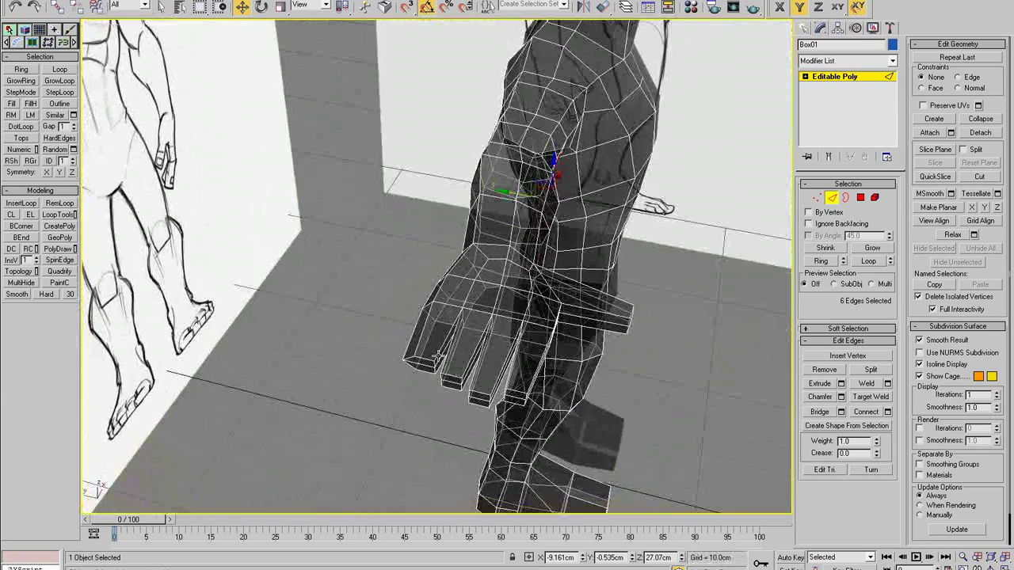
pyautogui.press('1')
pyautogui.click(433, 362)
pyautogui.keyDown('ctrl'); pyautogui.click(432, 372); pyautogui.keyUp('ctrl')
pyautogui.moveTo(399, 361); pyautogui.dragTo(437, 378)
pyautogui.press('2')
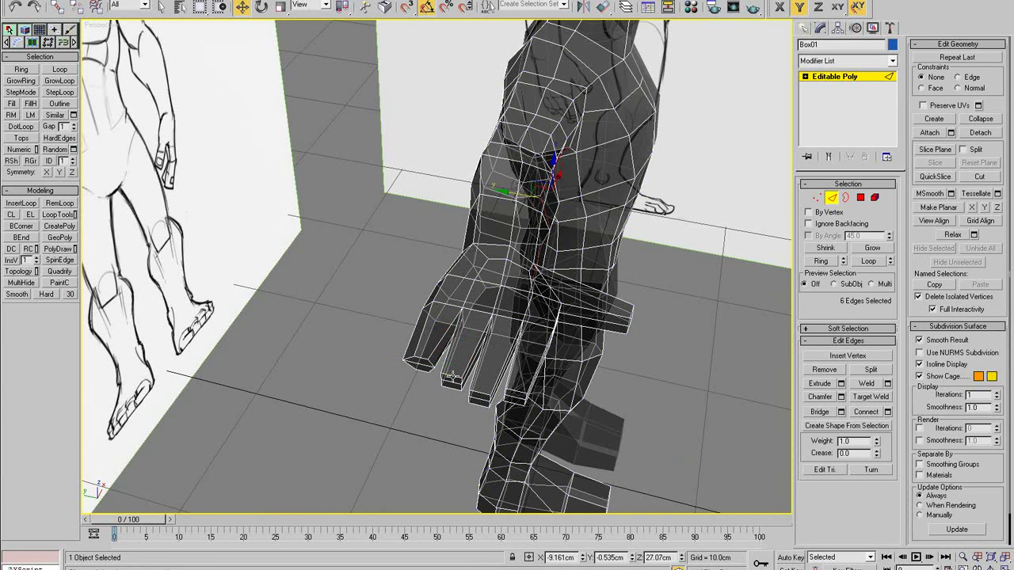
# Step: Scale up the middle edges at the tips of the remaining fingers and the thumb, the thumb's to about 140%
pyautogui.click(453, 384)
pyautogui.press('r')
pyautogui.moveTo(456, 384); pyautogui.dragTo(455, 363)
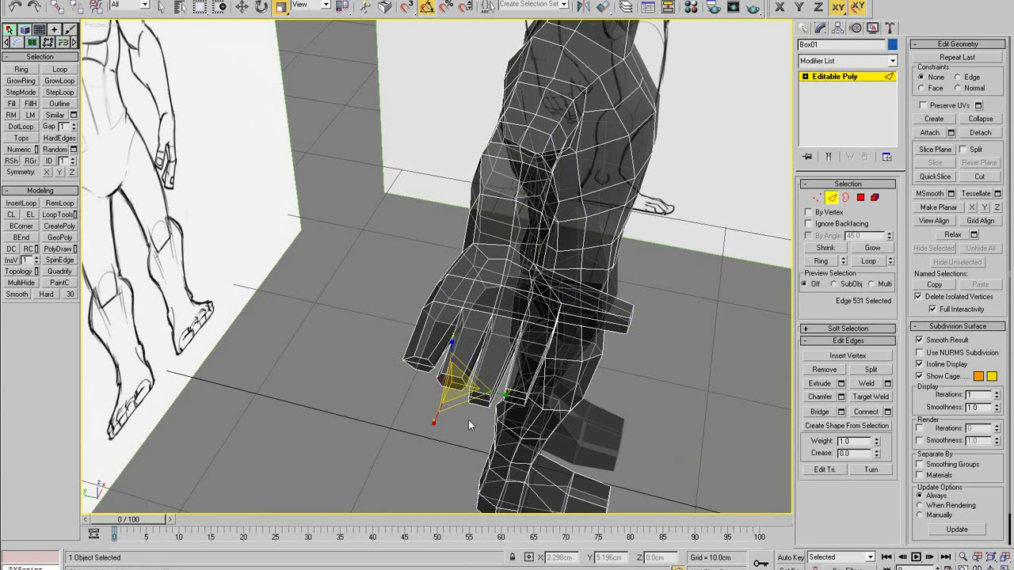
pyautogui.click(471, 422)
pyautogui.click(505, 404)
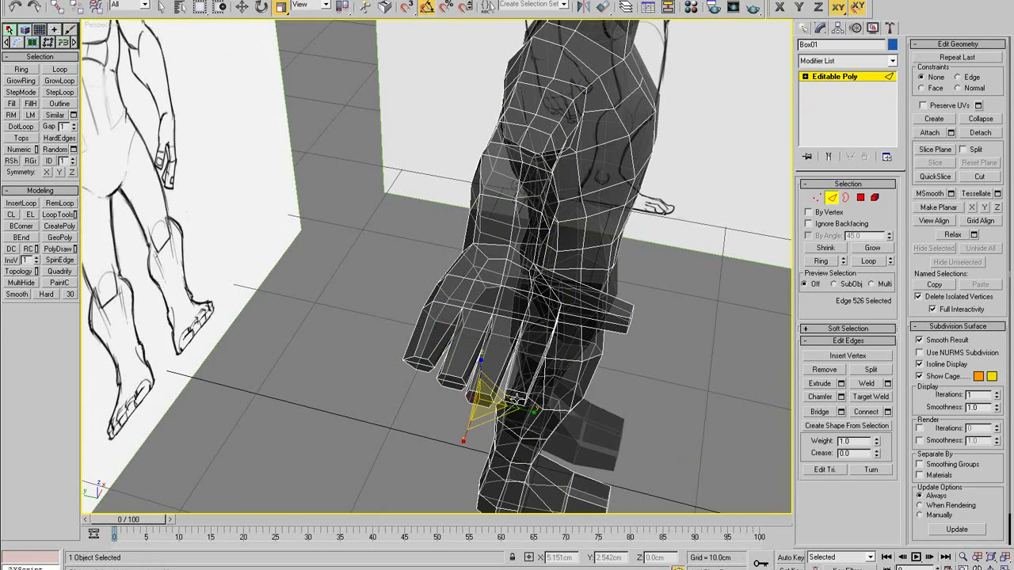
pyautogui.keyDown('alt'); pyautogui.moveTo(521, 381); pyautogui.dragTo(469, 364, button='middle'); pyautogui.keyUp('alt')
pyautogui.click(445, 357)
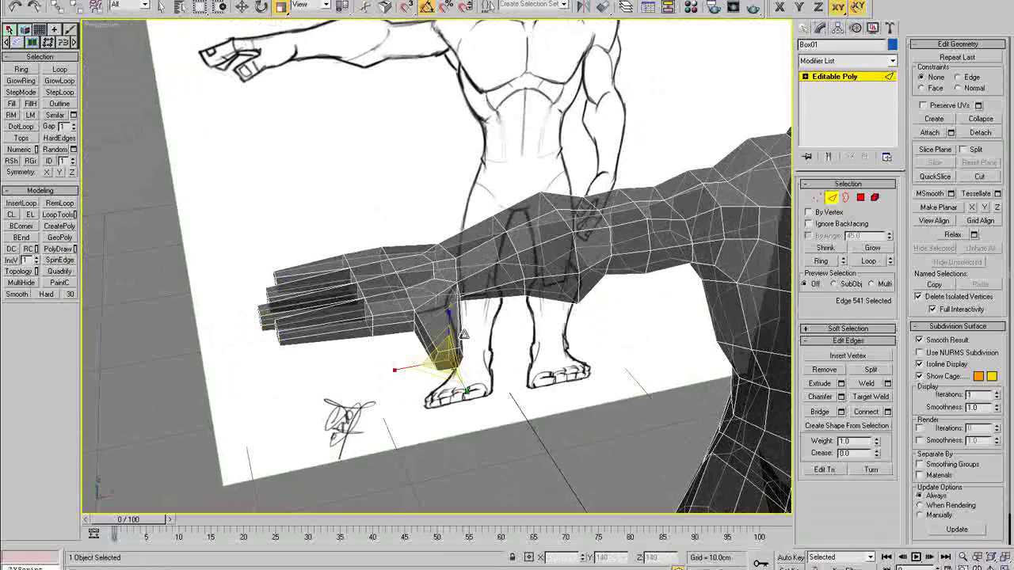
# Step: Move the vertex at the base of the thumb slightly along X
pyautogui.press('1')
pyautogui.click(409, 320)
pyautogui.click(413, 317)
pyautogui.press('w')
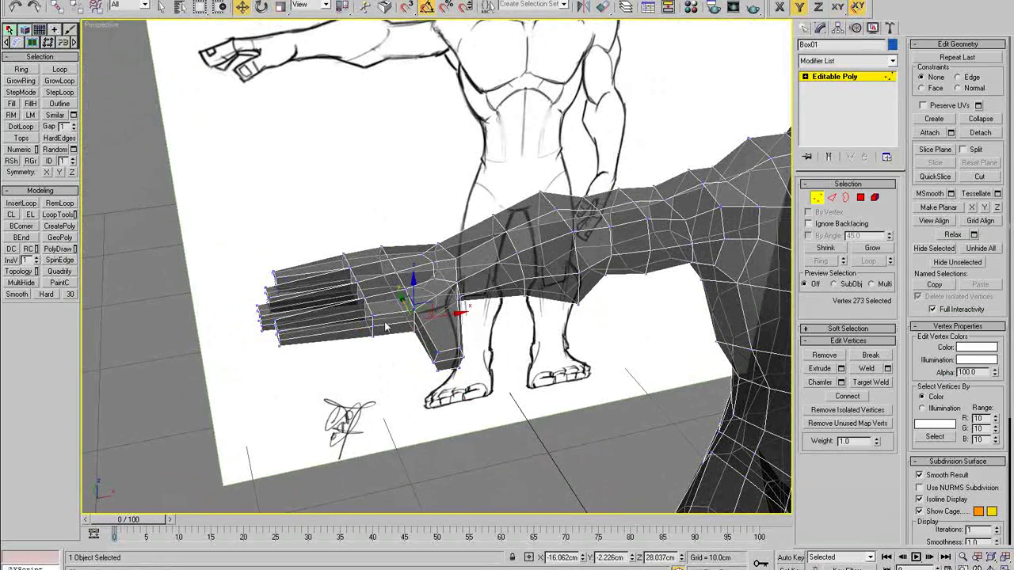
pyautogui.moveTo(432, 315); pyautogui.dragTo(442, 315)
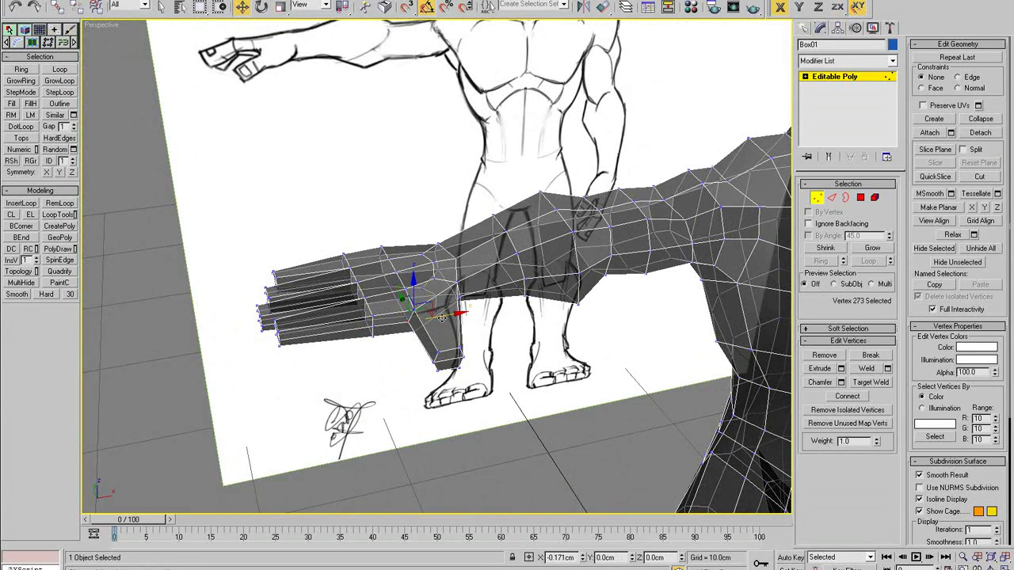
# Step: Reposition the vertices where the palm meets the wrist to even out the edge flow around the thumb base
pyautogui.moveTo(468, 315)
pyautogui.keyDown('alt'); pyautogui.mouseDown(button='middle')
pyautogui.moveTo(423, 320)
pyautogui.moveTo(441, 288)
pyautogui.moveTo(432, 258)
pyautogui.moveTo(453, 249)
pyautogui.moveTo(438, 228)
pyautogui.mouseUp(button='middle'); pyautogui.keyUp('alt')
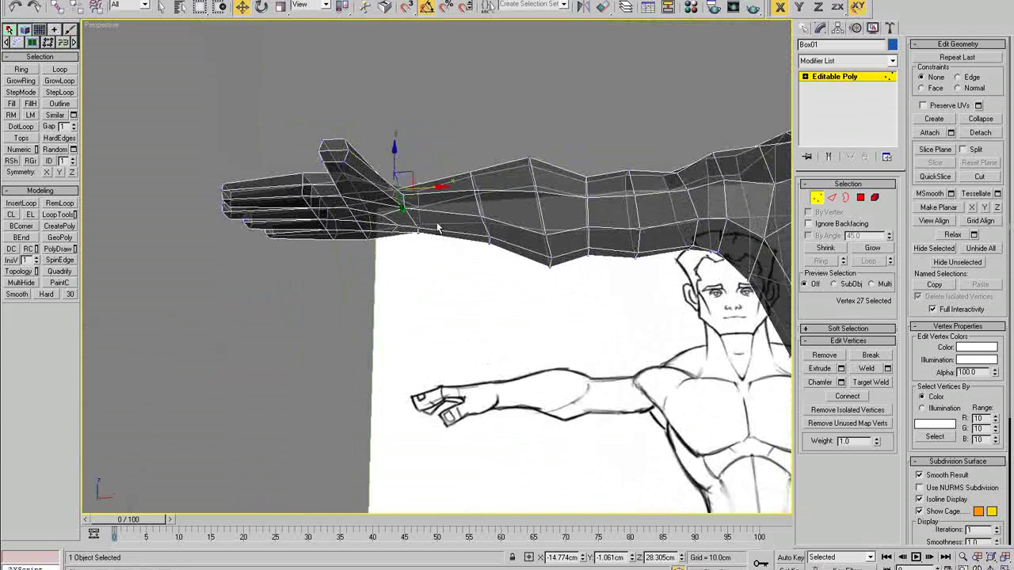
pyautogui.click(399, 200)
pyautogui.keyDown('alt'); pyautogui.moveTo(417, 269); pyautogui.dragTo(408, 289, button='middle'); pyautogui.keyUp('alt')
pyautogui.click(406, 288)
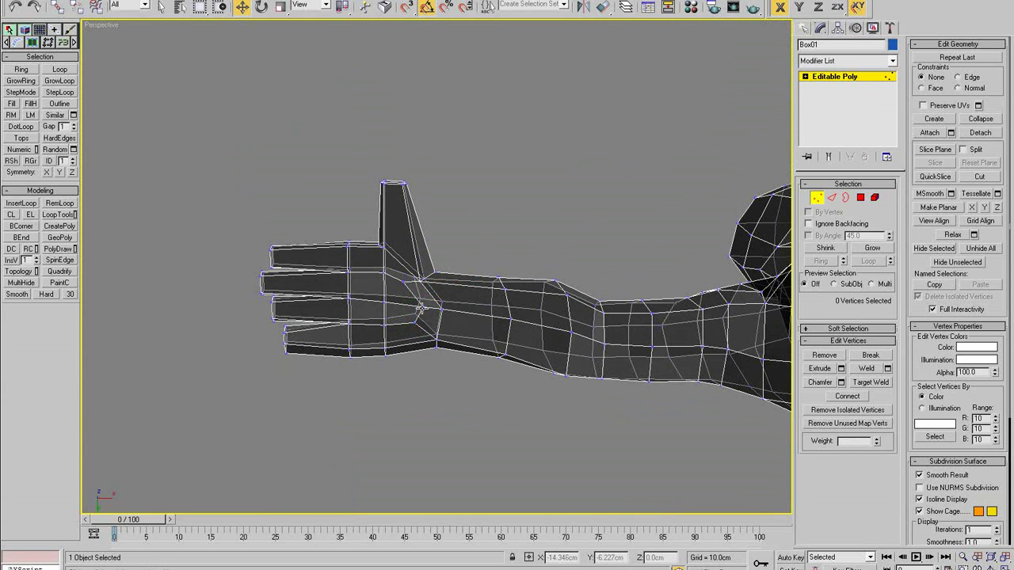
pyautogui.moveTo(421, 308)
pyautogui.mouseDown()
pyautogui.moveTo(404, 323)
pyautogui.moveTo(442, 309)
pyautogui.mouseUp()
pyautogui.click(405, 320)
pyautogui.click(447, 307)
pyautogui.click(442, 308)
pyautogui.click(420, 279)
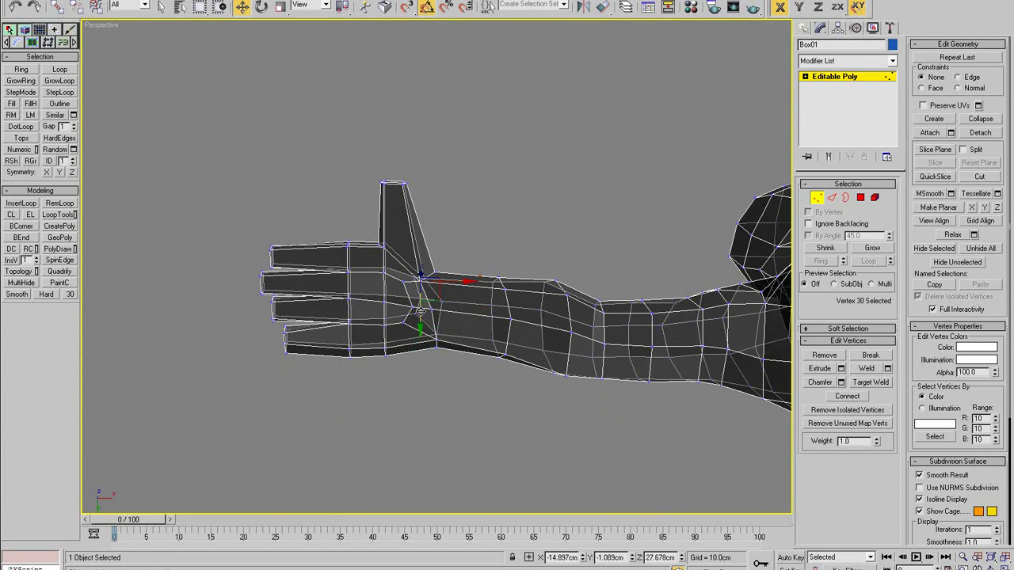
# Step: Move the heel-of-hand vertex beside the thumb about 0.21 cm along Y and adjust the neighbouring hand vertices
pyautogui.keyDown('alt'); pyautogui.moveTo(452, 319); pyautogui.dragTo(411, 321, button='middle'); pyautogui.keyUp('alt')
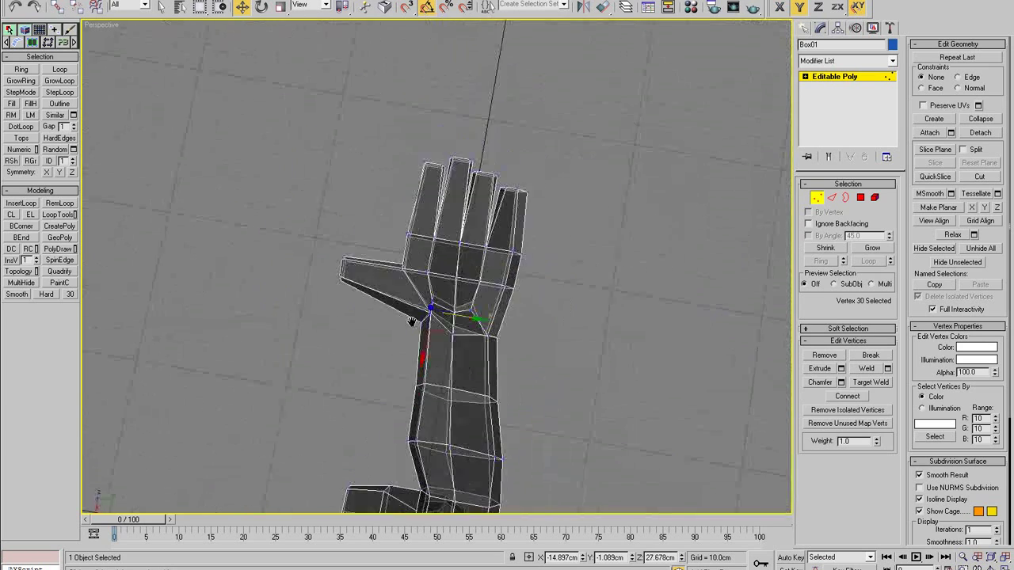
pyautogui.scroll(4, 412, 321)
pyautogui.click(426, 357)
pyautogui.click(424, 362)
pyautogui.moveTo(425, 362); pyautogui.dragTo(438, 364)
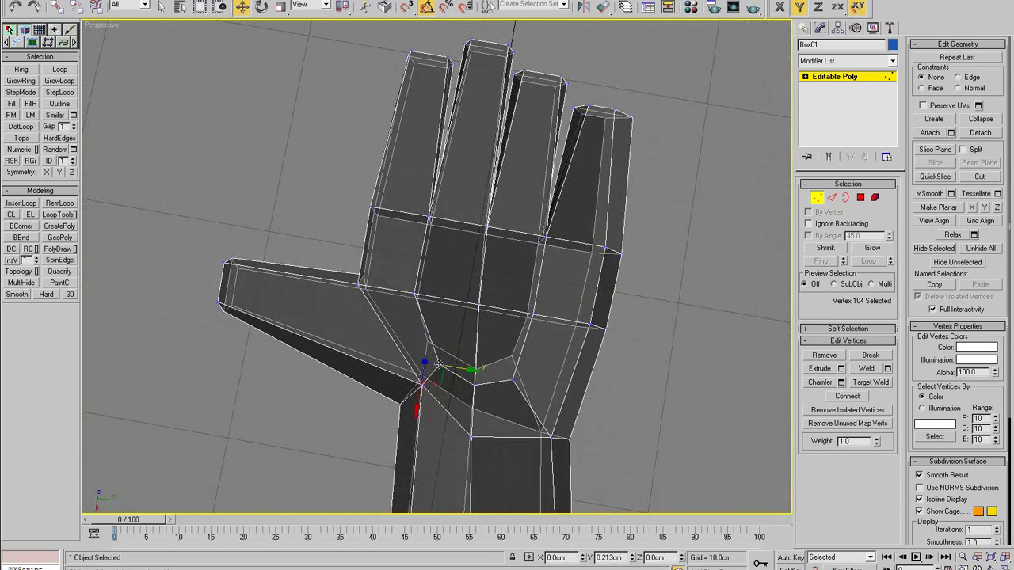
pyautogui.click(415, 291)
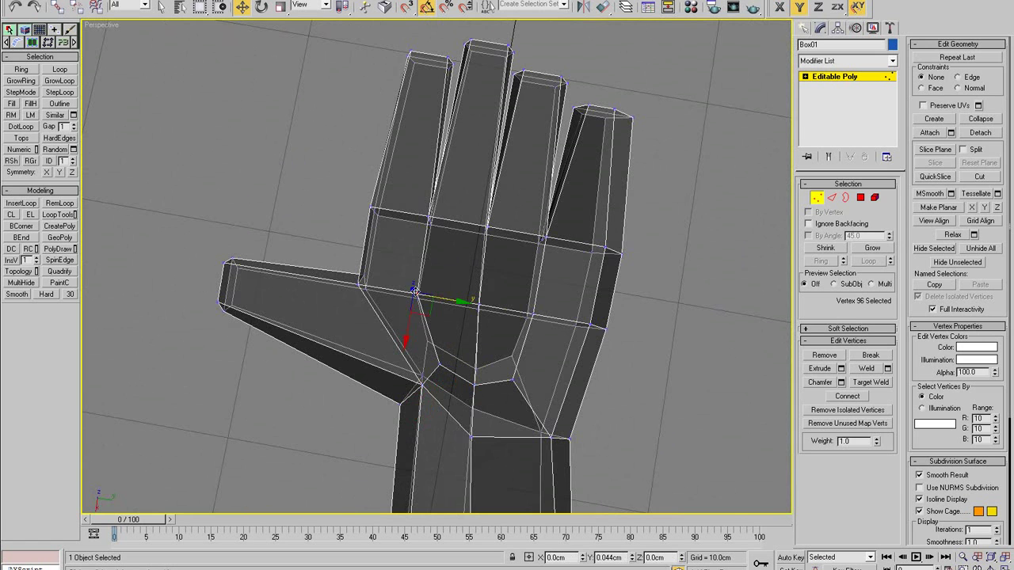
pyautogui.click(517, 379)
pyautogui.moveTo(472, 386); pyautogui.dragTo(477, 406)
# Step: In the top view, pull the vertices across the wrist and back of the hand toward the fingers, and turn on see-through display
pyautogui.hotkey('alt', 'w')
pyautogui.rightClick(366, 238)
pyautogui.hotkey('alt', 'w')
pyautogui.moveTo(324, 296); pyautogui.dragTo(516, 256, button='middle')
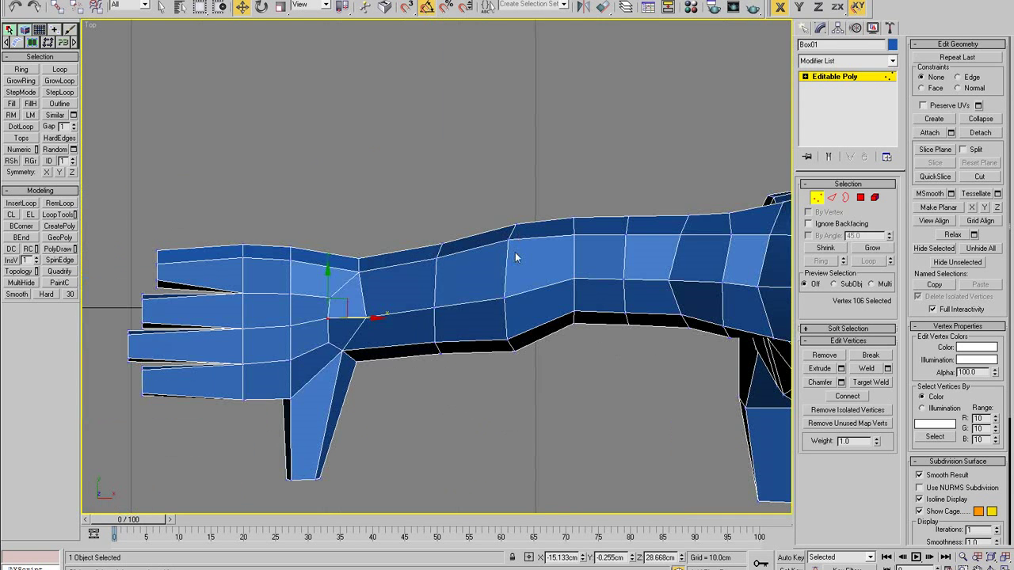
pyautogui.click(321, 298)
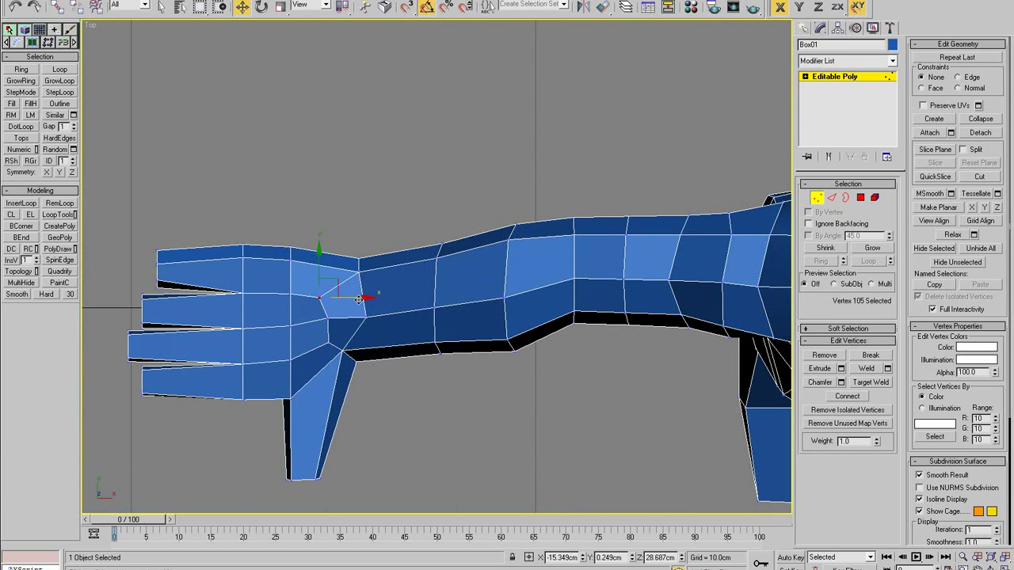
pyautogui.click(364, 315)
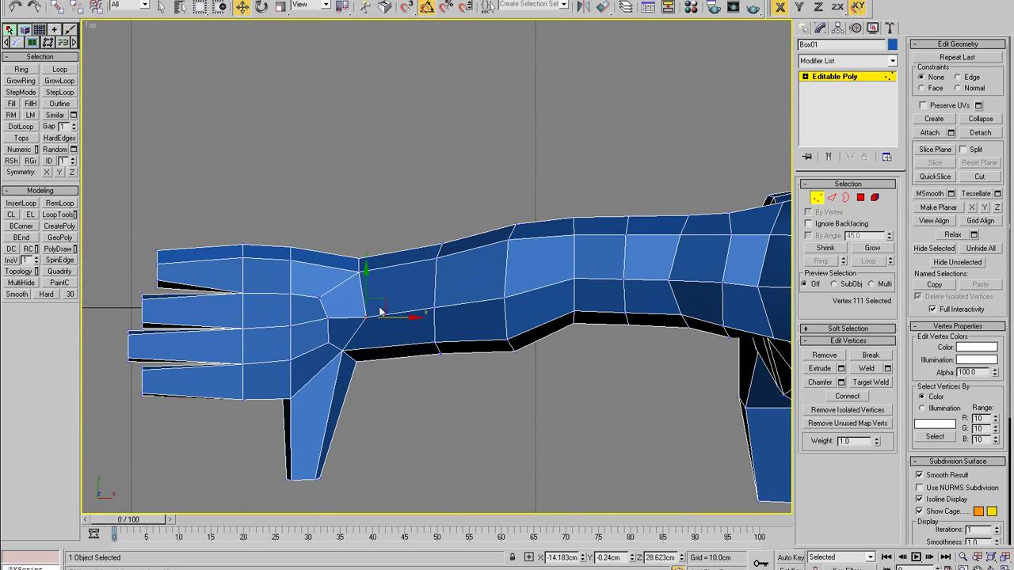
pyautogui.moveTo(381, 301); pyautogui.dragTo(325, 318)
pyautogui.click(332, 324)
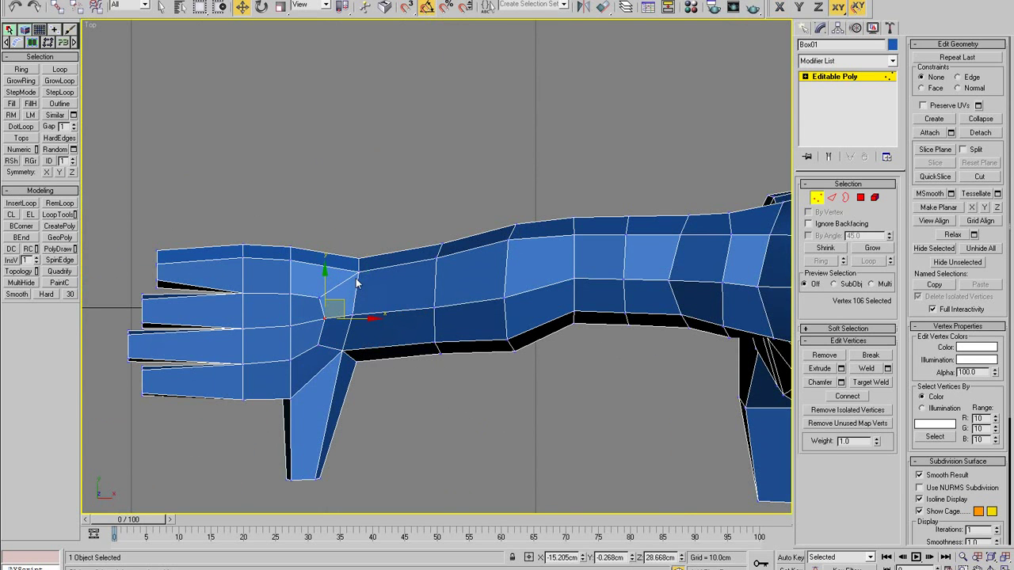
pyautogui.moveTo(358, 274)
pyautogui.mouseDown()
pyautogui.moveTo(341, 275)
pyautogui.moveTo(358, 259)
pyautogui.moveTo(347, 261)
pyautogui.moveTo(358, 274)
pyautogui.moveTo(341, 276)
pyautogui.mouseUp()
pyautogui.hotkey('alt', 'x')
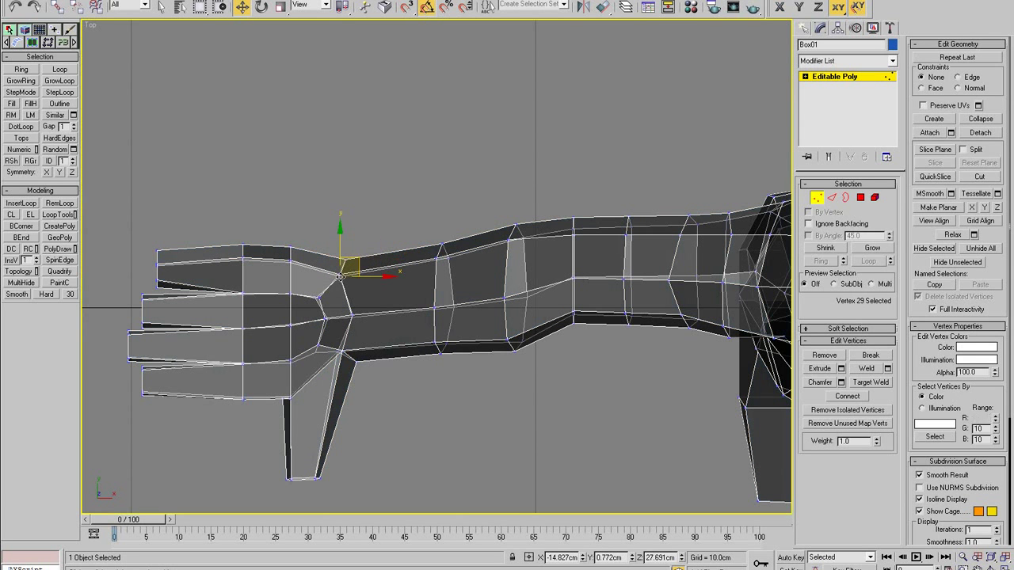
# Step: Adjust the vertices across the wrist and shift the three thumb-side wrist vertices forward along Y
pyautogui.click(330, 294)
pyautogui.click(343, 262)
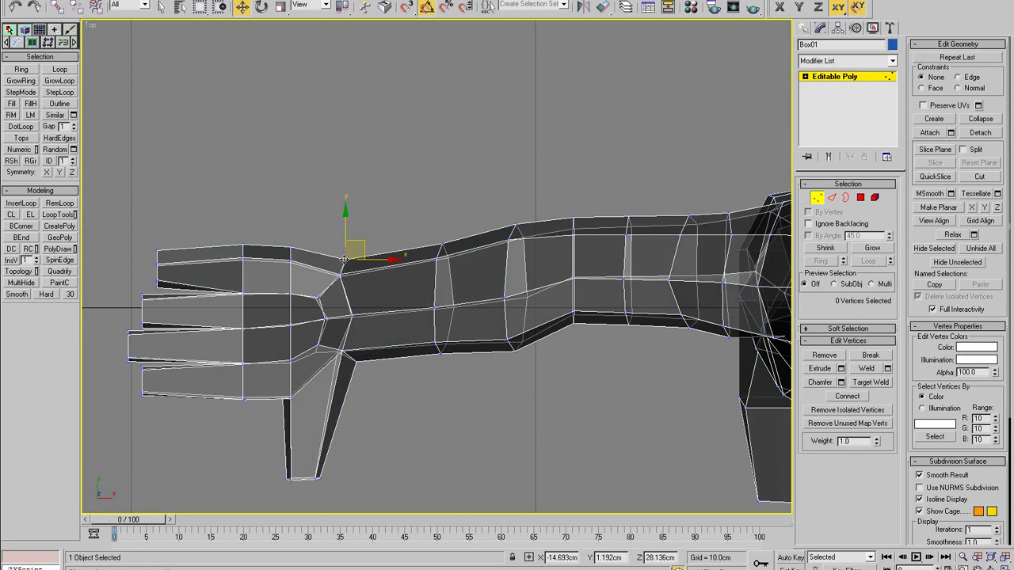
pyautogui.keyDown('ctrl'); pyautogui.click(352, 315); pyautogui.keyUp('ctrl')
pyautogui.moveTo(372, 317); pyautogui.dragTo(347, 333)
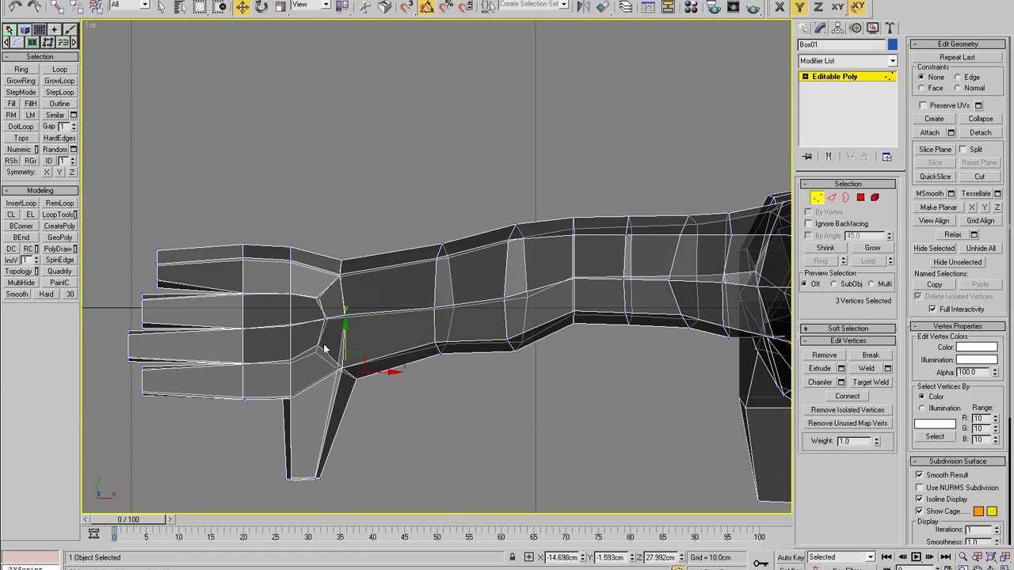
# Step: Even out the spacing of the palm and finger-base vertices by shifting them individually along Y
pyautogui.click(320, 346)
pyautogui.click(318, 320)
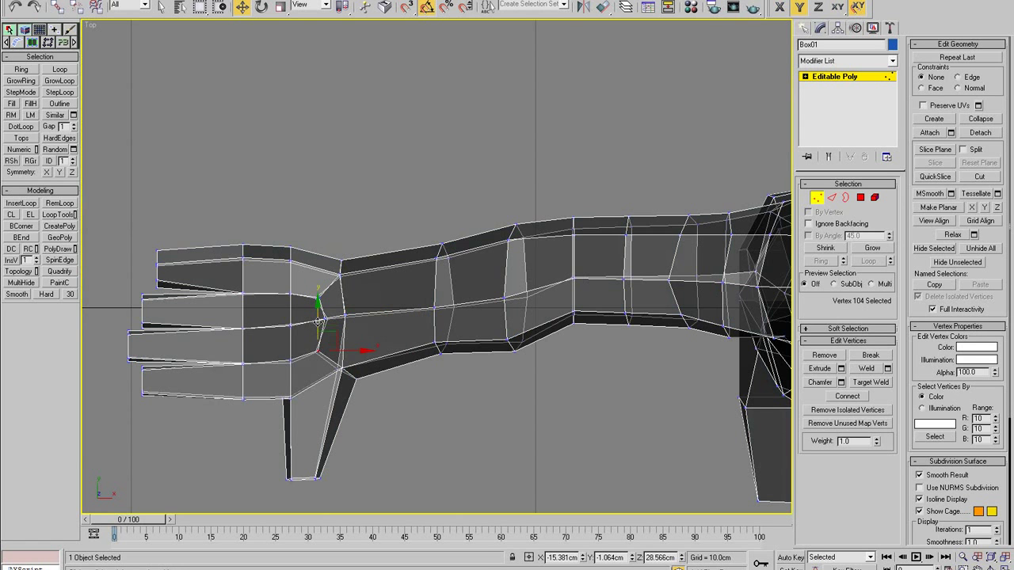
pyautogui.click(289, 360)
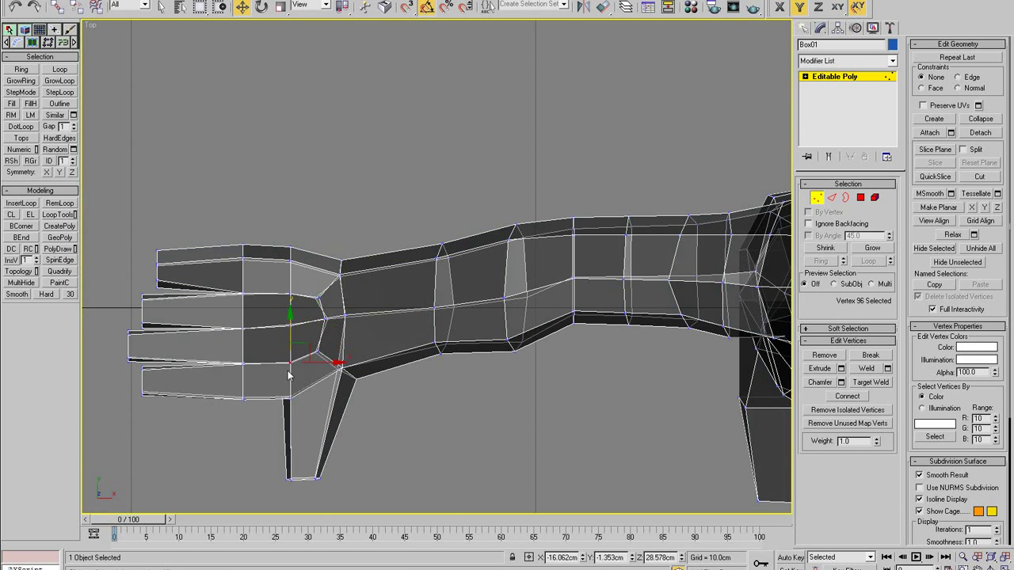
pyautogui.moveTo(289, 341); pyautogui.dragTo(291, 327)
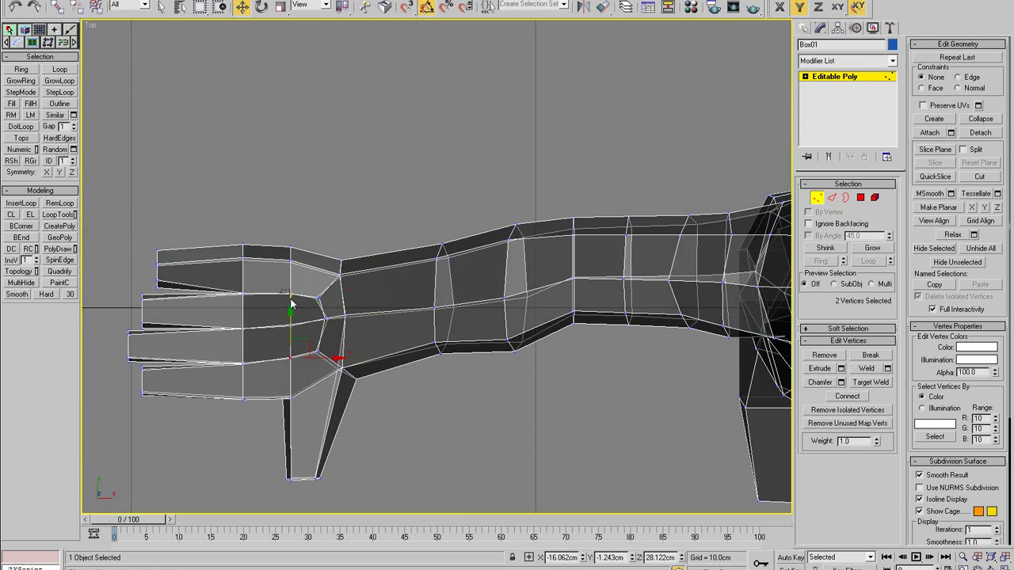
pyautogui.click(244, 294)
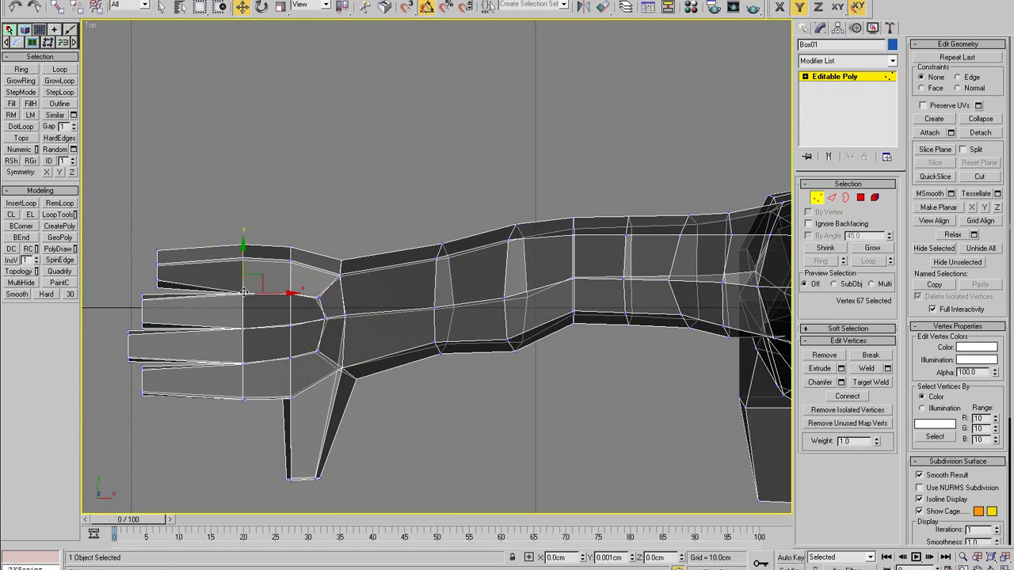
pyautogui.scroll(2, 250, 351)
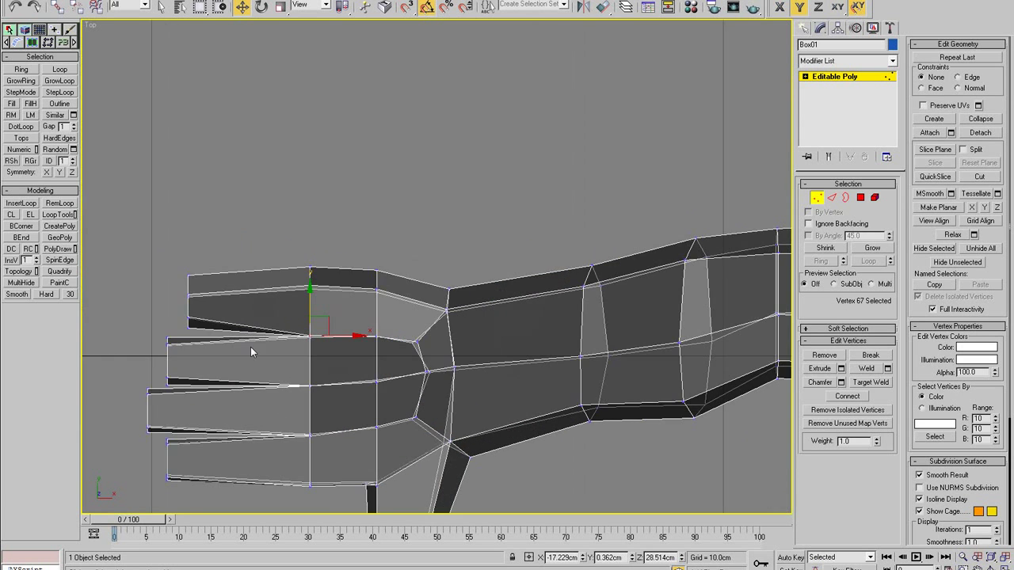
# Step: Shift the little-finger tip vertex and the outer-edge vertices of the hand and wrist along Y to smooth that contour
pyautogui.moveTo(188, 275); pyautogui.dragTo(188, 282)
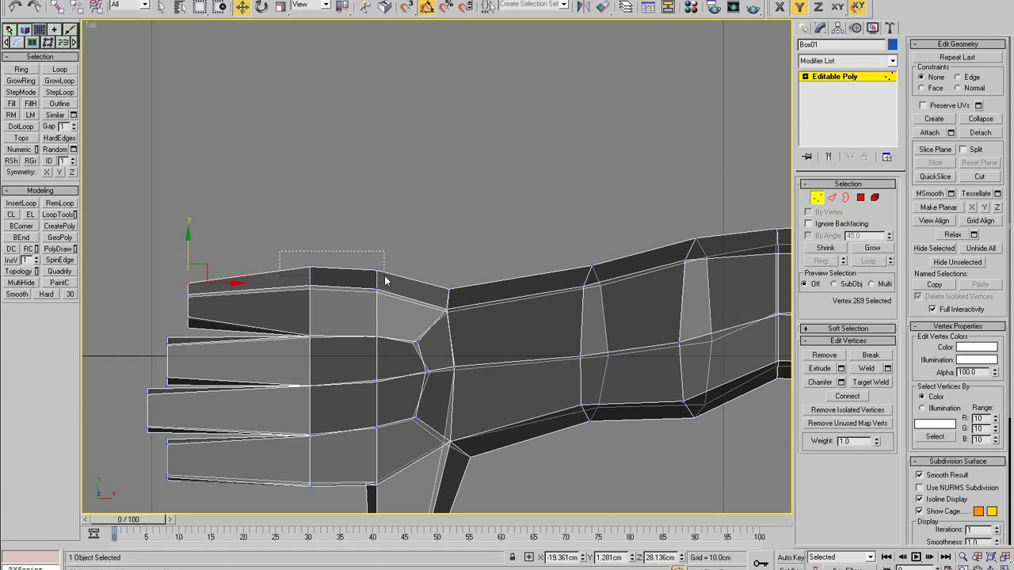
pyautogui.moveTo(386, 280); pyautogui.dragTo(385, 279)
pyautogui.scroll(-1, 427, 293)
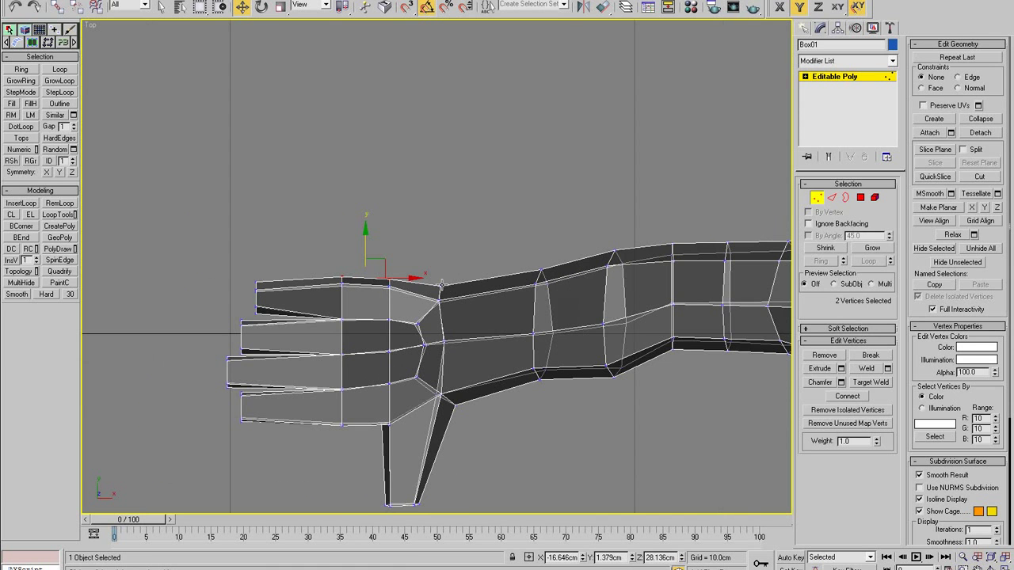
pyautogui.click(441, 285)
# Step: Smooth the back contour of the arm by moving its forearm, elbow and upper-arm vertices along Y
pyautogui.click(541, 272)
pyautogui.moveTo(633, 265); pyautogui.dragTo(540, 307, button='middle')
pyautogui.click(524, 286)
pyautogui.scroll(-2, 525, 289)
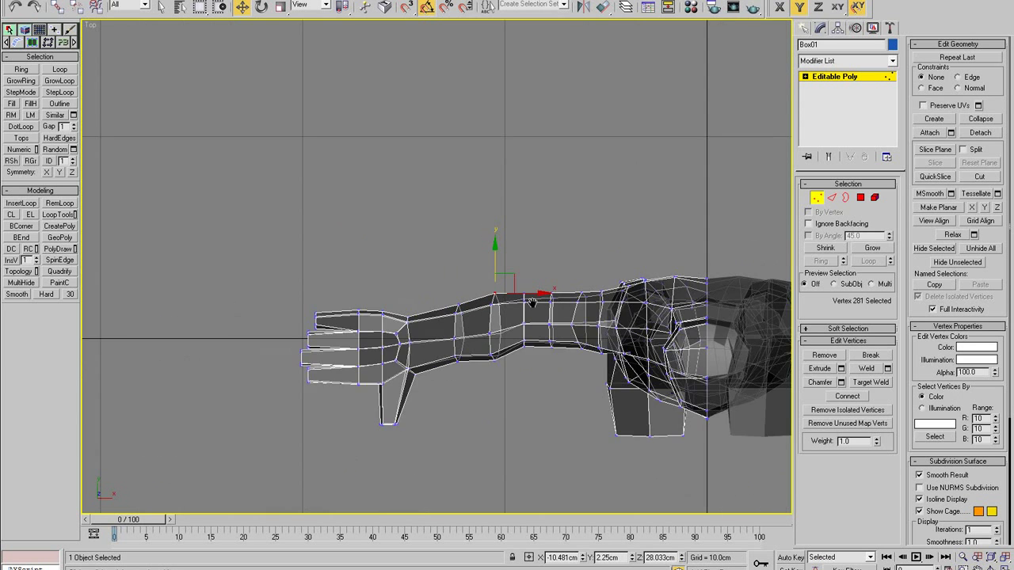
pyautogui.scroll(2, 533, 304)
pyautogui.click(554, 290)
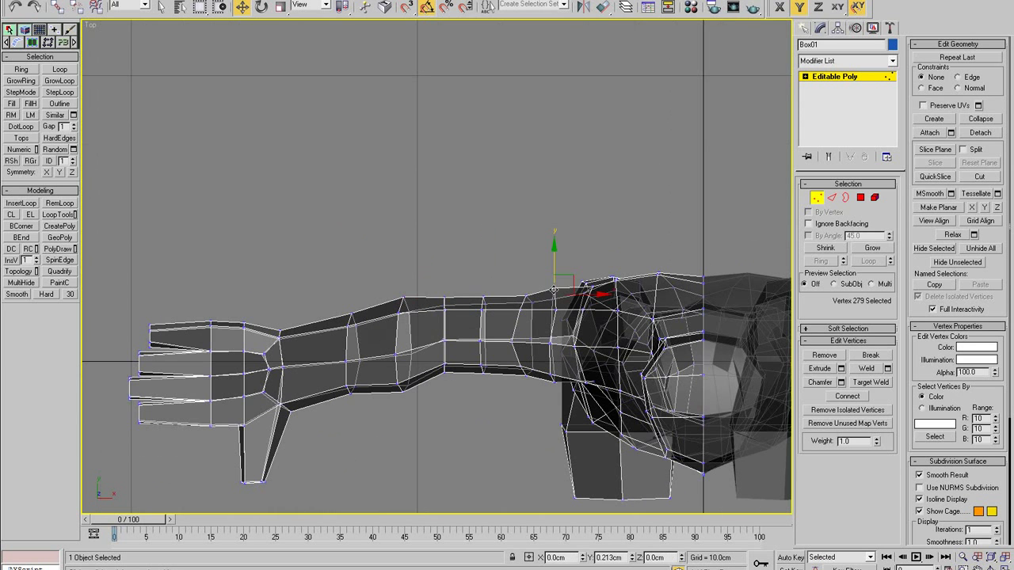
pyautogui.click(526, 288)
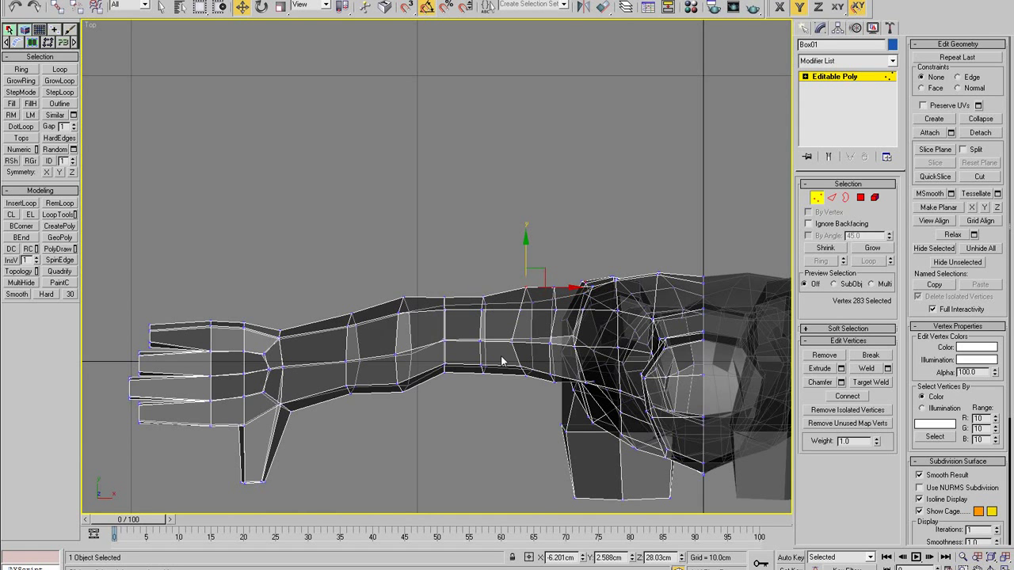
# Step: Reshape the front contour of the arm by moving the upper-arm, forearm and thumb-side wrist vertices along Y
pyautogui.click(483, 376)
pyautogui.moveTo(473, 361); pyautogui.dragTo(492, 374)
pyautogui.moveTo(484, 336); pyautogui.dragTo(484, 342)
pyautogui.scroll(-2, 462, 365)
pyautogui.scroll(2, 407, 383)
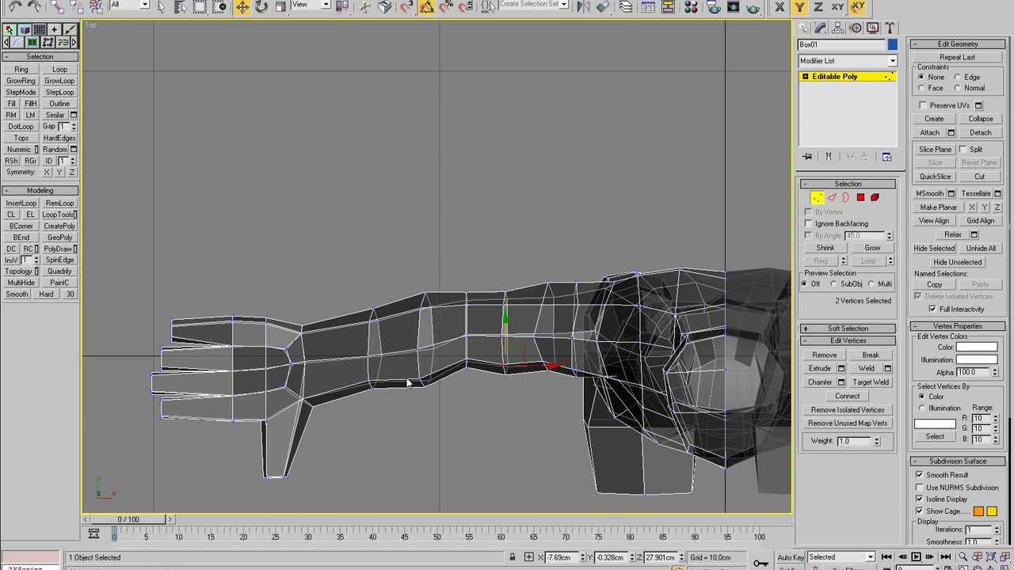
pyautogui.moveTo(370, 350); pyautogui.dragTo(371, 354)
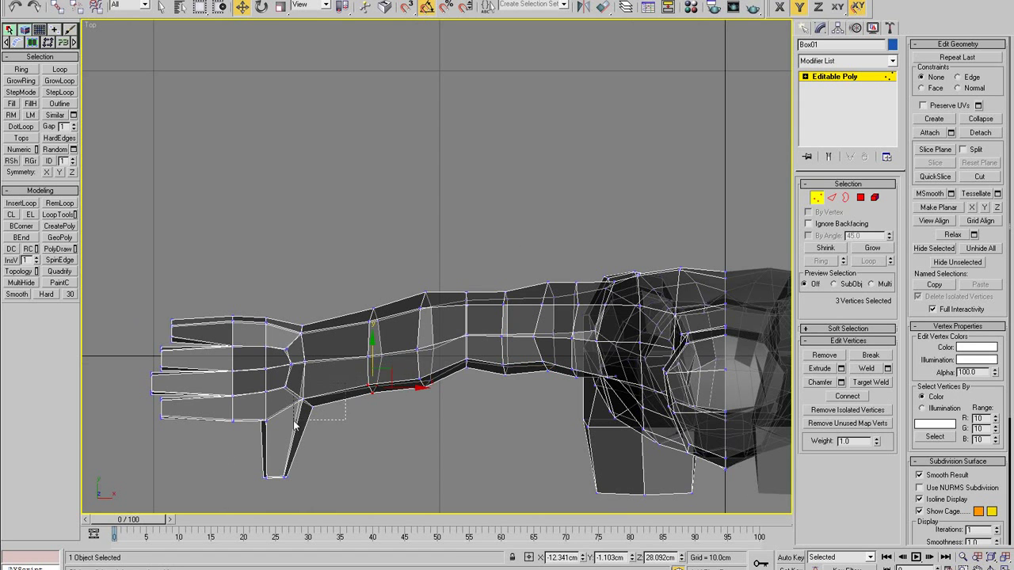
pyautogui.moveTo(304, 371); pyautogui.dragTo(275, 362)
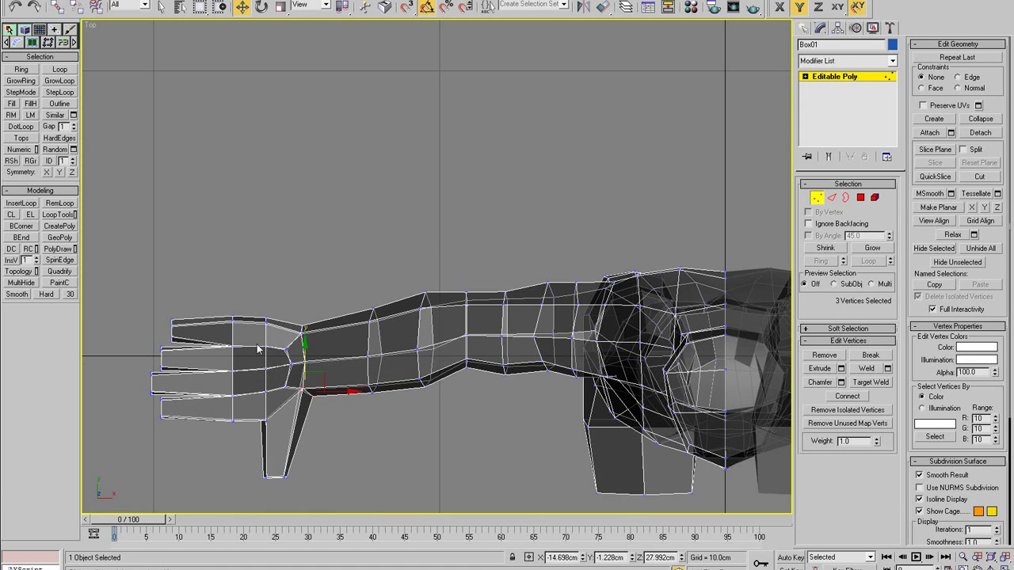
# Step: Shift the inner palm vertices along X and pull the finger-base vertices toward the fingertips to form a curved knuckle line
pyautogui.moveTo(310, 383); pyautogui.dragTo(257, 375)
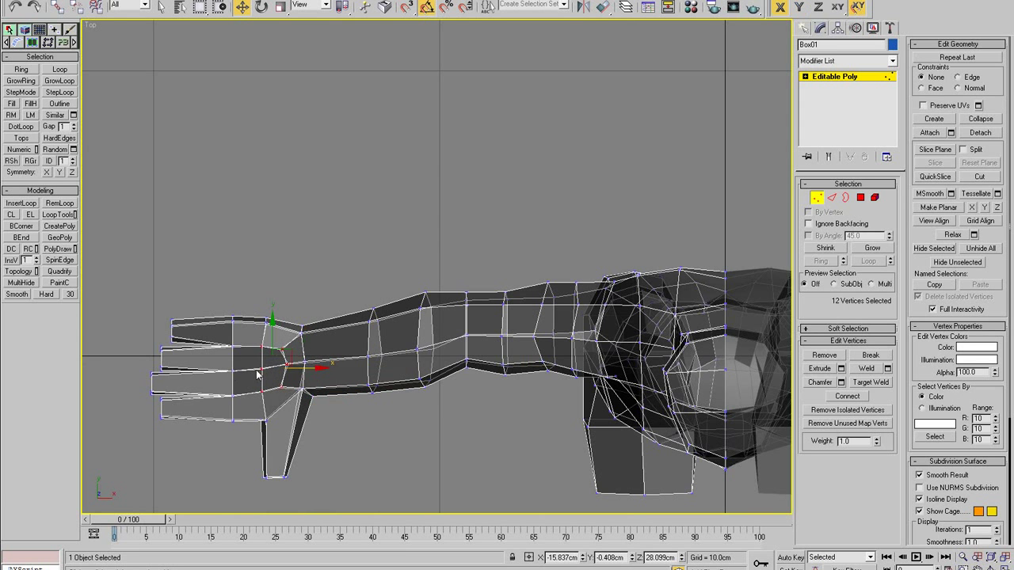
pyautogui.scroll(3, 213, 393)
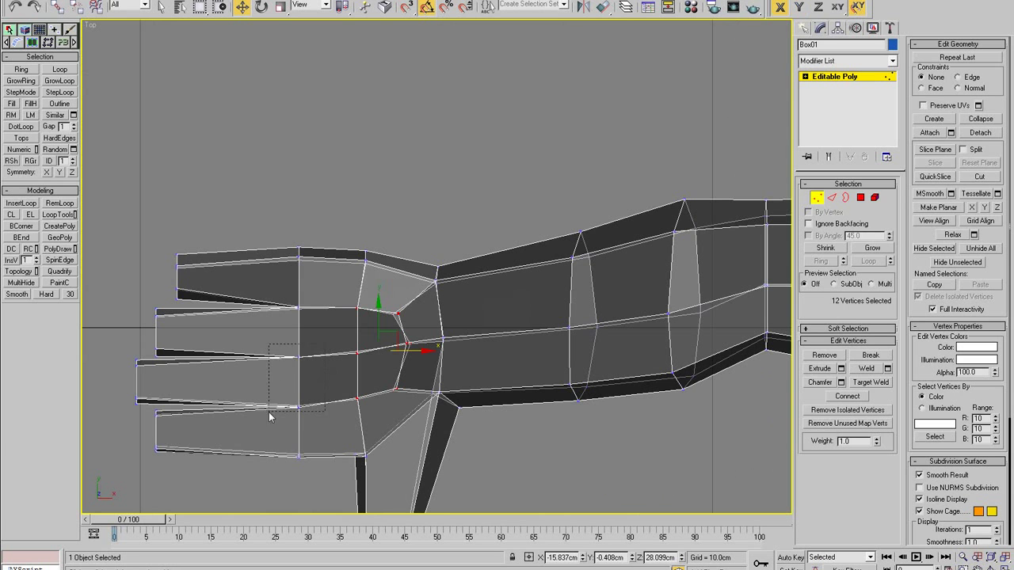
pyautogui.moveTo(335, 382); pyautogui.dragTo(309, 344)
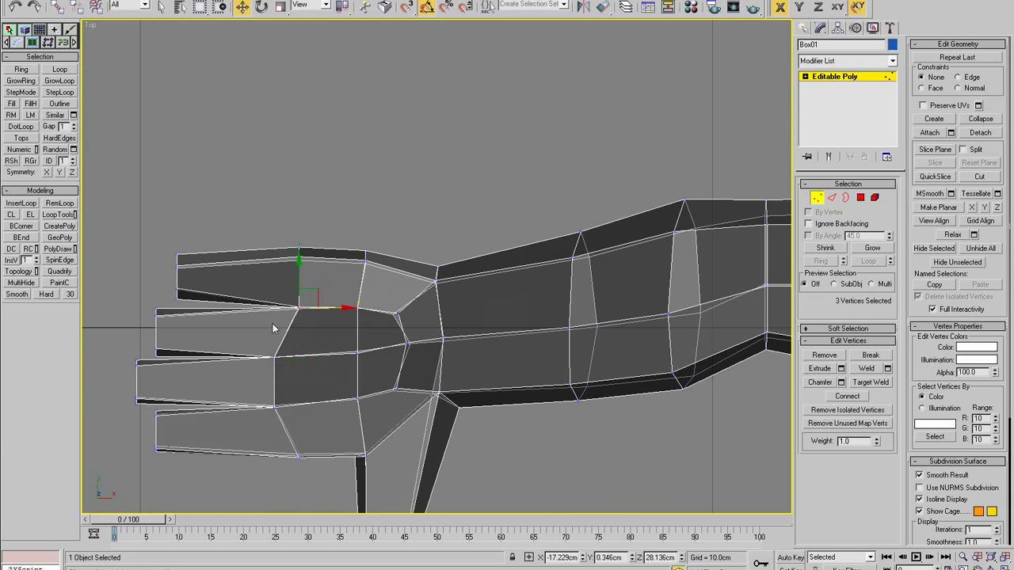
pyautogui.moveTo(330, 307)
pyautogui.mouseDown()
pyautogui.moveTo(320, 298)
pyautogui.moveTo(314, 307)
pyautogui.mouseUp()
pyautogui.scroll(-3, 330, 352)
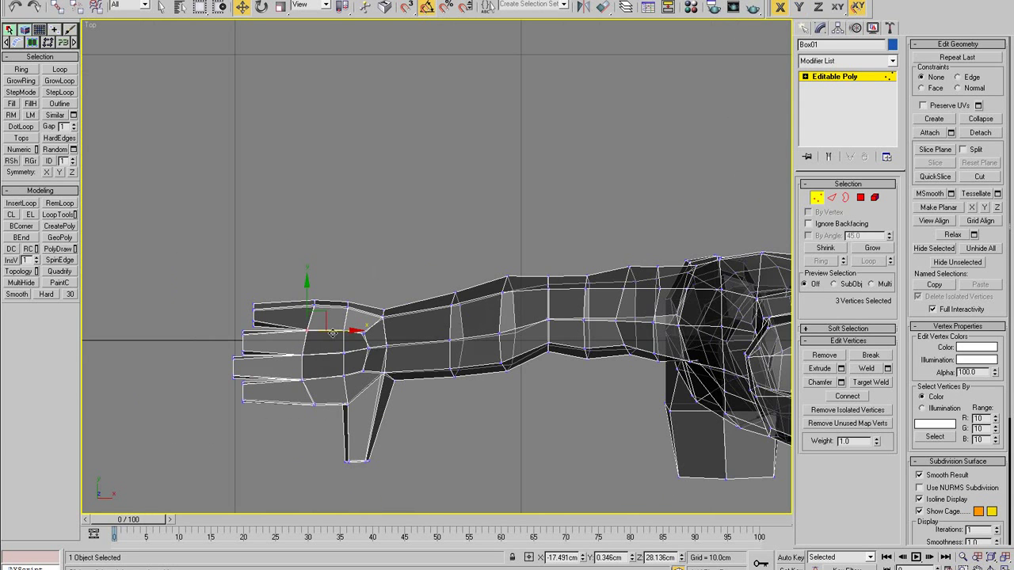
pyautogui.scroll(2, 376, 399)
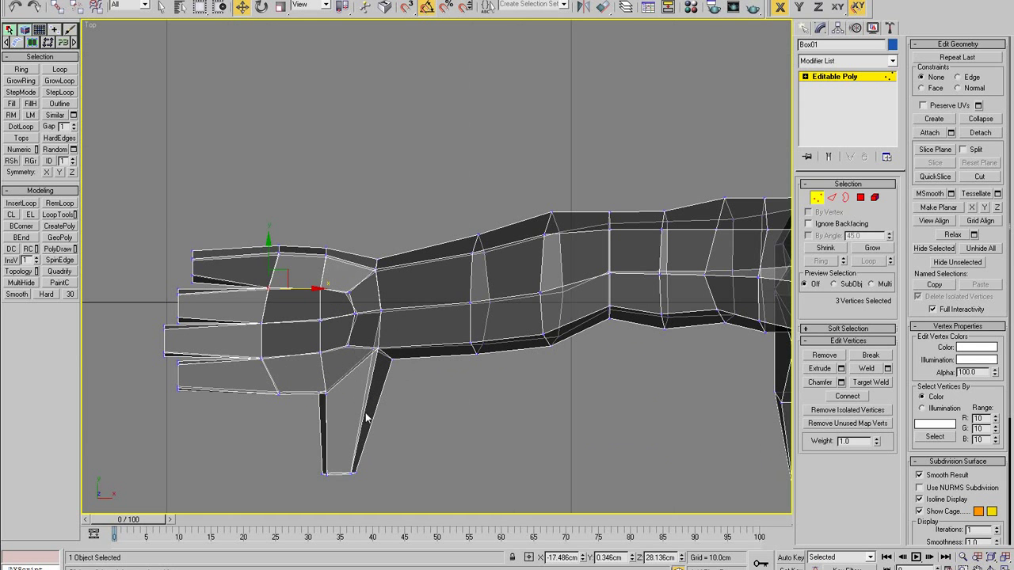
# Step: Examine the model against the reference drawings in the side and perspective views, switching see-through display as needed
pyautogui.hotkey('alt', 'w')
pyautogui.rightClick(558, 417)
pyautogui.hotkey('alt', 'w')
pyautogui.moveTo(531, 409)
pyautogui.keyDown('alt'); pyautogui.mouseDown(button='middle')
pyautogui.moveTo(436, 336)
pyautogui.moveTo(471, 357)
pyautogui.moveTo(328, 351)
pyautogui.mouseUp(button='middle'); pyautogui.keyUp('alt')
pyautogui.hotkey('alt', 'x')
pyautogui.scroll(-5, 472, 362)
pyautogui.keyDown('alt'); pyautogui.moveTo(487, 346); pyautogui.dragTo(457, 347, button='middle'); pyautogui.keyUp('alt')
pyautogui.keyDown('alt'); pyautogui.moveTo(576, 331); pyautogui.dragTo(654, 297, button='middle'); pyautogui.keyUp('alt')
pyautogui.moveTo(653, 297)
pyautogui.mouseDown(button='middle')
pyautogui.moveTo(396, 335)
pyautogui.moveTo(458, 316)
pyautogui.mouseUp(button='middle')
pyautogui.hotkey('alt', 'w')
pyautogui.rightClick(352, 412)
pyautogui.hotkey('alt', 'w')
pyautogui.hotkey('alt', 'x')
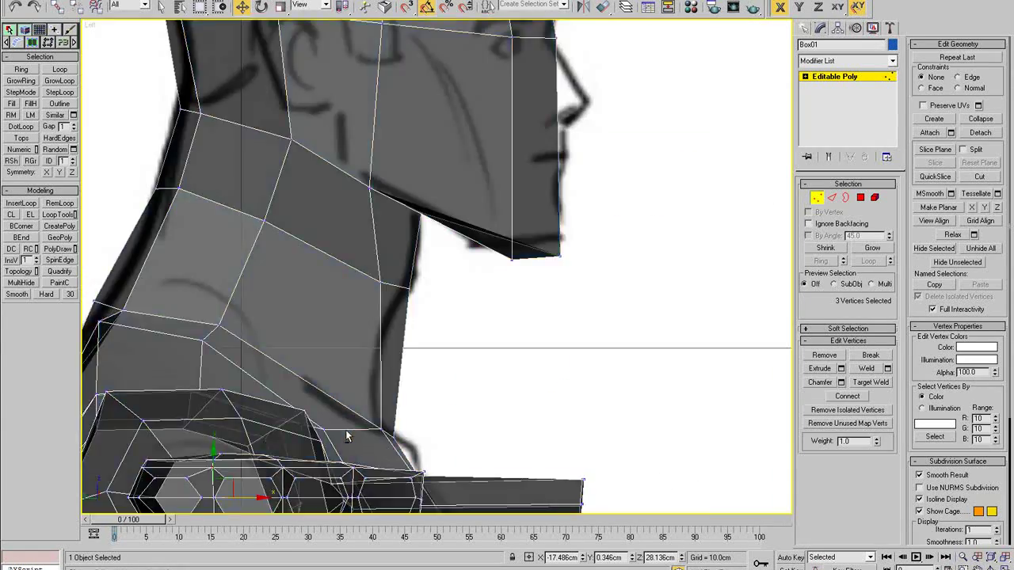
pyautogui.moveTo(383, 449); pyautogui.dragTo(332, 232, button='middle')
pyautogui.hotkey('alt', 'w')
pyautogui.rightClick(643, 380)
pyautogui.hotkey('alt', 'w')
pyautogui.keyDown('alt'); pyautogui.moveTo(597, 412); pyautogui.dragTo(557, 441, button='middle'); pyautogui.keyUp('alt')
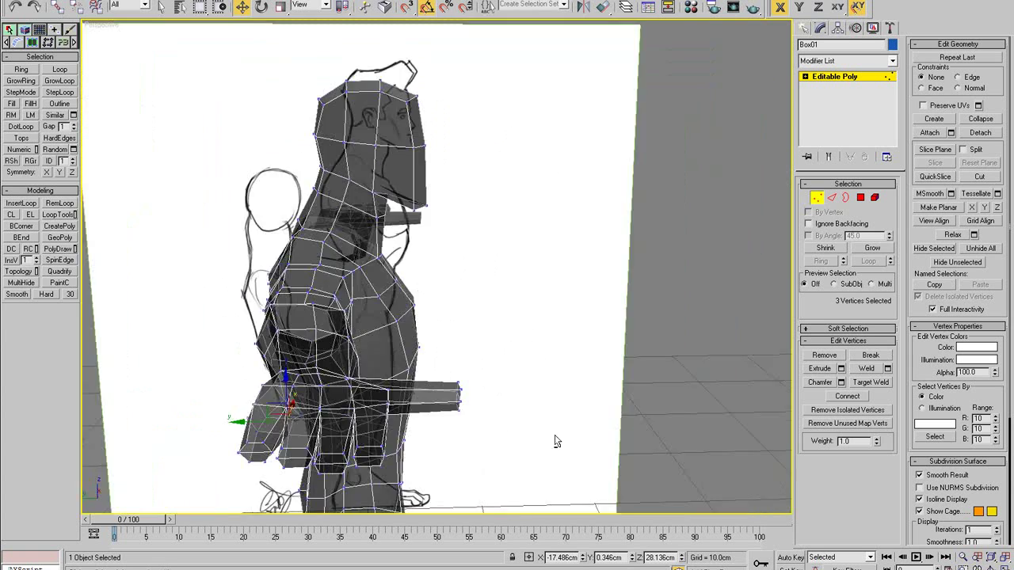
# Step: Reposition the three vertices at the top of the chest near the collarbone, raising them 0.2 cm along Z
pyautogui.scroll(4, 380, 317)
pyautogui.moveTo(309, 206)
pyautogui.mouseDown(button='middle')
pyautogui.moveTo(301, 285)
pyautogui.moveTo(343, 313)
pyautogui.mouseUp(button='middle')
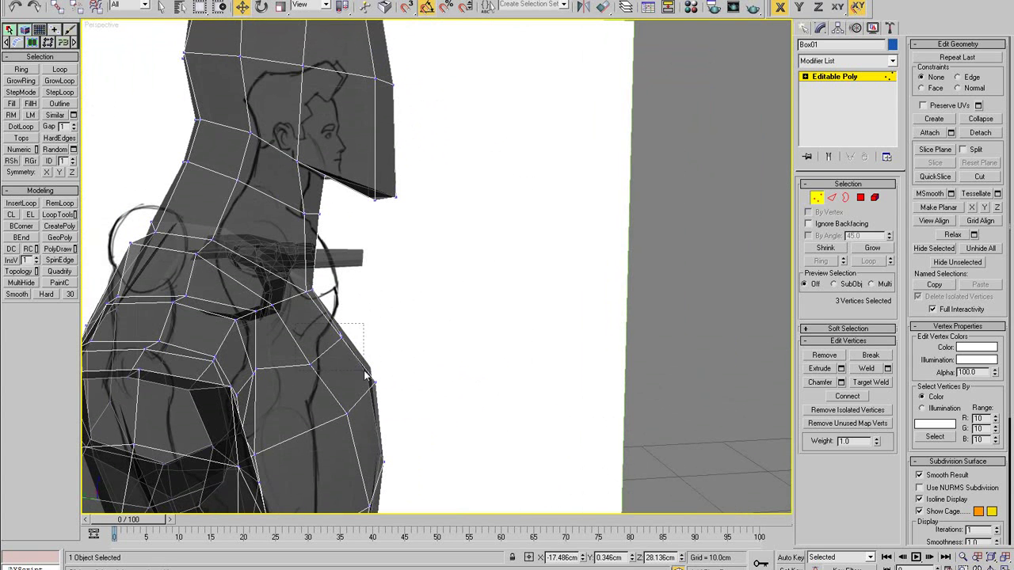
pyautogui.moveTo(319, 325); pyautogui.dragTo(322, 320)
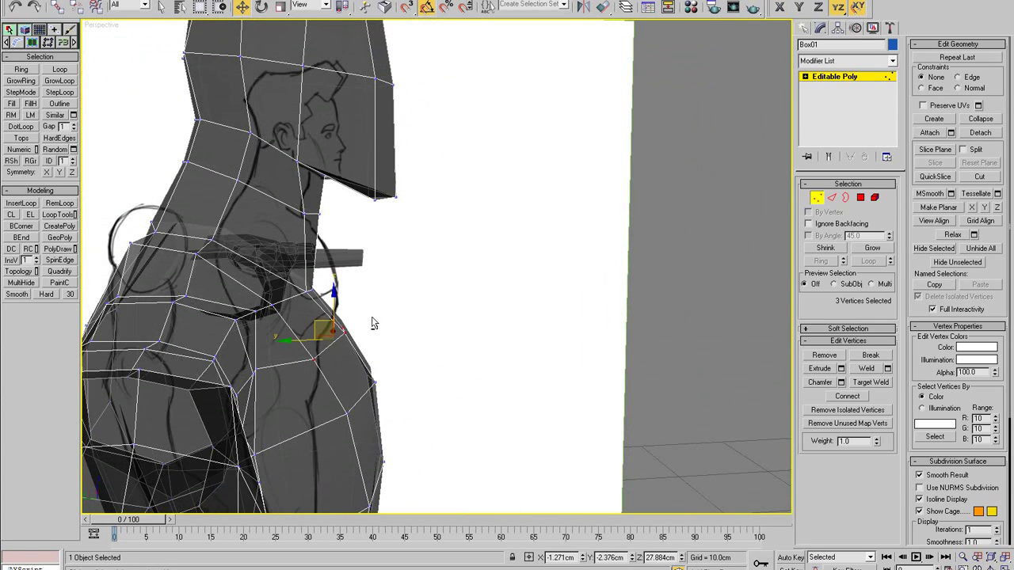
pyautogui.keyDown('alt'); pyautogui.moveTo(372, 319); pyautogui.dragTo(356, 345, button='middle'); pyautogui.keyUp('alt')
pyautogui.moveTo(361, 355); pyautogui.dragTo(360, 351)
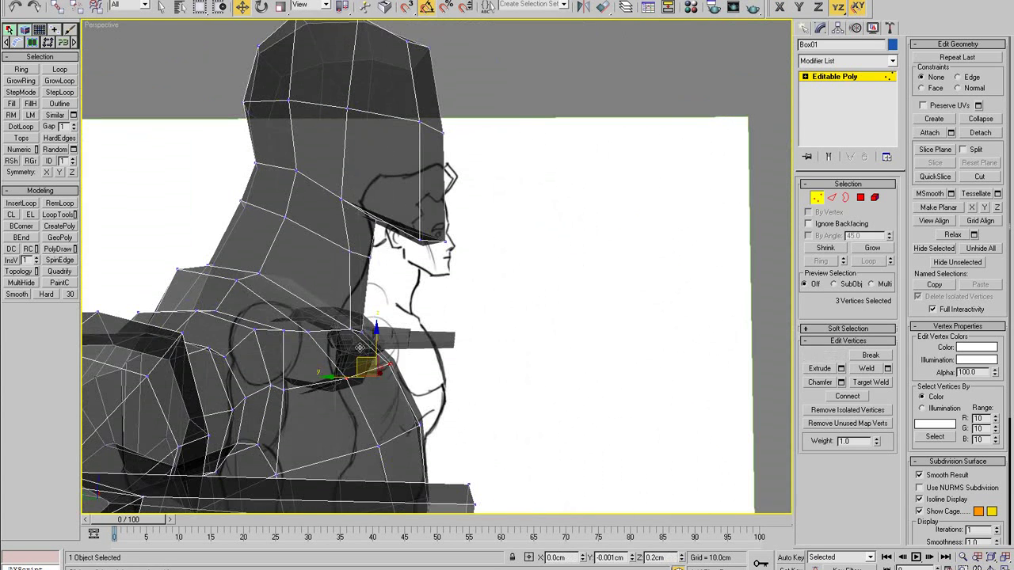
pyautogui.keyDown('alt'); pyautogui.moveTo(362, 349); pyautogui.dragTo(381, 345, button='middle'); pyautogui.keyUp('alt')
# Step: Adjust the vertex on top of the shoulder beside the neck and inspect the torso from several angles
pyautogui.moveTo(354, 310); pyautogui.dragTo(257, 317)
pyautogui.click(257, 320)
pyautogui.keyDown('alt'); pyautogui.moveTo(364, 333); pyautogui.dragTo(278, 337, button='middle'); pyautogui.keyUp('alt')
pyautogui.scroll(-8, 317, 333)
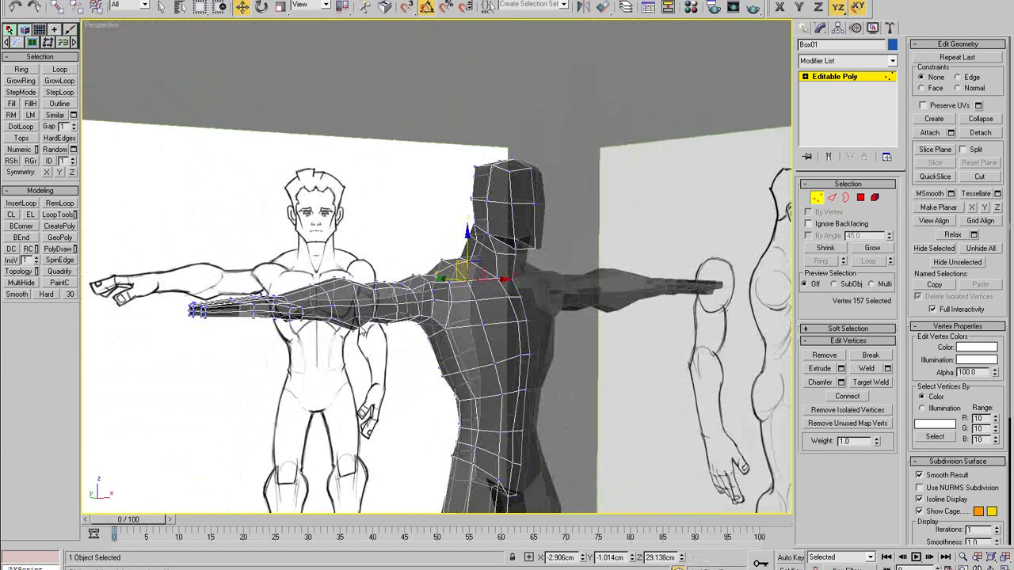
pyautogui.moveTo(420, 327); pyautogui.dragTo(467, 417, button='middle')
pyautogui.scroll(5, 386, 339)
pyautogui.scroll(-3, 424, 359)
pyautogui.scroll(3, 465, 416)
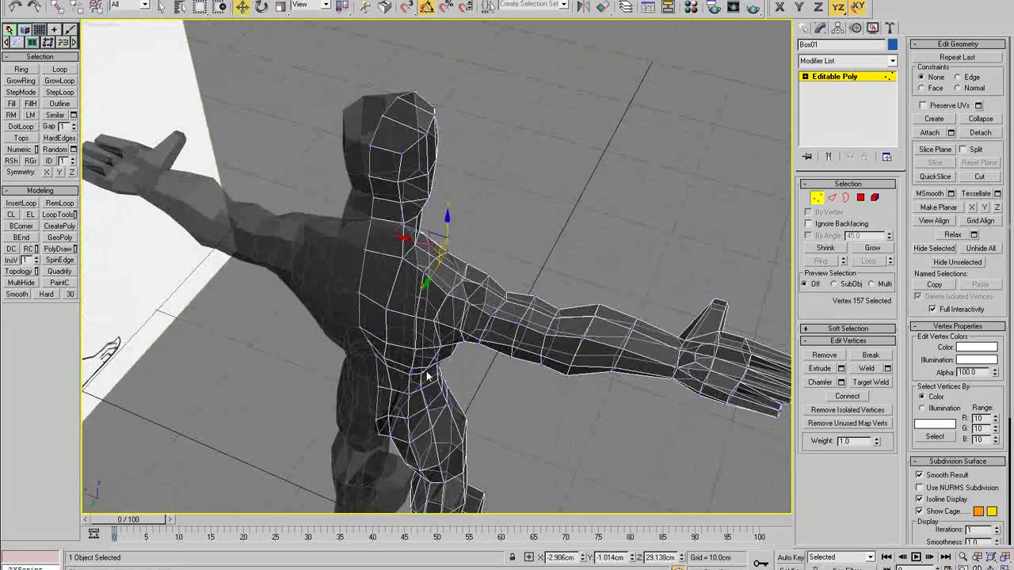
# Step: Move the vertices on the middle and lower back in the XY plane to round the torso
pyautogui.click(428, 368)
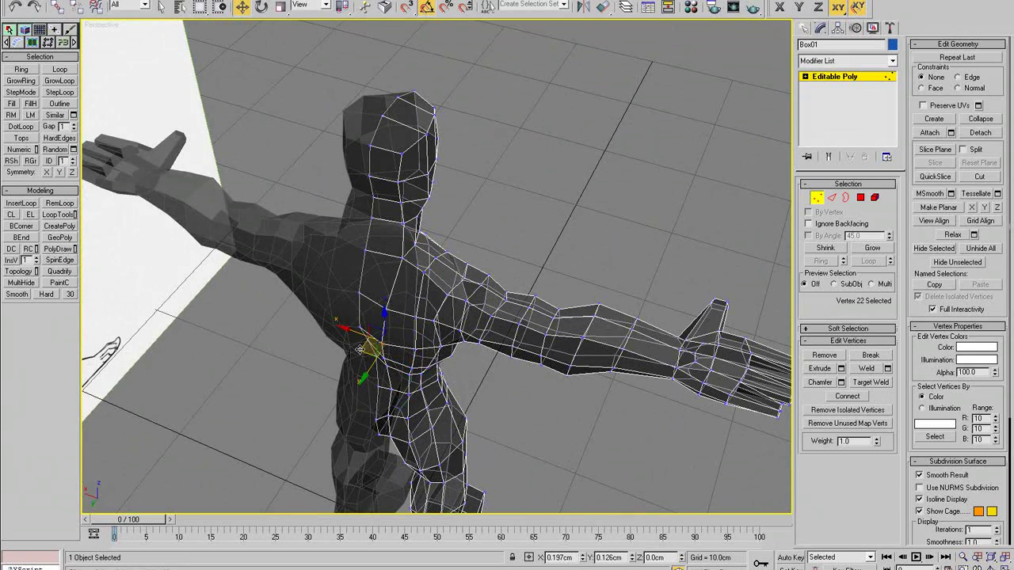
pyautogui.keyDown('alt'); pyautogui.moveTo(430, 366); pyautogui.dragTo(396, 329, button='middle'); pyautogui.keyUp('alt')
pyautogui.moveTo(381, 300); pyautogui.dragTo(388, 307)
pyautogui.moveTo(372, 352); pyautogui.dragTo(361, 393)
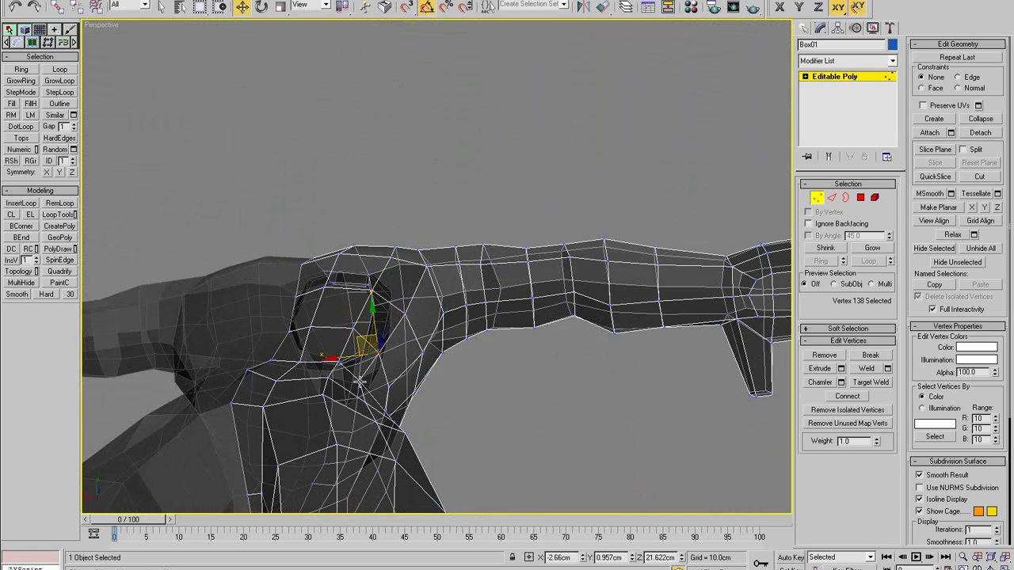
pyautogui.keyDown('alt'); pyautogui.moveTo(361, 384); pyautogui.dragTo(589, 302, button='middle'); pyautogui.keyUp('alt')
pyautogui.click(596, 308)
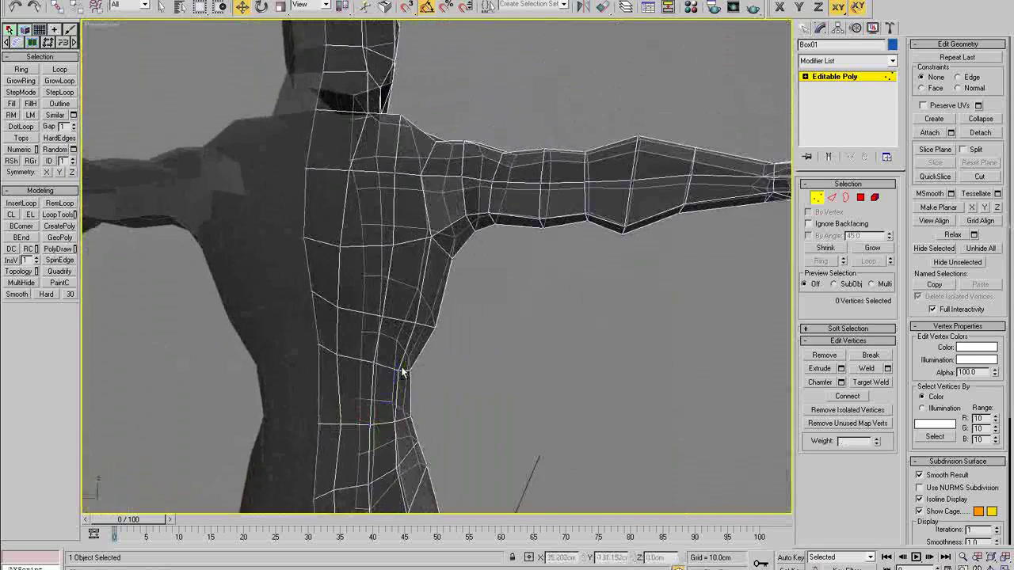
# Step: Adjust the back and spine vertices along Z to level the horizontal edge loops across the back
pyautogui.keyDown('alt'); pyautogui.moveTo(403, 370); pyautogui.dragTo(373, 366, button='middle'); pyautogui.keyUp('alt')
pyautogui.click(372, 365)
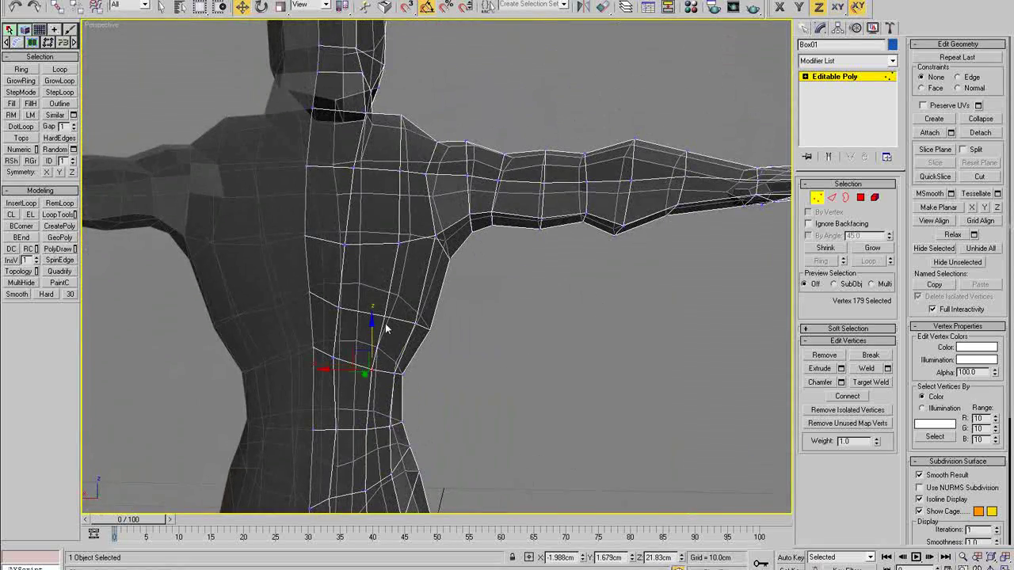
pyautogui.click(382, 318)
pyautogui.click(429, 332)
pyautogui.keyDown('alt'); pyautogui.moveTo(428, 332); pyautogui.dragTo(346, 327, button='middle'); pyautogui.keyUp('alt')
pyautogui.click(314, 292)
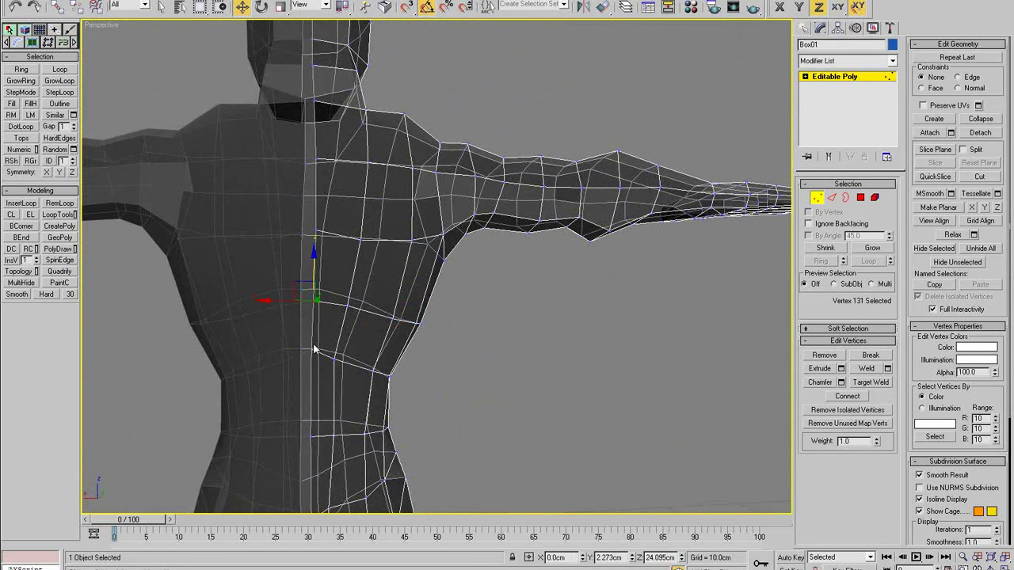
pyautogui.click(316, 231)
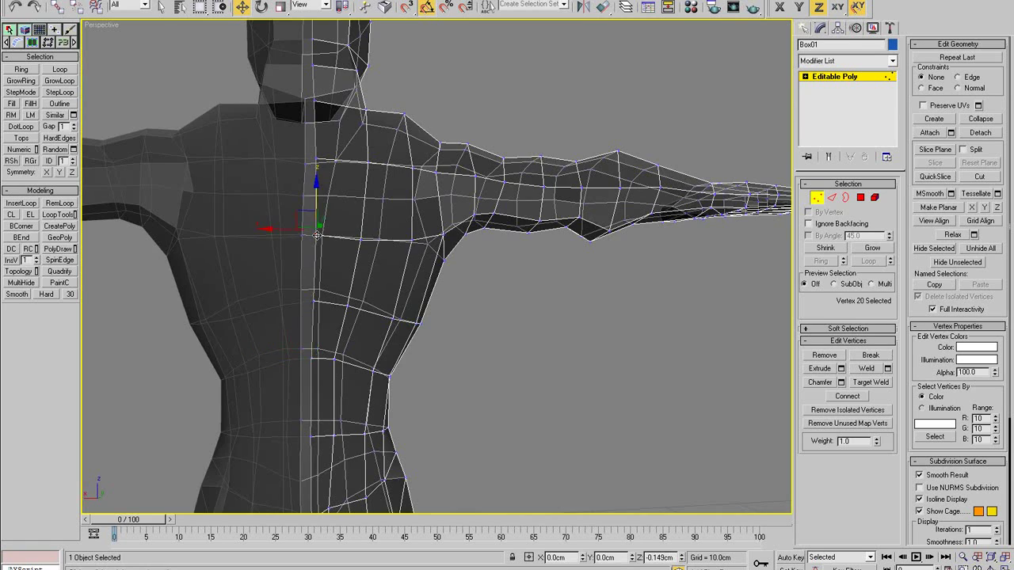
# Step: Move the vertices on the upper back and around the base of the neck in the XY plane to round that area
pyautogui.keyDown('alt'); pyautogui.moveTo(316, 231); pyautogui.dragTo(349, 274, button='middle'); pyautogui.keyUp('alt')
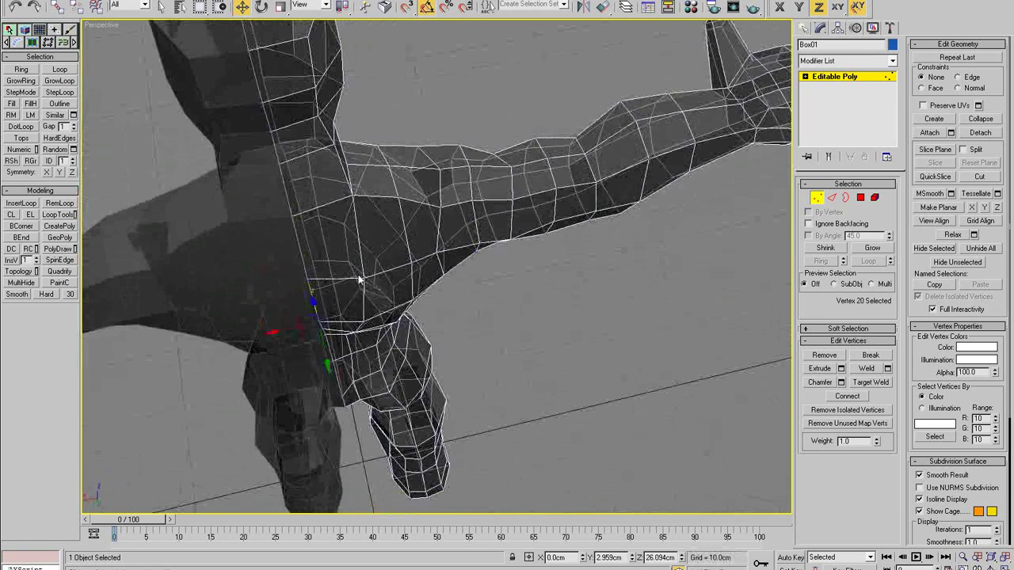
pyautogui.click(358, 284)
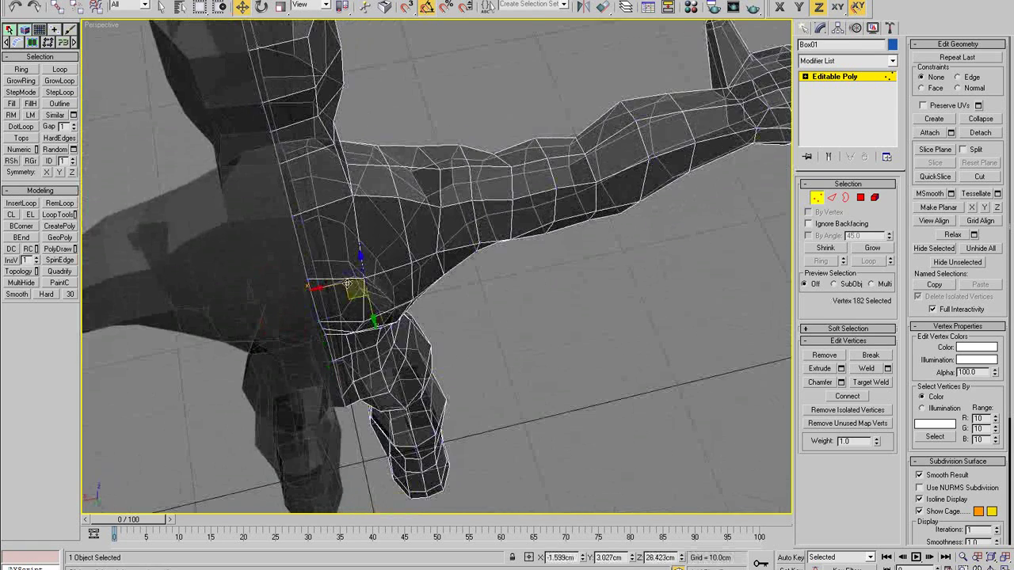
pyautogui.click(358, 328)
pyautogui.keyDown('alt'); pyautogui.moveTo(358, 328); pyautogui.dragTo(215, 284, button='middle'); pyautogui.keyUp('alt')
pyautogui.click(442, 194)
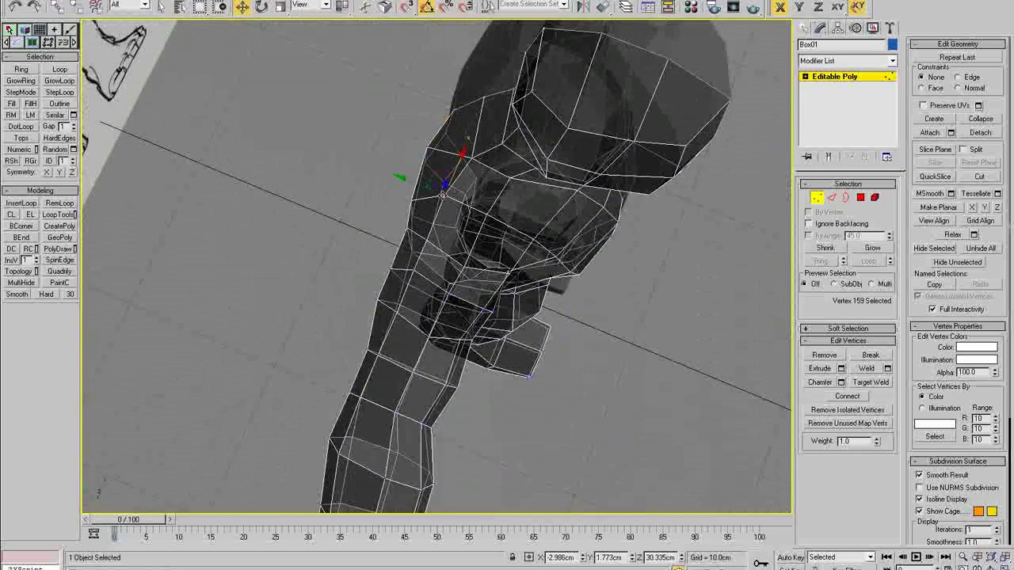
pyautogui.moveTo(460, 133)
pyautogui.mouseDown()
pyautogui.moveTo(465, 127)
pyautogui.moveTo(450, 121)
pyautogui.mouseUp()
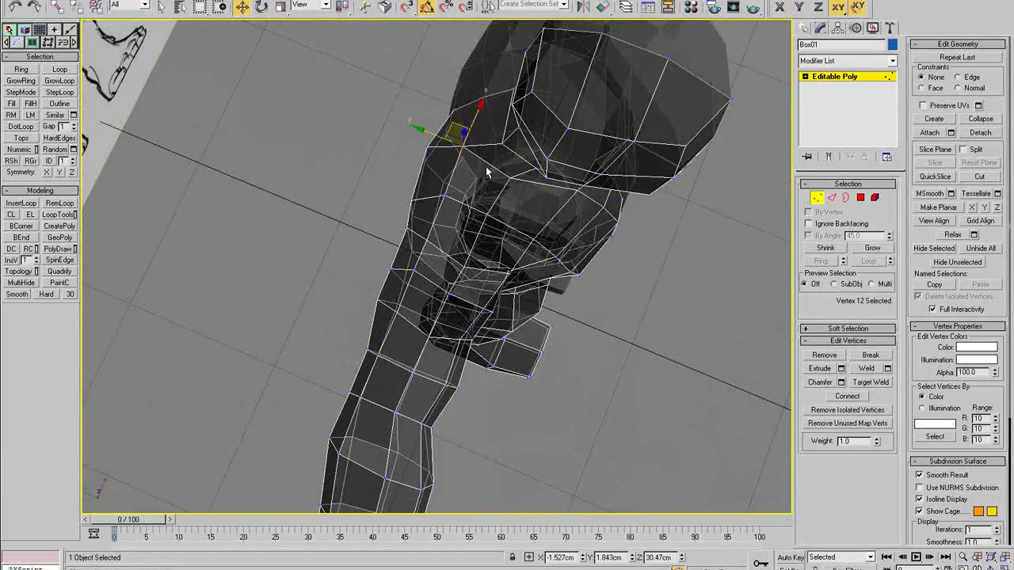
pyautogui.keyDown('alt'); pyautogui.moveTo(486, 172); pyautogui.dragTo(547, 180, button='middle'); pyautogui.keyUp('alt')
pyautogui.click(418, 142)
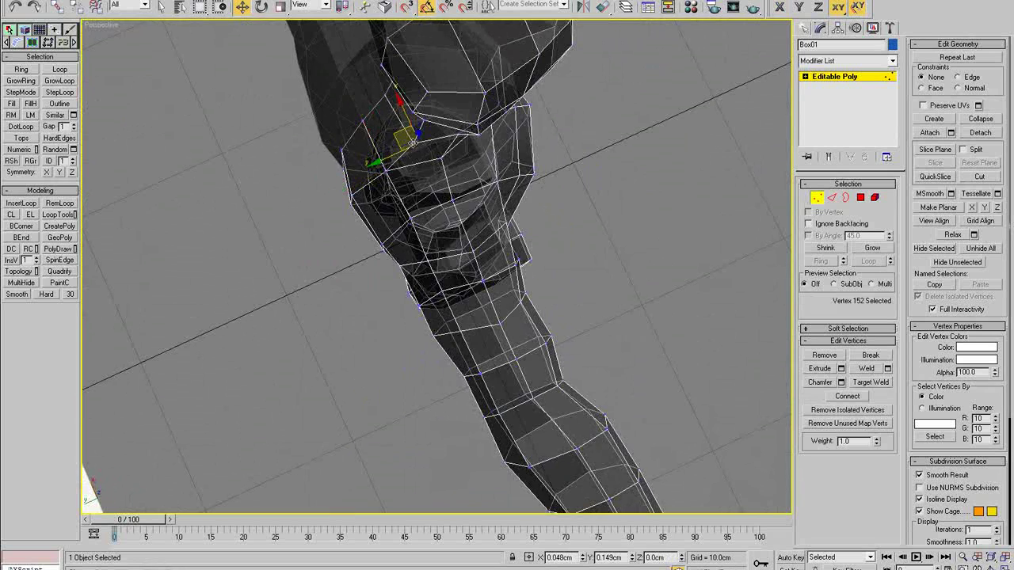
pyautogui.moveTo(408, 144); pyautogui.dragTo(410, 140)
pyautogui.moveTo(453, 184)
pyautogui.keyDown('alt'); pyautogui.mouseDown(button='middle')
pyautogui.moveTo(510, 108)
pyautogui.moveTo(433, 271)
pyautogui.moveTo(362, 234)
pyautogui.moveTo(445, 183)
pyautogui.moveTo(411, 166)
pyautogui.moveTo(312, 176)
pyautogui.mouseUp(button='middle'); pyautogui.keyUp('alt')
# Step: Adjust the vertices on the side and front of the head at eye level to round the head's contour
pyautogui.click(421, 166)
pyautogui.click(417, 165)
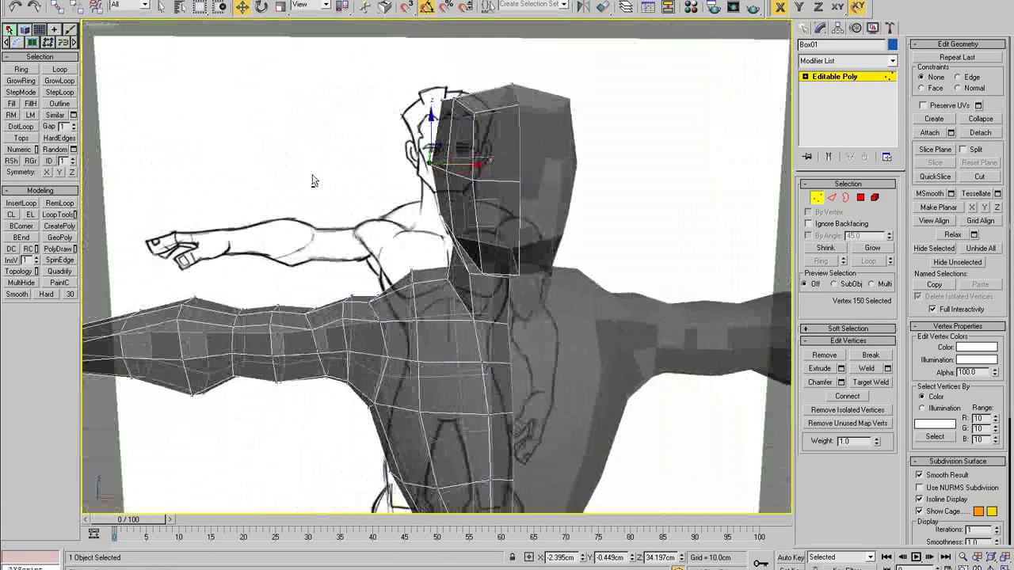
pyautogui.click(442, 171)
pyautogui.keyDown('alt'); pyautogui.moveTo(454, 193); pyautogui.dragTo(458, 166, button='middle'); pyautogui.keyUp('alt')
pyautogui.click(462, 183)
pyautogui.click(460, 173)
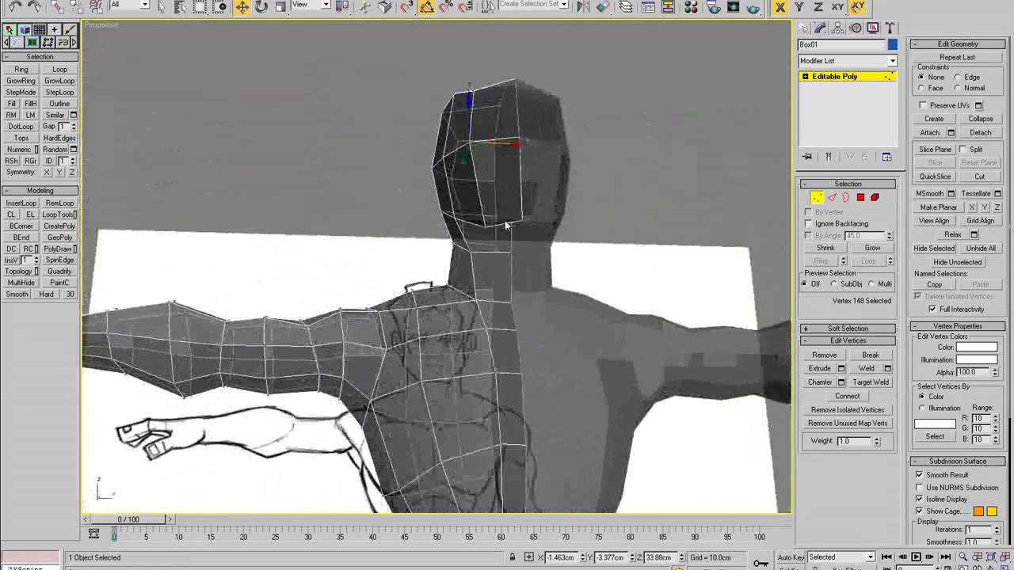
# Step: Reposition the centre vertices under the chin and on the throat along Z, and shift the side neck vertices along X
pyautogui.moveTo(511, 199); pyautogui.dragTo(513, 211)
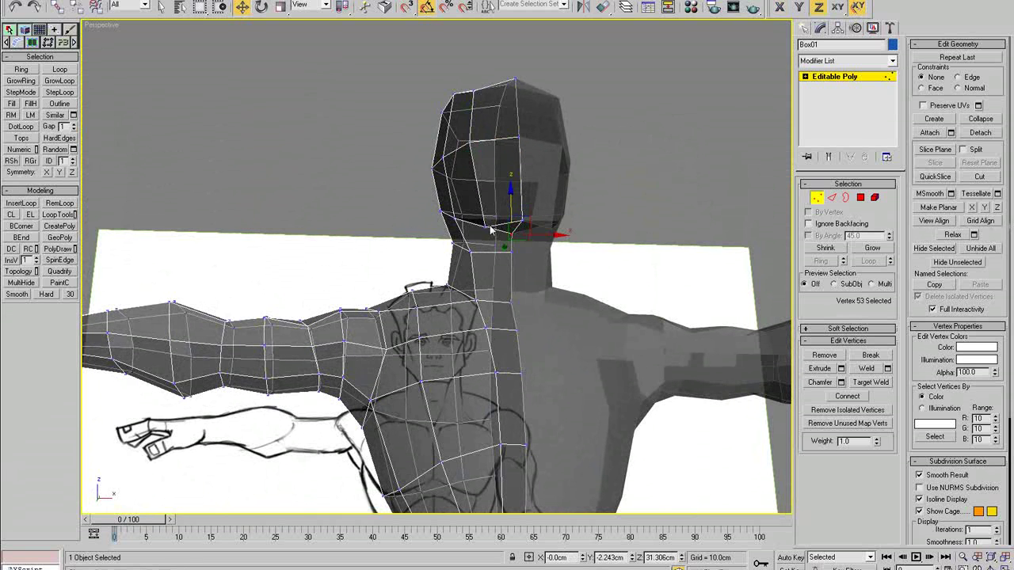
pyautogui.click(483, 221)
pyautogui.click(508, 261)
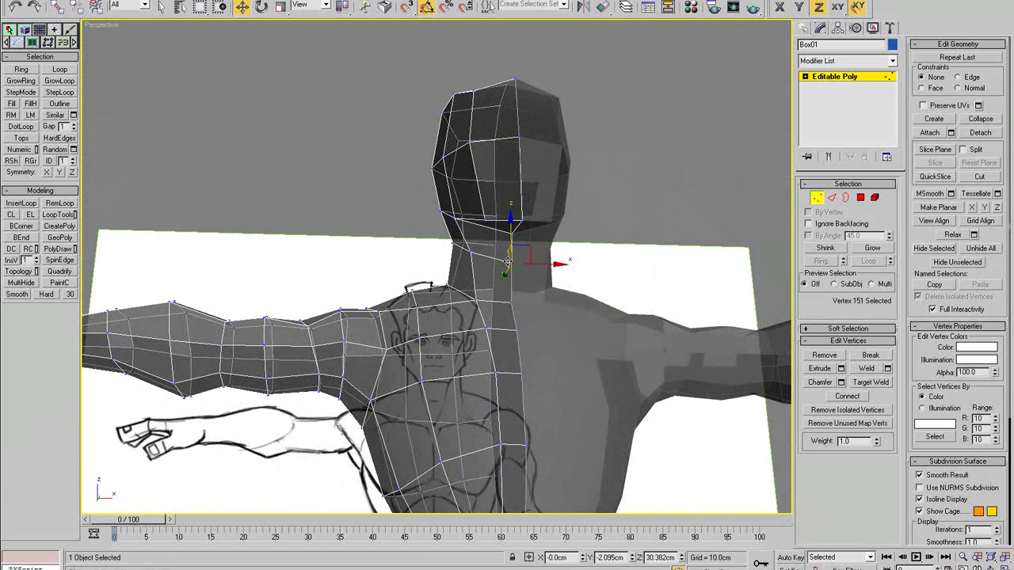
pyautogui.moveTo(470, 251); pyautogui.dragTo(503, 253)
pyautogui.click(448, 244)
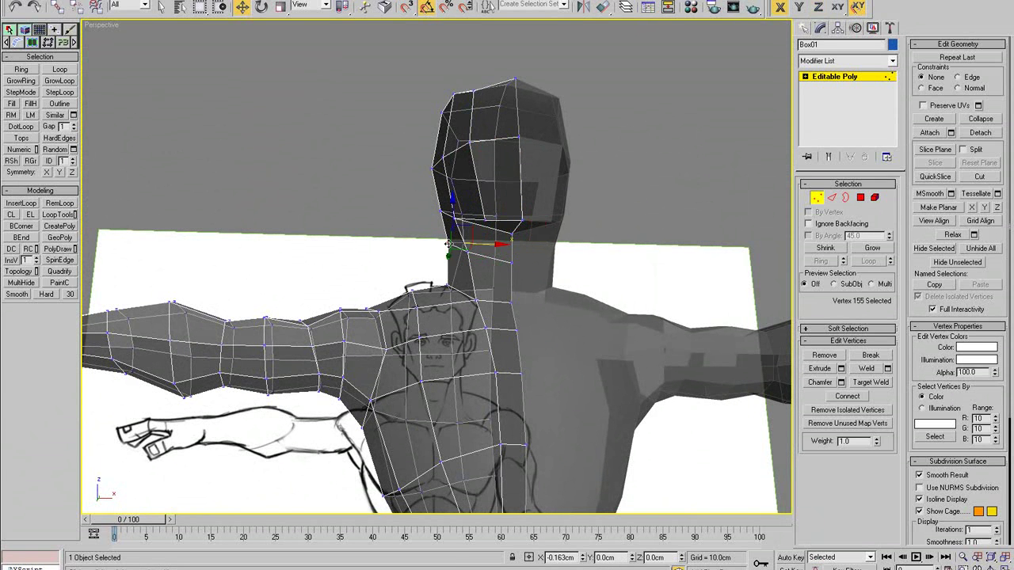
# Step: In the front view, align the side and front neck vertices with the neck outline in the reference drawing
pyautogui.keyDown('alt'); pyautogui.moveTo(447, 245); pyautogui.dragTo(663, 278, button='middle'); pyautogui.keyUp('alt')
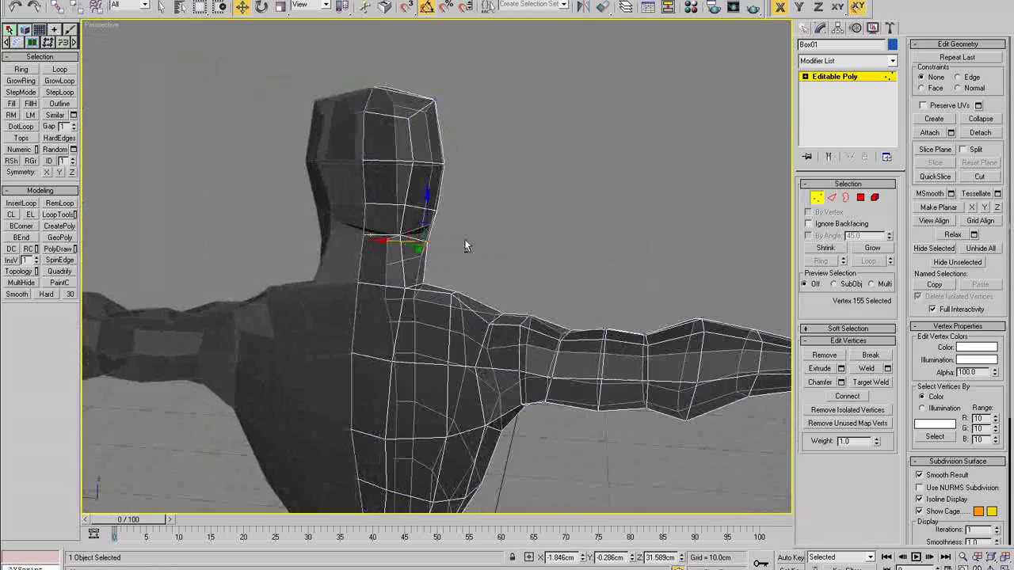
pyautogui.keyDown('alt'); pyautogui.moveTo(466, 244); pyautogui.dragTo(467, 272, button='middle'); pyautogui.keyUp('alt')
pyautogui.click(467, 271)
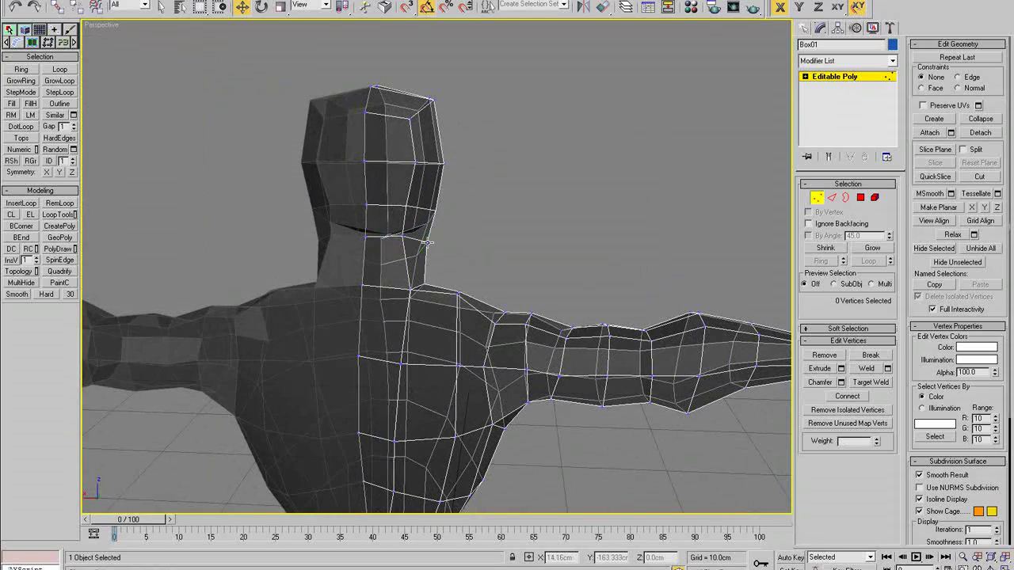
pyautogui.click(428, 243)
pyautogui.keyDown('alt'); pyautogui.moveTo(427, 243); pyautogui.dragTo(254, 228, button='middle'); pyautogui.keyUp('alt')
pyautogui.keyDown('alt'); pyautogui.moveTo(466, 226); pyautogui.dragTo(472, 224, button='middle'); pyautogui.keyUp('alt')
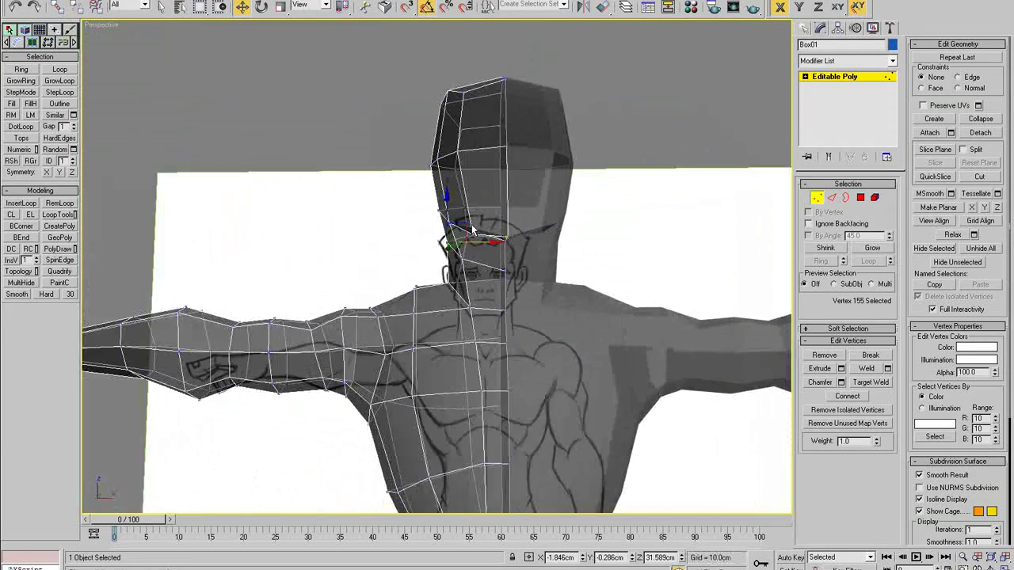
pyautogui.press('f')
pyautogui.scroll(5, 476, 224)
pyautogui.moveTo(582, 209); pyautogui.dragTo(368, 272, button='middle')
pyautogui.scroll(5, 466, 282)
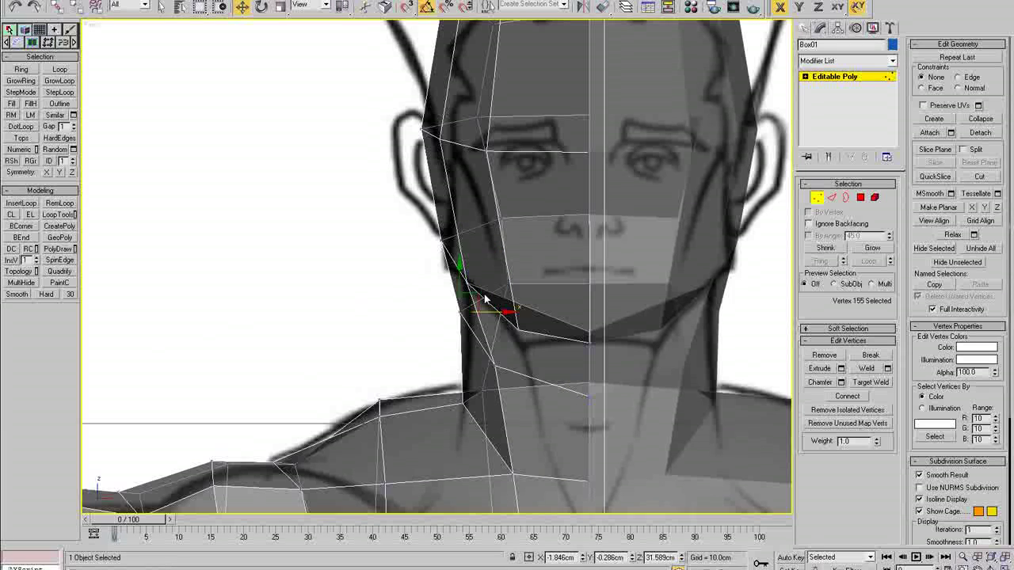
pyautogui.moveTo(473, 300); pyautogui.dragTo(482, 302)
pyautogui.moveTo(496, 366); pyautogui.dragTo(500, 361)
# Step: Move the jaw corner, chin, cheek and temple vertices to match the face outline in the front reference drawing
pyautogui.moveTo(466, 285); pyautogui.dragTo(468, 290)
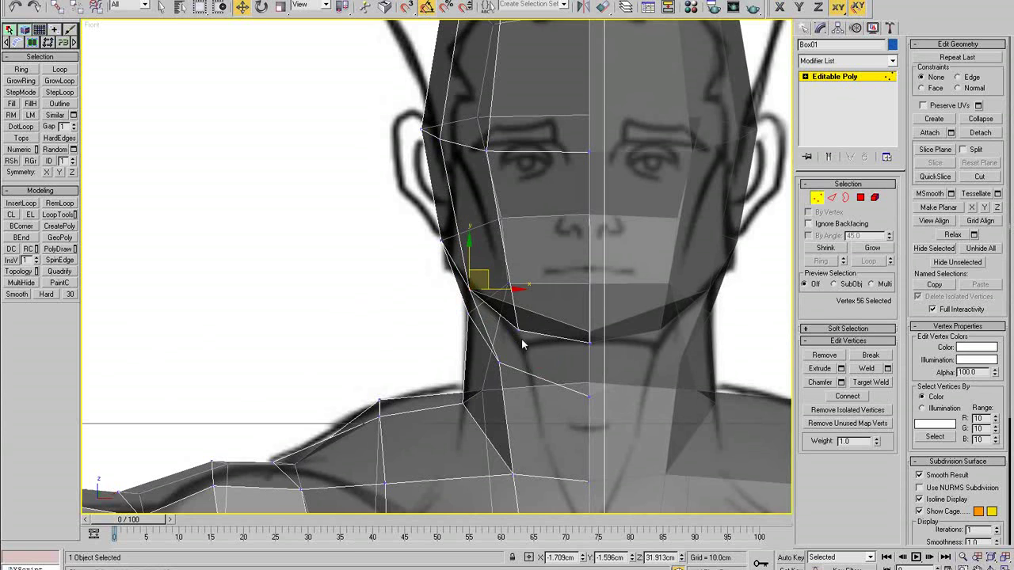
pyautogui.moveTo(518, 330); pyautogui.dragTo(519, 340)
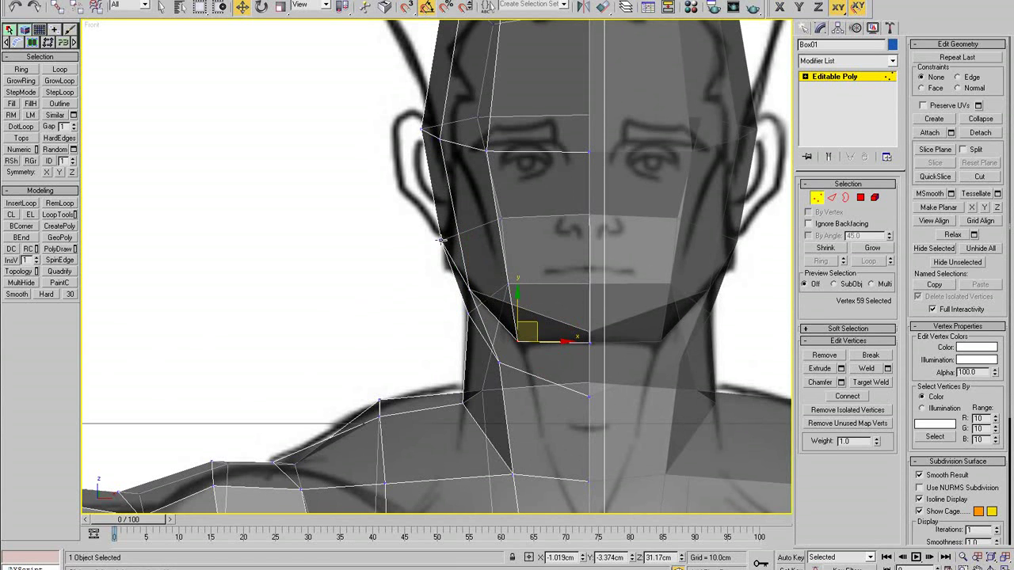
pyautogui.moveTo(441, 240); pyautogui.dragTo(452, 243)
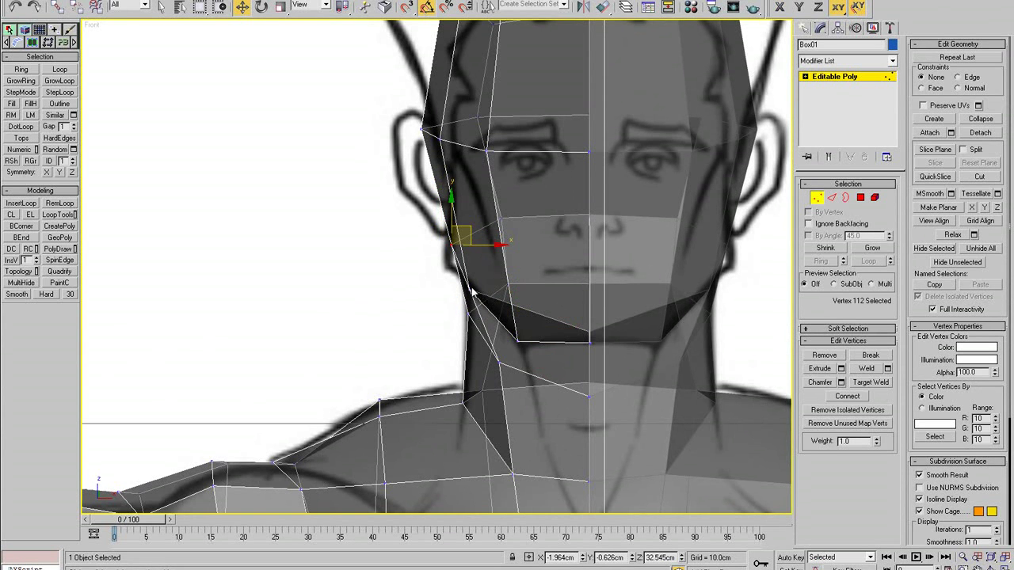
pyautogui.moveTo(446, 162); pyautogui.dragTo(437, 291, button='middle')
pyautogui.click(431, 268)
pyautogui.moveTo(463, 245); pyautogui.dragTo(431, 289, button='middle')
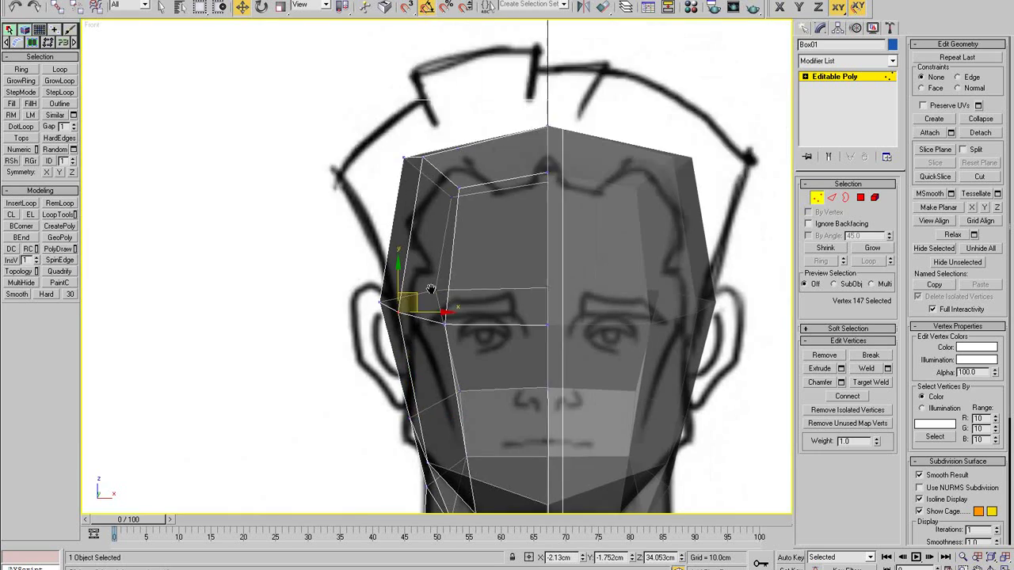
# Step: In the left view, select the two vertices on the front of the neck under the jaw and raise them slightly
pyautogui.scroll(-8, 460, 254)
pyautogui.hotkey('alt', 'w')
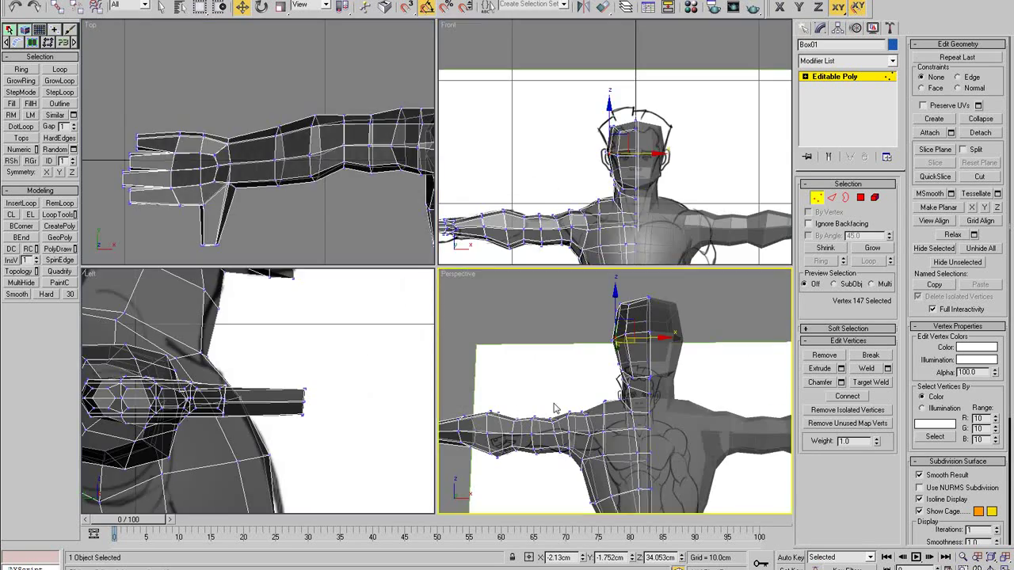
pyautogui.hotkey('alt', 'w')
pyautogui.keyDown('alt'); pyautogui.moveTo(554, 408); pyautogui.dragTo(601, 398, button='middle'); pyautogui.keyUp('alt')
pyautogui.keyDown('alt'); pyautogui.moveTo(535, 329); pyautogui.dragTo(567, 321, button='middle'); pyautogui.keyUp('alt')
pyautogui.hotkey('alt', 'w')
pyautogui.rightClick(329, 354)
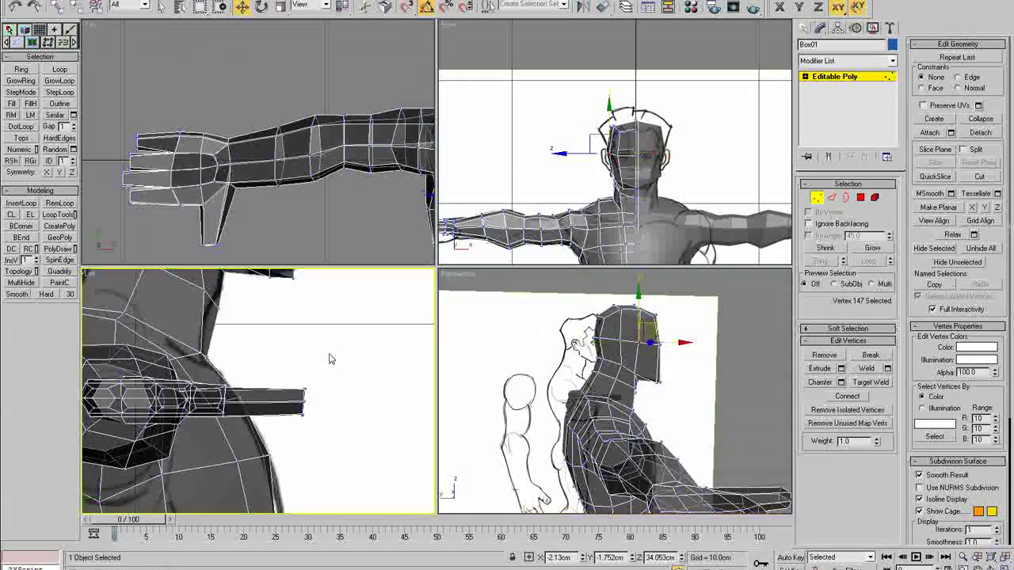
pyautogui.hotkey('alt', 'w')
pyautogui.scroll(-2, 329, 356)
pyautogui.moveTo(305, 127); pyautogui.dragTo(382, 362, button='middle')
pyautogui.scroll(-2, 382, 362)
pyautogui.scroll(2, 382, 362)
pyautogui.moveTo(380, 384); pyautogui.dragTo(429, 428)
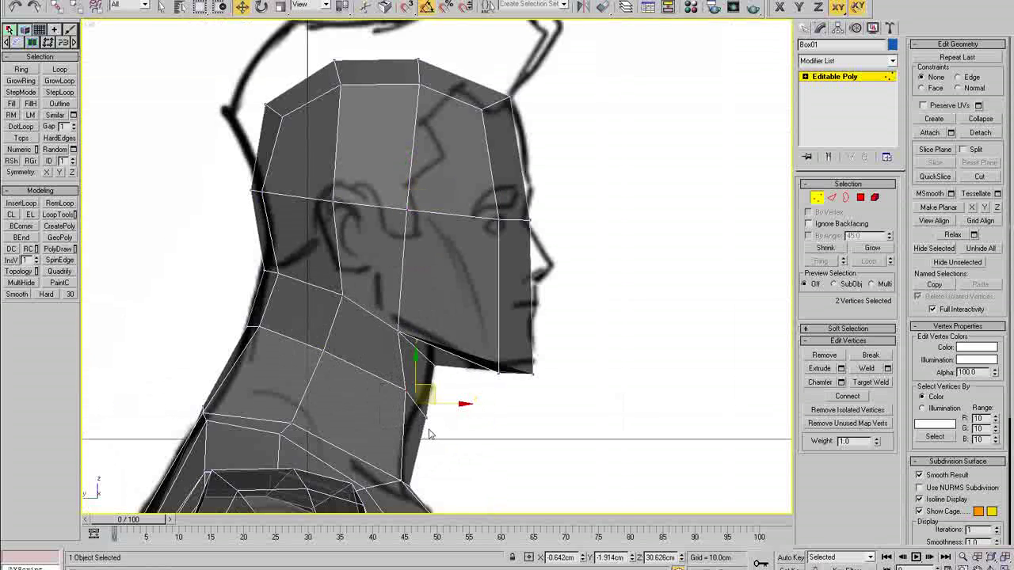
pyautogui.moveTo(429, 392); pyautogui.dragTo(429, 383)
# Step: Shift the side neck vertex and the two vertices at the back of the neck to even out the upper neck loop
pyautogui.click(323, 351)
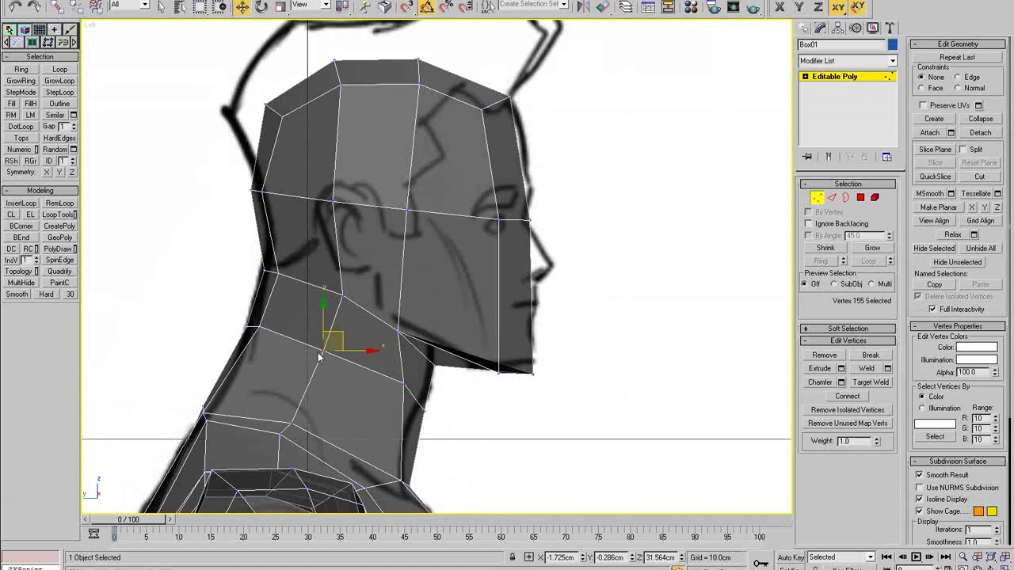
pyautogui.moveTo(219, 345); pyautogui.dragTo(221, 346)
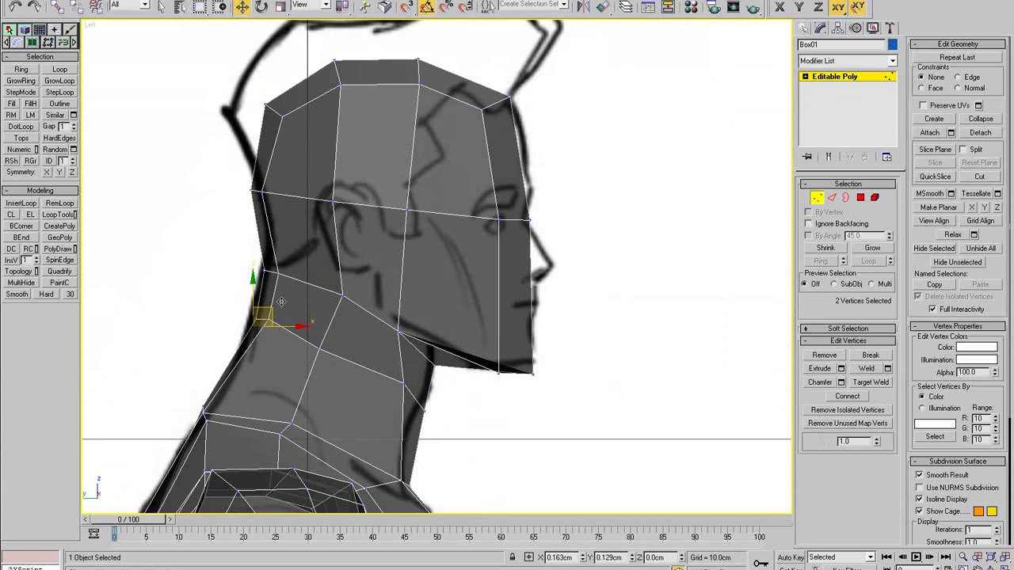
pyautogui.click(316, 350)
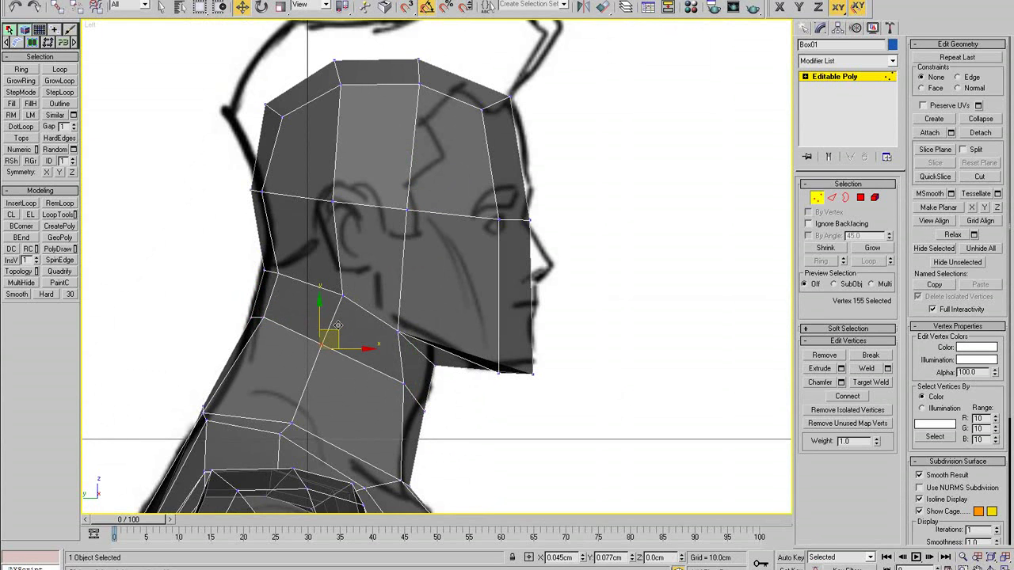
pyautogui.scroll(-3, 372, 308)
pyautogui.scroll(5, 372, 307)
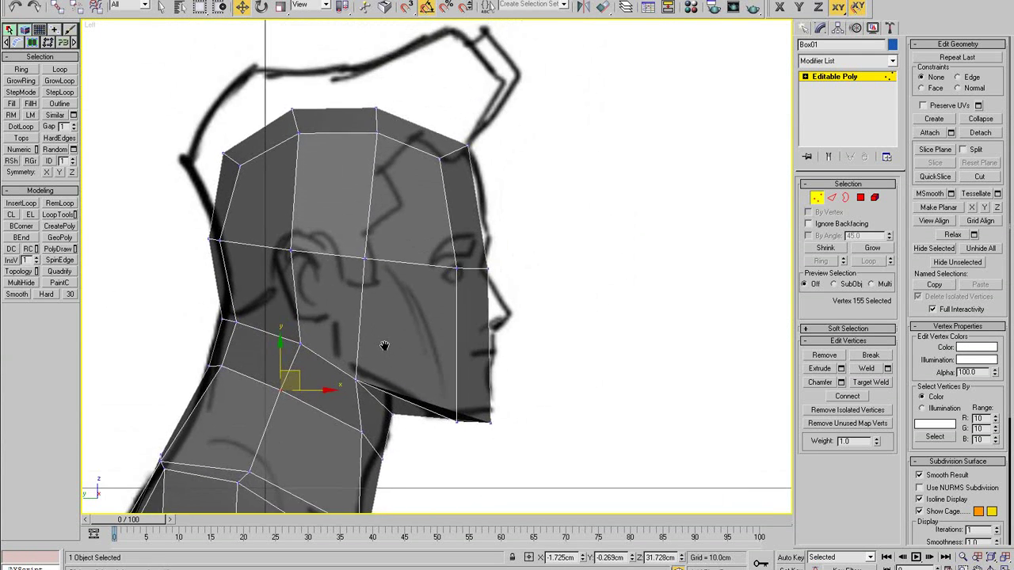
# Step: Move the temple, jaw corner, two crown vertices and the front neck vertex backward along X to straighten the vertical edge line
pyautogui.moveTo(399, 266); pyautogui.dragTo(354, 335)
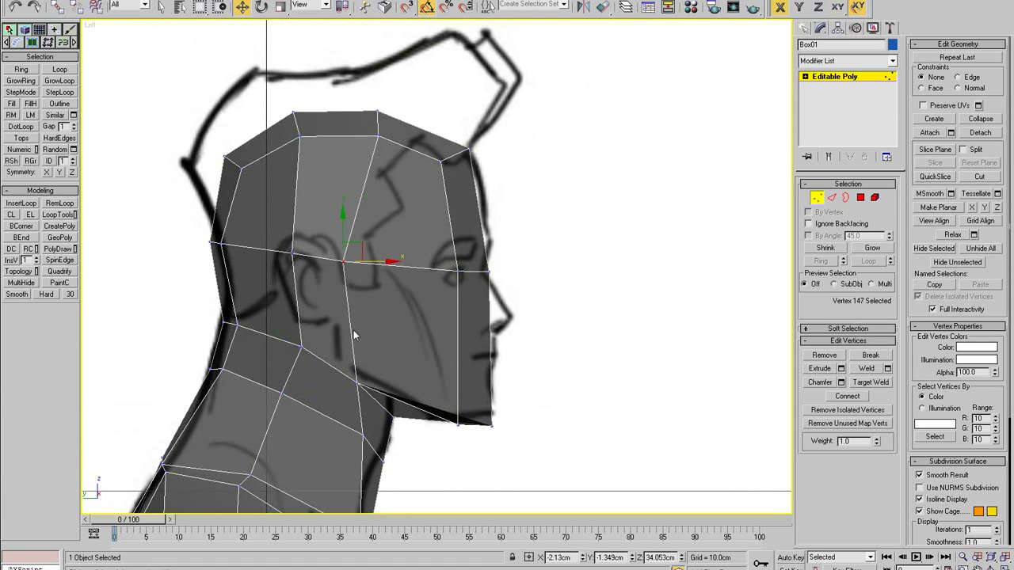
pyautogui.moveTo(380, 382); pyautogui.dragTo(368, 383)
pyautogui.moveTo(377, 306); pyautogui.dragTo(390, 385, button='middle')
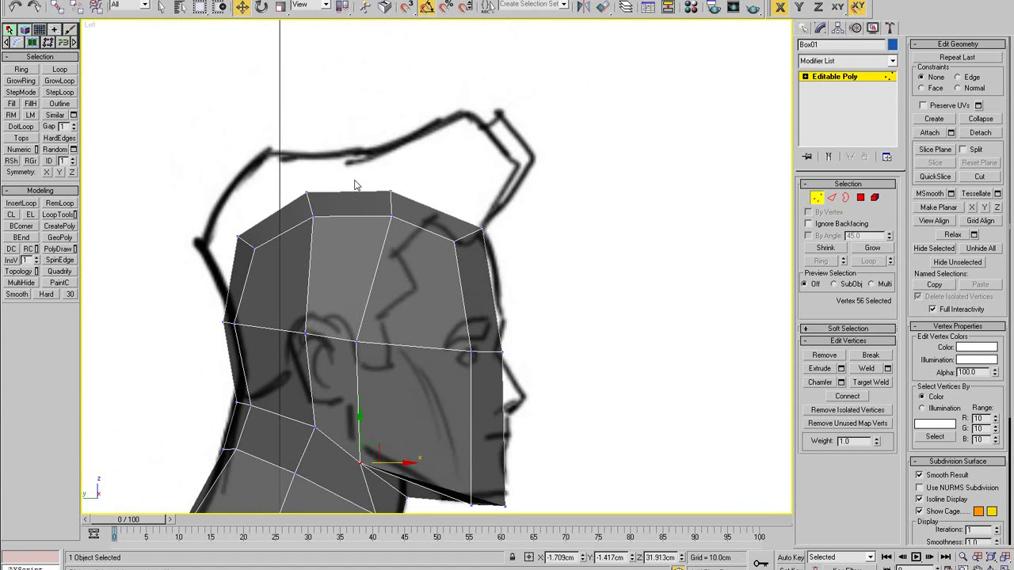
pyautogui.moveTo(355, 184); pyautogui.dragTo(393, 205)
pyautogui.moveTo(391, 242); pyautogui.dragTo(412, 223, button='middle')
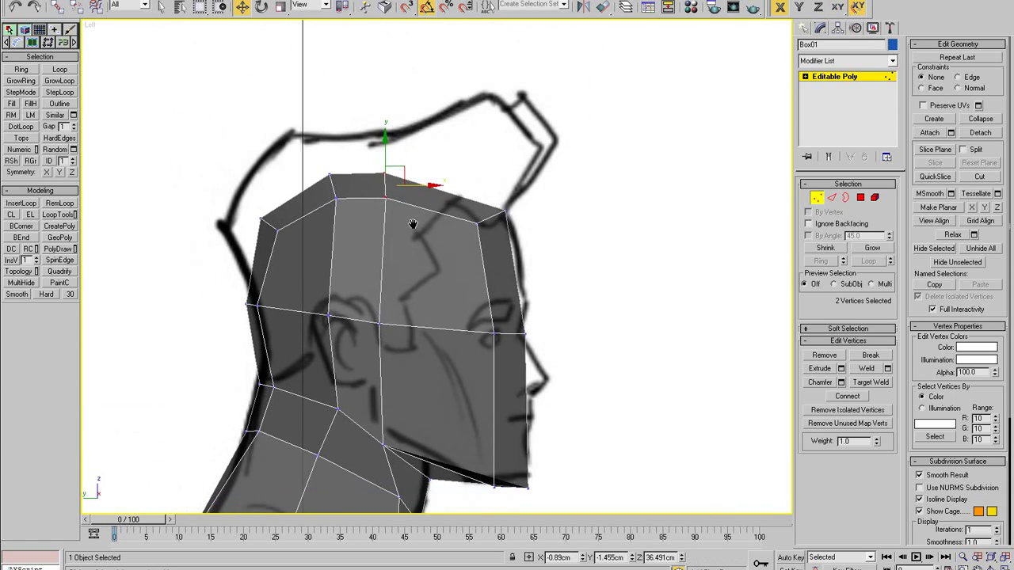
pyautogui.scroll(-2, 413, 224)
pyautogui.moveTo(430, 417); pyautogui.dragTo(417, 417)
pyautogui.scroll(-2, 423, 425)
pyautogui.moveTo(423, 425); pyautogui.dragTo(413, 403, button='middle')
# Step: Return to the perspective view, open the PolyDraw tools and dock them on the right side of the viewport
pyautogui.hotkey('alt', 'w')
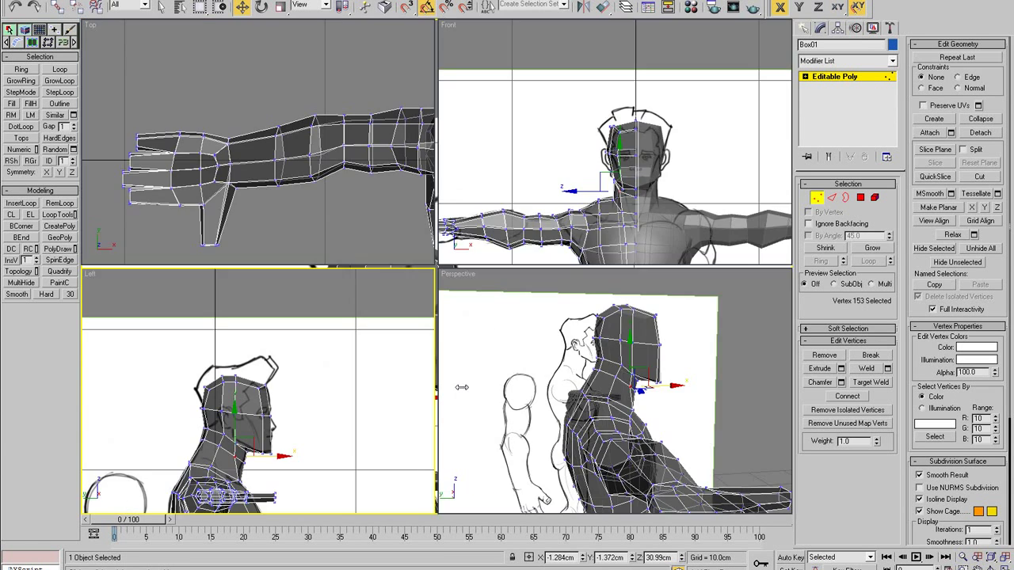
pyautogui.rightClick(507, 388)
pyautogui.hotkey('alt', 'w')
pyautogui.keyDown('alt'); pyautogui.moveTo(523, 372); pyautogui.dragTo(420, 358, button='middle'); pyautogui.keyUp('alt')
pyautogui.press('d')
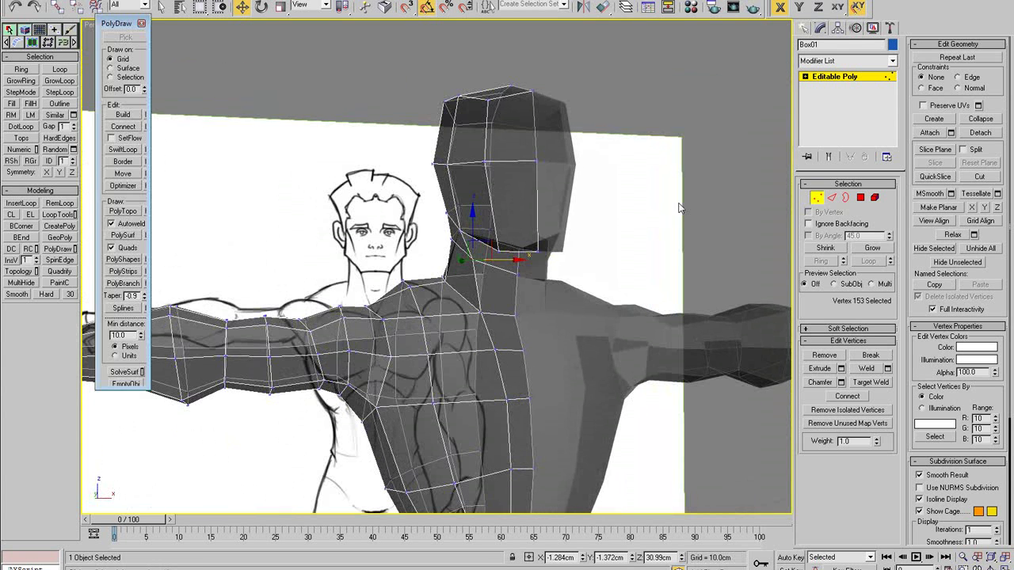
pyautogui.rightClick(116, 24)
pyautogui.moveTo(131, 32)
pyautogui.click(250, 71)
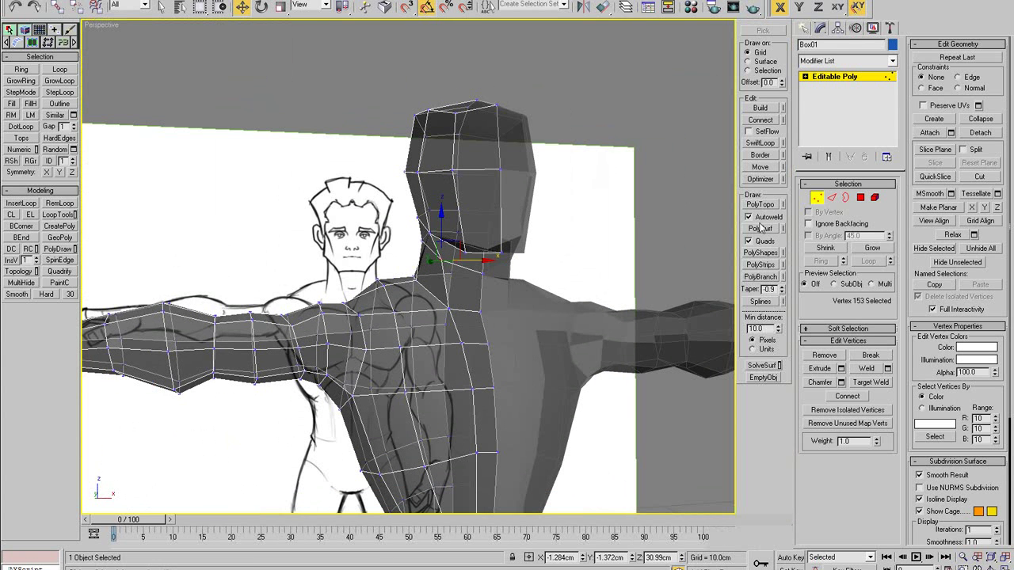
pyautogui.click(768, 143)
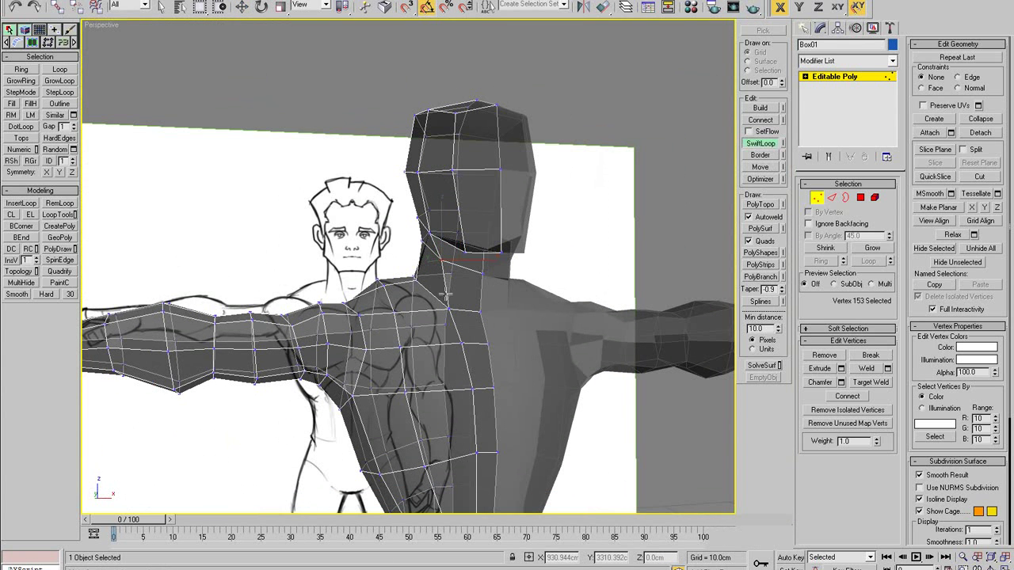
pyautogui.keyDown('alt'); pyautogui.moveTo(449, 293); pyautogui.dragTo(552, 309, button='middle'); pyautogui.keyUp('alt')
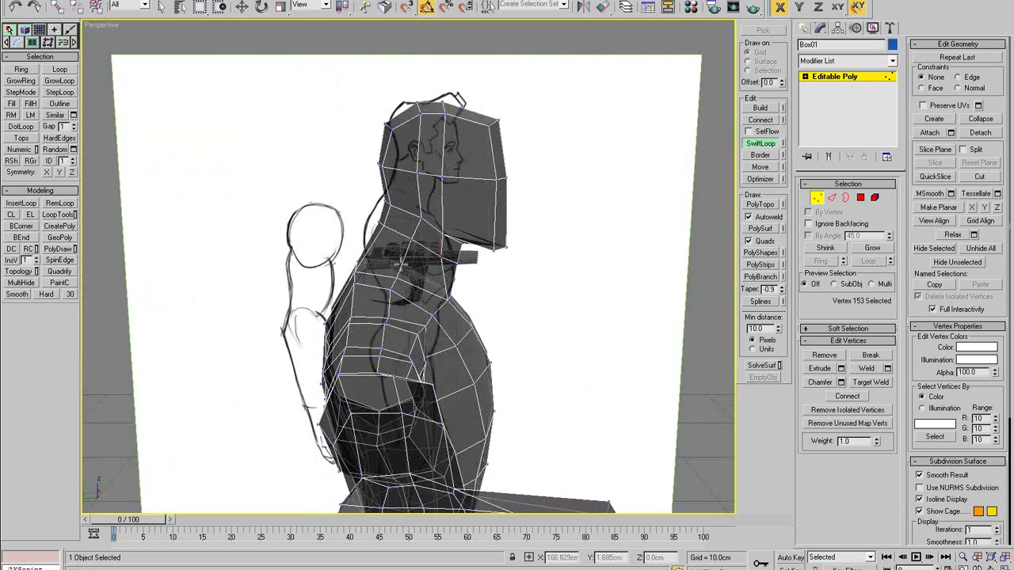
pyautogui.keyDown('alt'); pyautogui.moveTo(401, 264); pyautogui.dragTo(312, 301, button='middle'); pyautogui.keyUp('alt')
pyautogui.rightClick(467, 279)
# Step: Insert a horizontal edge loop around the middle of the neck with InsertLoop
pyautogui.press('2')
pyautogui.click(366, 270)
pyautogui.click(26, 206)
# Step: In the left view, reposition the new neck loop's front and side vertices to follow the neck curve in the reference drawing
pyautogui.hotkey('alt', 'w')
pyautogui.rightClick(292, 351)
pyautogui.hotkey('alt', 'w')
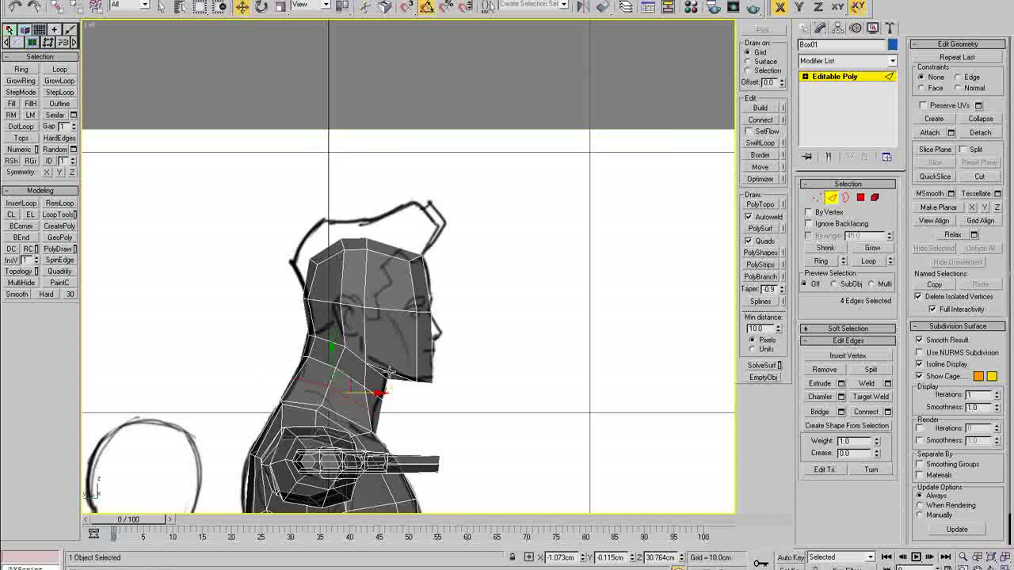
pyautogui.scroll(5, 390, 373)
pyautogui.press('1')
pyautogui.moveTo(396, 354); pyautogui.dragTo(380, 363)
pyautogui.click(259, 289)
pyautogui.moveTo(278, 279); pyautogui.dragTo(274, 289)
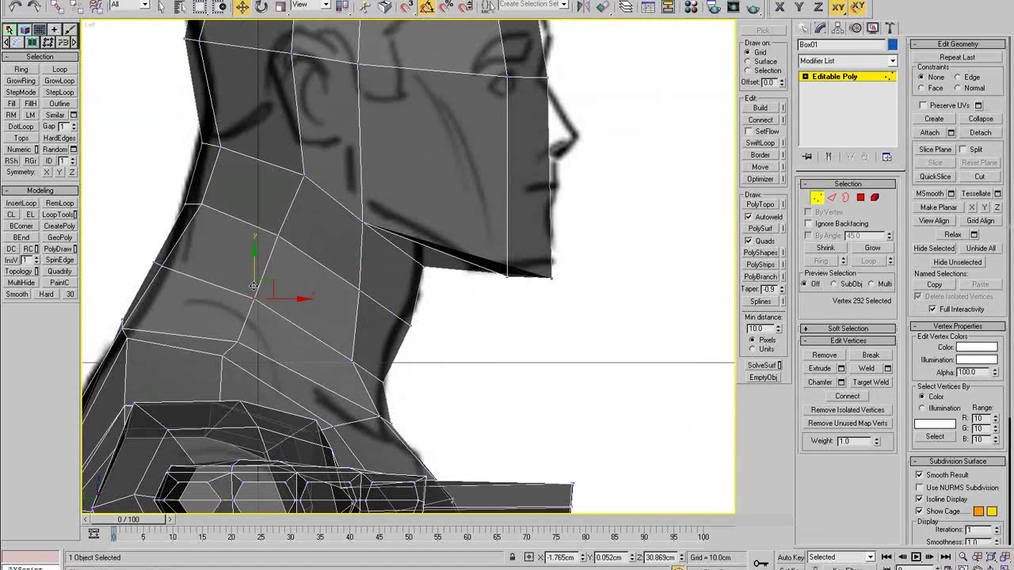
# Step: In the left view, move the vertices at the nape and the back and side of the neck base to follow the reference outline
pyautogui.moveTo(180, 247); pyautogui.dragTo(140, 292)
pyautogui.scroll(-5, 239, 291)
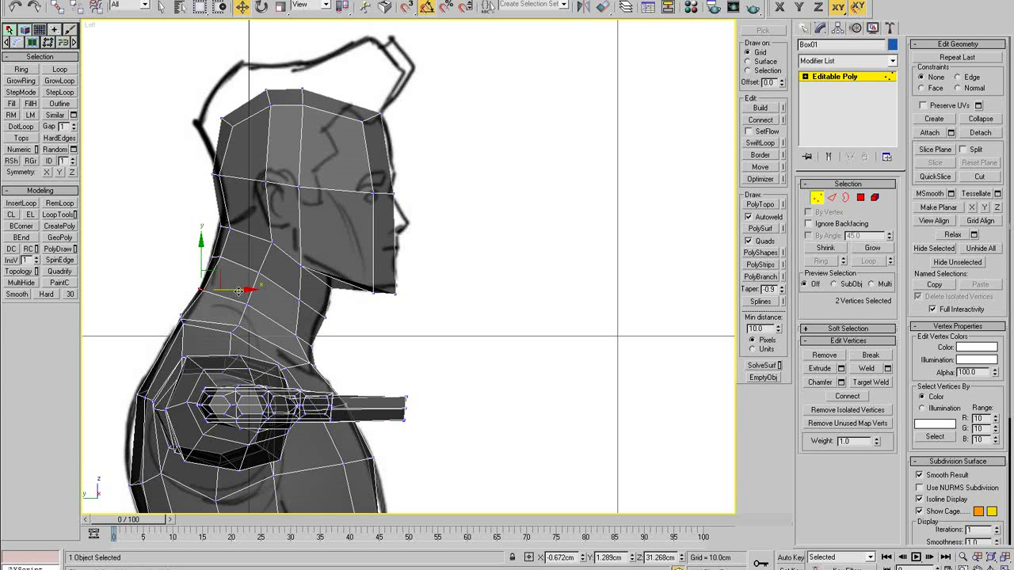
pyautogui.click(181, 321)
pyautogui.click(183, 324)
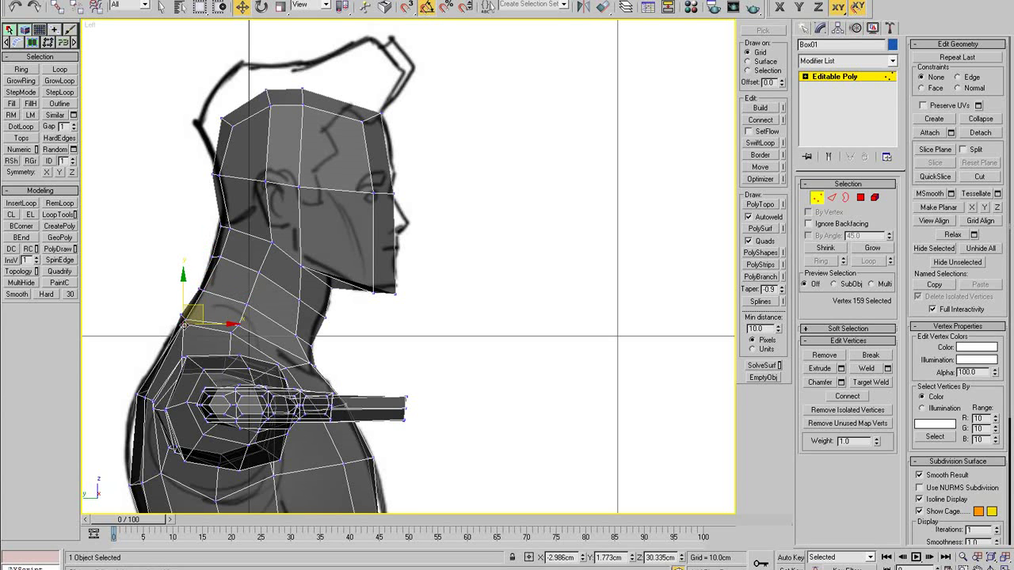
pyautogui.click(232, 332)
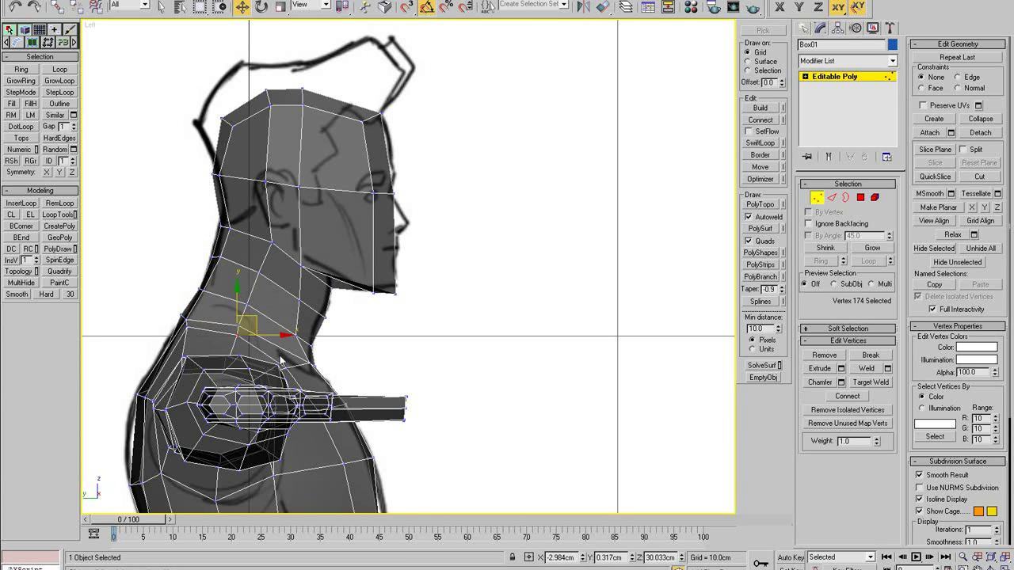
# Step: Adjust the vertices at the front of the neck base and the throat to match the neck curve in the side drawing
pyautogui.scroll(2, 281, 360)
pyautogui.click(311, 366)
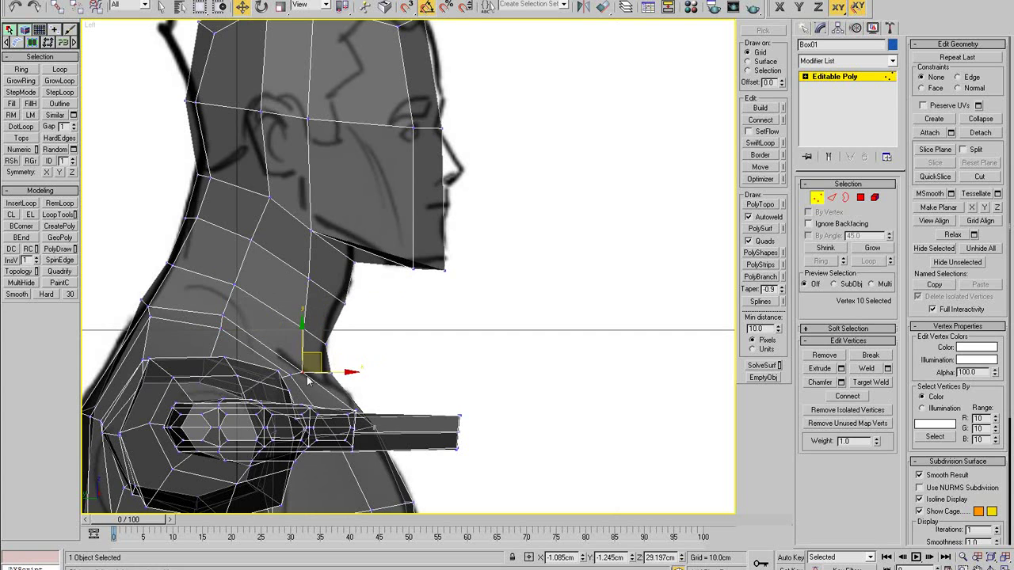
pyautogui.click(330, 367)
pyautogui.moveTo(331, 389); pyautogui.dragTo(331, 399, button='middle')
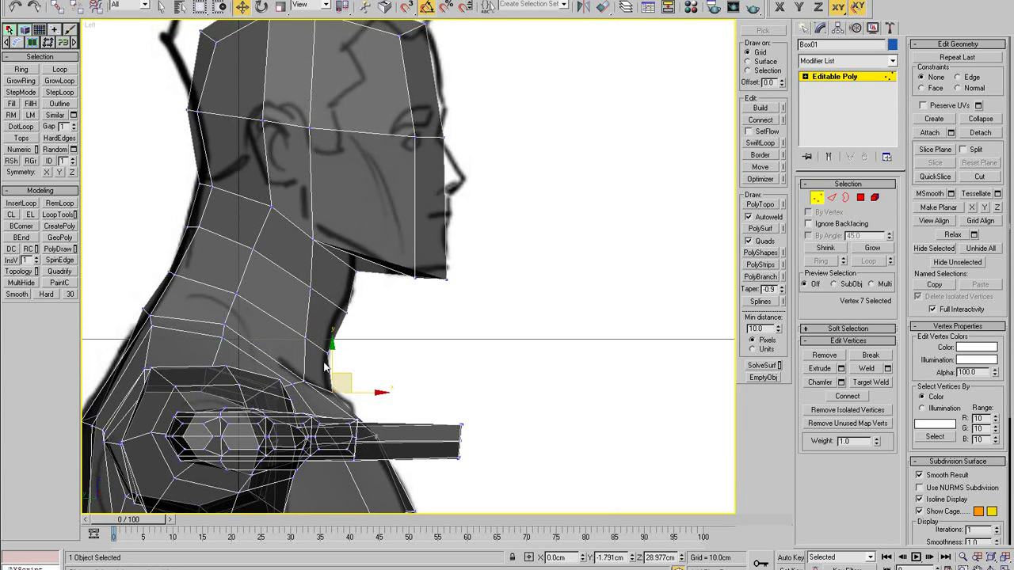
pyautogui.click(315, 307)
pyautogui.scroll(-3, 316, 308)
pyautogui.moveTo(355, 298); pyautogui.dragTo(352, 308, button='middle')
# Step: In the perspective view from above, shift the upper chest and shoulder vertices along X to even out the edge lines
pyautogui.hotkey('alt', 'w')
pyautogui.middleClick(612, 356)
pyautogui.hotkey('alt', 'w')
pyautogui.moveTo(612, 360)
pyautogui.keyDown('alt'); pyautogui.mouseDown(button='middle')
pyautogui.moveTo(500, 350)
pyautogui.moveTo(523, 310)
pyautogui.moveTo(565, 299)
pyautogui.moveTo(550, 256)
pyautogui.moveTo(591, 257)
pyautogui.moveTo(648, 296)
pyautogui.moveTo(727, 309)
pyautogui.moveTo(520, 256)
pyautogui.moveTo(512, 281)
pyautogui.moveTo(430, 231)
pyautogui.mouseUp(button='middle'); pyautogui.keyUp('alt')
pyautogui.keyDown('alt'); pyautogui.moveTo(430, 232); pyautogui.dragTo(443, 244); pyautogui.keyUp('alt')
pyautogui.scroll(-5, 444, 244)
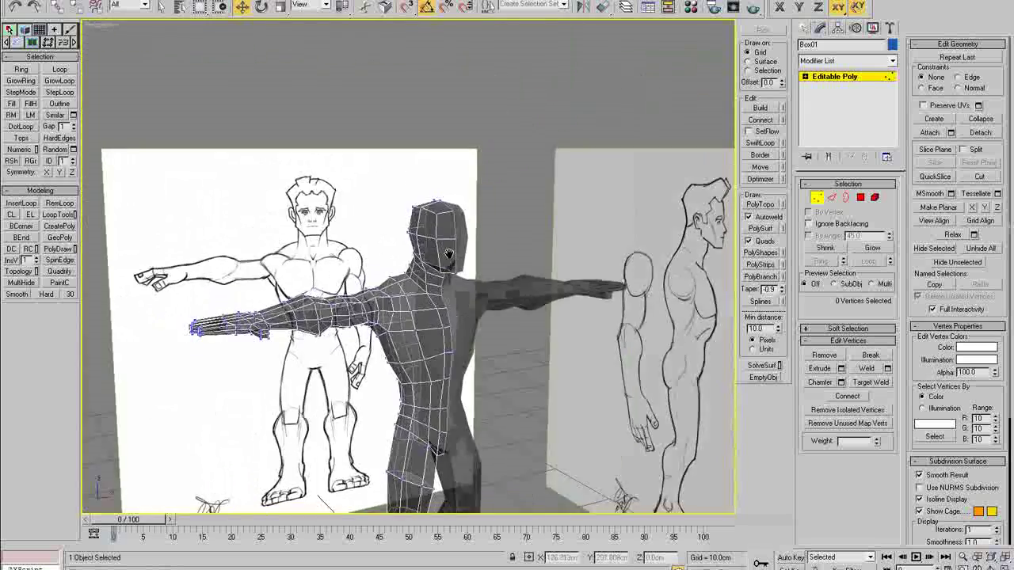
pyautogui.keyDown('alt'); pyautogui.moveTo(444, 244); pyautogui.dragTo(429, 327, button='middle'); pyautogui.keyUp('alt')
pyautogui.scroll(5, 428, 327)
pyautogui.keyDown('alt'); pyautogui.moveTo(370, 356); pyautogui.dragTo(432, 345, button='middle'); pyautogui.keyUp('alt')
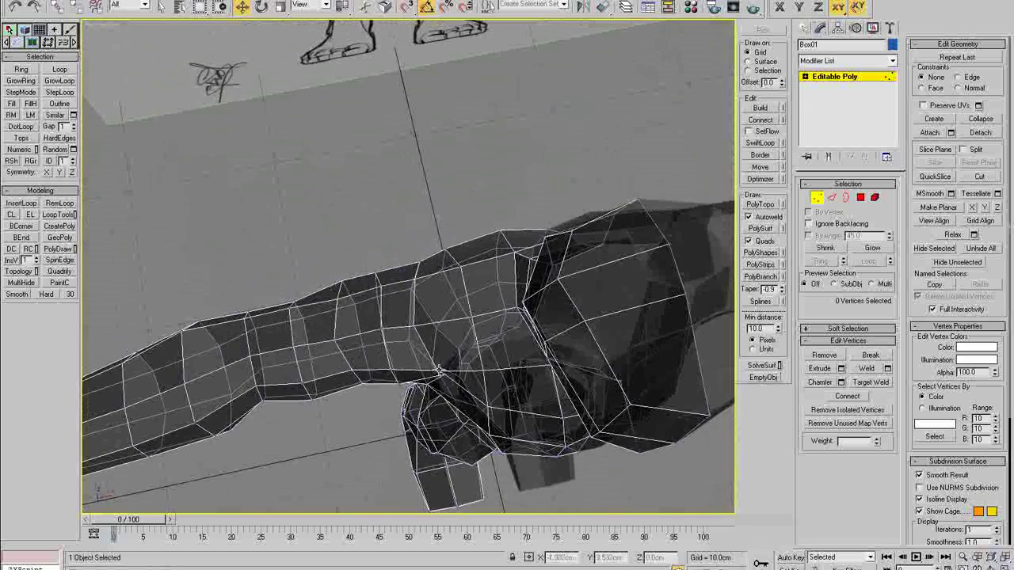
pyautogui.click(435, 346)
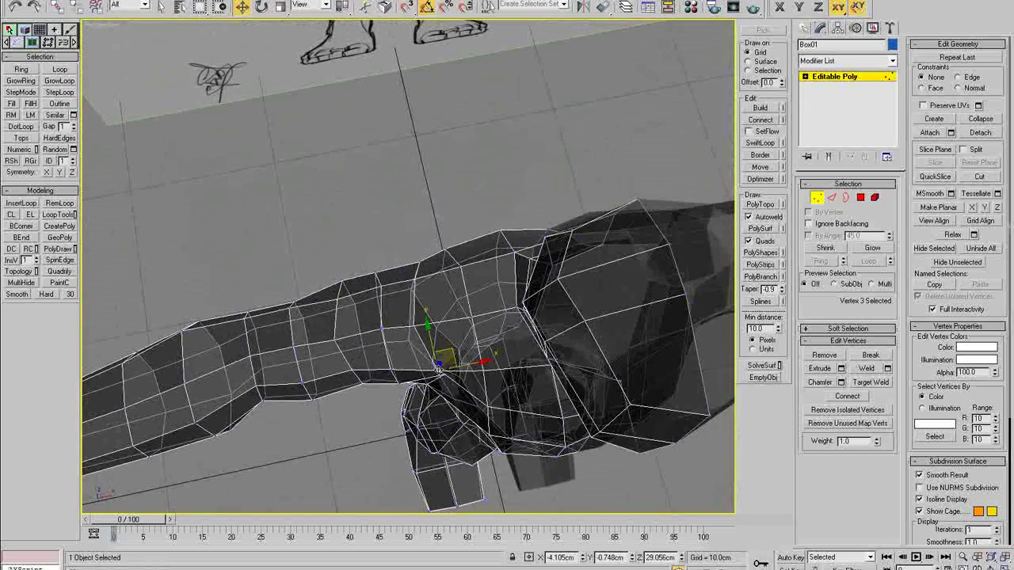
pyautogui.click(414, 274)
pyautogui.moveTo(450, 318); pyautogui.dragTo(470, 314)
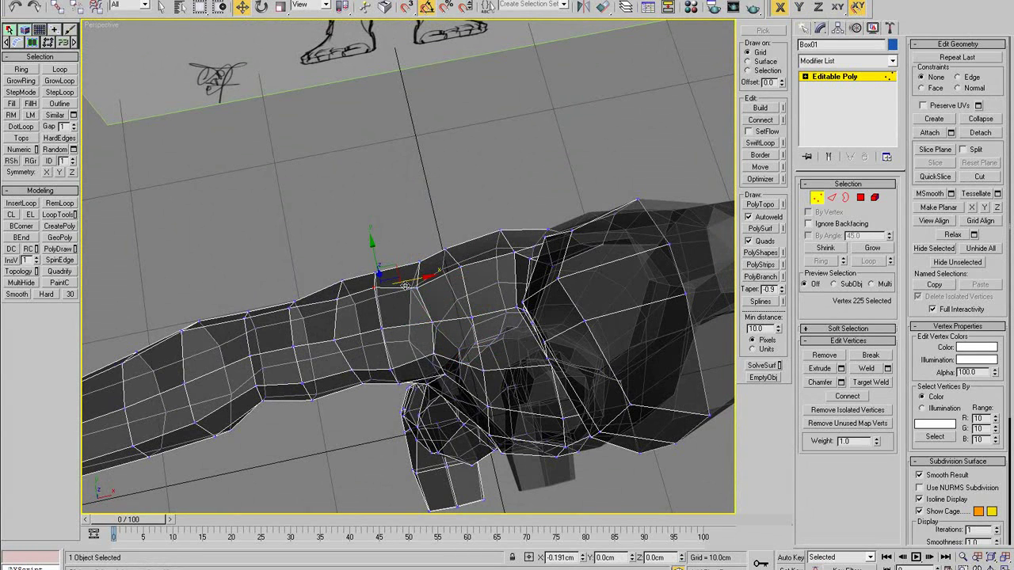
pyautogui.click(381, 326)
pyautogui.moveTo(394, 368)
pyautogui.keyDown('alt'); pyautogui.mouseDown(button='middle')
pyautogui.moveTo(399, 270)
pyautogui.moveTo(393, 364)
pyautogui.moveTo(358, 408)
pyautogui.moveTo(354, 380)
pyautogui.moveTo(375, 386)
pyautogui.moveTo(347, 229)
pyautogui.moveTo(373, 219)
pyautogui.moveTo(385, 355)
pyautogui.mouseUp(button='middle'); pyautogui.keyUp('alt')
# Step: Turn off see-through display and insert an edge loop around the forearm between wrist and elbow with InsertLoop
pyautogui.hotkey('alt', 'x')
pyautogui.scroll(-4, 399, 270)
pyautogui.press('2')
pyautogui.click(372, 330)
pyautogui.click(21, 204)
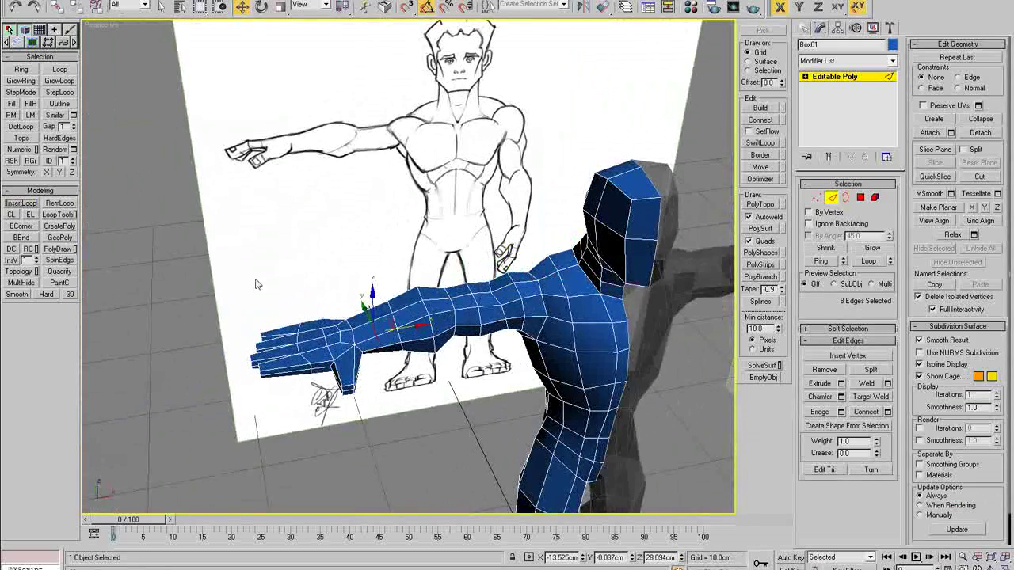
# Step: In the top view with see-through display, select the new forearm loop's eight vertices and narrow the loop along Y
pyautogui.keyDown('alt'); pyautogui.moveTo(256, 284); pyautogui.dragTo(339, 331, button='middle'); pyautogui.keyUp('alt')
pyautogui.hotkey('alt', 'w')
pyautogui.rightClick(284, 199)
pyautogui.hotkey('alt', 'w')
pyautogui.scroll(3, 291, 209)
pyautogui.moveTo(340, 249); pyautogui.dragTo(377, 278, button='middle')
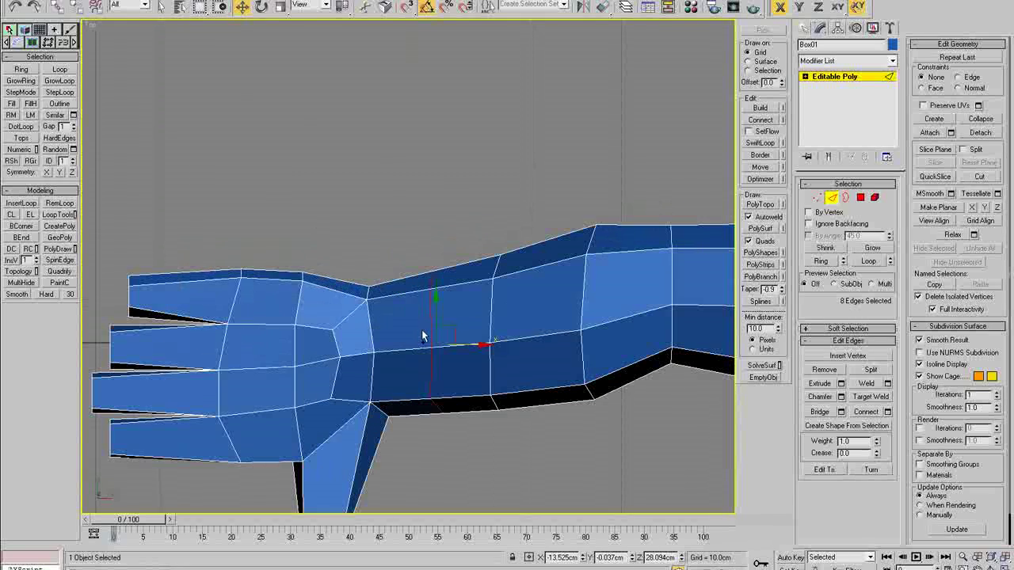
pyautogui.hotkey('ctrl', 'z')
pyautogui.press('1')
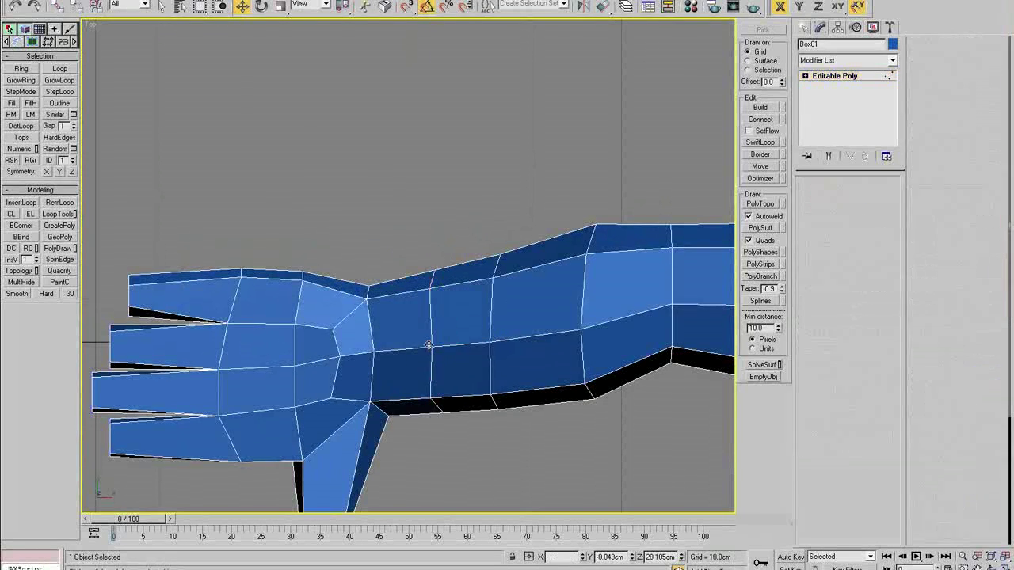
pyautogui.hotkey('alt', 'x')
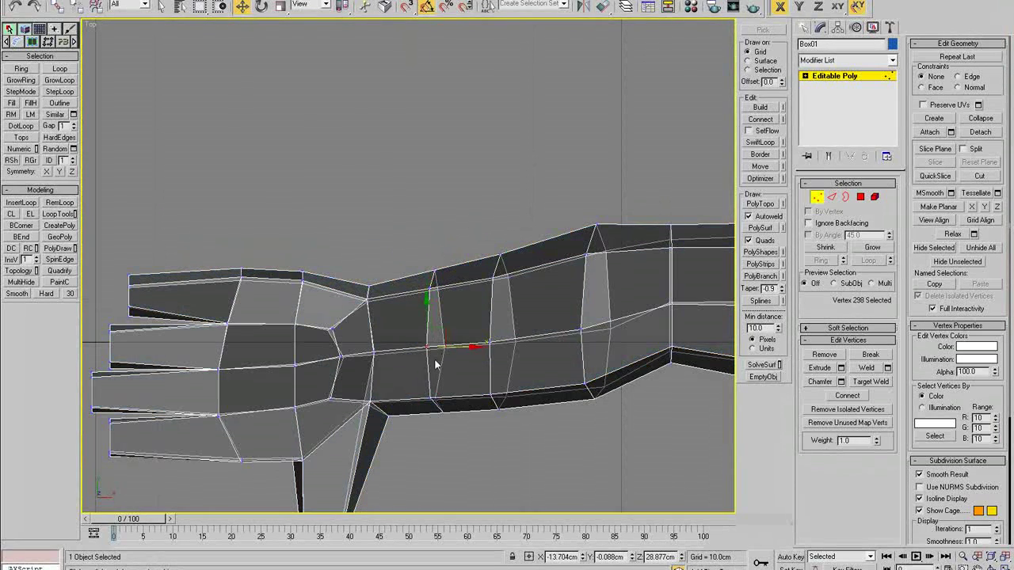
pyautogui.click(435, 349)
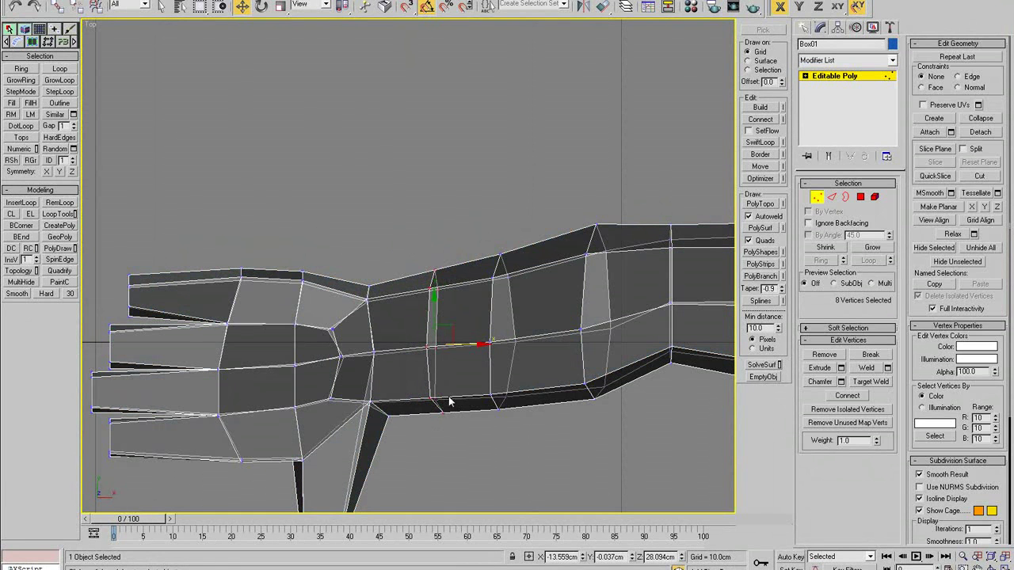
pyautogui.press('r')
pyautogui.moveTo(431, 287); pyautogui.dragTo(435, 292)
pyautogui.press('w')
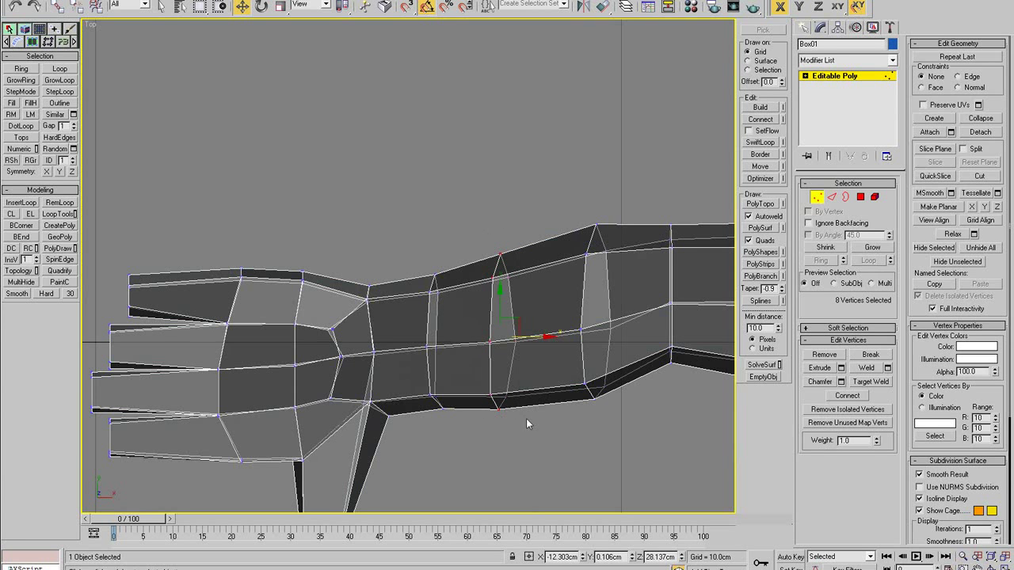
# Step: Narrow the mid-forearm loop and shift it and the elbow vertices slightly along Y to smooth the arm's contour
pyautogui.press('r')
pyautogui.moveTo(500, 293); pyautogui.dragTo(500, 292)
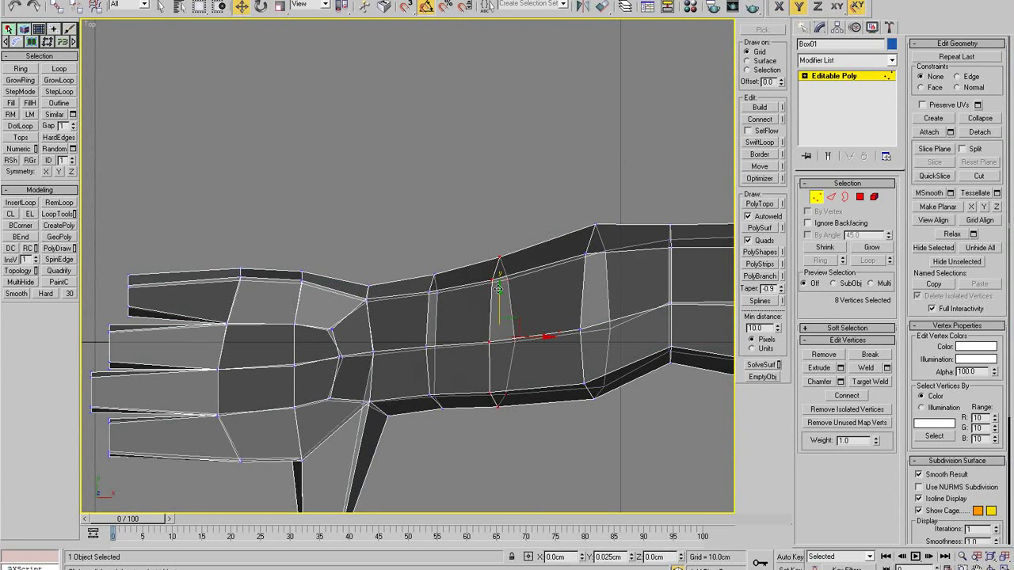
pyautogui.scroll(-3, 480, 331)
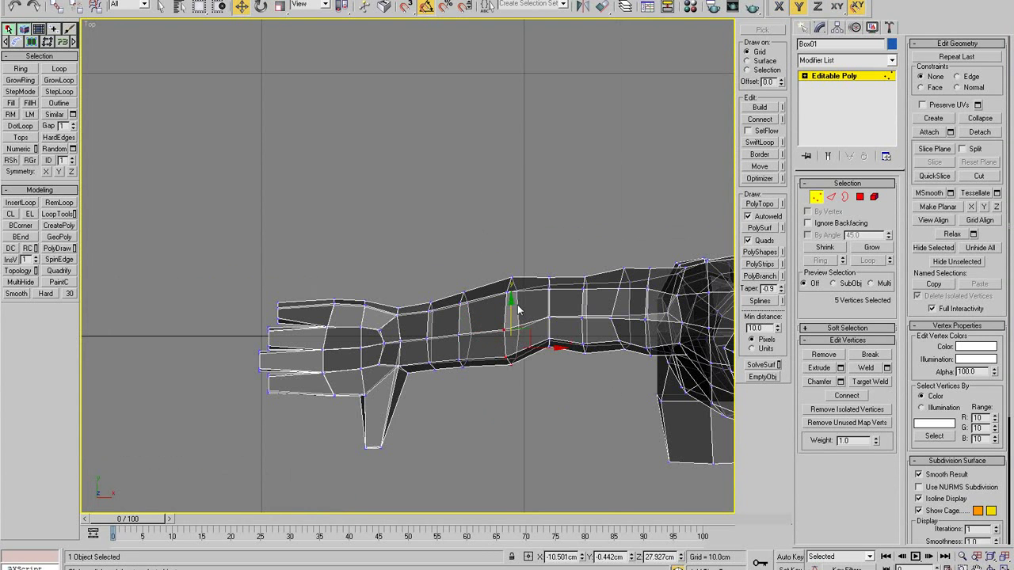
pyautogui.moveTo(511, 303); pyautogui.dragTo(510, 305)
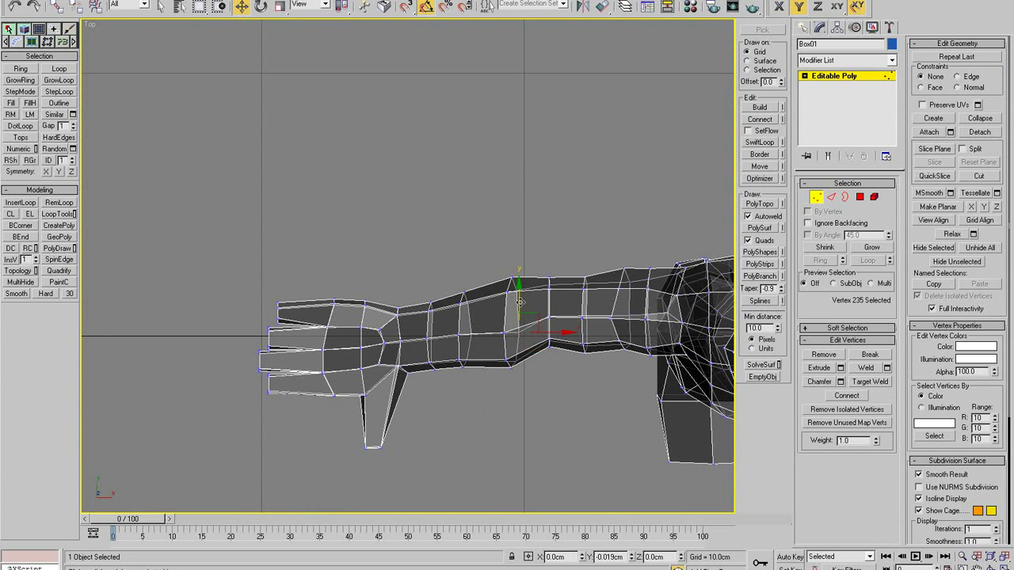
# Step: In the shaded perspective view from behind, reposition the buttock and hip vertices to round the lower back and even the edge flow
pyautogui.hotkey('alt', 'w')
pyautogui.rightClick(561, 394)
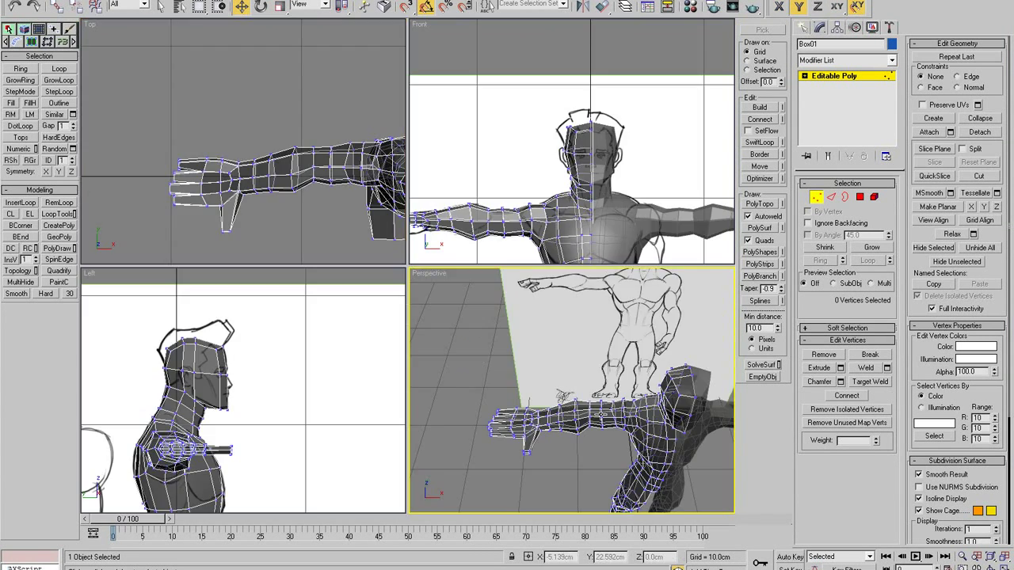
pyautogui.hotkey('alt', 'w')
pyautogui.hotkey('alt', 'x')
pyautogui.moveTo(561, 395)
pyautogui.keyDown('alt'); pyautogui.mouseDown(button='middle')
pyautogui.moveTo(567, 323)
pyautogui.moveTo(641, 325)
pyautogui.moveTo(529, 326)
pyautogui.moveTo(590, 339)
pyautogui.moveTo(572, 345)
pyautogui.moveTo(639, 342)
pyautogui.moveTo(487, 341)
pyautogui.moveTo(507, 380)
pyautogui.moveTo(478, 443)
pyautogui.moveTo(424, 427)
pyautogui.moveTo(414, 357)
pyautogui.moveTo(361, 335)
pyautogui.moveTo(367, 323)
pyautogui.mouseUp(button='middle'); pyautogui.keyUp('alt')
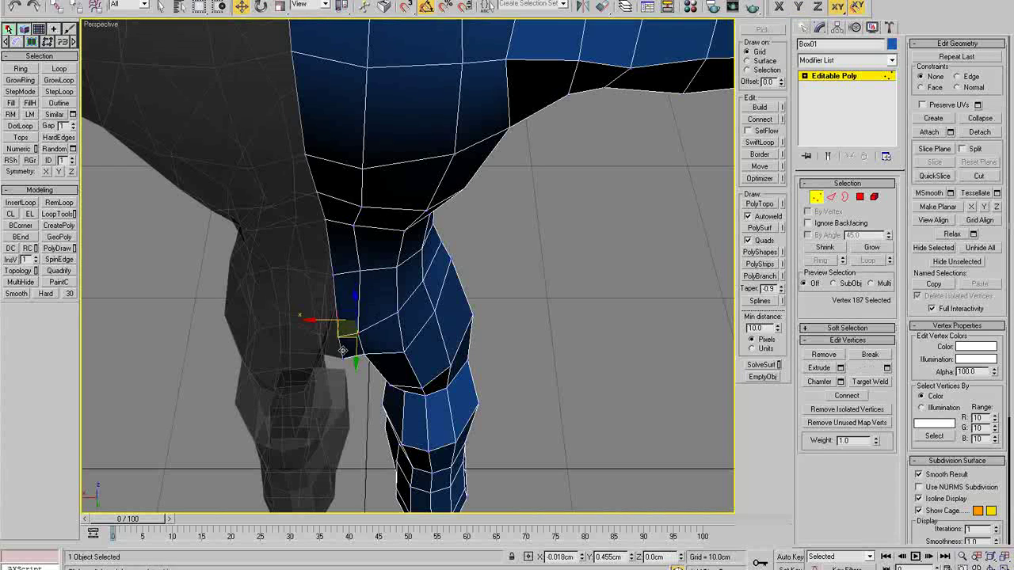
pyautogui.click(359, 350)
pyautogui.click(398, 313)
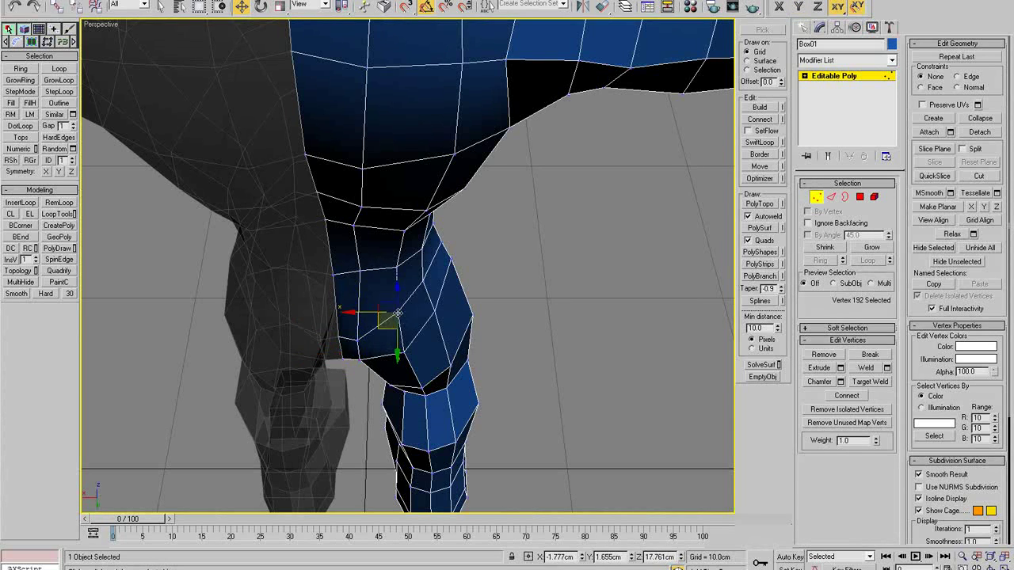
pyautogui.keyDown('alt'); pyautogui.moveTo(430, 312); pyautogui.dragTo(433, 304, button='middle'); pyautogui.keyUp('alt')
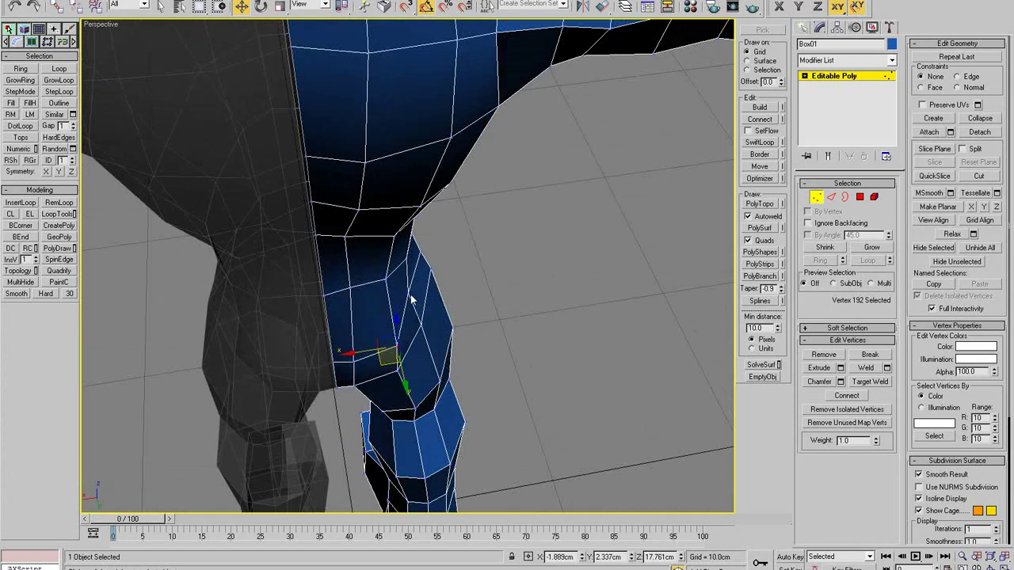
pyautogui.click(404, 293)
pyautogui.click(372, 299)
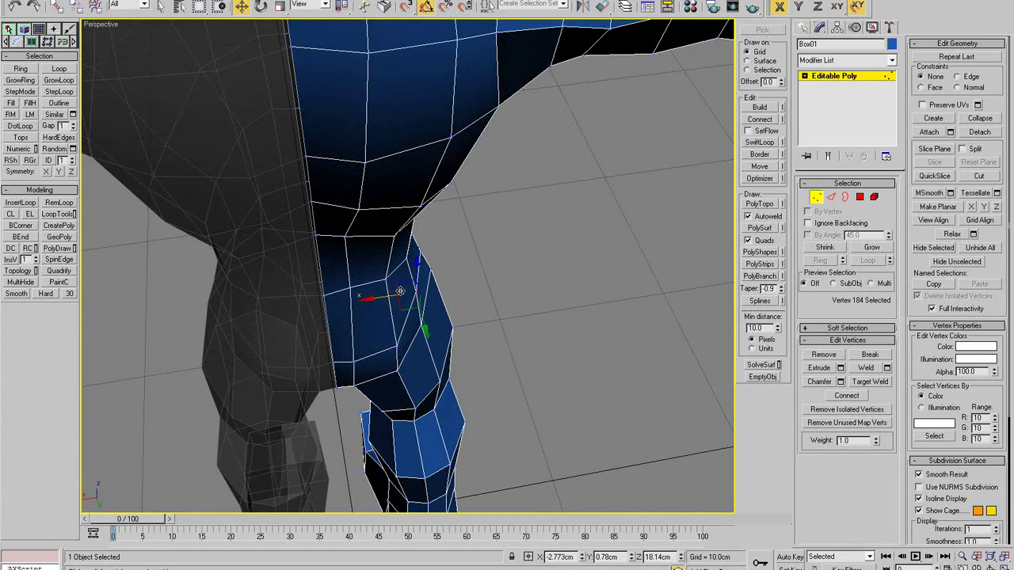
pyautogui.keyDown('alt'); pyautogui.moveTo(420, 253); pyautogui.dragTo(402, 185, button='middle'); pyautogui.keyUp('alt')
# Step: In the front view with see-through display, move the hip and pelvis vertices below the waist into a smooth line toward the centre
pyautogui.scroll(-5, 412, 352)
pyautogui.hotkey('alt', 'w')
pyautogui.rightClick(557, 221)
pyautogui.hotkey('alt', 'w')
pyautogui.moveTo(412, 363); pyautogui.dragTo(411, 276, button='middle')
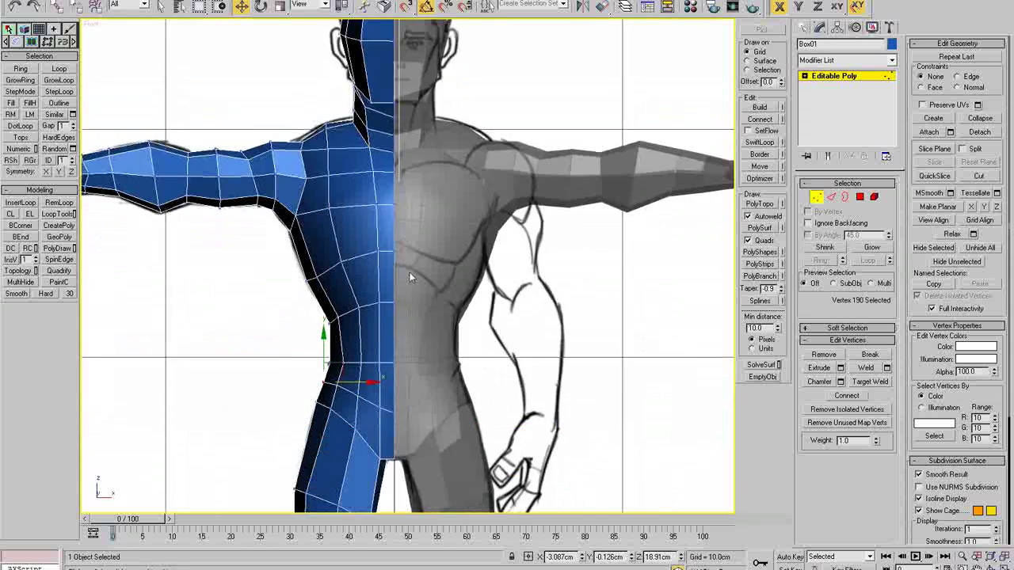
pyautogui.scroll(2, 408, 341)
pyautogui.hotkey('alt', 'x')
pyautogui.moveTo(349, 405); pyautogui.dragTo(406, 343, button='middle')
pyautogui.scroll(2, 406, 342)
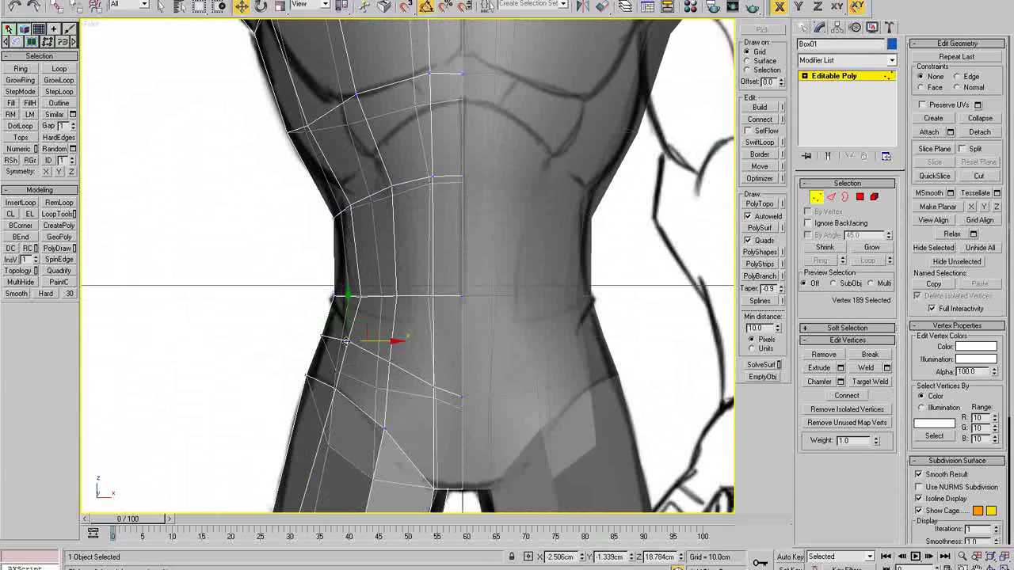
pyautogui.moveTo(357, 332); pyautogui.dragTo(453, 402)
pyautogui.click(413, 386)
pyautogui.click(449, 418)
pyautogui.click(460, 408)
pyautogui.scroll(-4, 410, 403)
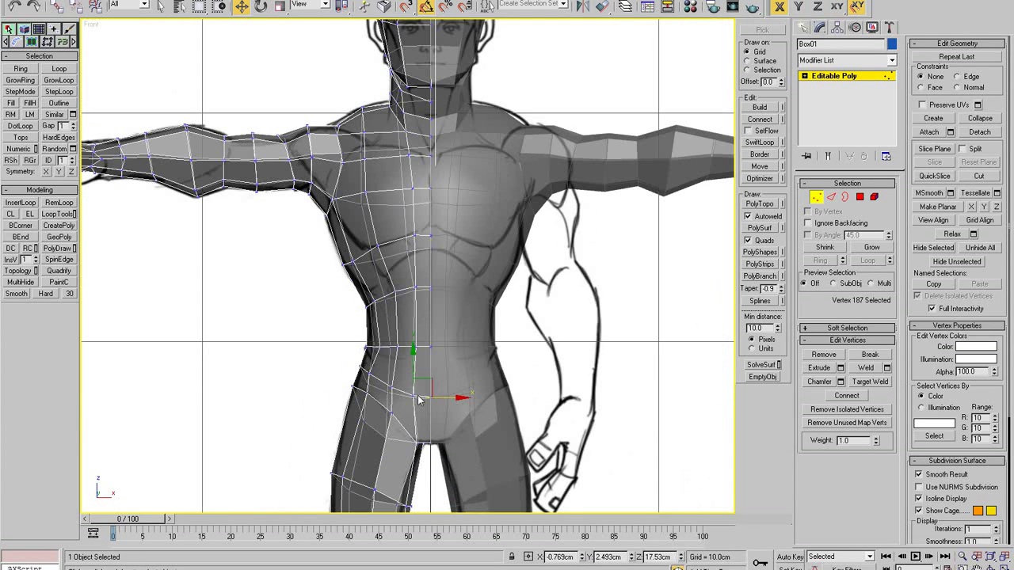
# Step: Return to the perspective view and reposition the vertices at the side of the hip and buttock to round the form
pyautogui.hotkey('alt', 'w')
pyautogui.rightClick(520, 383)
pyautogui.hotkey('alt', 'w')
pyautogui.moveTo(520, 383)
pyautogui.keyDown('alt'); pyautogui.mouseDown(button='middle')
pyautogui.moveTo(700, 423)
pyautogui.moveTo(735, 412)
pyautogui.moveTo(697, 344)
pyautogui.moveTo(659, 433)
pyautogui.moveTo(495, 354)
pyautogui.mouseUp(button='middle'); pyautogui.keyUp('alt')
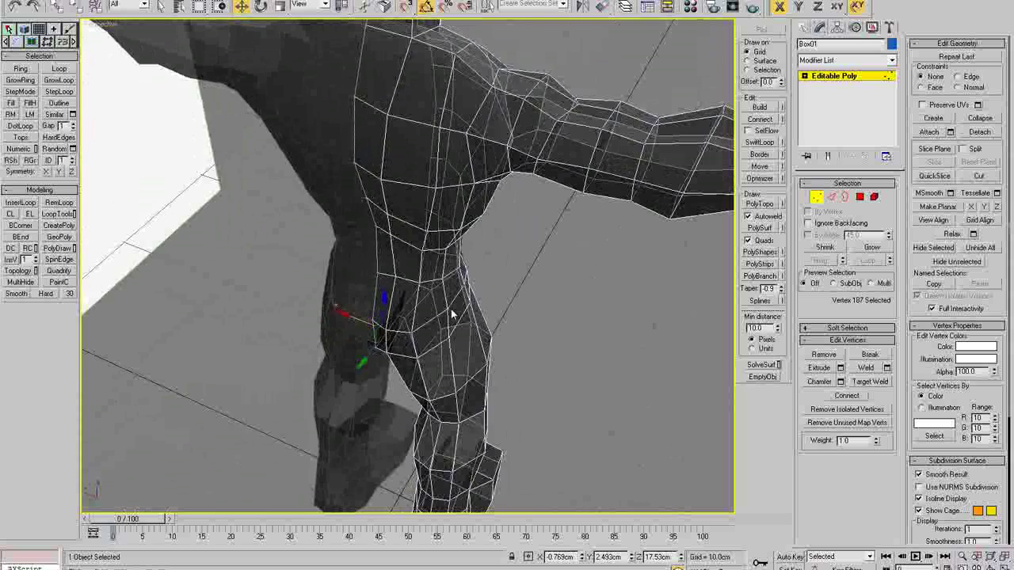
pyautogui.click(414, 301)
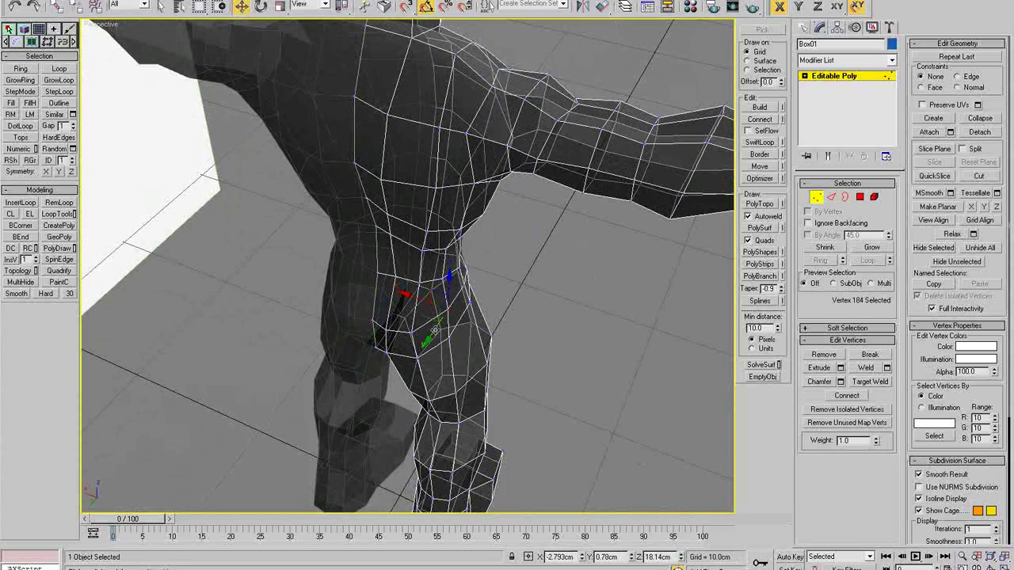
pyautogui.click(448, 341)
pyautogui.click(464, 335)
pyautogui.click(448, 309)
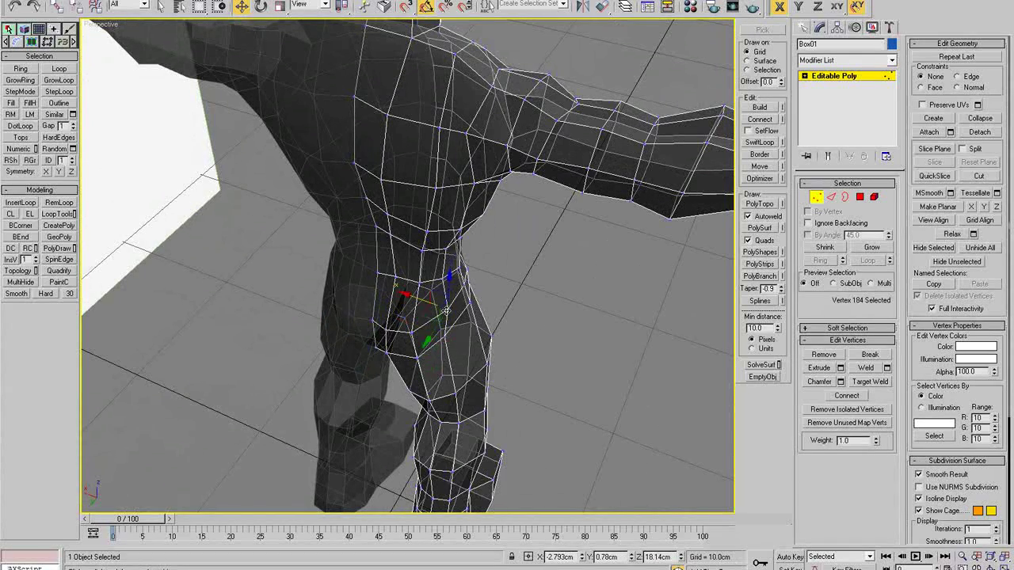
pyautogui.moveTo(429, 303); pyautogui.dragTo(422, 300)
# Step: Turn off see-through display and adjust the upper and inner thigh vertices to round the leg
pyautogui.keyDown('alt'); pyautogui.moveTo(453, 373); pyautogui.dragTo(427, 394, button='middle'); pyautogui.keyUp('alt')
pyautogui.click(455, 466)
pyautogui.hotkey('alt', 'x')
pyautogui.moveTo(437, 364); pyautogui.dragTo(447, 384)
pyautogui.keyDown('alt'); pyautogui.moveTo(449, 385); pyautogui.dragTo(422, 299, button='middle'); pyautogui.keyUp('alt')
pyautogui.click(346, 273)
pyautogui.keyDown('alt'); pyautogui.moveTo(348, 275); pyautogui.dragTo(367, 268, button='middle'); pyautogui.keyUp('alt')
pyautogui.moveTo(367, 259); pyautogui.dragTo(338, 287)
pyautogui.click(361, 275)
pyautogui.moveTo(366, 354); pyautogui.dragTo(360, 361)
pyautogui.moveTo(361, 363)
pyautogui.keyDown('alt'); pyautogui.mouseDown(button='middle')
pyautogui.moveTo(372, 406)
pyautogui.moveTo(398, 307)
pyautogui.moveTo(454, 204)
pyautogui.mouseUp(button='middle'); pyautogui.keyUp('alt')
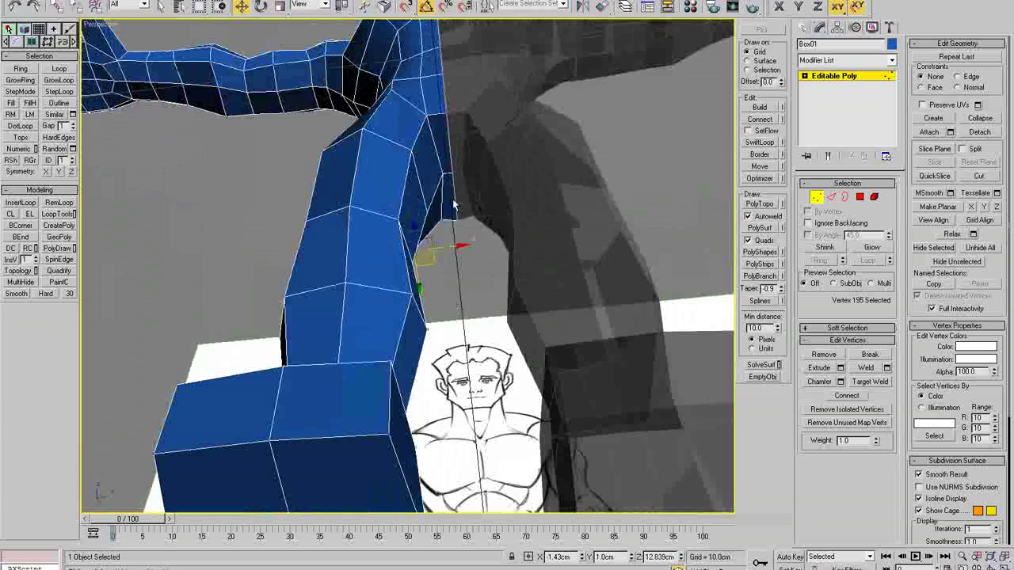
# Step: Move the front groin and lower abdomen vertices to shape the pelvis, and check the hips from behind
pyautogui.moveTo(427, 117); pyautogui.dragTo(411, 155)
pyautogui.click(445, 113)
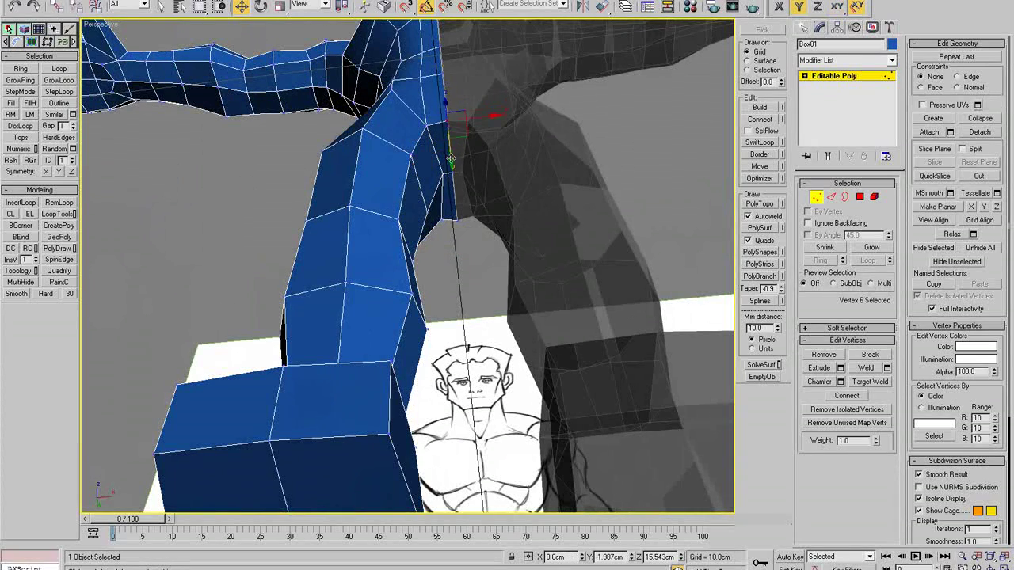
pyautogui.keyDown('alt'); pyautogui.moveTo(451, 159); pyautogui.dragTo(458, 408, button='middle'); pyautogui.keyUp('alt')
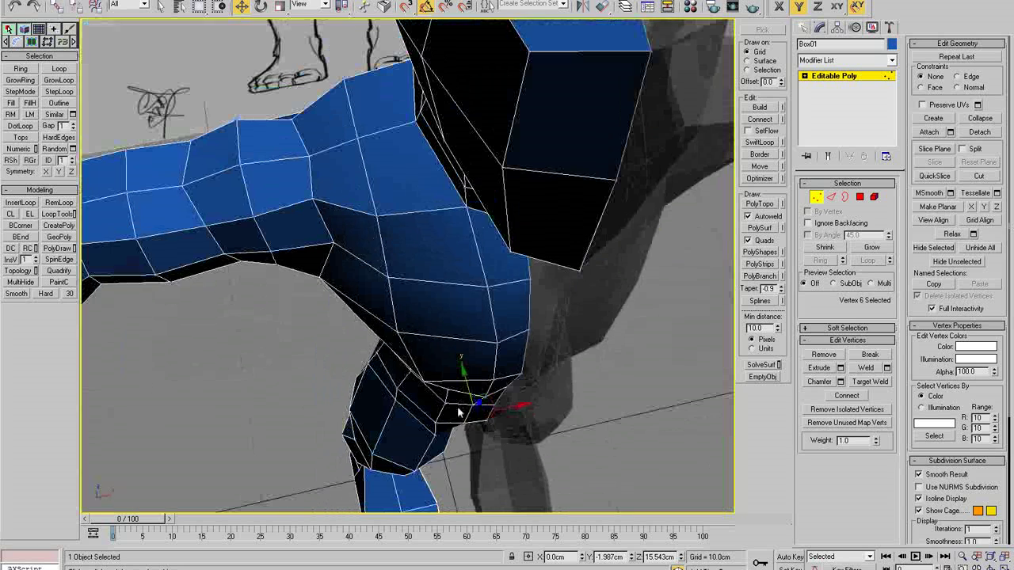
pyautogui.click(461, 422)
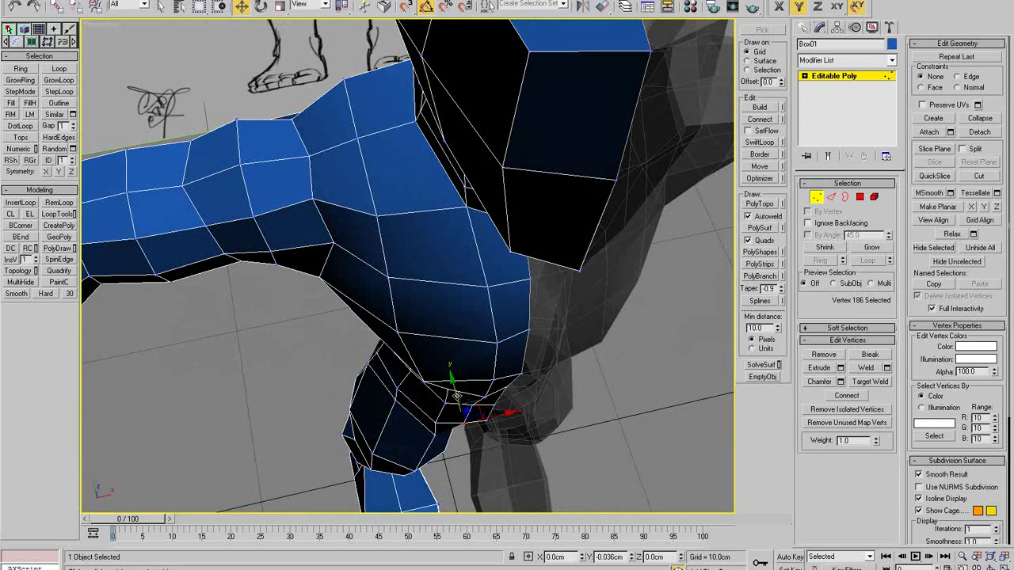
pyautogui.click(445, 420)
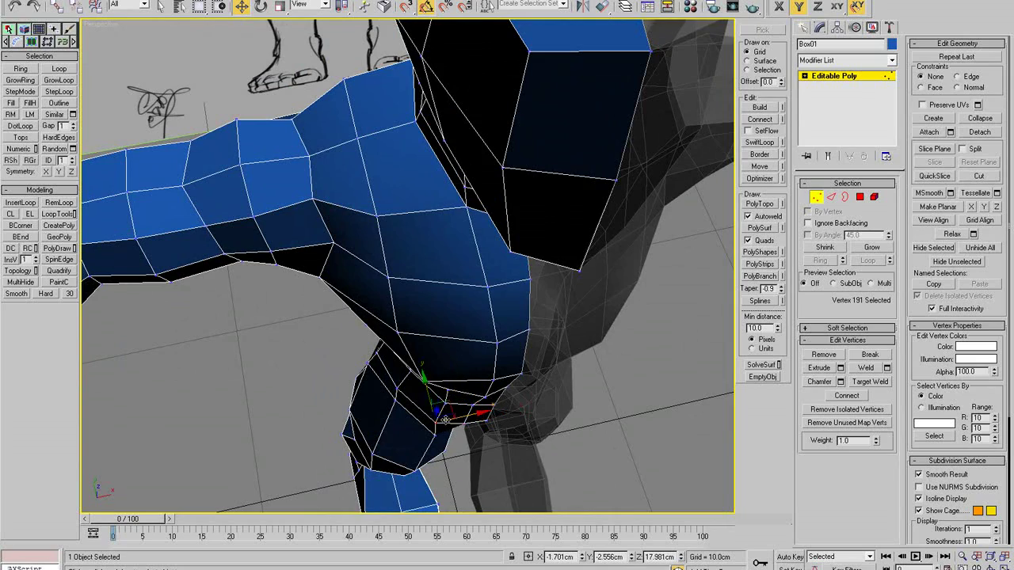
pyautogui.moveTo(465, 417); pyautogui.dragTo(472, 415)
pyautogui.keyDown('alt'); pyautogui.moveTo(473, 414); pyautogui.dragTo(605, 317, button='middle'); pyautogui.keyUp('alt')
pyautogui.scroll(-4, 495, 284)
pyautogui.scroll(4, 605, 318)
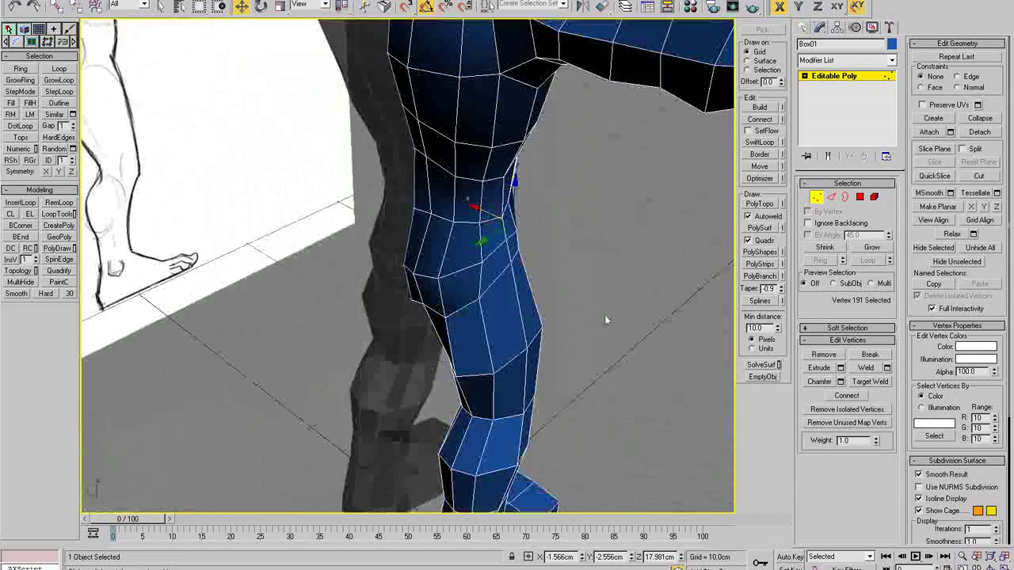
# Step: Examine the hips, torso and arms from several angles against the front and side reference drawings
pyautogui.moveTo(487, 282)
pyautogui.keyDown('alt'); pyautogui.mouseDown(button='middle')
pyautogui.moveTo(538, 286)
pyautogui.moveTo(554, 248)
pyautogui.moveTo(534, 237)
pyautogui.moveTo(459, 238)
pyautogui.moveTo(493, 250)
pyautogui.mouseUp(button='middle'); pyautogui.keyUp('alt')
pyautogui.hotkey('shift', 'z')
pyautogui.hotkey('shift', 'z')
pyautogui.hotkey('shift', 'z')
pyautogui.hotkey('shift', 'z')
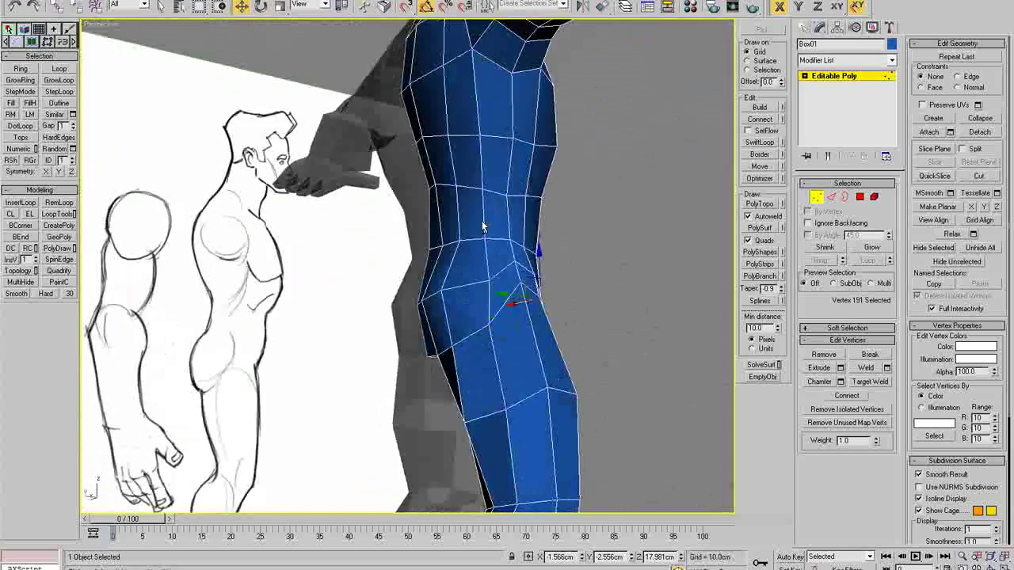
pyautogui.hotkey('shift', 'z')
pyautogui.hotkey('shift', 'z')
pyautogui.hotkey('shift', 'z')
pyautogui.hotkey('shift', 'z')
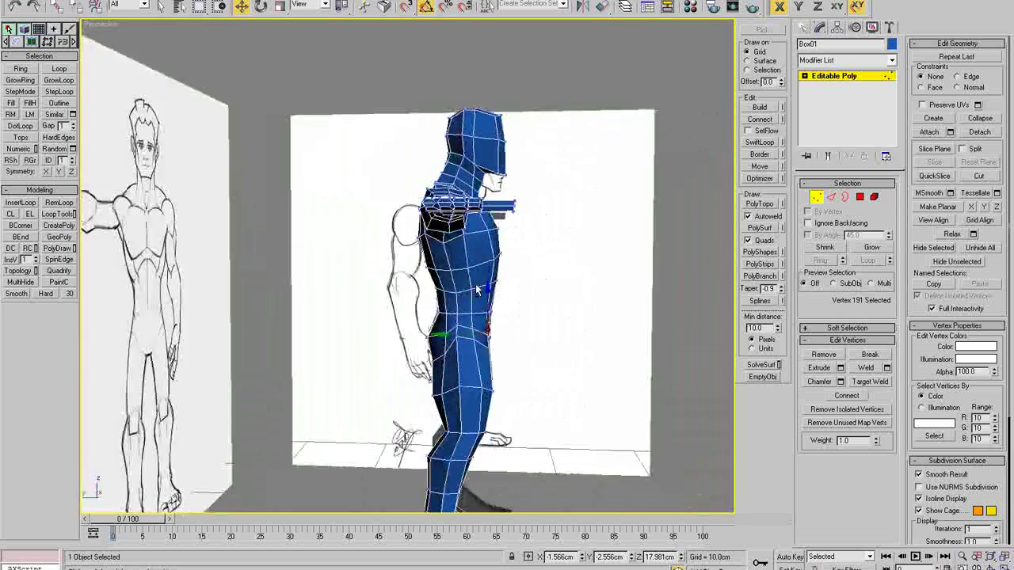
pyautogui.hotkey('shift', 'z')
pyautogui.hotkey('shift', 'z')
pyautogui.hotkey('shift', 'z')
pyautogui.hotkey('shift', 'z')
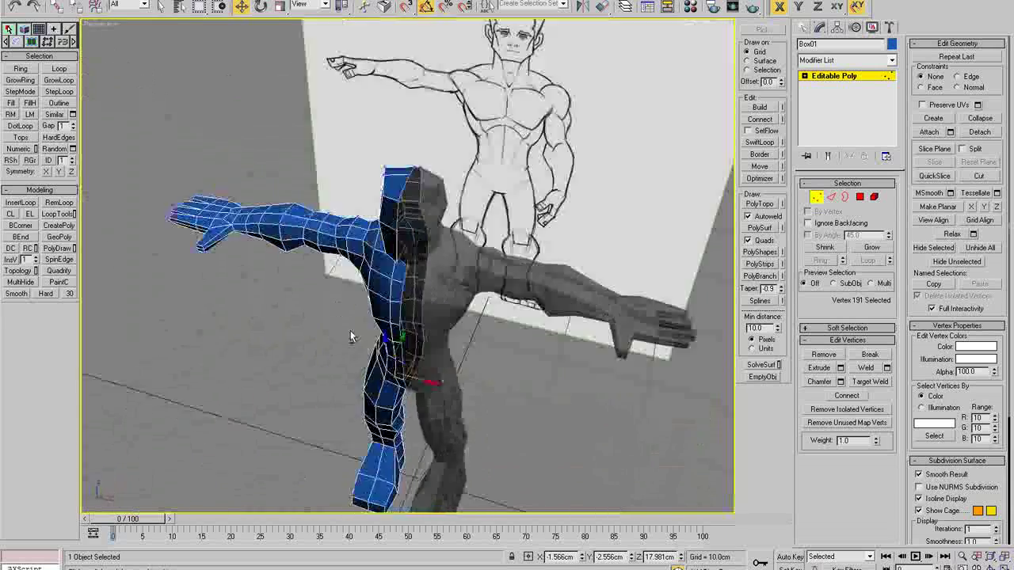
pyautogui.hotkey('shift', 'z')
pyautogui.hotkey('shift', 'z')
# Step: Nudge the vertex on top of the forearm near the elbow to refine the arm's contour
pyautogui.click(343, 411)
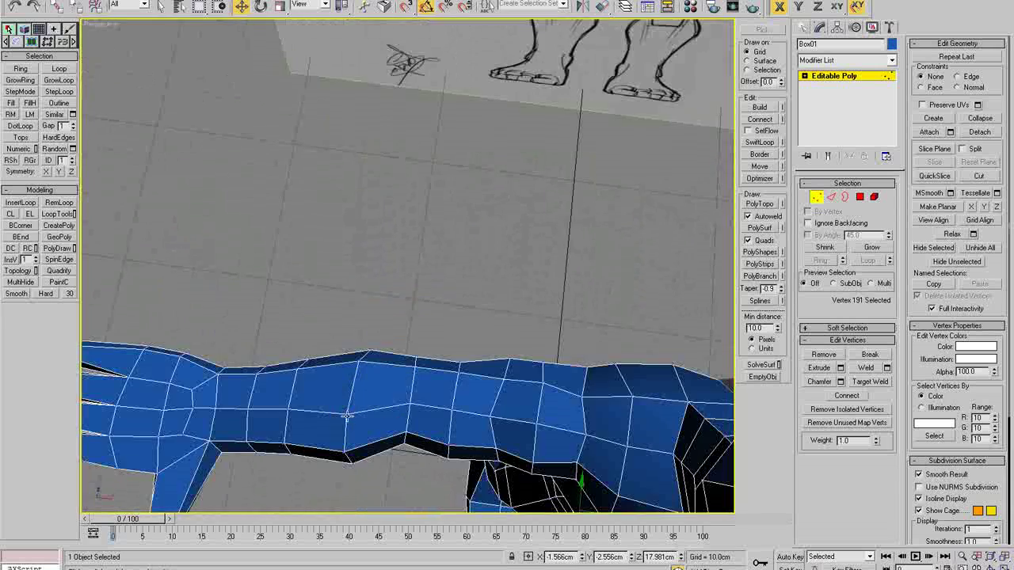
pyautogui.moveTo(353, 380); pyautogui.dragTo(356, 373)
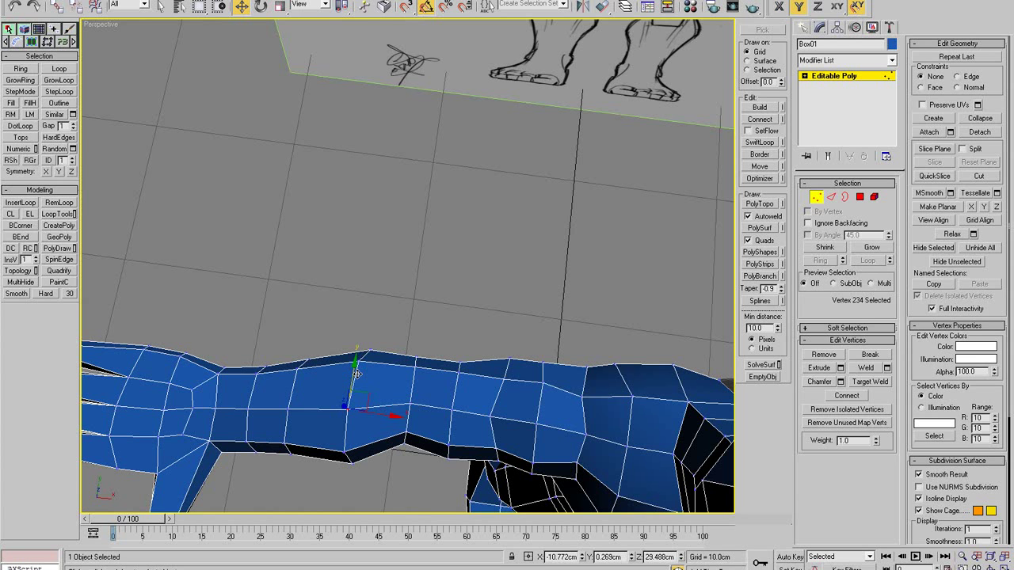
pyautogui.moveTo(375, 365); pyautogui.dragTo(367, 348, button='middle')
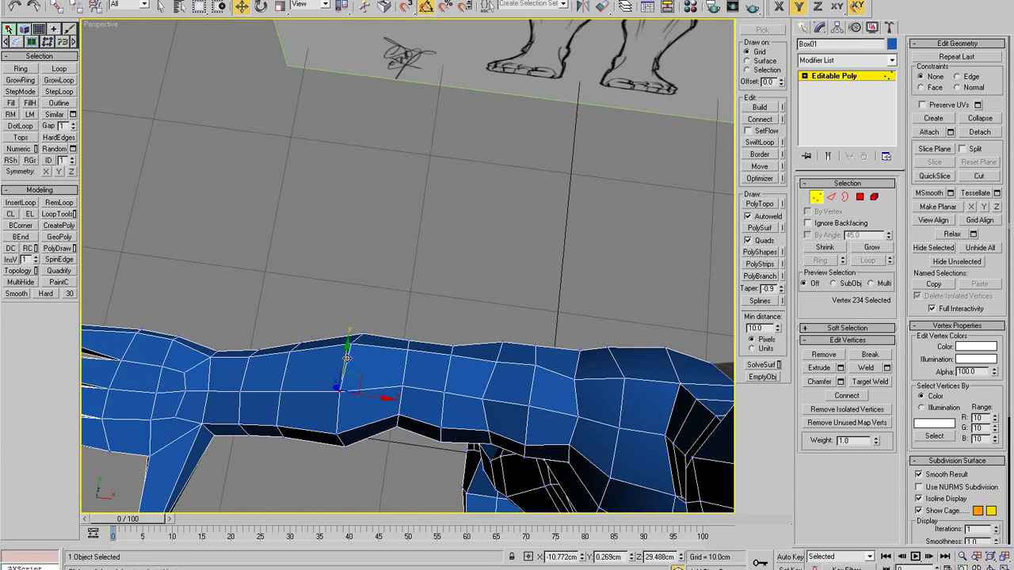
pyautogui.moveTo(347, 359); pyautogui.dragTo(347, 355)
pyautogui.scroll(-5, 358, 376)
pyautogui.moveTo(360, 372)
pyautogui.keyDown('alt'); pyautogui.mouseDown(button='middle')
pyautogui.moveTo(385, 337)
pyautogui.moveTo(471, 273)
pyautogui.moveTo(360, 262)
pyautogui.moveTo(407, 376)
pyautogui.mouseUp(button='middle'); pyautogui.keyUp('alt')
pyautogui.scroll(4, 388, 326)
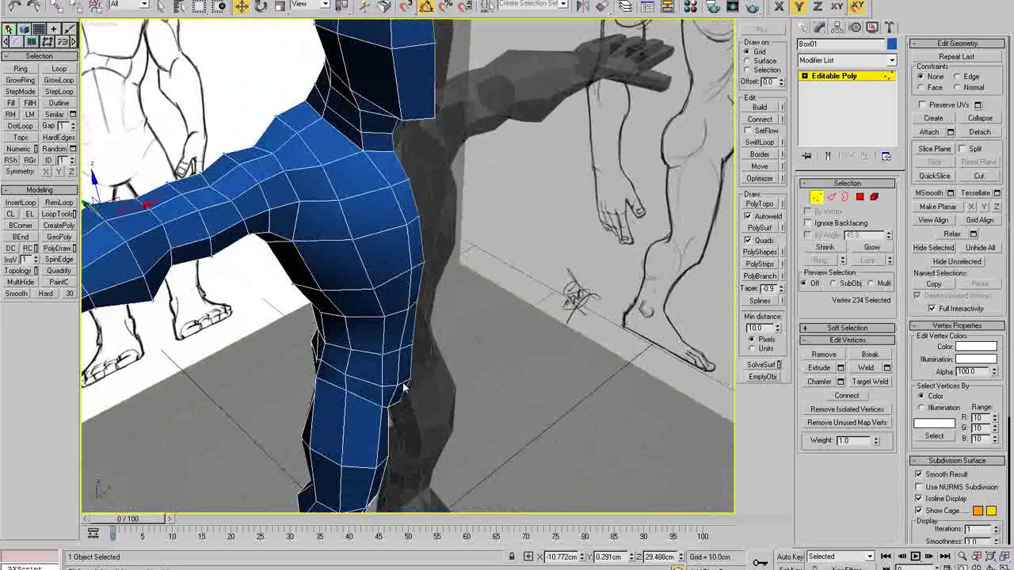
# Step: Adjust an edge at the front of the groin and raise the lower abdomen vertex beside the centre line
pyautogui.press('2')
pyautogui.click(402, 384)
pyautogui.moveTo(386, 371); pyautogui.dragTo(389, 369)
pyautogui.keyDown('alt'); pyautogui.moveTo(389, 369); pyautogui.dragTo(425, 332, button='middle'); pyautogui.keyUp('alt')
pyautogui.press('1')
pyautogui.click(426, 307)
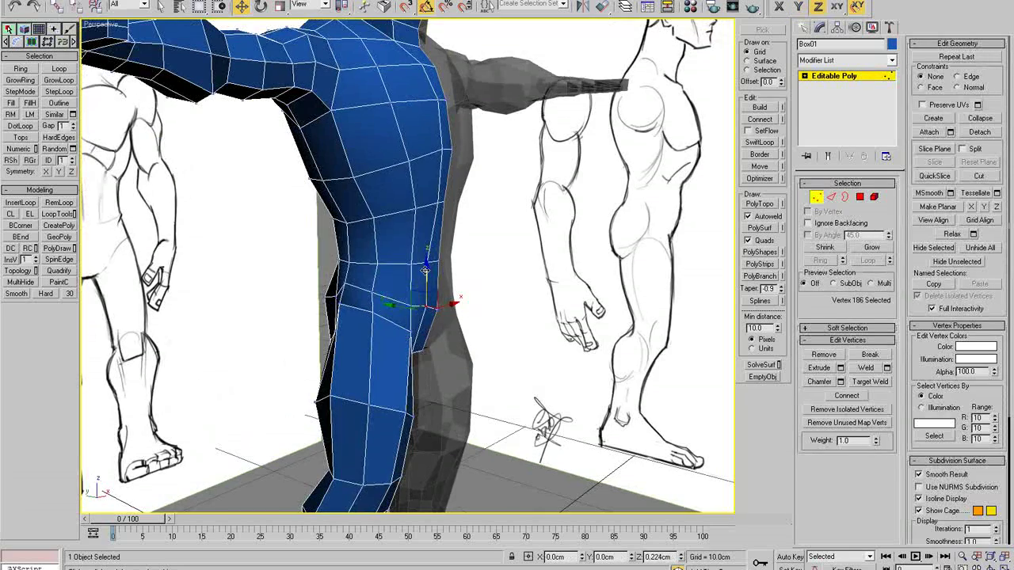
pyautogui.click(440, 312)
pyautogui.keyDown('alt'); pyautogui.moveTo(440, 312); pyautogui.dragTo(358, 338, button='middle'); pyautogui.keyUp('alt')
# Step: In the front view, reposition the waist-side vertex and raise the row of lower abdomen vertices toward the centre line
pyautogui.hotkey('alt', 'w')
pyautogui.rightClick(440, 237)
pyautogui.hotkey('alt', 'w')
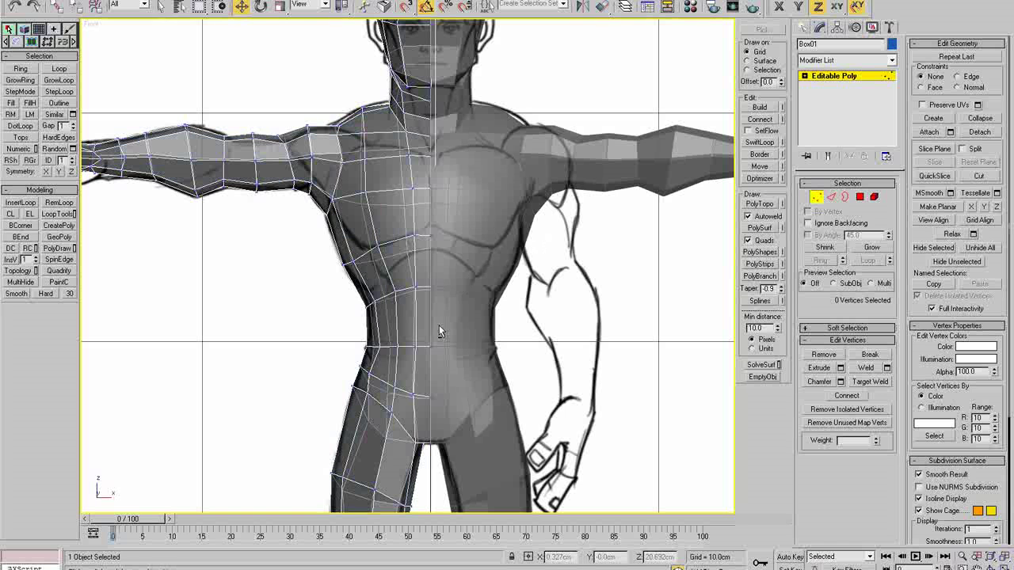
pyautogui.click(369, 372)
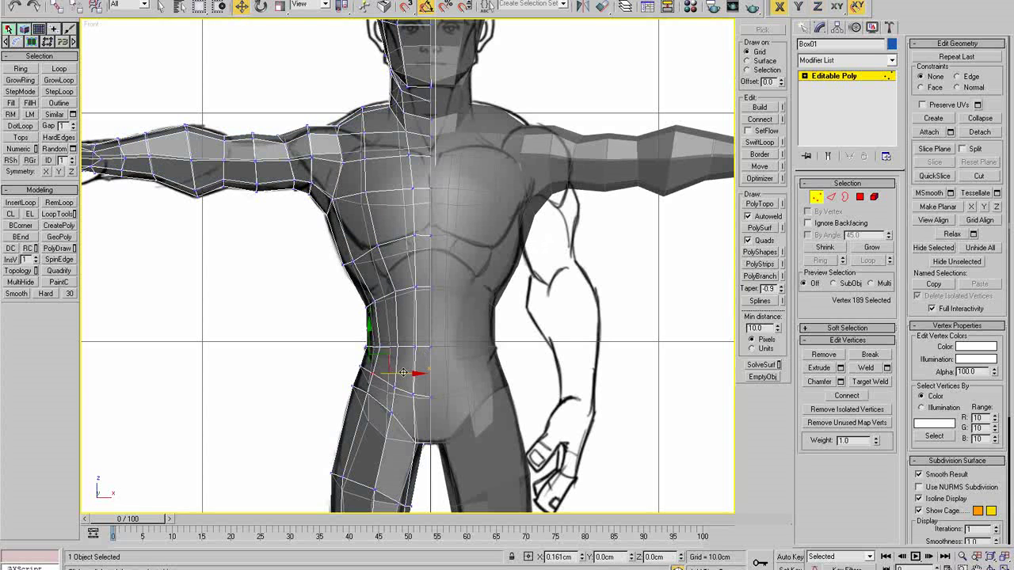
pyautogui.moveTo(403, 372); pyautogui.dragTo(430, 359)
pyautogui.click(395, 386)
pyautogui.click(412, 405)
pyautogui.click(421, 401)
pyautogui.click(430, 398)
pyautogui.scroll(-3, 431, 359)
pyautogui.scroll(3, 433, 332)
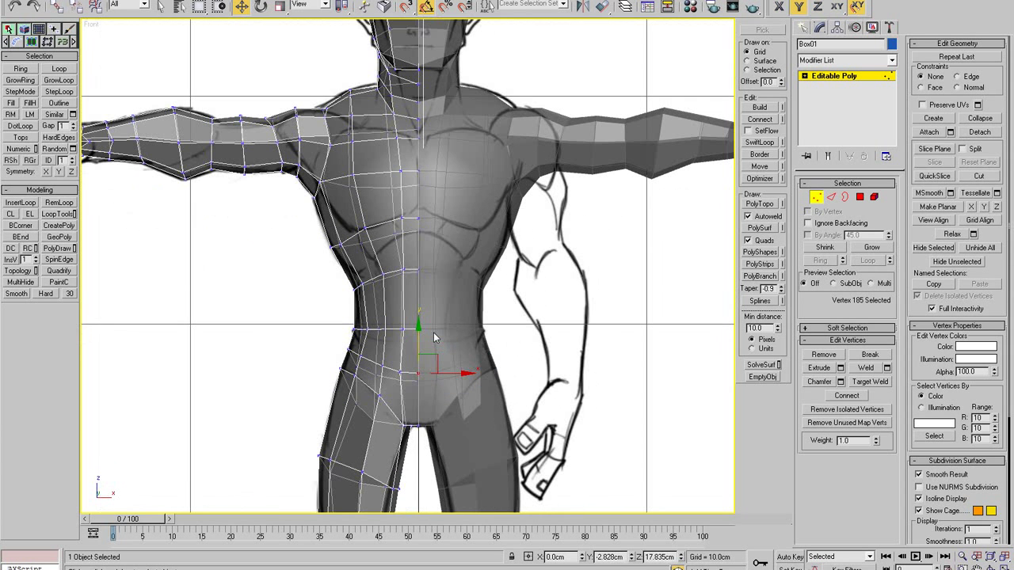
pyautogui.scroll(-4, 433, 333)
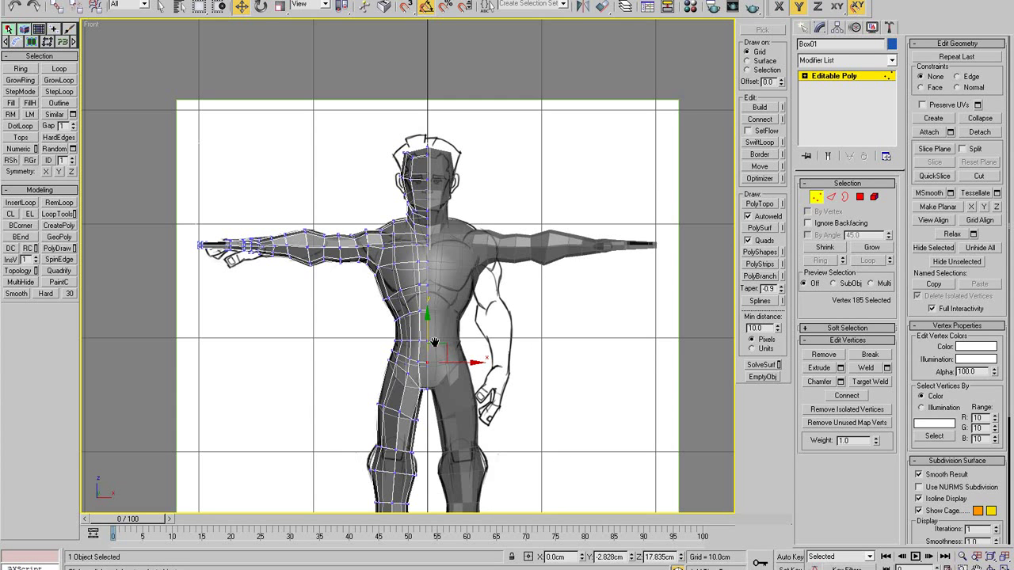
pyautogui.moveTo(453, 309); pyautogui.dragTo(453, 342, button='middle')
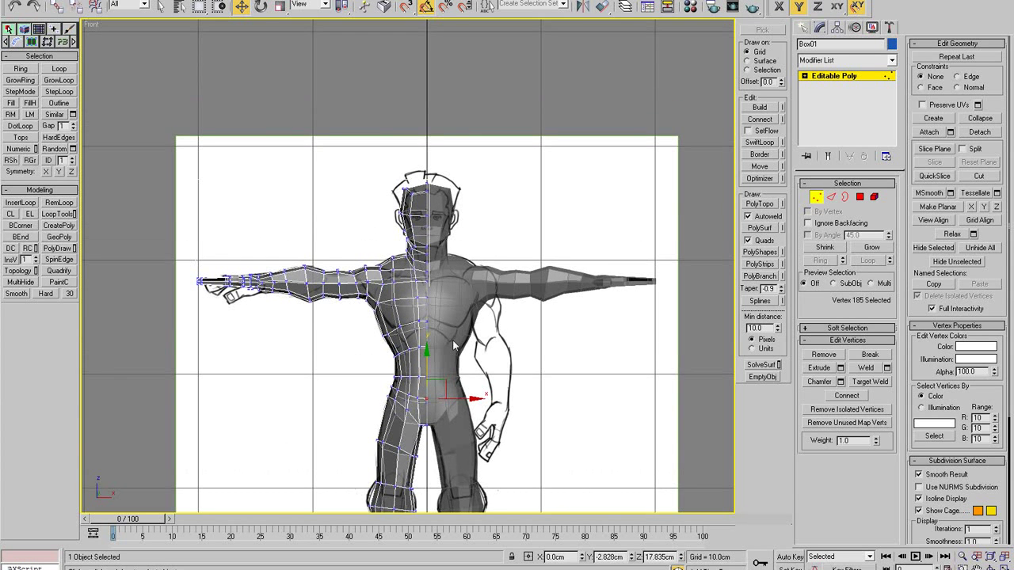
# Step: Return to the perspective view and shift the rear thigh vertex forward, working from below the model
pyautogui.hotkey('alt', 'w')
pyautogui.rightClick(593, 390)
pyautogui.hotkey('alt', 'w')
pyautogui.moveTo(345, 389); pyautogui.dragTo(585, 249, button='middle')
pyautogui.click(446, 343)
pyautogui.click(494, 322)
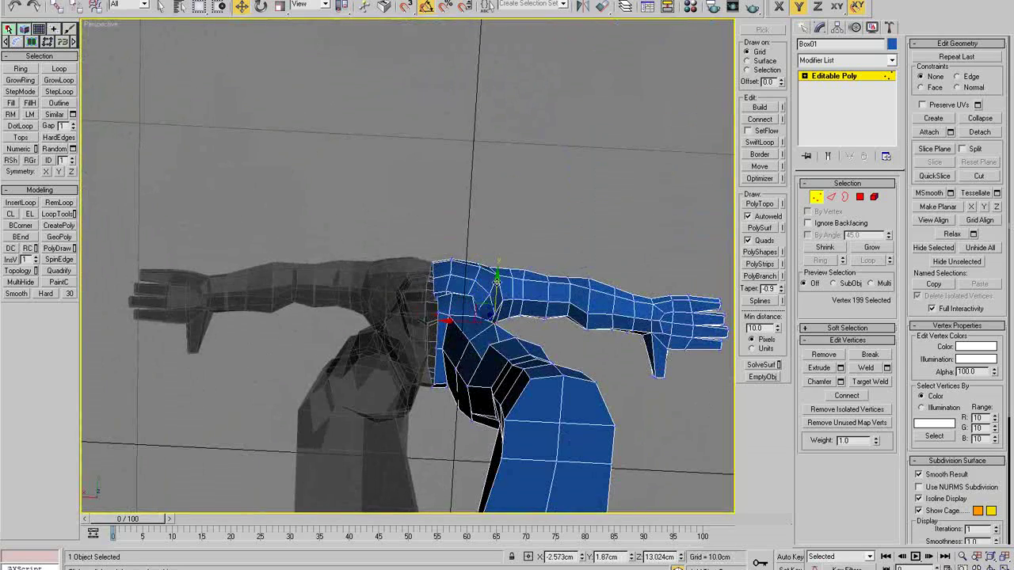
pyautogui.moveTo(497, 282); pyautogui.dragTo(498, 293)
pyautogui.keyDown('alt'); pyautogui.moveTo(515, 309); pyautogui.dragTo(335, 419, button='middle'); pyautogui.keyUp('alt')
# Step: Shift four lower-leg vertices along the Y axis and adjust a neighbouring edge to reshape the calf
pyautogui.press('1')
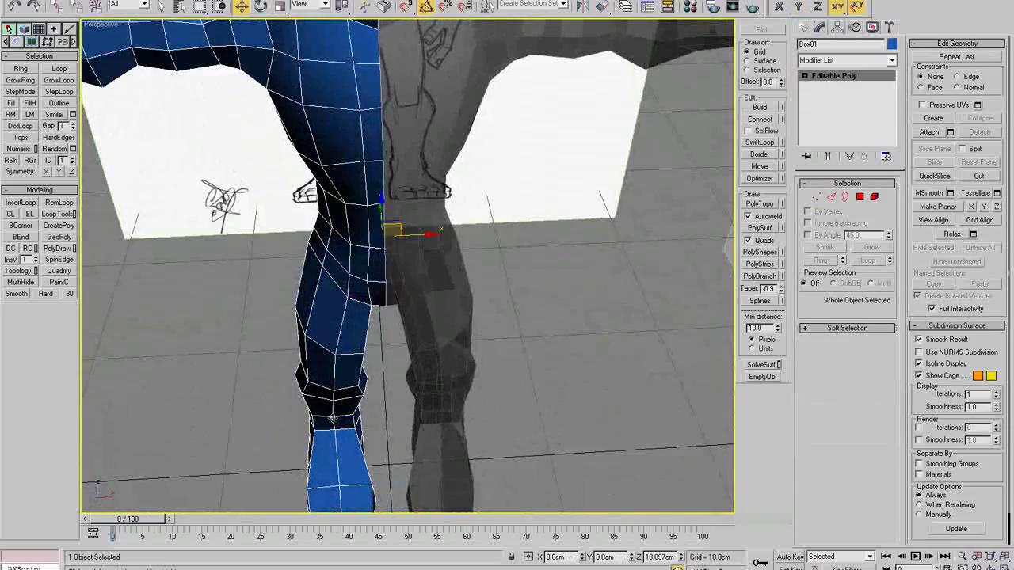
pyautogui.press('1')
pyautogui.keyDown('alt'); pyautogui.moveTo(335, 421); pyautogui.dragTo(362, 423, button='middle'); pyautogui.keyUp('alt')
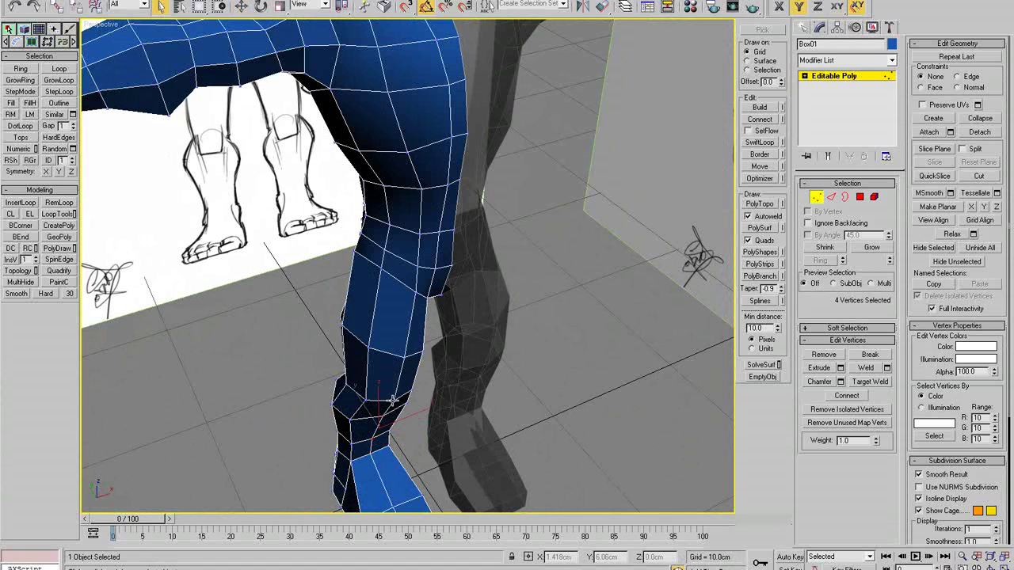
pyautogui.press('w')
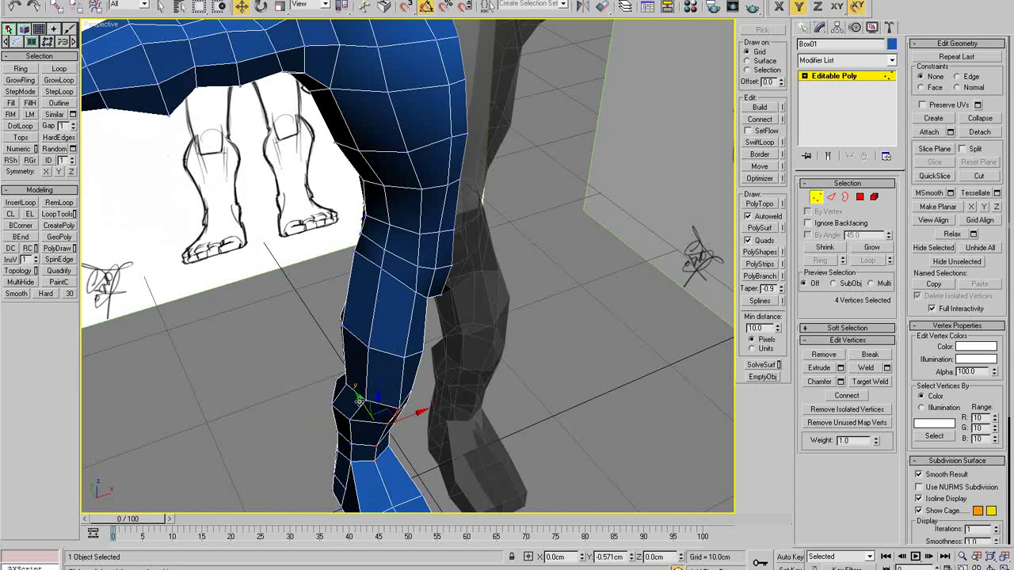
pyautogui.keyDown('alt'); pyautogui.moveTo(358, 402); pyautogui.dragTo(333, 424, button='middle'); pyautogui.keyUp('alt')
pyautogui.press('2')
pyautogui.click(337, 416)
pyautogui.moveTo(369, 422); pyautogui.dragTo(357, 421)
# Step: Reposition the inner calf vertex and the outer lower shin and ankle vertices in the perspective view
pyautogui.press('1')
pyautogui.click(348, 351)
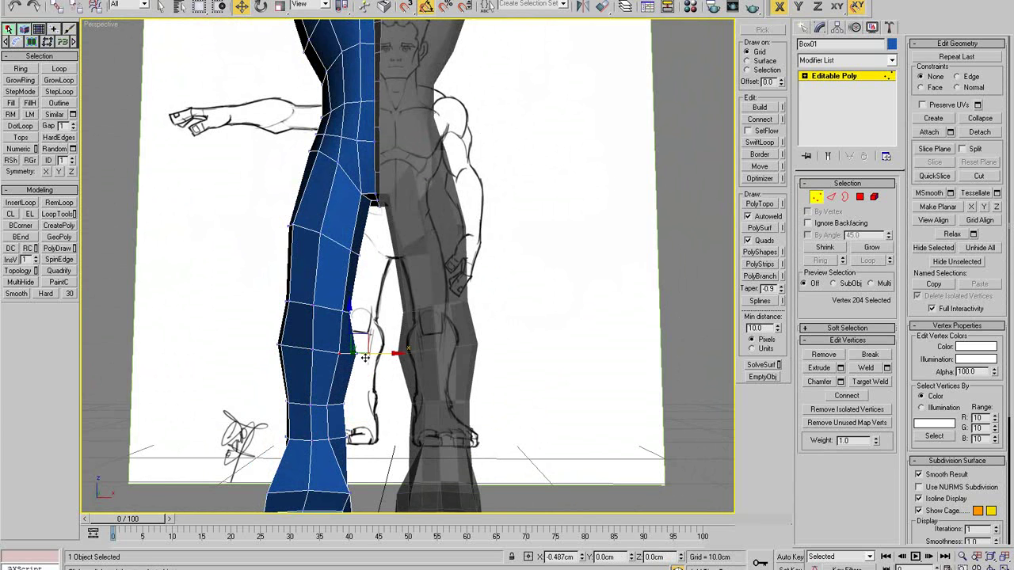
pyautogui.click(294, 343)
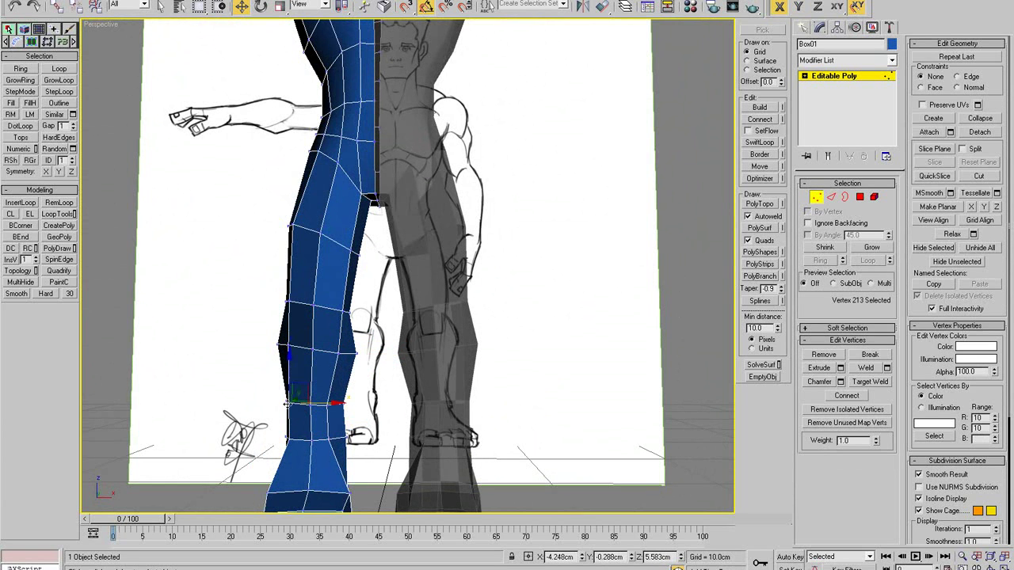
pyautogui.click(327, 438)
pyautogui.moveTo(328, 439)
pyautogui.keyDown('alt'); pyautogui.mouseDown(button='middle')
pyautogui.moveTo(388, 456)
pyautogui.moveTo(331, 438)
pyautogui.mouseUp(button='middle'); pyautogui.keyUp('alt')
# Step: In the front view with see-through display, move the inner ankle and lower shin vertices outward to narrow the leg
pyautogui.hotkey('alt', 'w')
pyautogui.rightClick(509, 272)
pyautogui.click(298, 227)
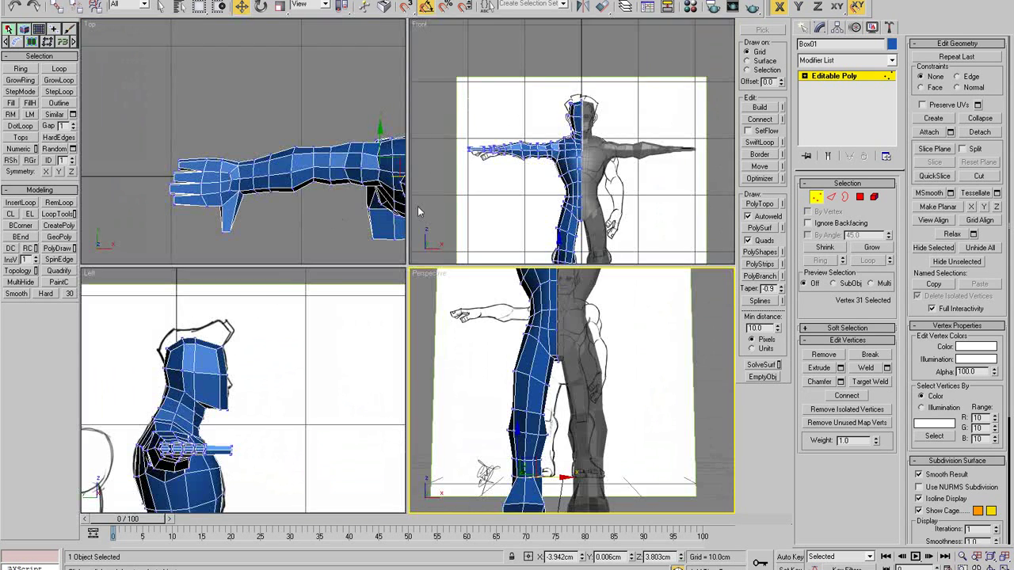
pyautogui.rightClick(459, 207)
pyautogui.hotkey('alt', 'w')
pyautogui.hotkey('alt', 'x')
pyautogui.moveTo(397, 346); pyautogui.dragTo(371, 149, button='middle')
pyautogui.scroll(6, 413, 354)
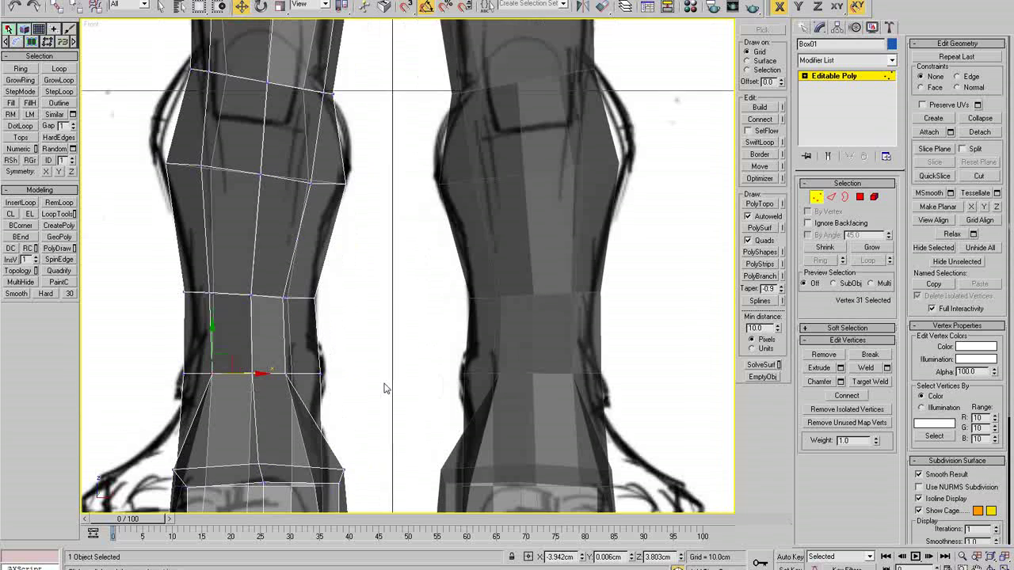
pyautogui.moveTo(328, 379); pyautogui.dragTo(346, 368, button='middle')
pyautogui.click(335, 365)
pyautogui.moveTo(336, 365); pyautogui.dragTo(324, 365)
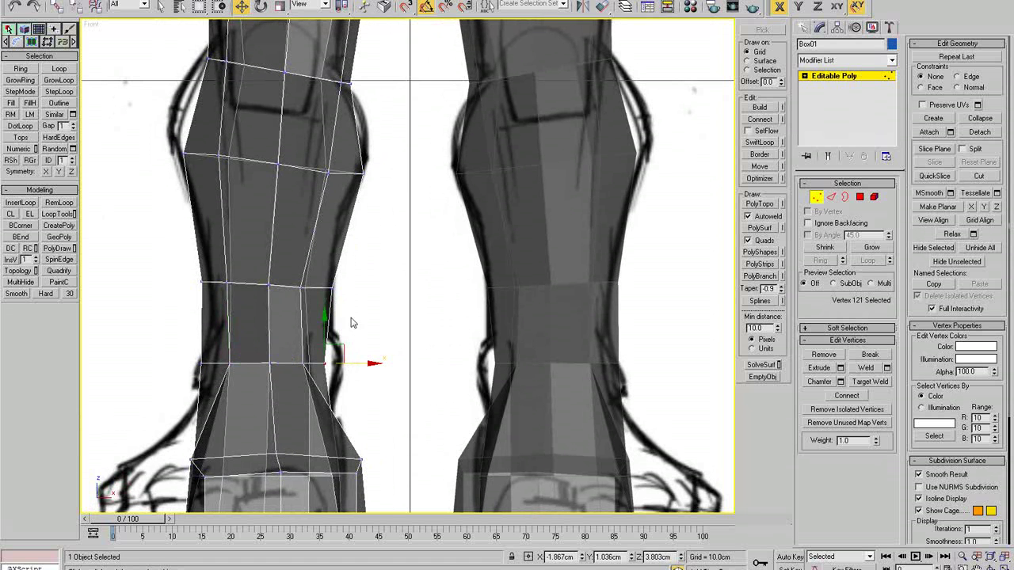
pyautogui.click(332, 290)
pyautogui.moveTo(333, 289); pyautogui.dragTo(327, 288)
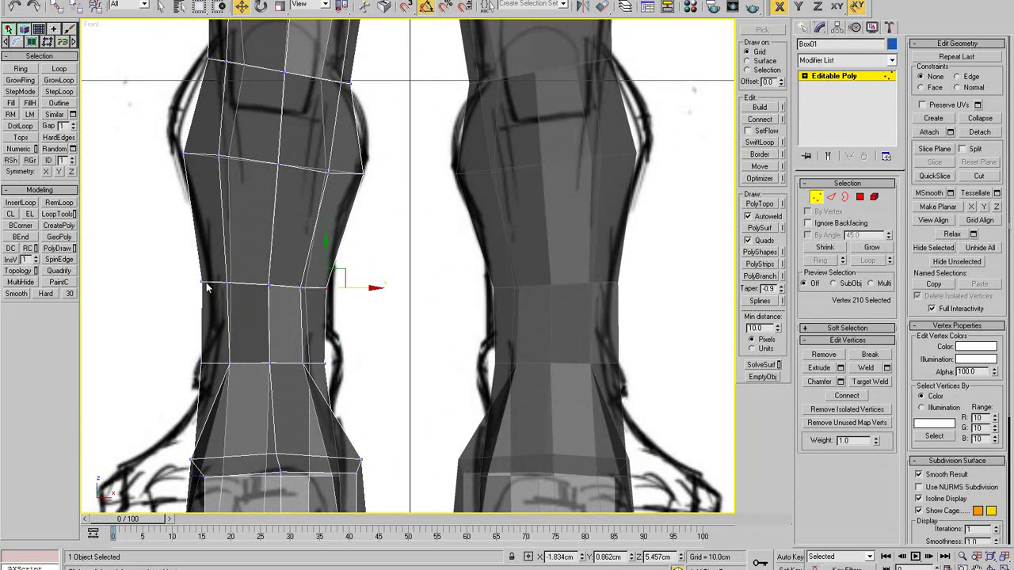
# Step: Move the outer lower shin and ankle vertices inward to match the reference outline
pyautogui.moveTo(208, 288); pyautogui.dragTo(197, 276)
pyautogui.moveTo(234, 283); pyautogui.dragTo(242, 283)
pyautogui.moveTo(208, 371); pyautogui.dragTo(191, 358)
pyautogui.moveTo(234, 362); pyautogui.dragTo(242, 361)
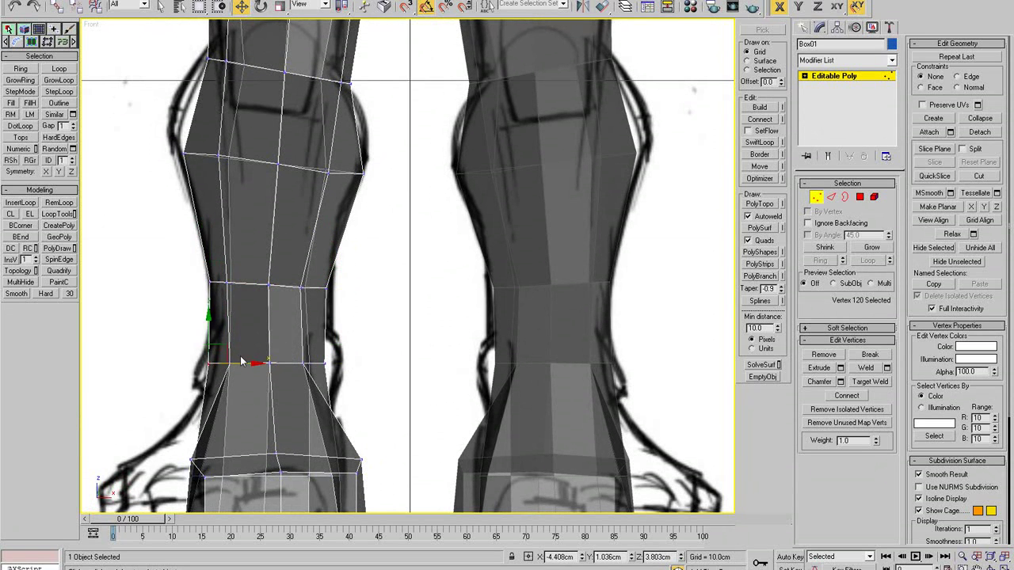
# Step: Adjust the heights of the vertices around the ankle so the loop curves across the top of the foot
pyautogui.scroll(-3, 242, 362)
pyautogui.click(247, 363)
pyautogui.click(239, 357)
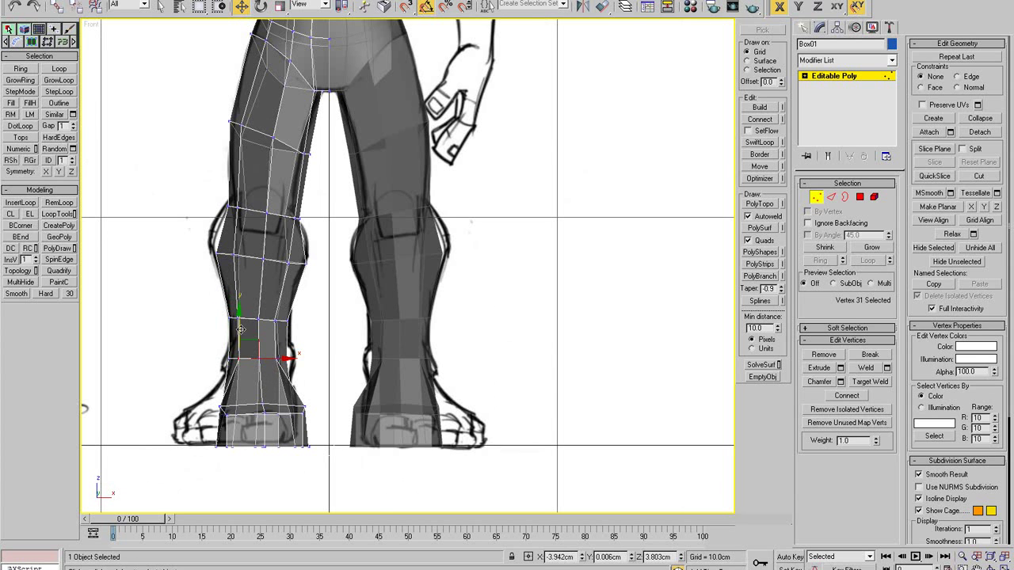
pyautogui.moveTo(240, 338); pyautogui.dragTo(221, 363)
pyautogui.click(257, 395)
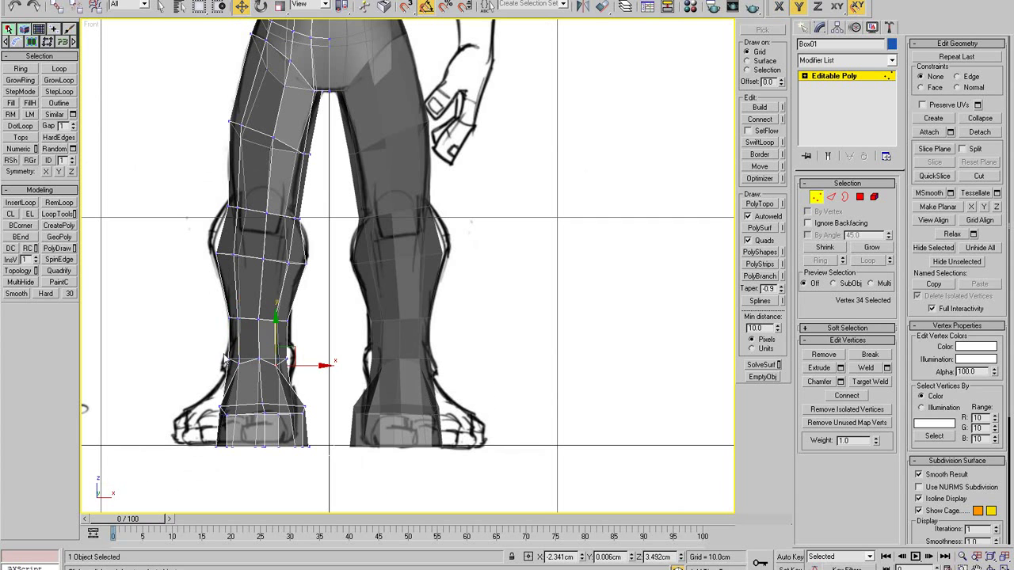
pyautogui.click(228, 360)
pyautogui.moveTo(229, 332); pyautogui.dragTo(228, 339)
pyautogui.click(281, 362)
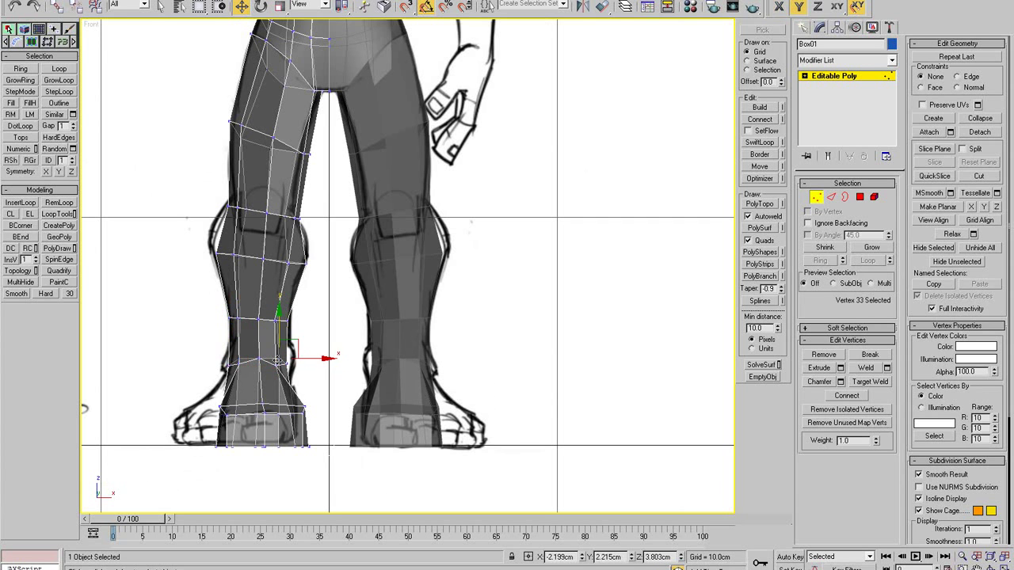
pyautogui.click(241, 358)
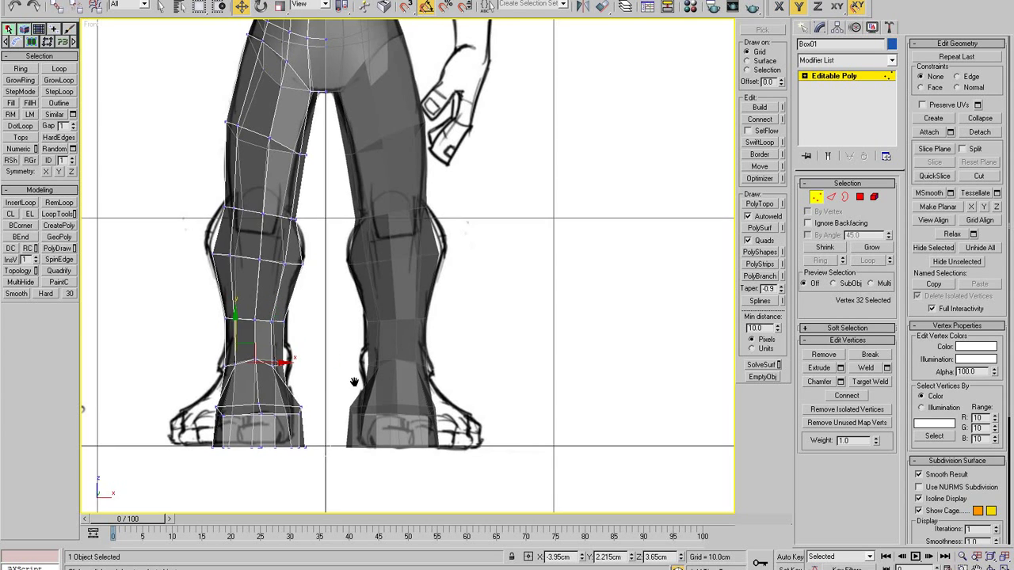
# Step: Reposition the inner and middle vertices of the calf loop just below the knee
pyautogui.scroll(-3, 413, 350)
pyautogui.scroll(3, 394, 294)
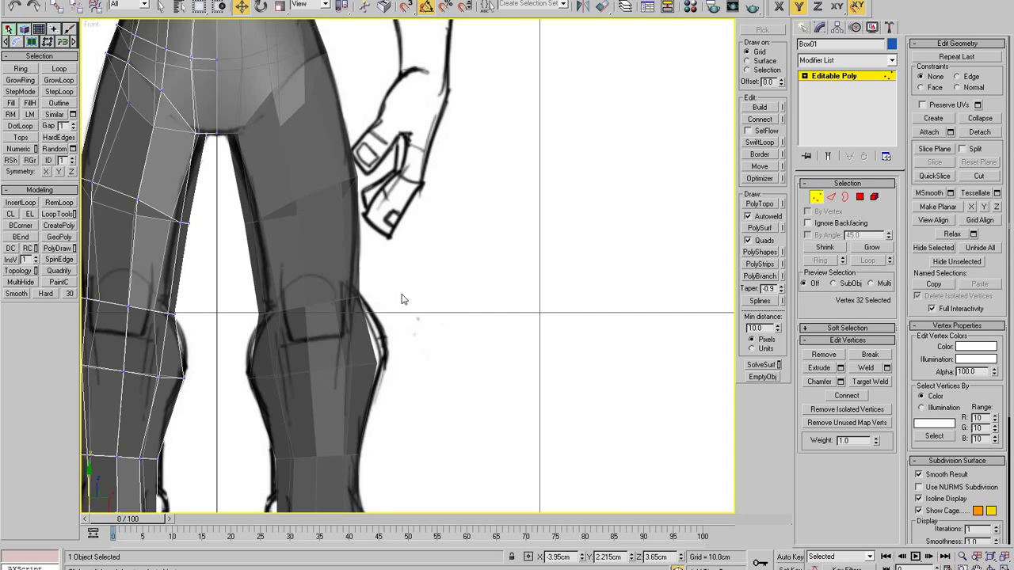
pyautogui.scroll(1, 256, 312)
pyautogui.moveTo(258, 307); pyautogui.dragTo(470, 259, button='middle')
pyautogui.click(333, 346)
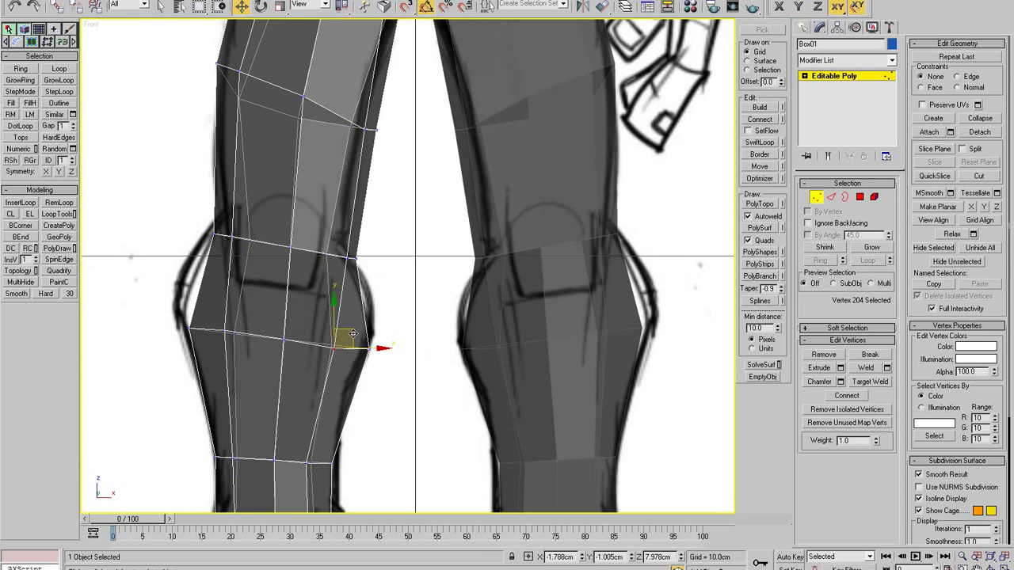
pyautogui.moveTo(353, 333); pyautogui.dragTo(352, 331)
pyautogui.moveTo(289, 315); pyautogui.dragTo(332, 296, button='middle')
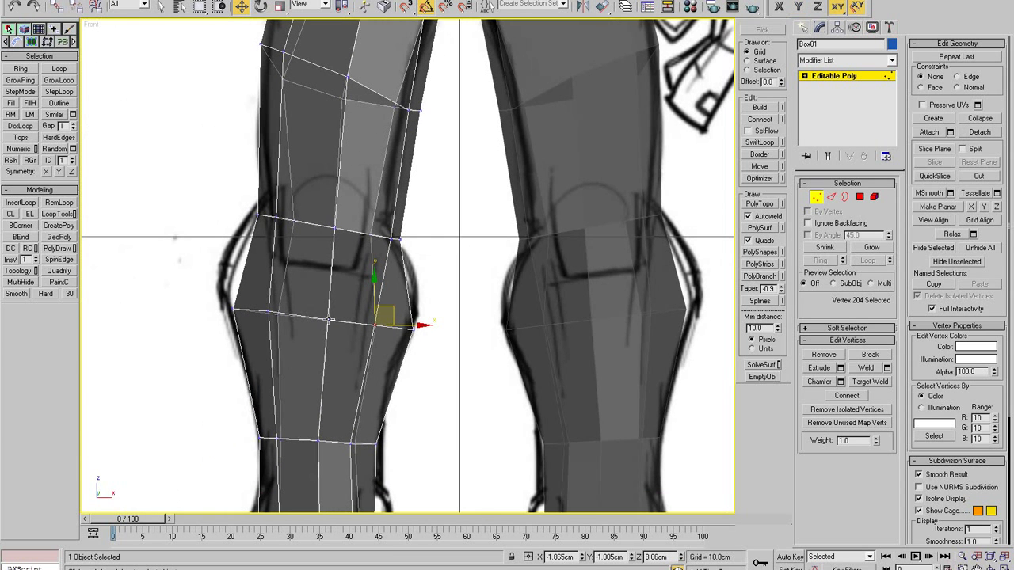
pyautogui.click(329, 320)
# Step: Move the vertices across the knee loop and the inner calf vertices below it to follow the drawn kneecap
pyautogui.click(277, 218)
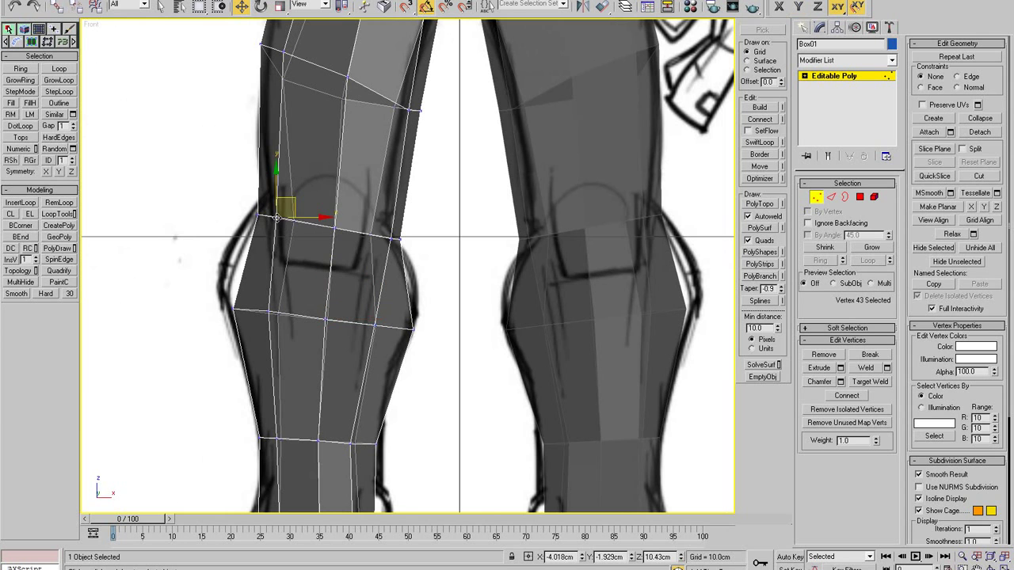
pyautogui.click(331, 229)
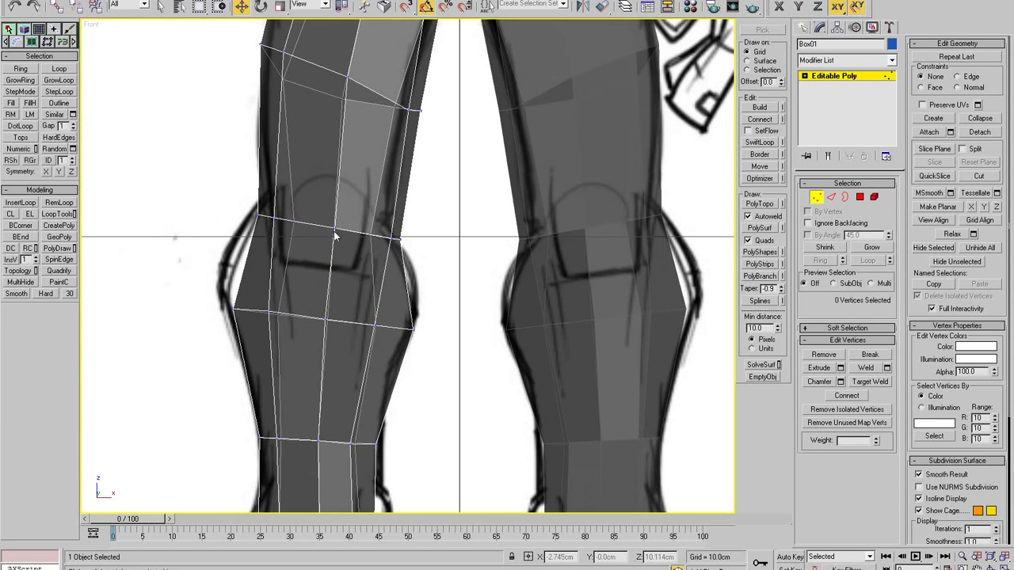
pyautogui.click(369, 245)
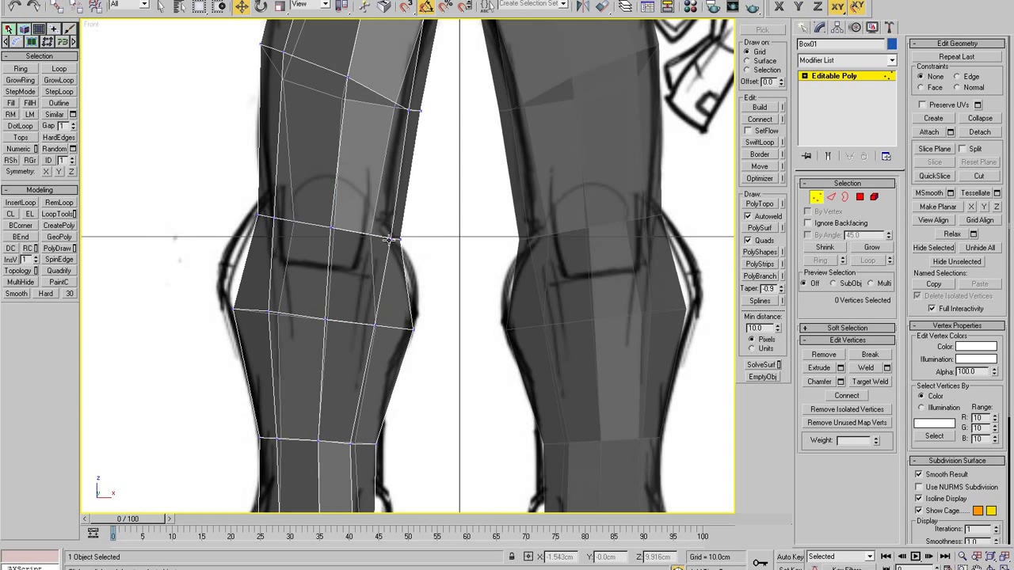
pyautogui.click(388, 239)
pyautogui.moveTo(388, 240); pyautogui.dragTo(375, 255)
pyautogui.moveTo(373, 325); pyautogui.dragTo(360, 321)
pyautogui.click(376, 331)
pyautogui.click(366, 325)
pyautogui.scroll(-3, 397, 270)
pyautogui.scroll(3, 399, 278)
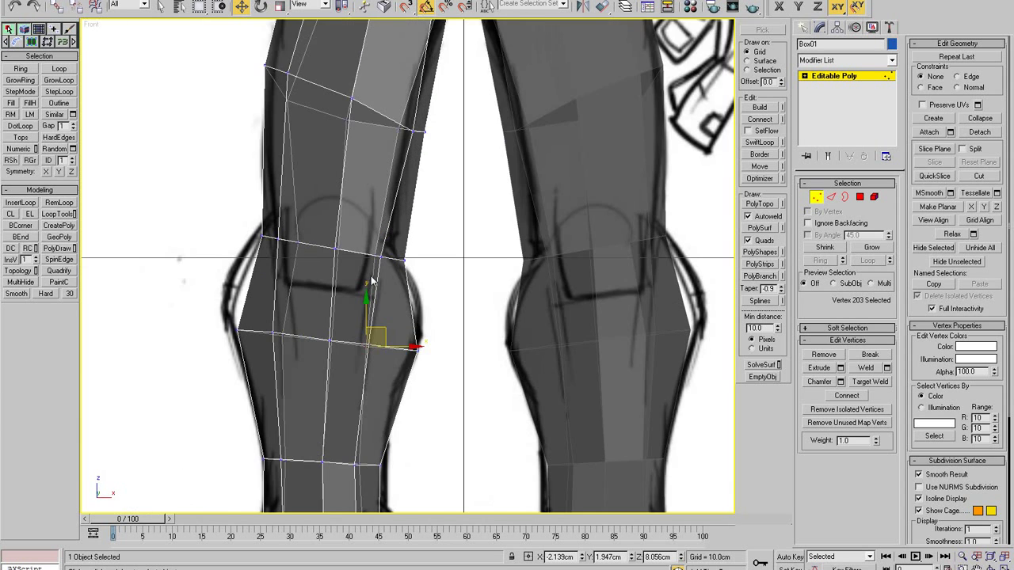
# Step: Adjust the position of the inner front vertex on the ankle loop
pyautogui.moveTo(365, 298); pyautogui.dragTo(377, 224, button='middle')
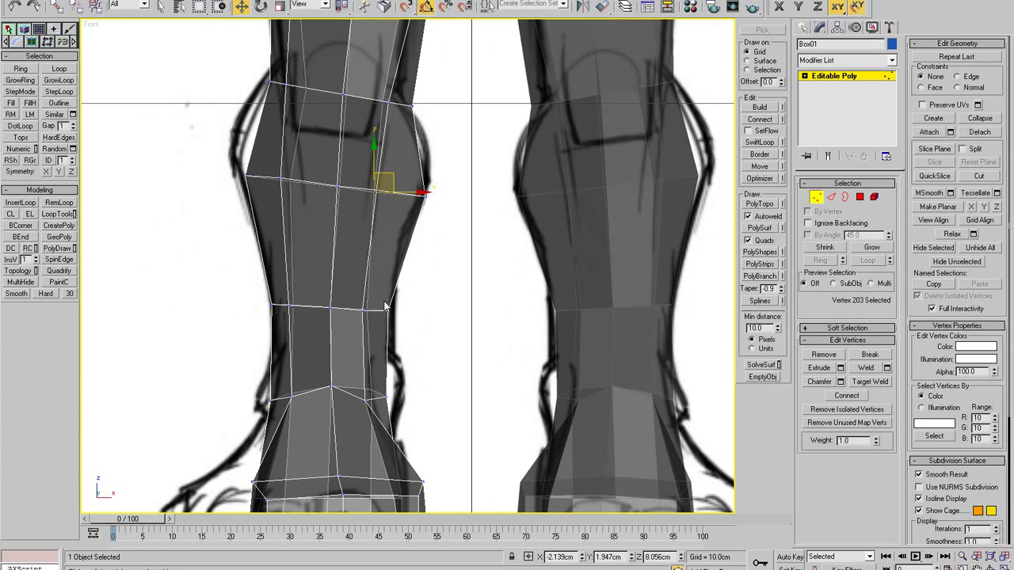
pyautogui.click(371, 389)
pyautogui.moveTo(371, 350); pyautogui.dragTo(371, 360)
pyautogui.moveTo(393, 442); pyautogui.dragTo(405, 353, button='middle')
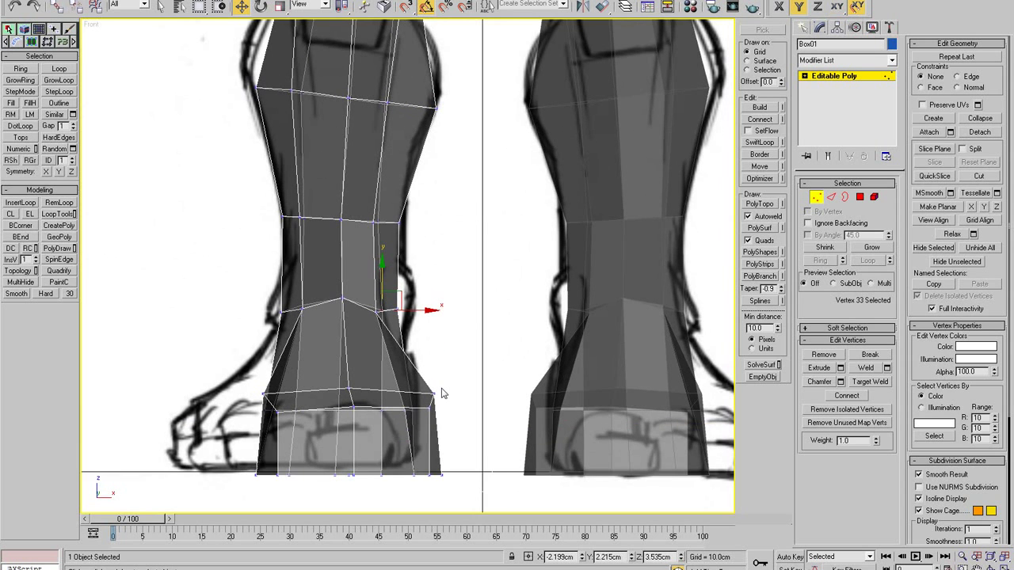
# Step: In the perspective view, shift the vertices at the front end of the foot sideways and move four of them slightly forward
pyautogui.hotkey('alt', 'w')
pyautogui.moveTo(358, 199); pyautogui.dragTo(247, 160, button='middle')
pyautogui.middleClick(587, 485)
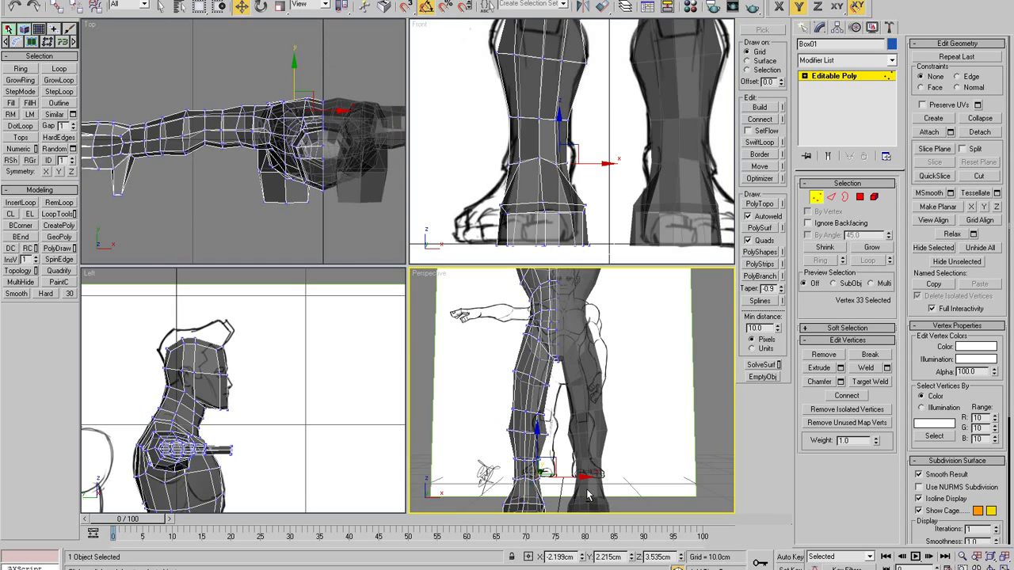
pyautogui.hotkey('alt', 'w')
pyautogui.keyDown('alt'); pyautogui.moveTo(471, 459); pyautogui.dragTo(426, 447, button='middle'); pyautogui.keyUp('alt')
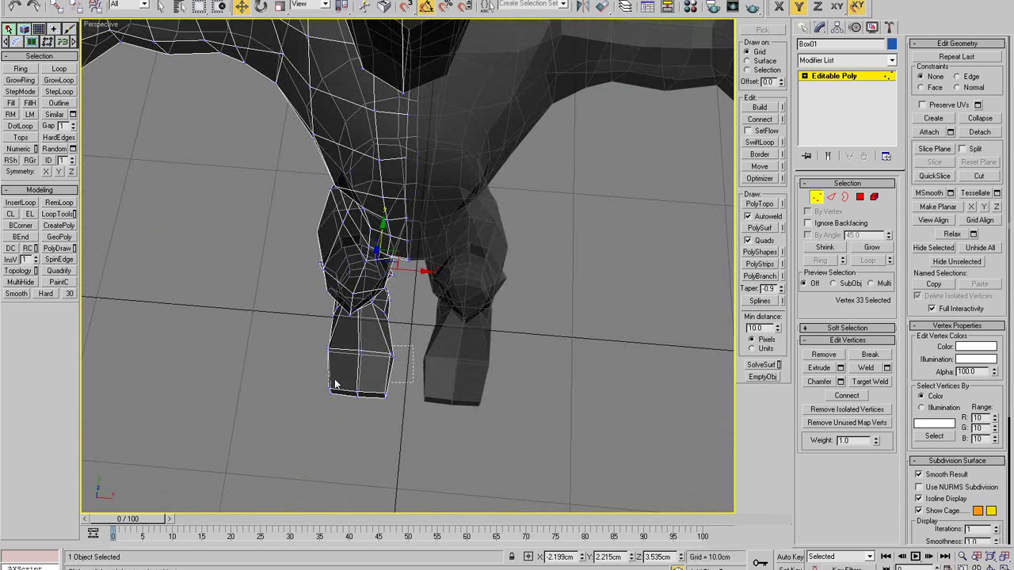
pyautogui.moveTo(335, 384); pyautogui.dragTo(320, 411)
pyautogui.keyDown('alt'); pyautogui.moveTo(337, 404); pyautogui.dragTo(408, 412, button='middle'); pyautogui.keyUp('alt')
pyautogui.moveTo(419, 379); pyautogui.dragTo(411, 380)
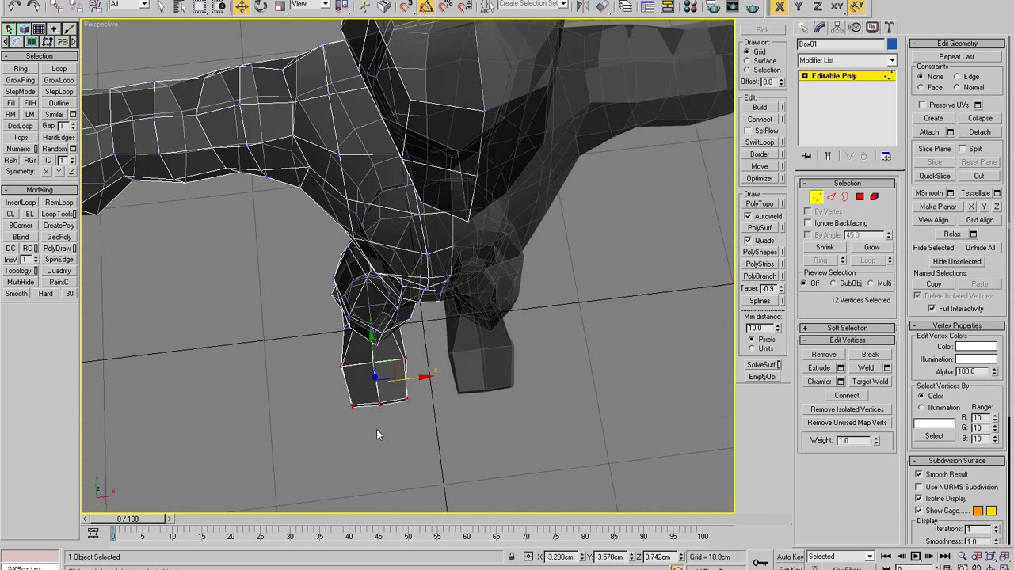
pyautogui.keyDown('alt'); pyautogui.moveTo(391, 372); pyautogui.dragTo(441, 341, button='middle'); pyautogui.keyUp('alt')
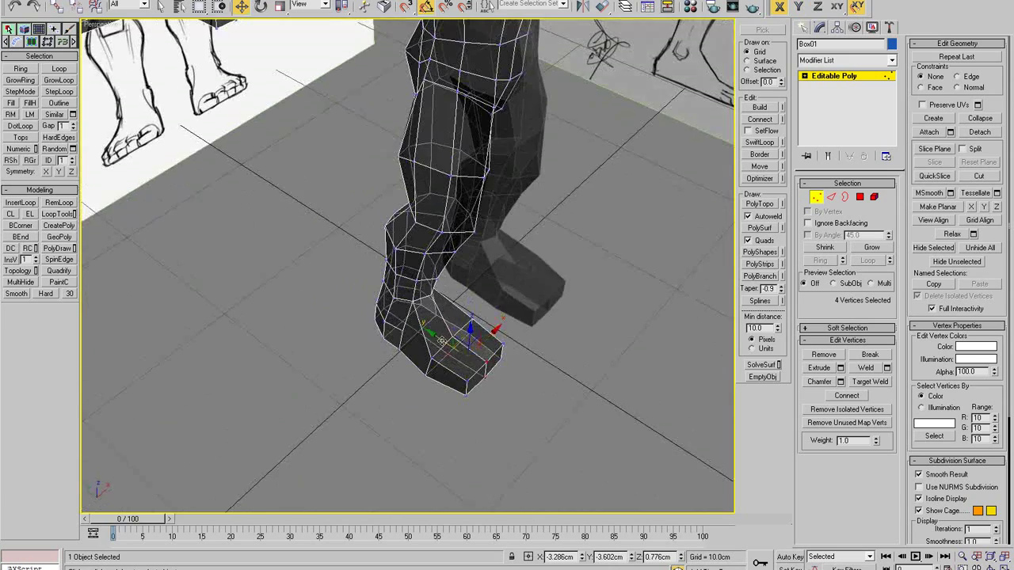
pyautogui.moveTo(442, 339); pyautogui.dragTo(444, 343)
pyautogui.keyDown('alt'); pyautogui.moveTo(444, 343); pyautogui.dragTo(427, 356, button='middle'); pyautogui.keyUp('alt')
# Step: In the front view, shift the two overlapping middle vertices of the calf loop below the knee sideways
pyautogui.hotkey('alt', 'w')
pyautogui.rightClick(596, 212)
pyautogui.hotkey('alt', 'w')
pyautogui.moveTo(462, 222); pyautogui.dragTo(480, 432, button='middle')
pyautogui.scroll(-1, 478, 432)
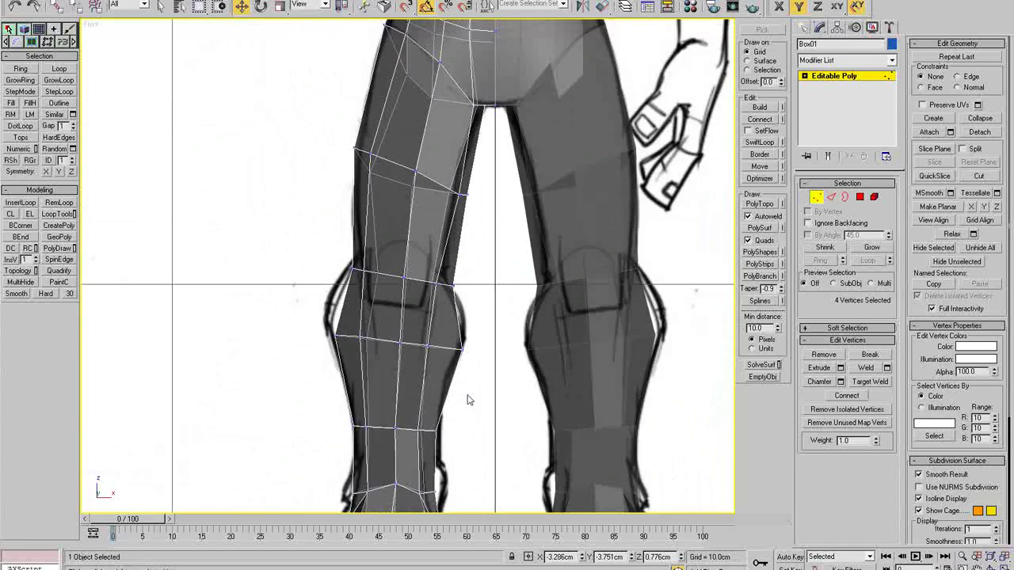
pyautogui.scroll(1, 468, 400)
pyautogui.click(372, 322)
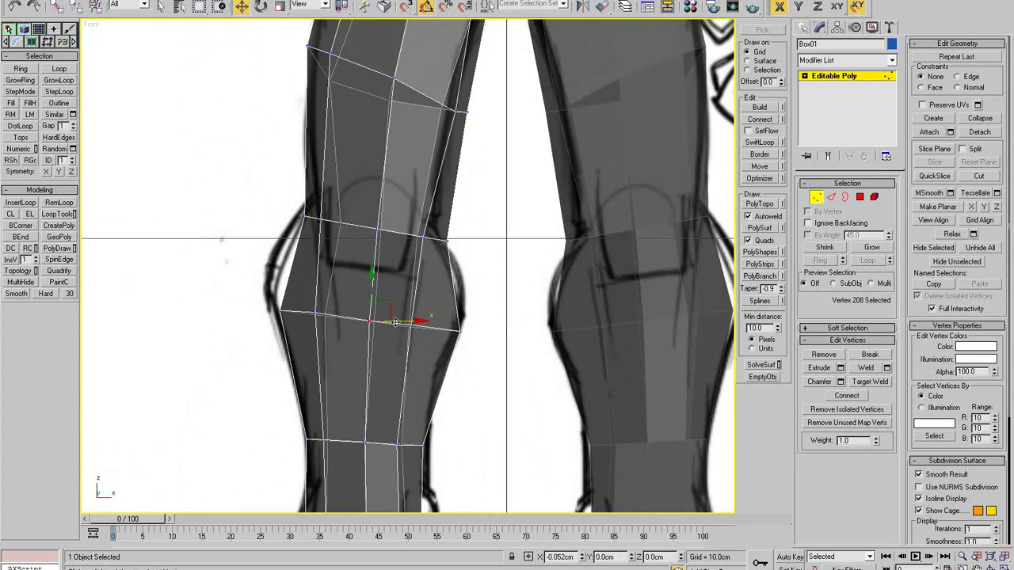
pyautogui.click(375, 320)
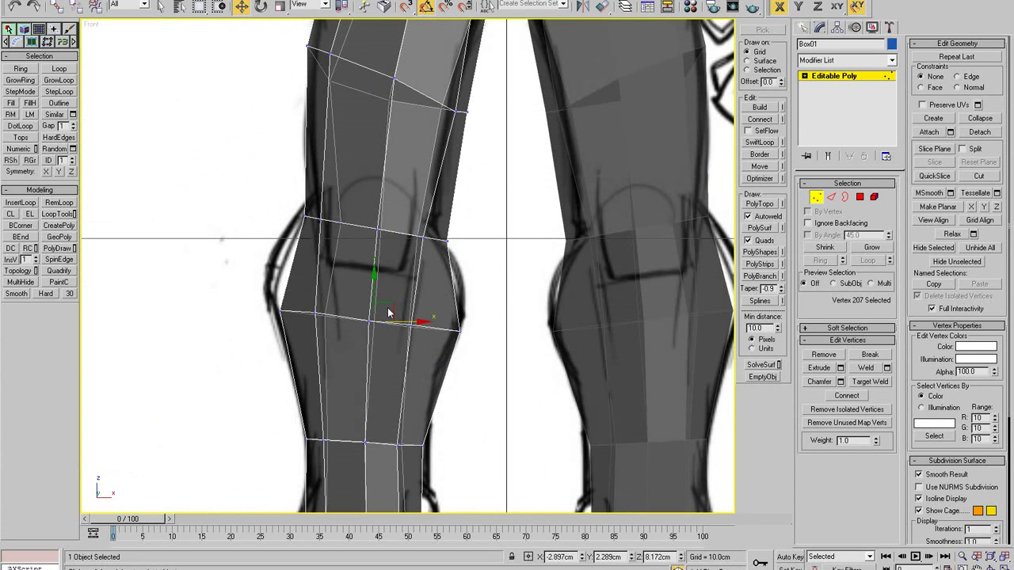
pyautogui.moveTo(386, 305); pyautogui.dragTo(385, 305)
# Step: Move the knee loop vertices on both sides of the kneecap to line up with its drawn sides
pyautogui.scroll(-2, 410, 299)
pyautogui.moveTo(409, 300); pyautogui.dragTo(408, 315, button='middle')
pyautogui.scroll(-4, 407, 316)
pyautogui.scroll(6, 391, 346)
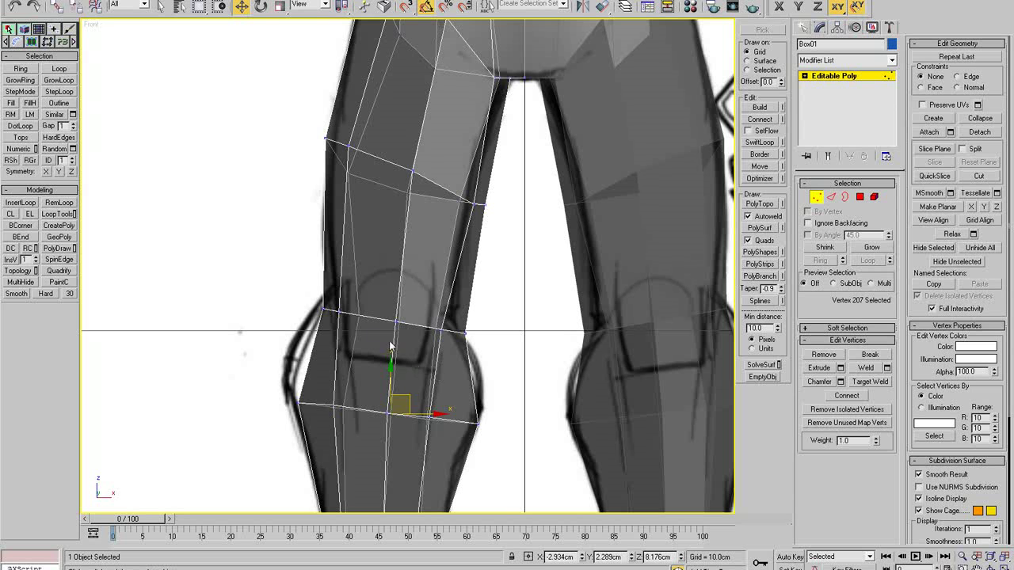
pyautogui.click(343, 311)
pyautogui.moveTo(344, 311); pyautogui.dragTo(347, 313)
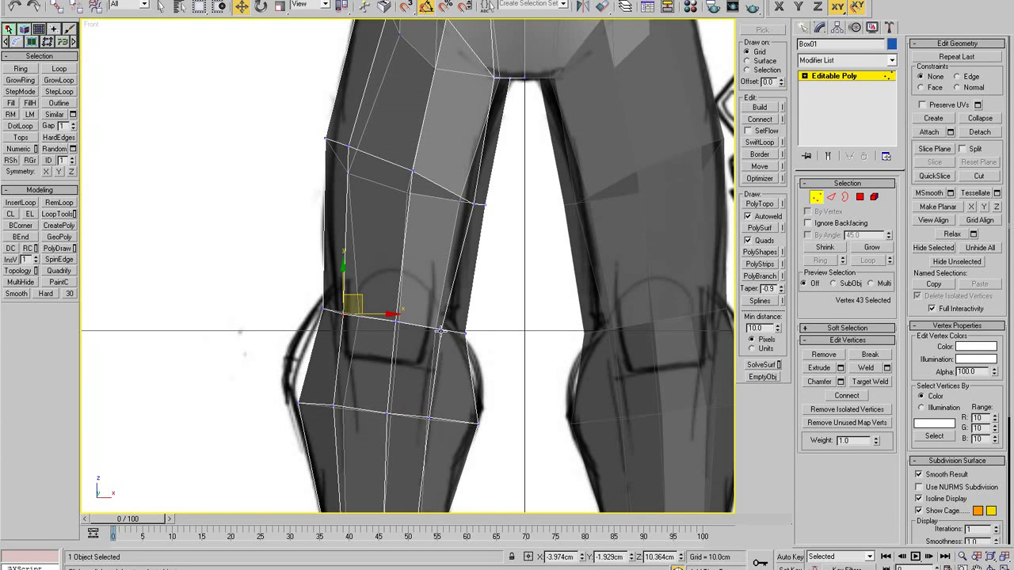
pyautogui.moveTo(441, 326); pyautogui.dragTo(435, 327)
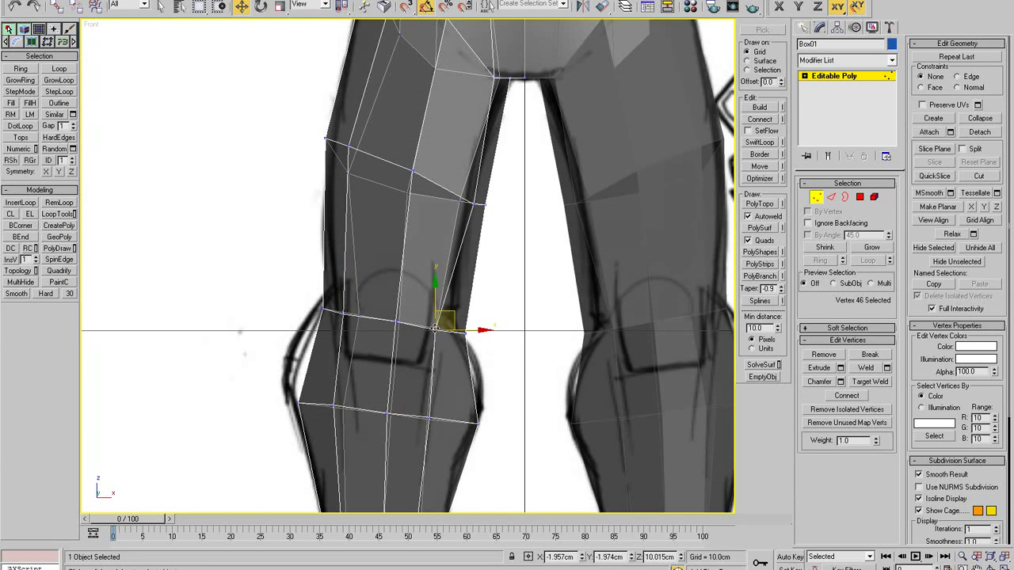
pyautogui.click(347, 315)
pyautogui.scroll(-5, 388, 312)
pyautogui.scroll(3, 399, 322)
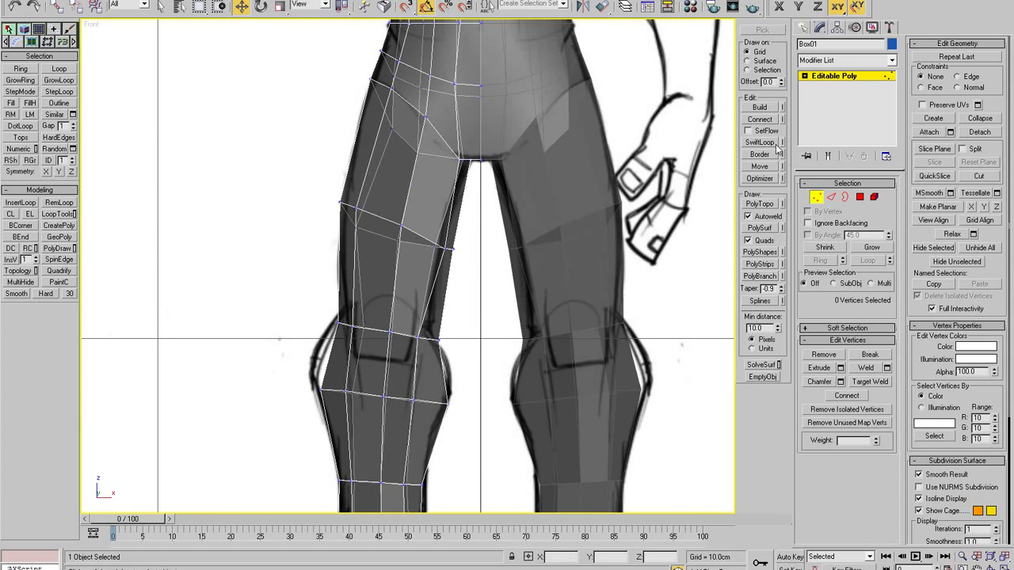
# Step: Insert an edge loop around the lower thigh, between the mid-thigh loop and the knee loop
pyautogui.click(818, 200)
pyautogui.click(830, 196)
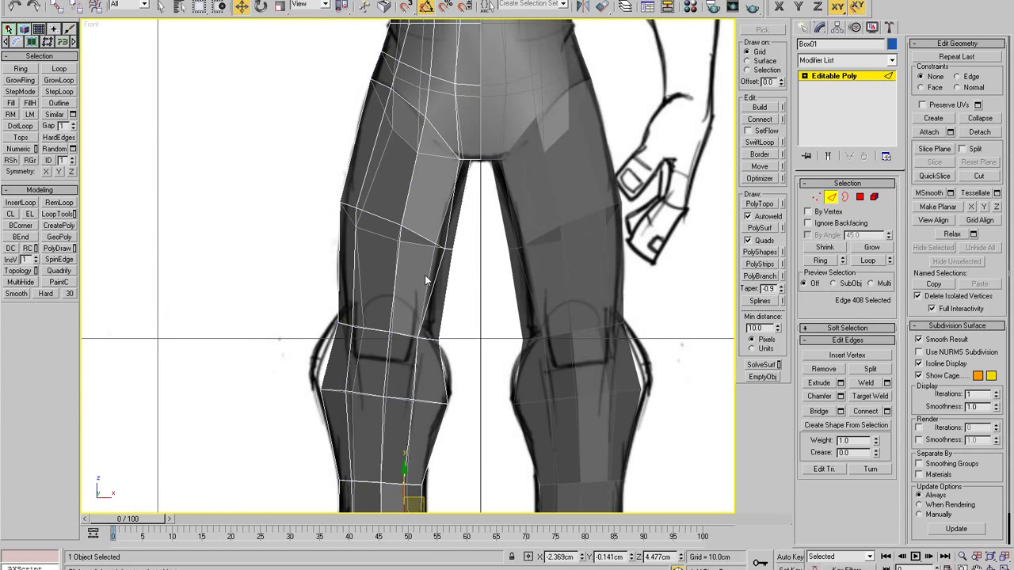
pyautogui.click(394, 288)
pyautogui.click(21, 202)
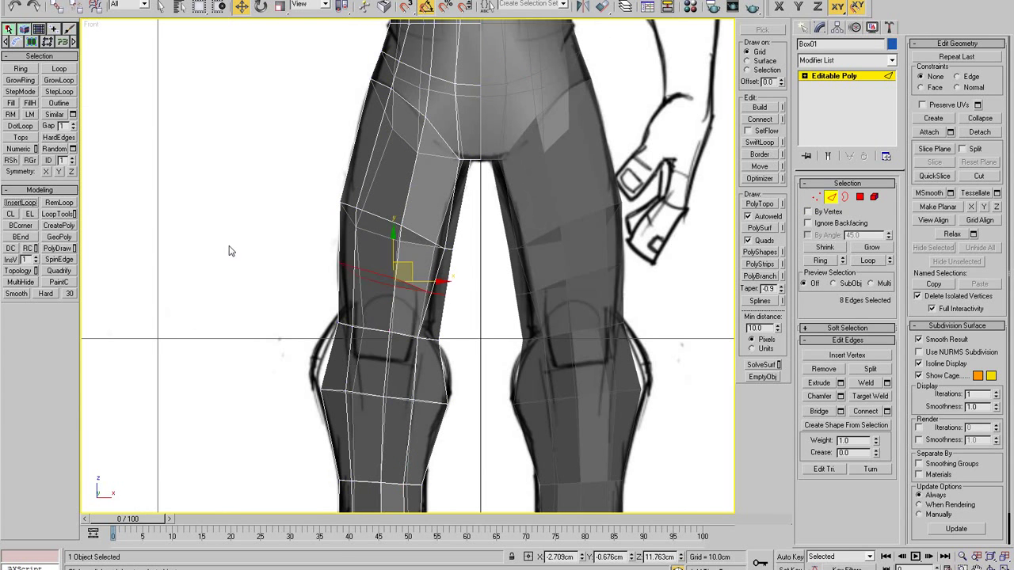
pyautogui.click(763, 120)
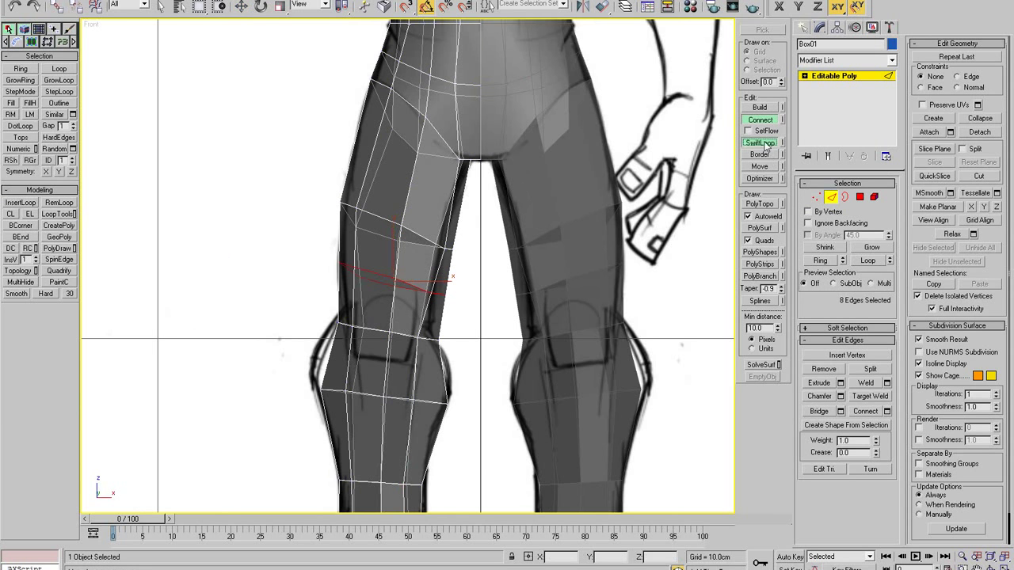
pyautogui.click(761, 144)
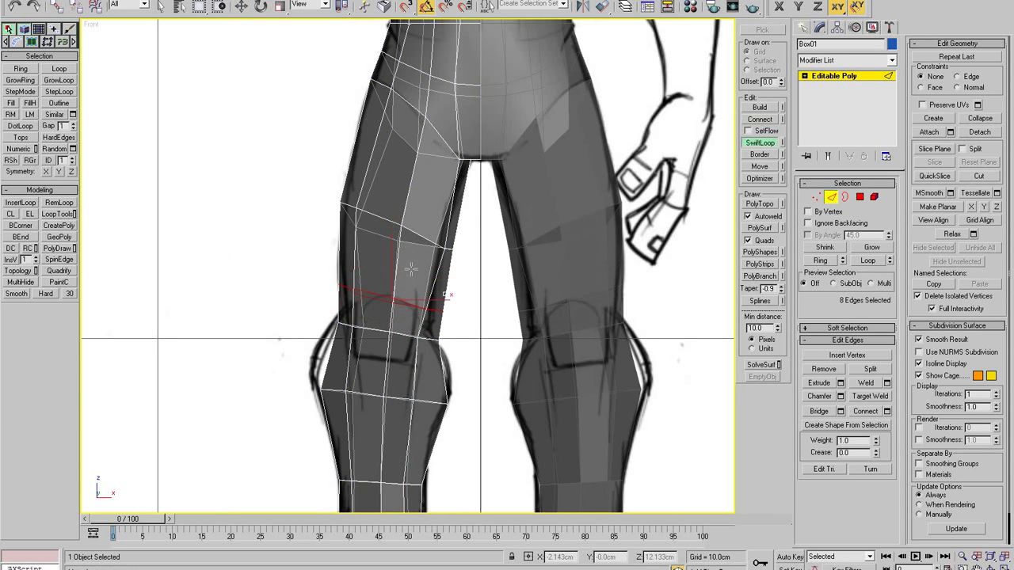
pyautogui.rightClick(329, 281)
# Step: Move the outer and inner vertices of the new lower-thigh loop up toward the top of the drawn kneecap
pyautogui.press('1')
pyautogui.moveTo(326, 275); pyautogui.dragTo(372, 282)
pyautogui.moveTo(414, 317); pyautogui.dragTo(439, 293)
pyautogui.moveTo(371, 322); pyautogui.dragTo(368, 287, button='middle')
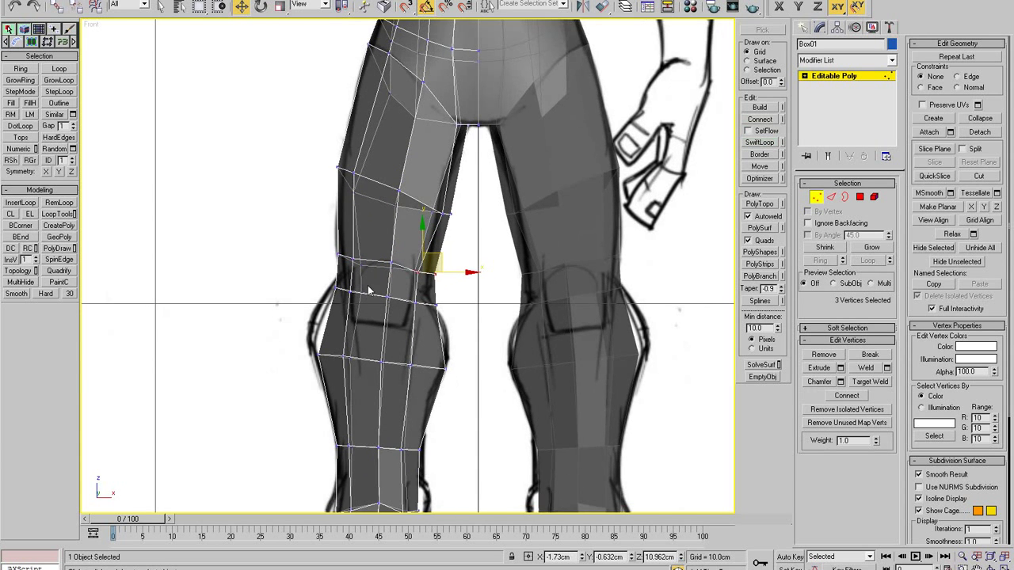
# Step: Insert an edge loop around the leg between the knee loop and the calf loop
pyautogui.click(757, 143)
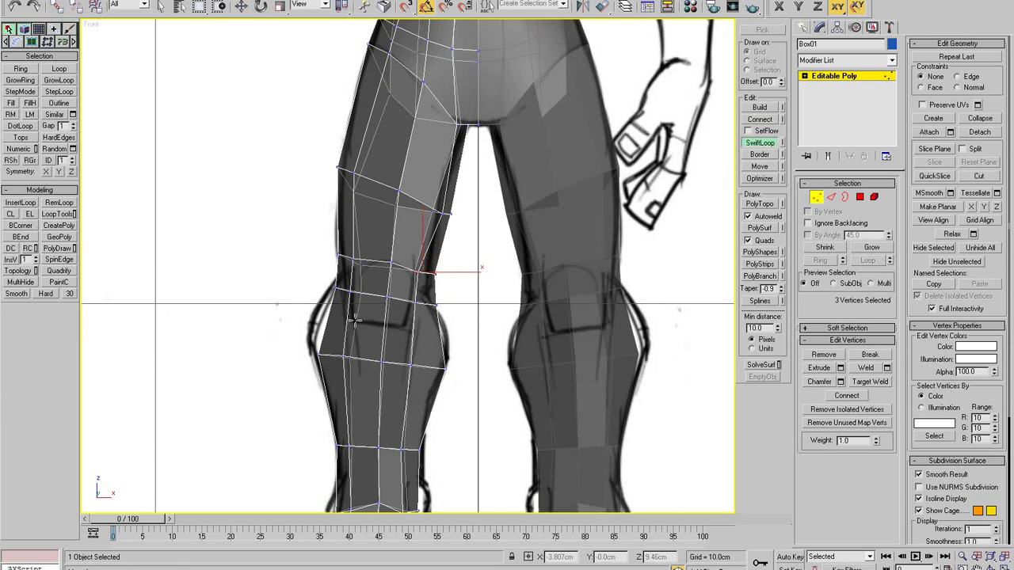
pyautogui.rightClick(415, 340)
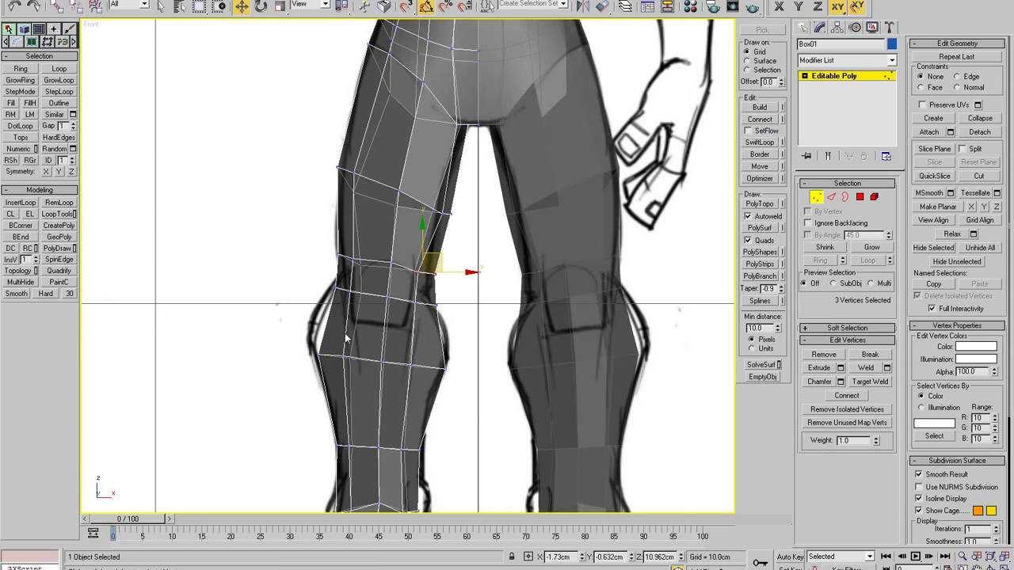
pyautogui.press('2')
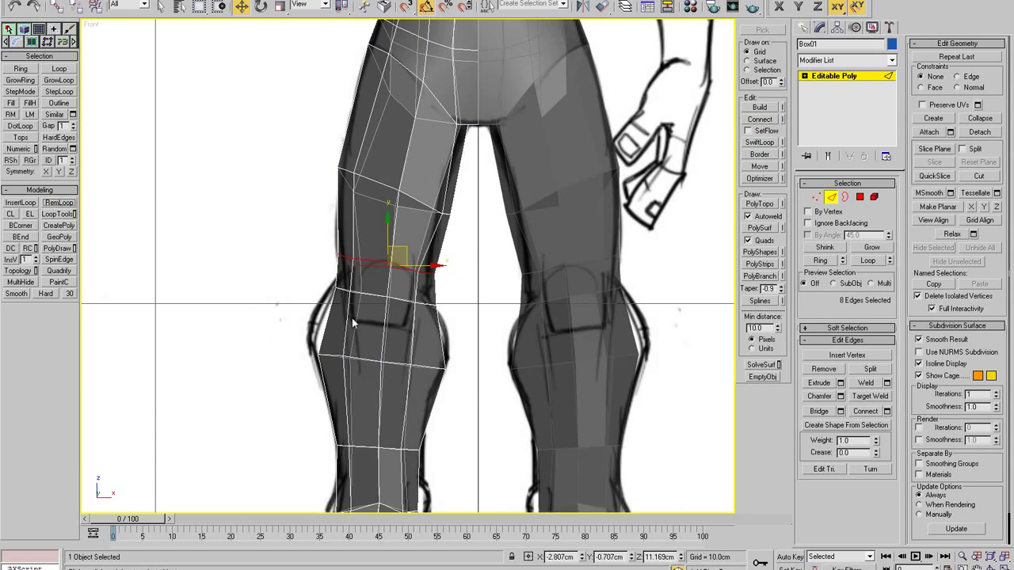
pyautogui.click(347, 320)
pyautogui.click(33, 215)
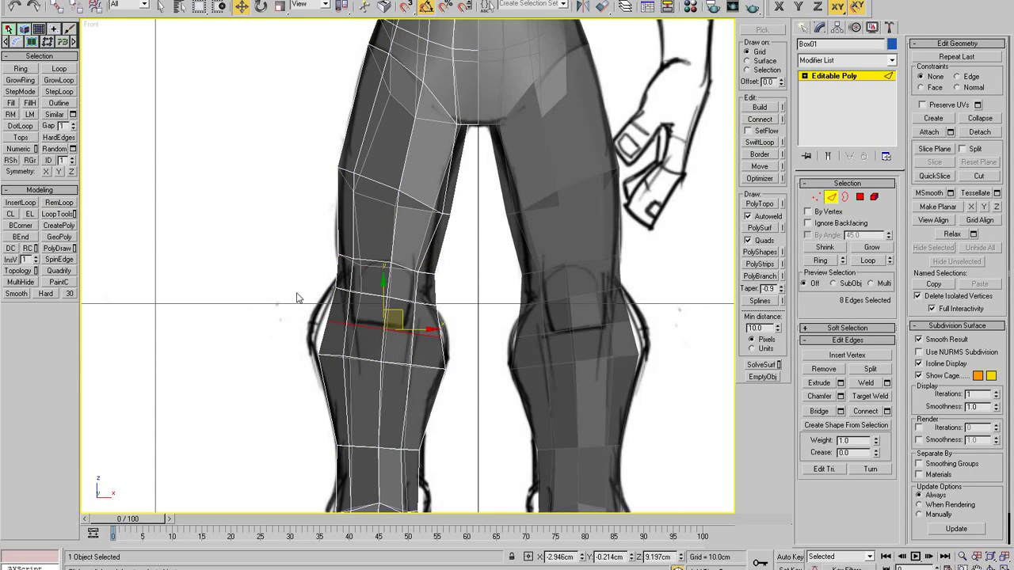
# Step: Reposition the outer and inner vertices of the loop below the knee to follow the bottom edge of the drawn kneecap
pyautogui.scroll(2, 297, 297)
pyautogui.press('1')
pyautogui.moveTo(373, 351); pyautogui.dragTo(378, 313)
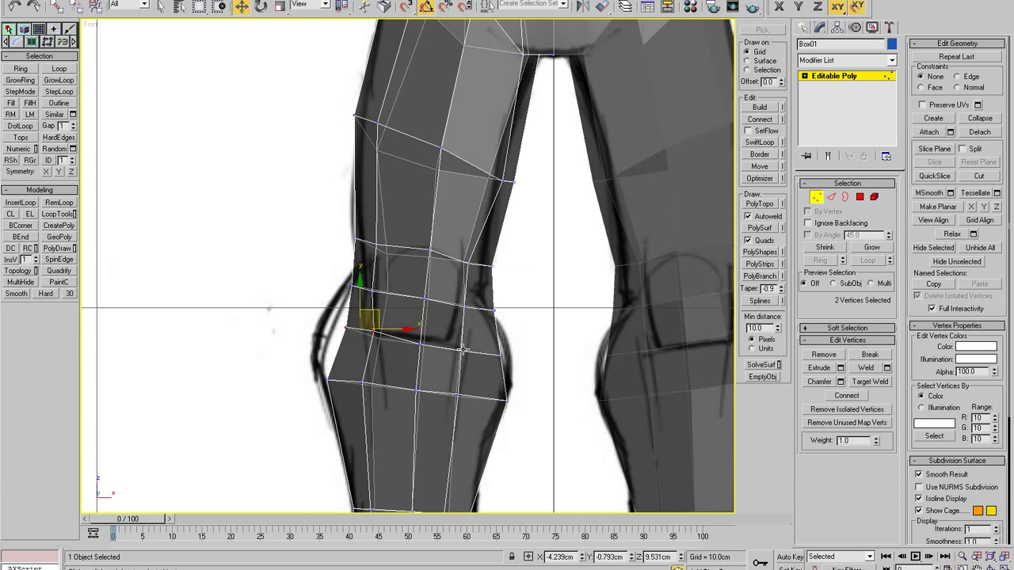
pyautogui.moveTo(463, 349); pyautogui.dragTo(498, 335)
pyautogui.click(474, 363)
pyautogui.click(501, 355)
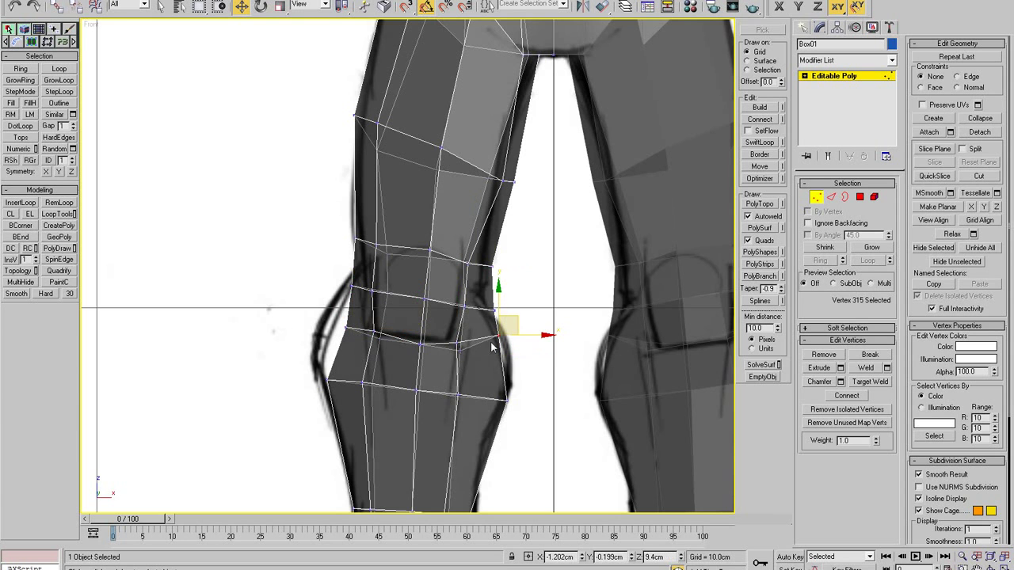
pyautogui.click(459, 353)
pyautogui.click(460, 346)
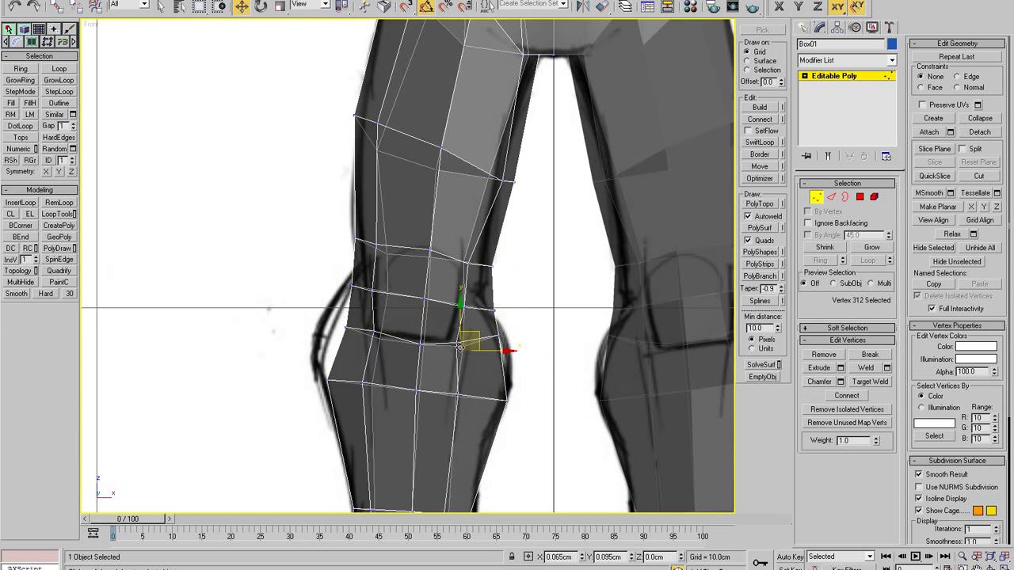
pyautogui.moveTo(457, 345); pyautogui.dragTo(460, 342)
# Step: Adjust the kneecap's centre vertices and pull the loop above it inward on both sides to round the kneecap's top
pyautogui.click(421, 299)
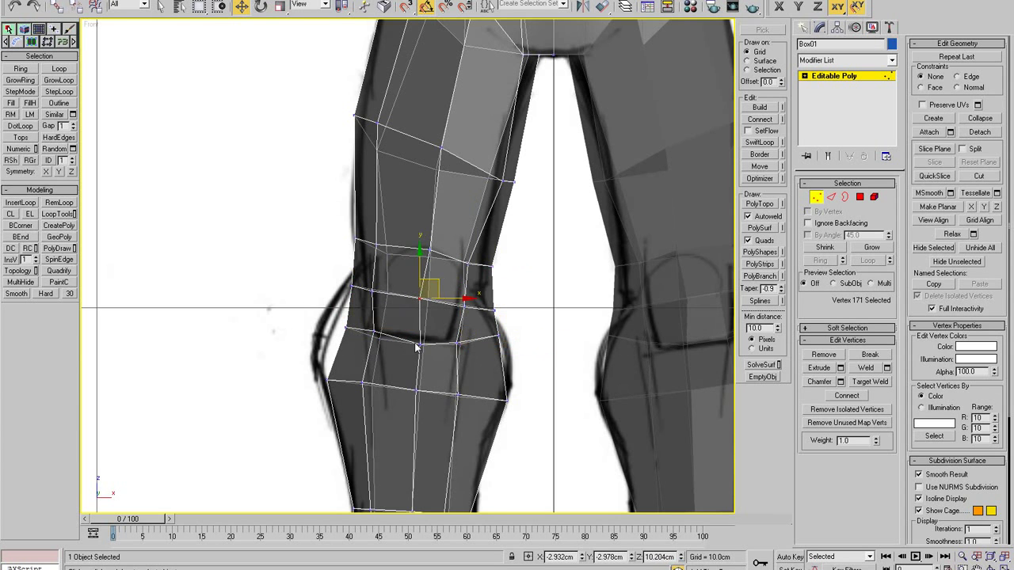
pyautogui.click(421, 342)
pyautogui.click(426, 250)
pyautogui.moveTo(425, 250); pyautogui.dragTo(383, 251)
pyautogui.moveTo(468, 264); pyautogui.dragTo(460, 264)
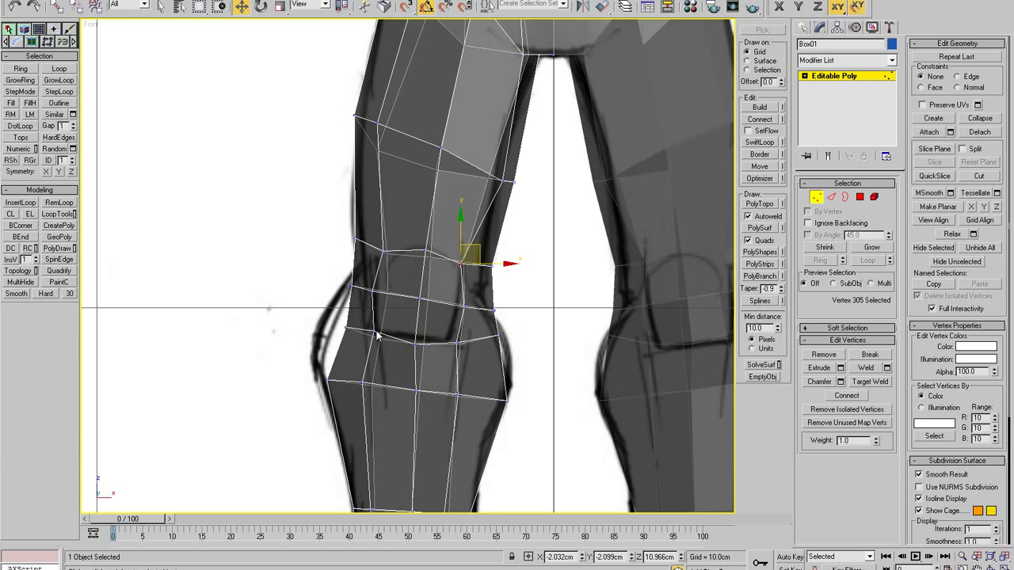
# Step: Align the outer front vertices of the loops below the kneecap, at the upper calf and at the shin into one vertical line
pyautogui.click(376, 333)
pyautogui.scroll(-2, 384, 281)
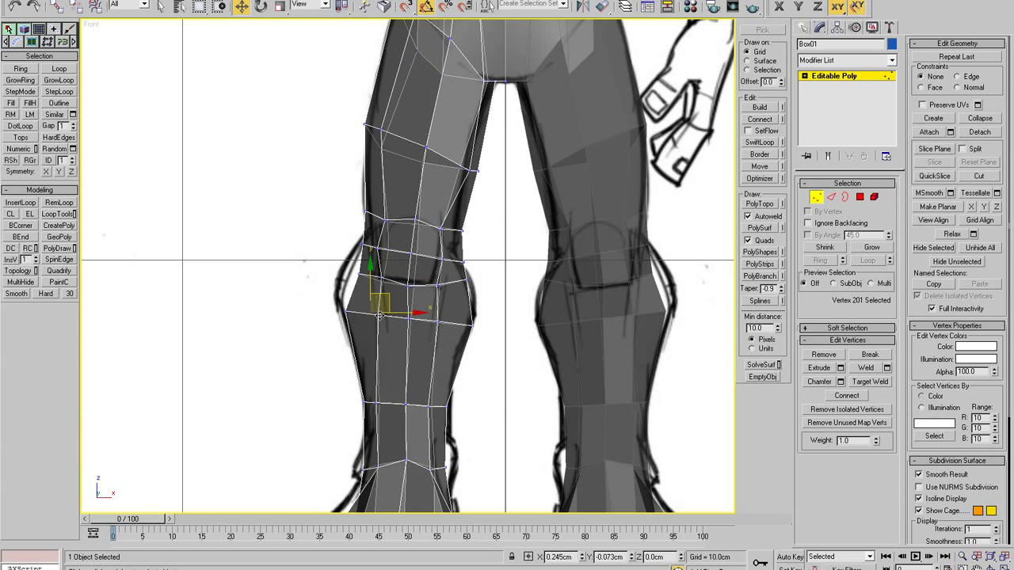
pyautogui.click(375, 402)
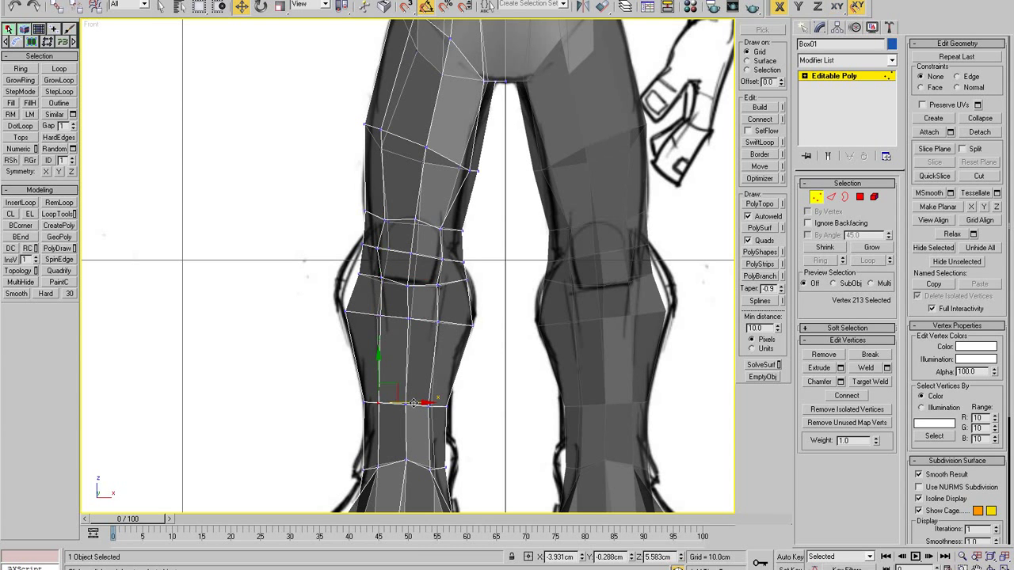
pyautogui.moveTo(407, 319); pyautogui.dragTo(402, 318, button='middle')
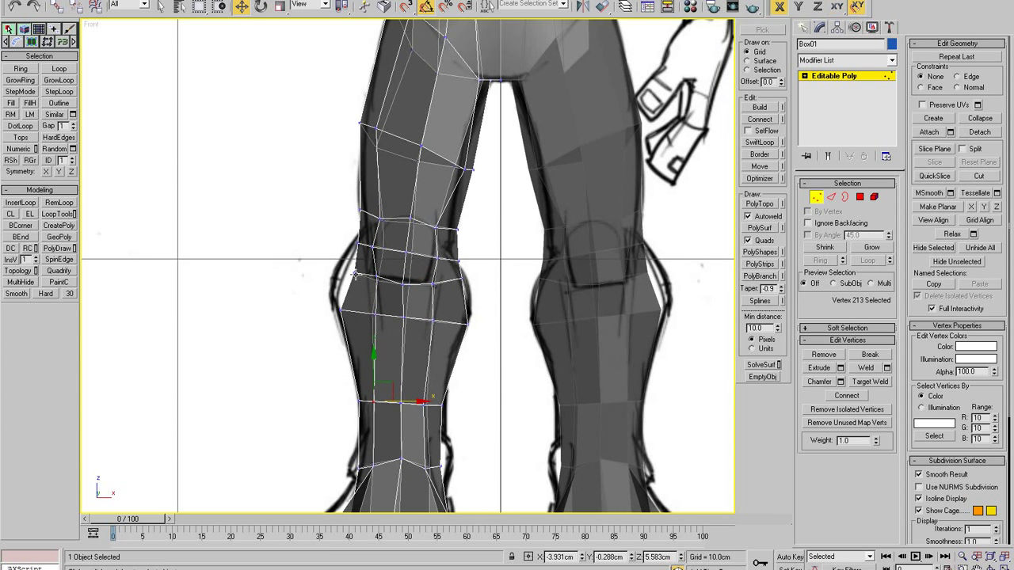
# Step: Move the outermost and innermost vertices of the two loops below the knee outward to match the drawn calf outline
pyautogui.click(355, 268)
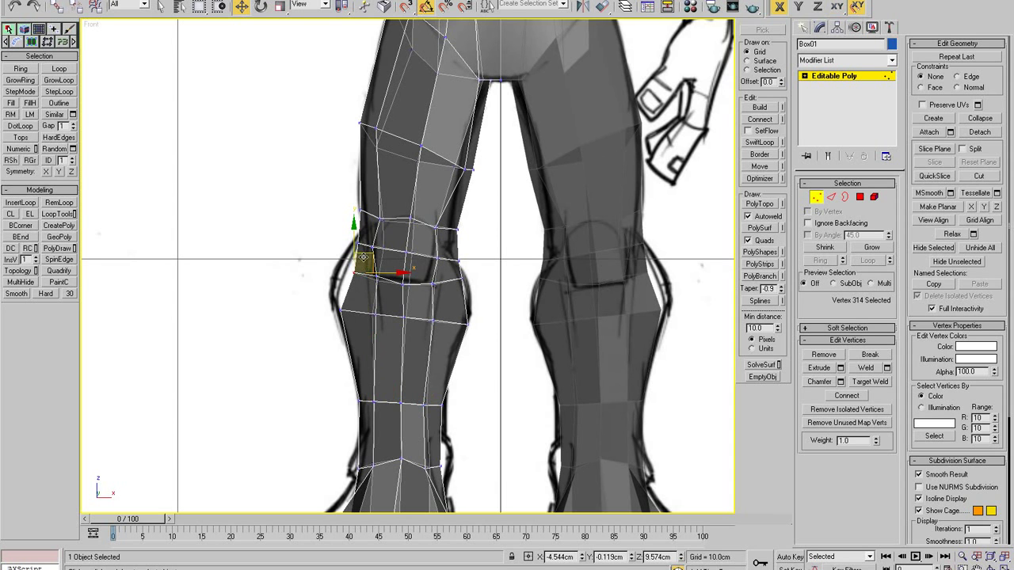
pyautogui.moveTo(362, 258); pyautogui.dragTo(348, 247)
pyautogui.moveTo(342, 311); pyautogui.dragTo(331, 307)
pyautogui.moveTo(461, 279); pyautogui.dragTo(472, 281)
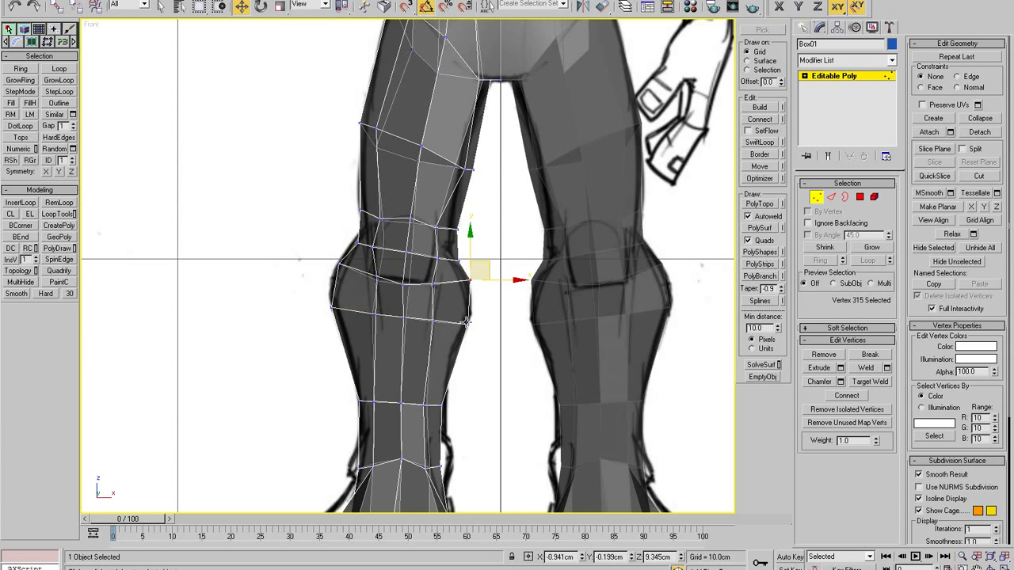
pyautogui.moveTo(468, 324); pyautogui.dragTo(471, 326)
# Step: Insert an edge loop around the lower calf, between the calf loop and the shin loop
pyautogui.scroll(-3, 467, 326)
pyautogui.moveTo(465, 327); pyautogui.dragTo(449, 305, button='middle')
pyautogui.scroll(4, 446, 339)
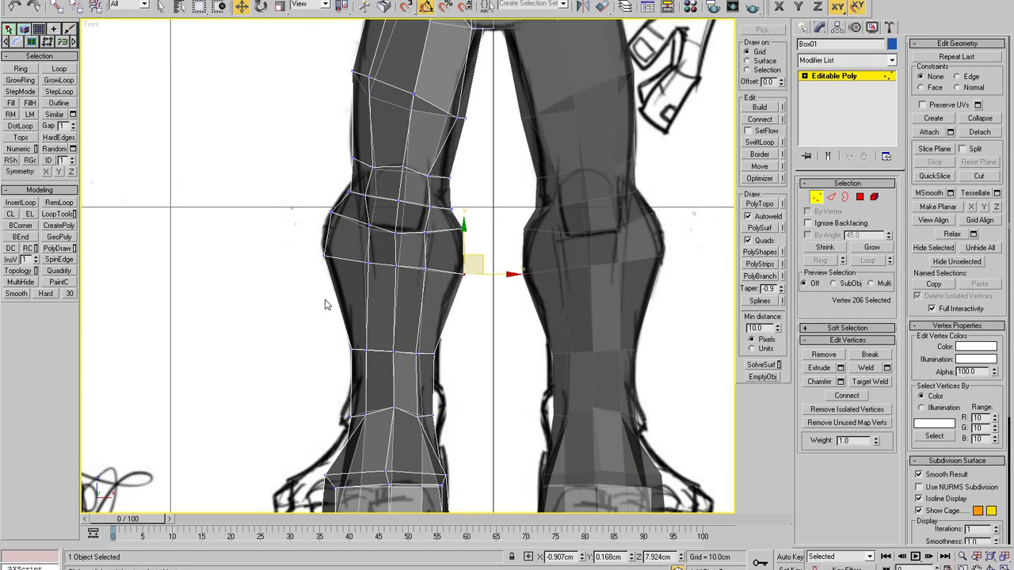
pyautogui.press('2')
pyautogui.doubleClick(419, 319)
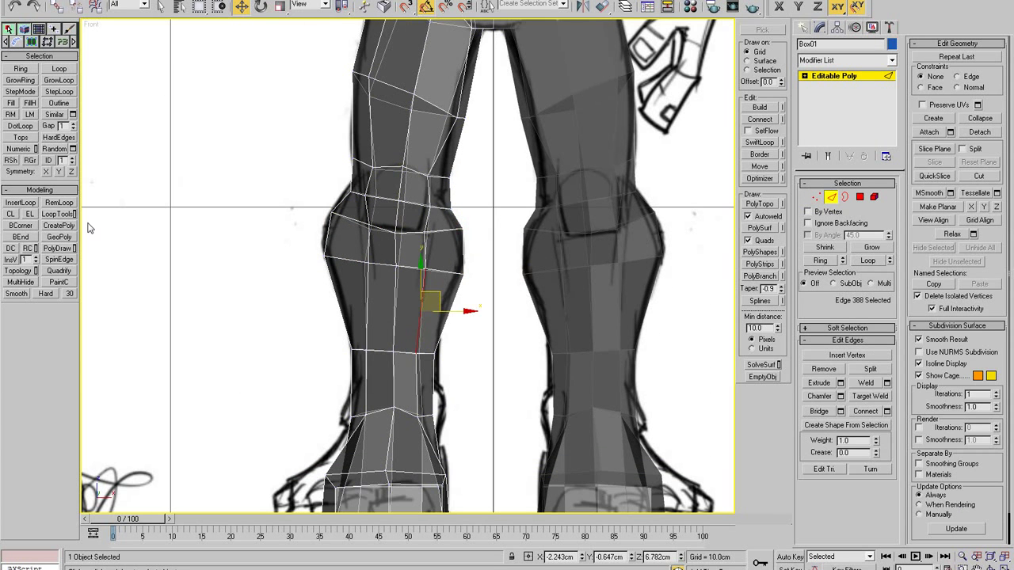
# Step: Move the outline vertices of the new lower-calf loop and the inner vertex of the loop above to the drawn contour, and straighten the front vertices
pyautogui.press('1')
pyautogui.click(341, 303)
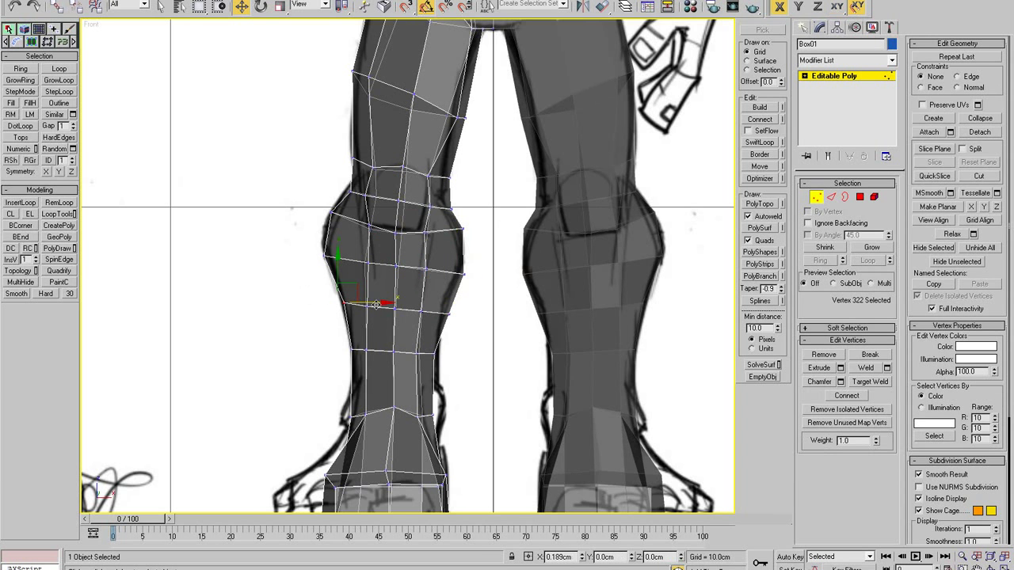
pyautogui.click(453, 313)
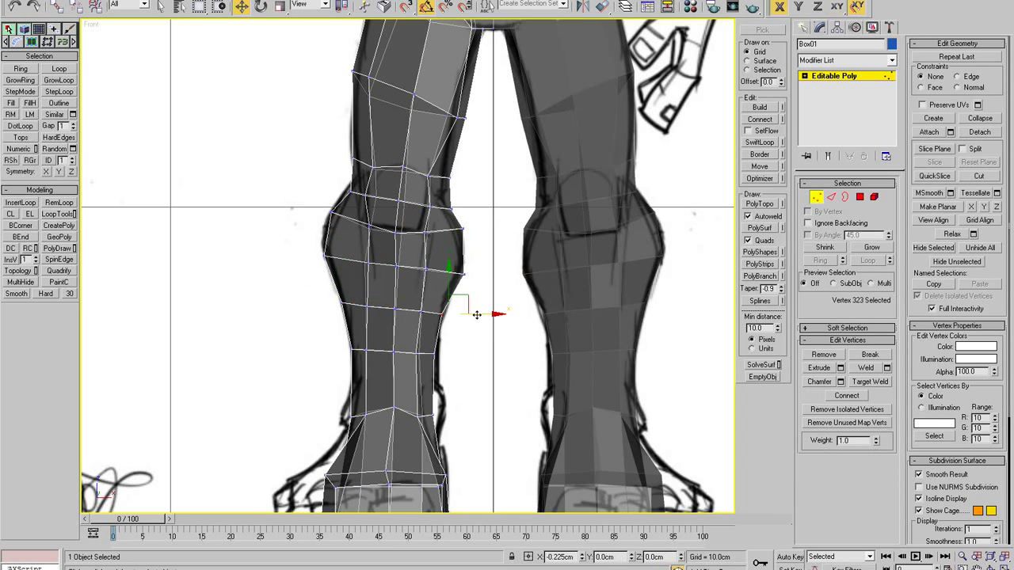
pyautogui.click(465, 273)
pyautogui.moveTo(484, 270); pyautogui.dragTo(478, 271)
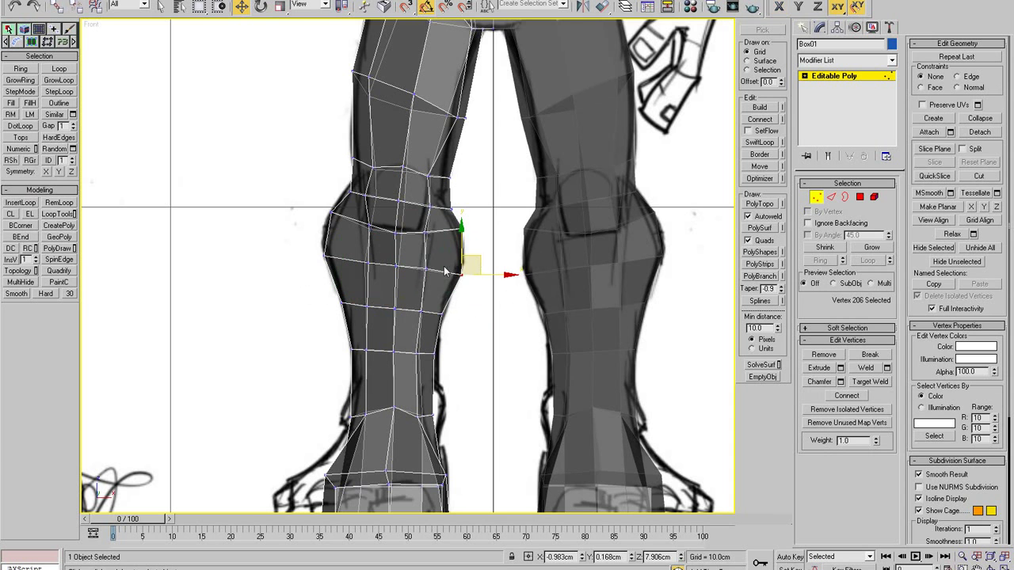
pyautogui.click(422, 270)
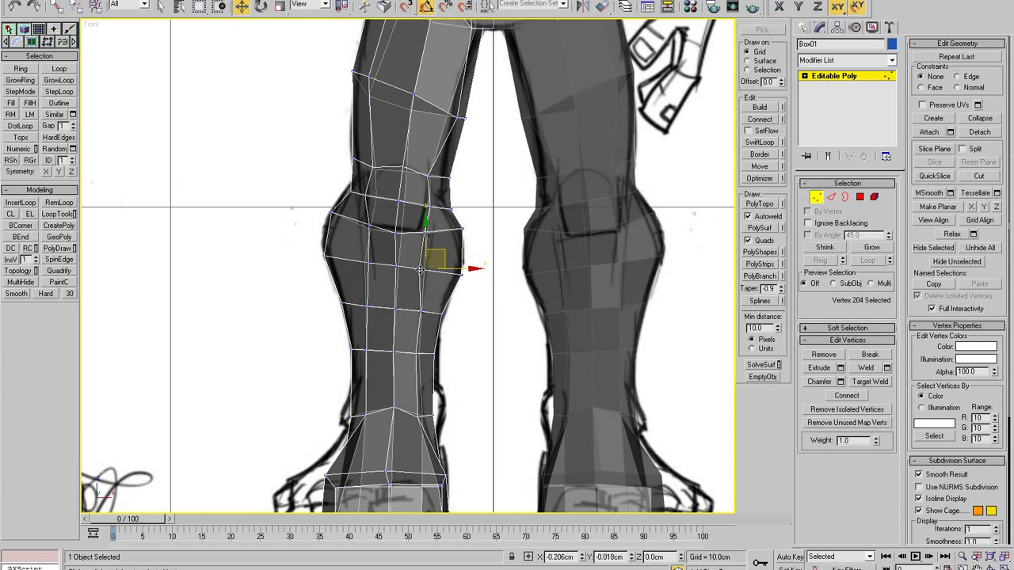
pyautogui.click(423, 311)
# Step: Shift the centre vertex at the top of the foot in line with the shin, and move the whole shin loop slightly down
pyautogui.scroll(-5, 420, 341)
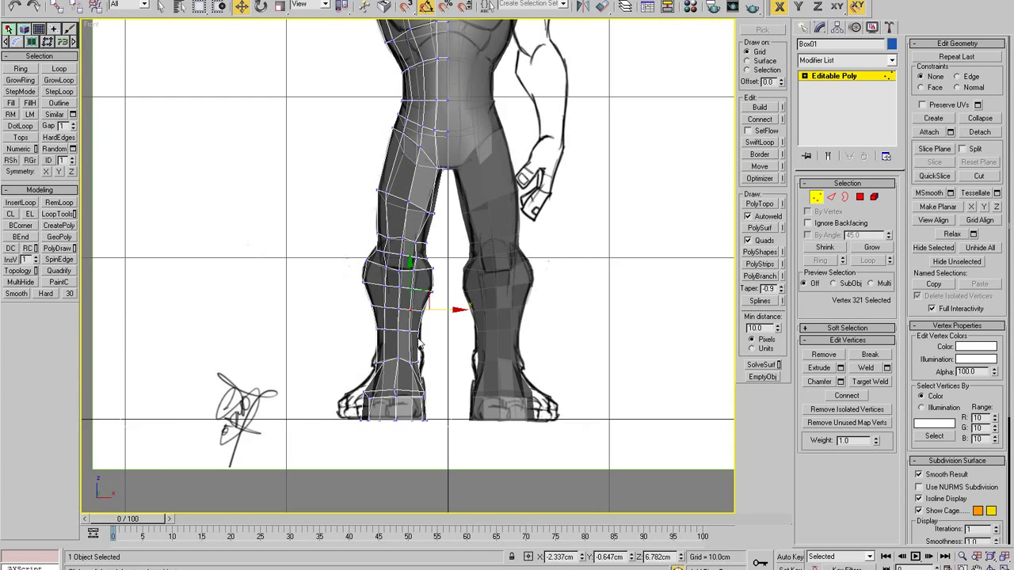
pyautogui.scroll(6, 396, 364)
pyautogui.scroll(-1, 394, 362)
pyautogui.click(351, 428)
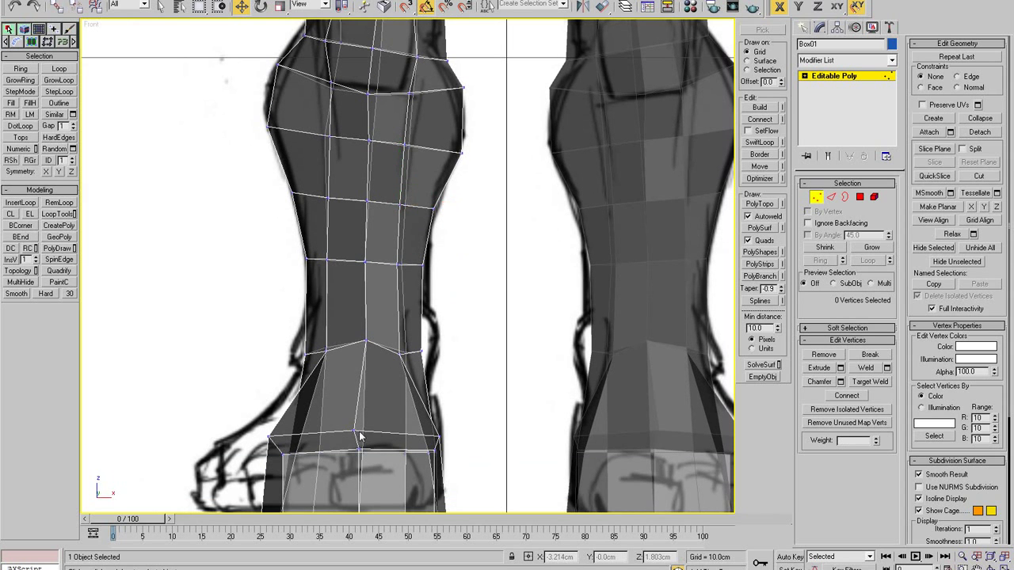
pyautogui.click(359, 430)
pyautogui.scroll(-5, 415, 339)
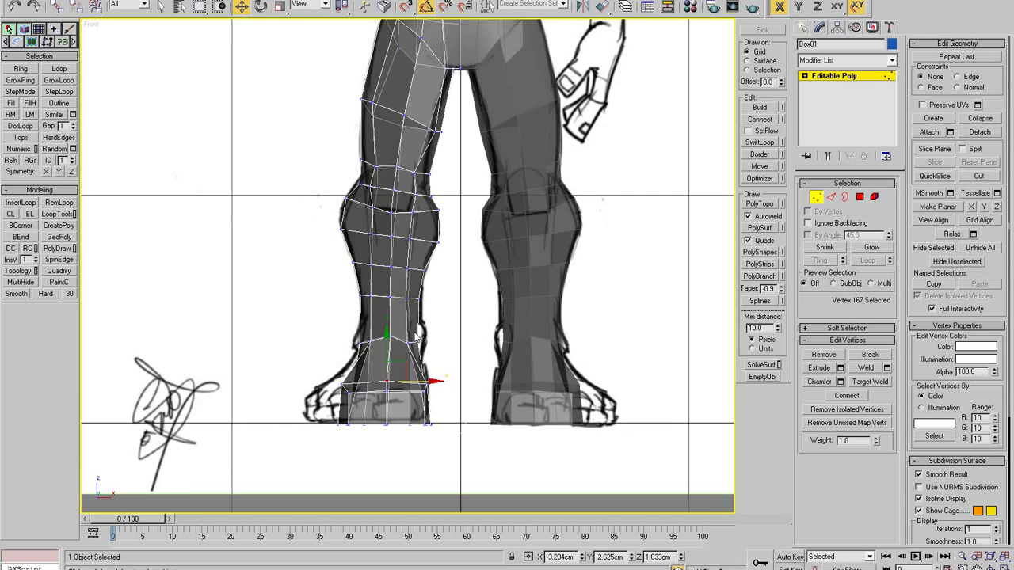
pyautogui.scroll(5, 460, 261)
pyautogui.moveTo(460, 260); pyautogui.dragTo(280, 268)
pyautogui.moveTo(364, 220); pyautogui.dragTo(365, 237)
pyautogui.press('e')
# Step: Insert two edge loops around the thigh, one above and one below the existing mid-thigh loop
pyautogui.moveTo(454, 228); pyautogui.dragTo(446, 307, button='middle')
pyautogui.scroll(-2, 446, 274)
pyautogui.scroll(2, 446, 254)
pyautogui.scroll(-4, 452, 306)
pyautogui.moveTo(464, 255); pyautogui.dragTo(449, 406, button='middle')
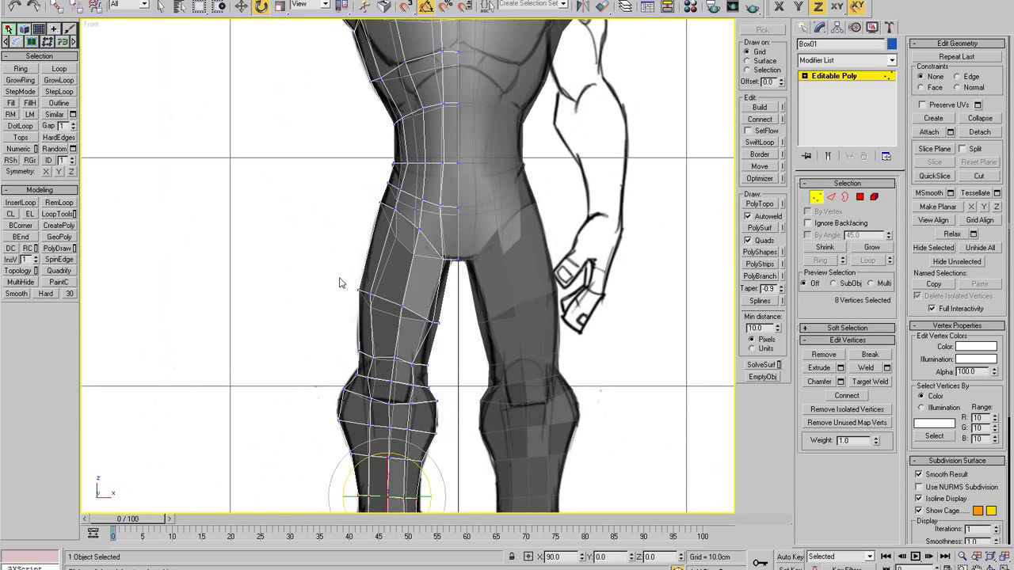
pyautogui.click(31, 215)
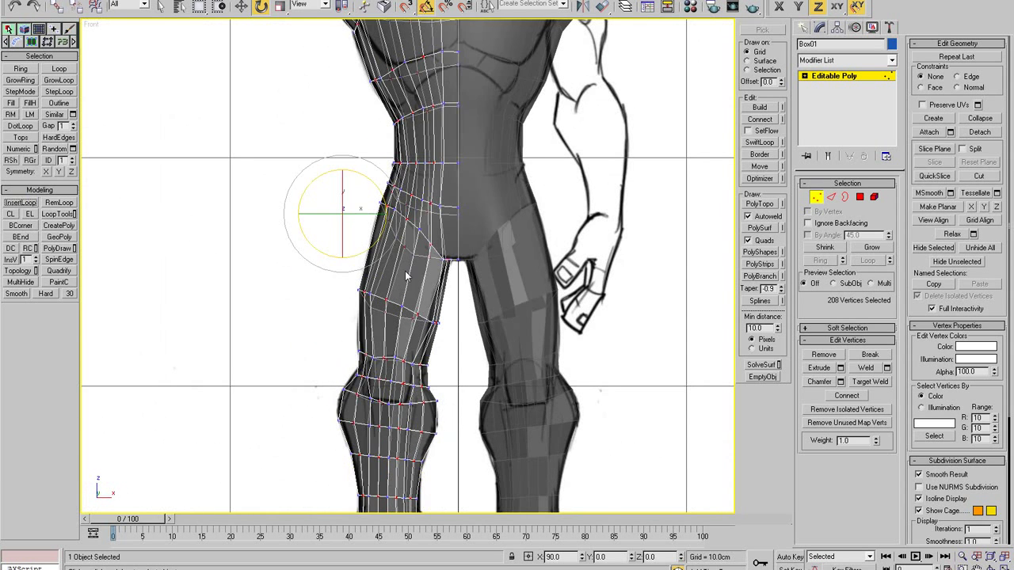
pyautogui.hotkey('ctrl', 'z')
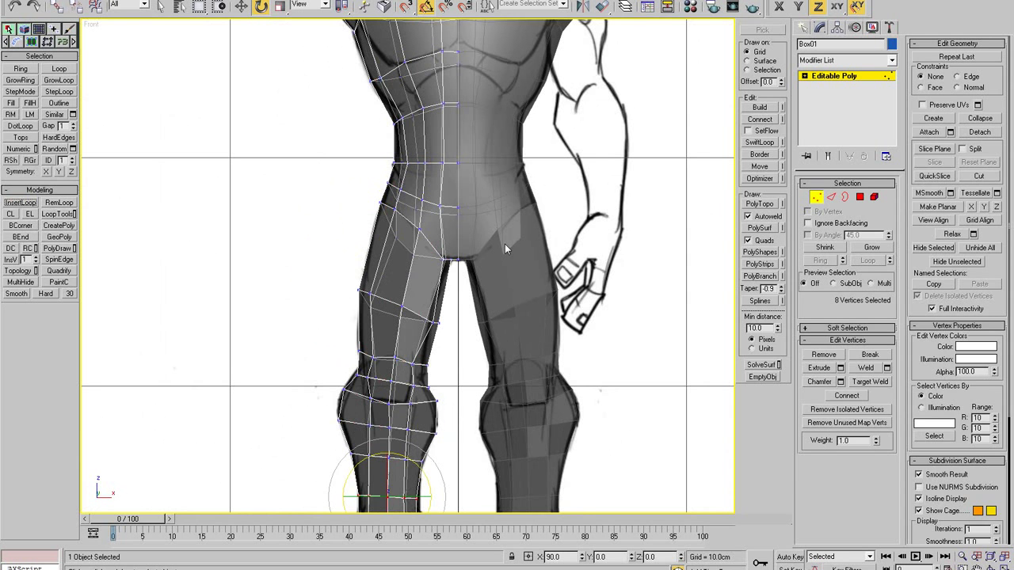
pyautogui.press('2')
pyautogui.click(409, 265)
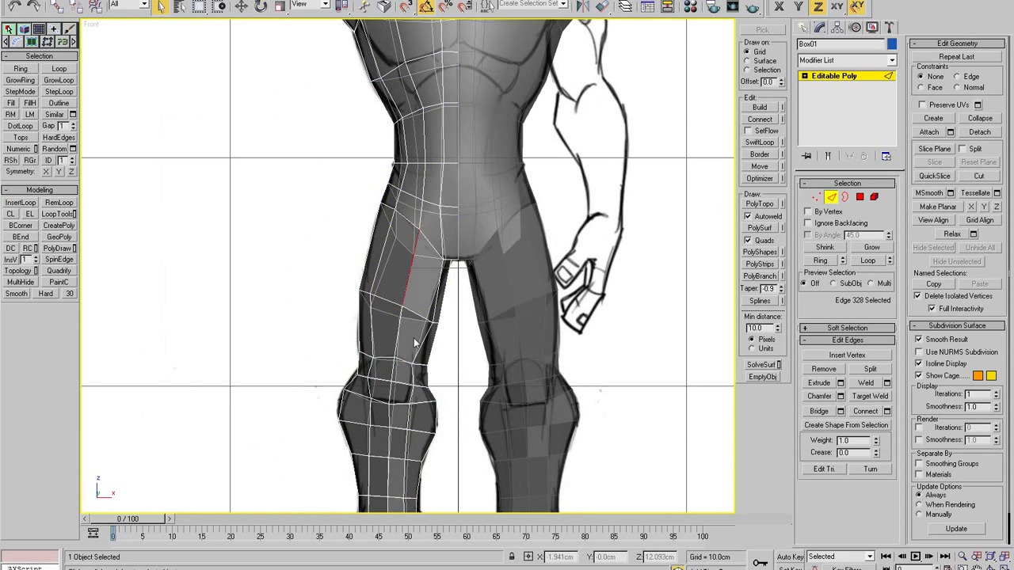
pyautogui.click(28, 203)
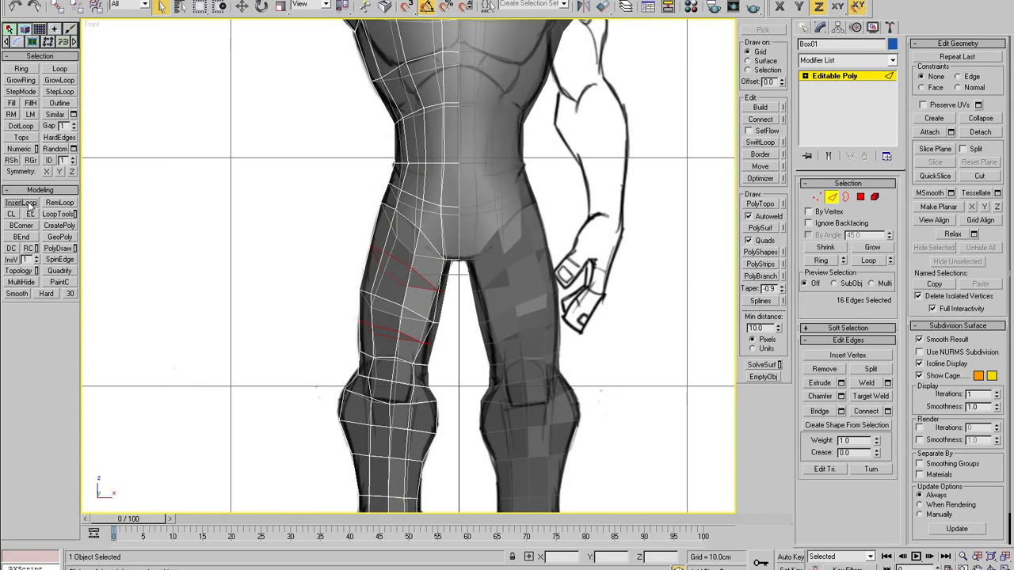
# Step: Adjust the inner vertices of the new upper-thigh loop to follow the drawn inner thigh
pyautogui.scroll(2, 420, 281)
pyautogui.press('1')
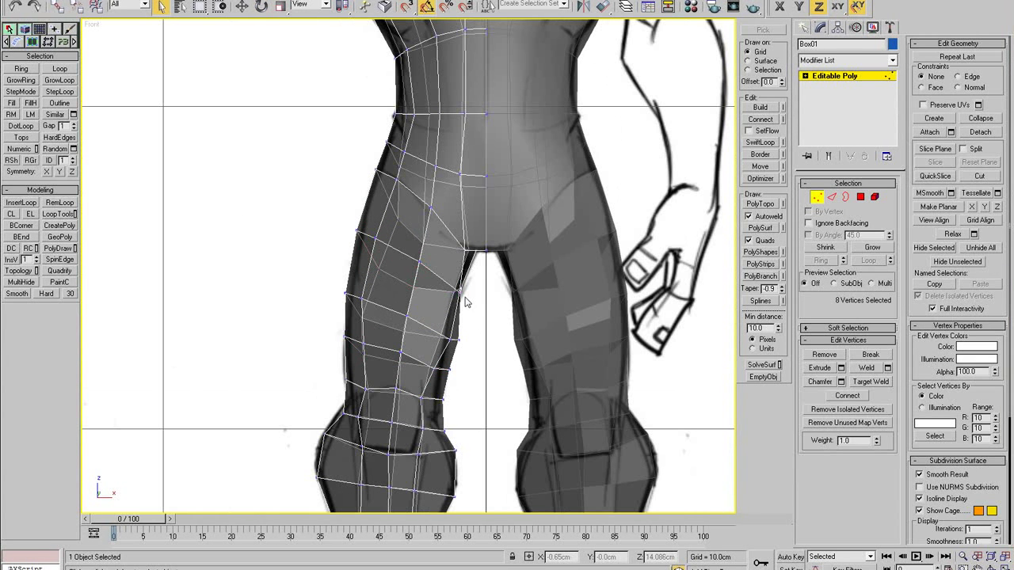
pyautogui.press('w')
pyautogui.moveTo(488, 292); pyautogui.dragTo(488, 247)
pyautogui.click(460, 294)
pyautogui.scroll(5, 491, 253)
pyautogui.click(478, 299)
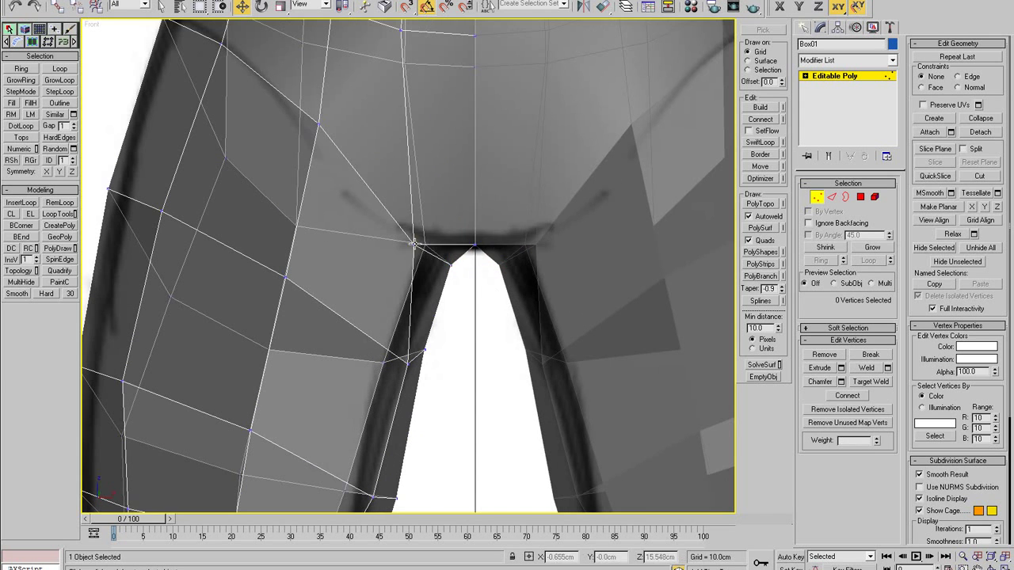
# Step: Move the crotch's corner vertex slightly up and inward and adjust its centre vertices vertically to round the crotch
pyautogui.moveTo(414, 244); pyautogui.dragTo(423, 239)
pyautogui.click(480, 255)
pyautogui.click(475, 246)
pyautogui.moveTo(476, 219); pyautogui.dragTo(476, 204)
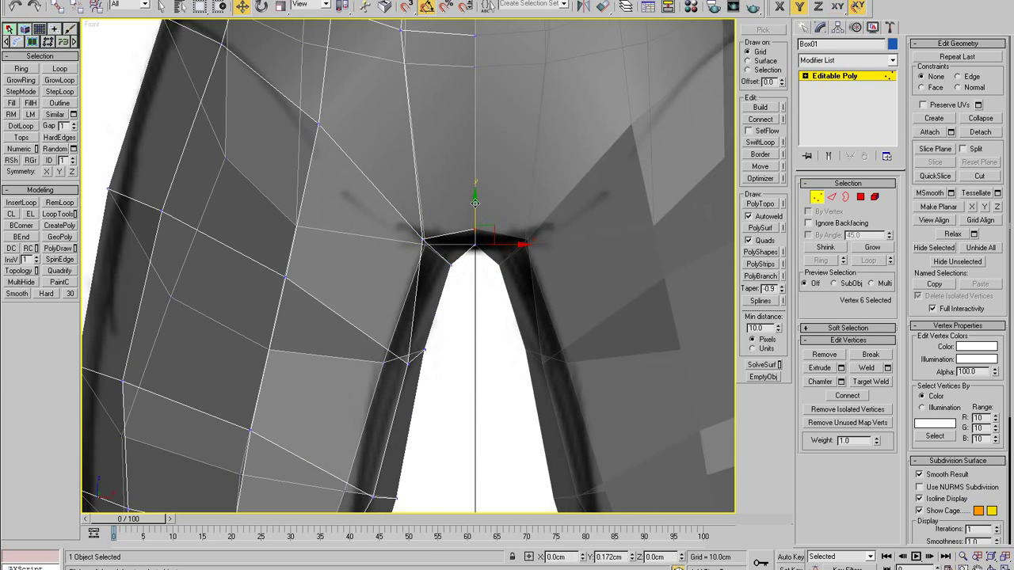
pyautogui.click(474, 246)
pyautogui.scroll(-10, 447, 293)
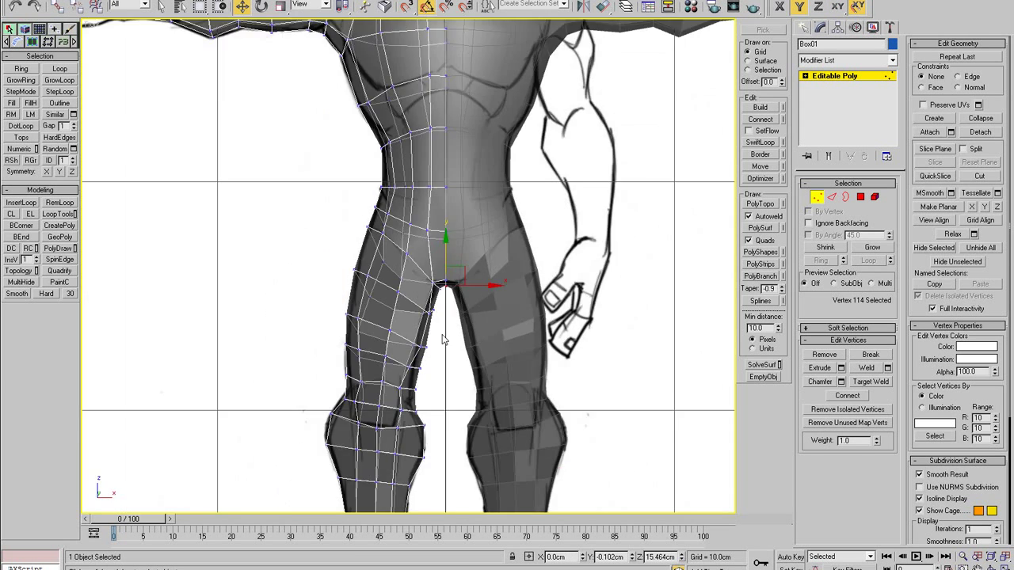
# Step: In the left side view, adjust the height of the leg's side vertices on the loops just above and below the knee bend
pyautogui.hotkey('alt', 'w')
pyautogui.rightClick(253, 448)
pyautogui.hotkey('alt', 'w')
pyautogui.moveTo(285, 442); pyautogui.dragTo(232, 93, button='middle')
pyautogui.scroll(-2, 245, 444)
pyautogui.moveTo(245, 443); pyautogui.dragTo(317, 276, button='middle')
pyautogui.scroll(4, 259, 307)
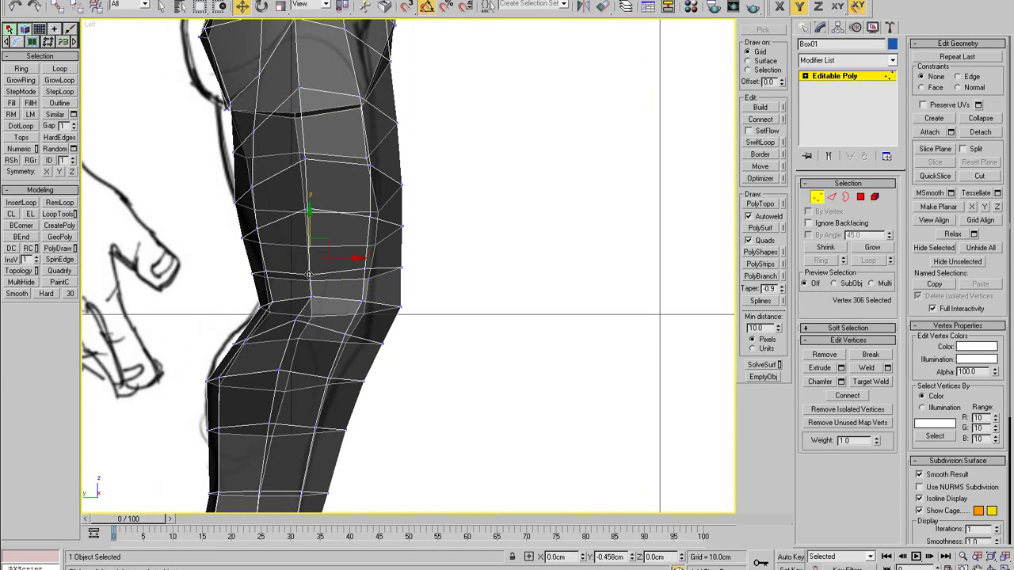
pyautogui.click(297, 320)
# Step: Move the rear vertices of the loop just below the knee bend up and forward to match the drawn back-of-knee contour
pyautogui.click(258, 327)
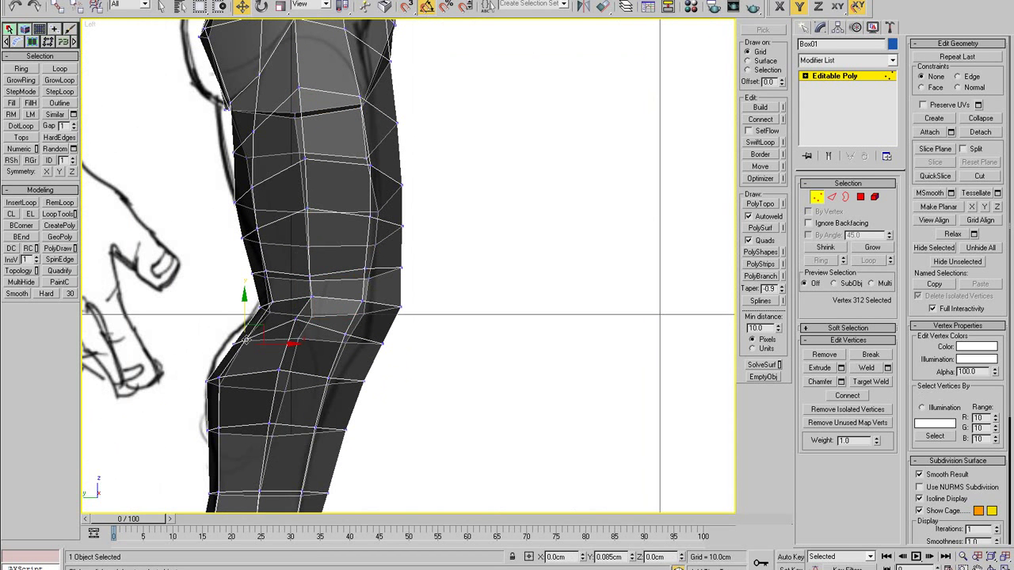
pyautogui.scroll(4, 258, 320)
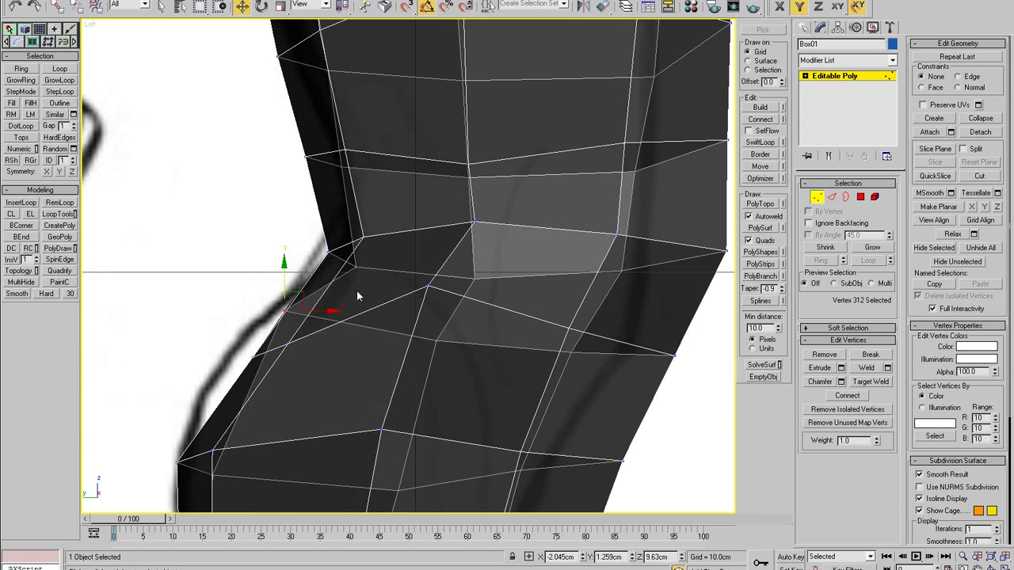
pyautogui.moveTo(305, 301); pyautogui.dragTo(327, 307)
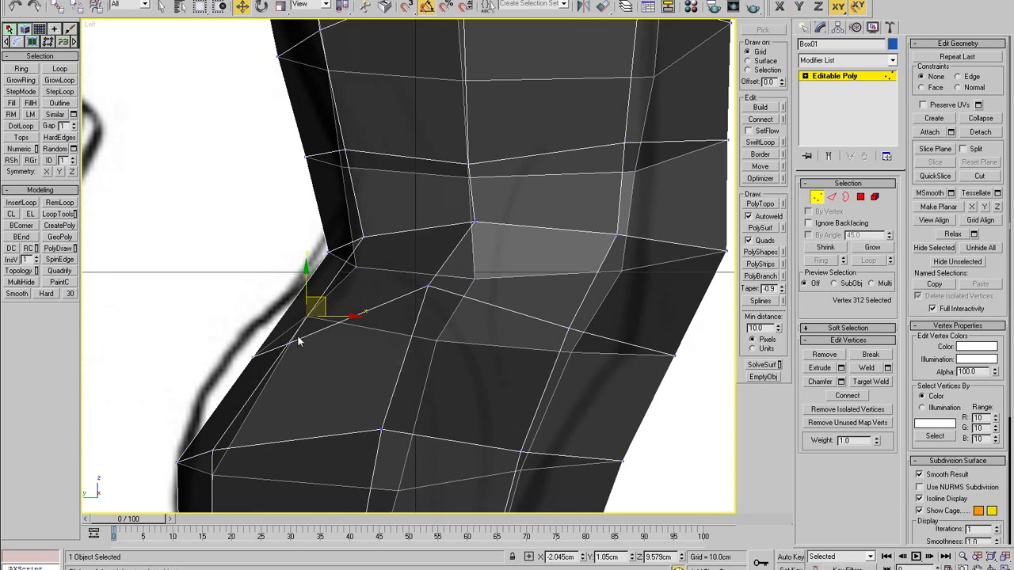
pyautogui.click(286, 343)
pyautogui.moveTo(286, 343); pyautogui.dragTo(316, 295)
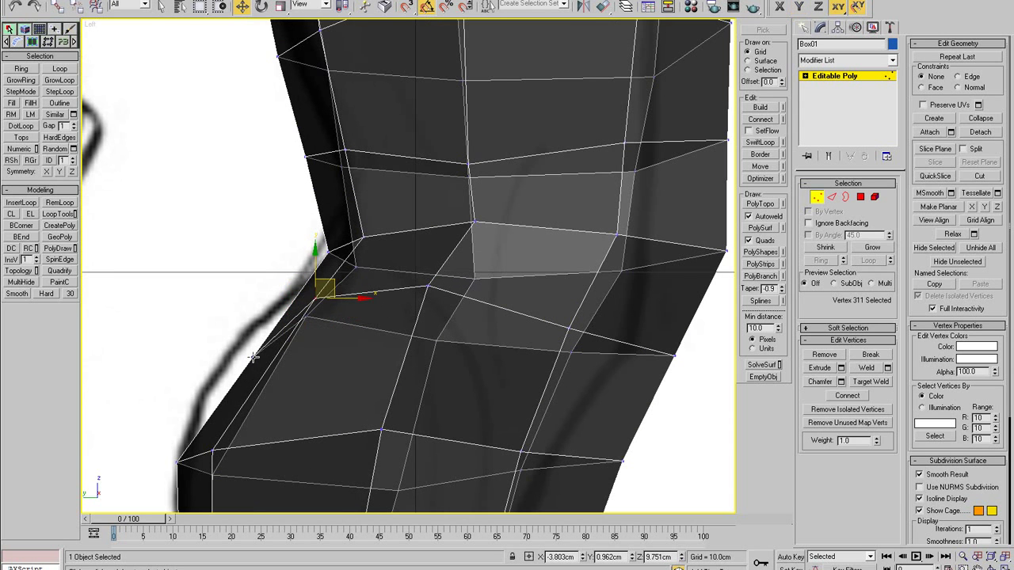
pyautogui.moveTo(252, 357); pyautogui.dragTo(292, 292)
pyautogui.click(324, 295)
# Step: Move the rear vertices of the loop at the knee bend backward to the drawn outline
pyautogui.moveTo(321, 262); pyautogui.dragTo(316, 277, button='middle')
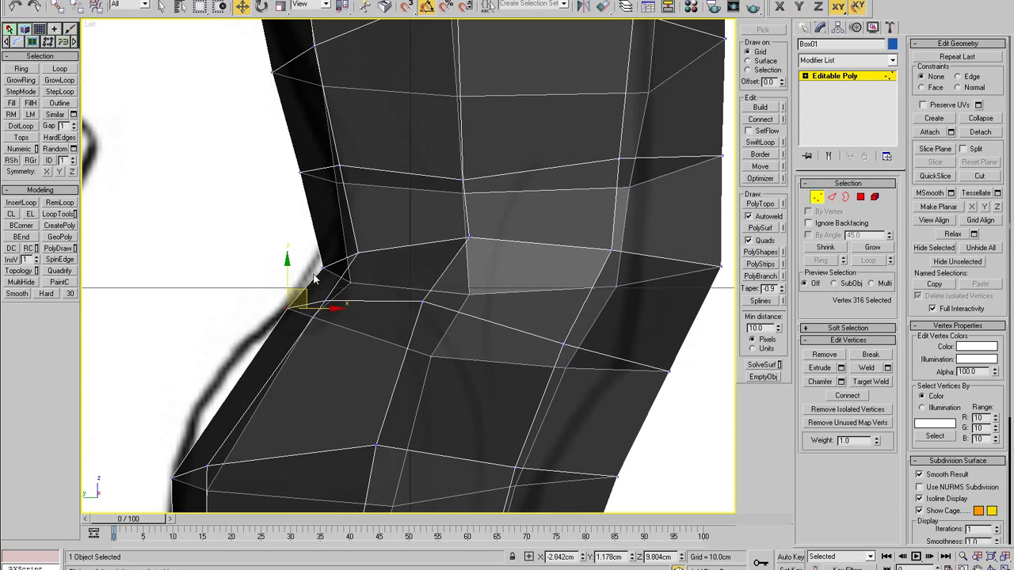
pyautogui.moveTo(324, 267); pyautogui.dragTo(311, 264)
pyautogui.click(347, 283)
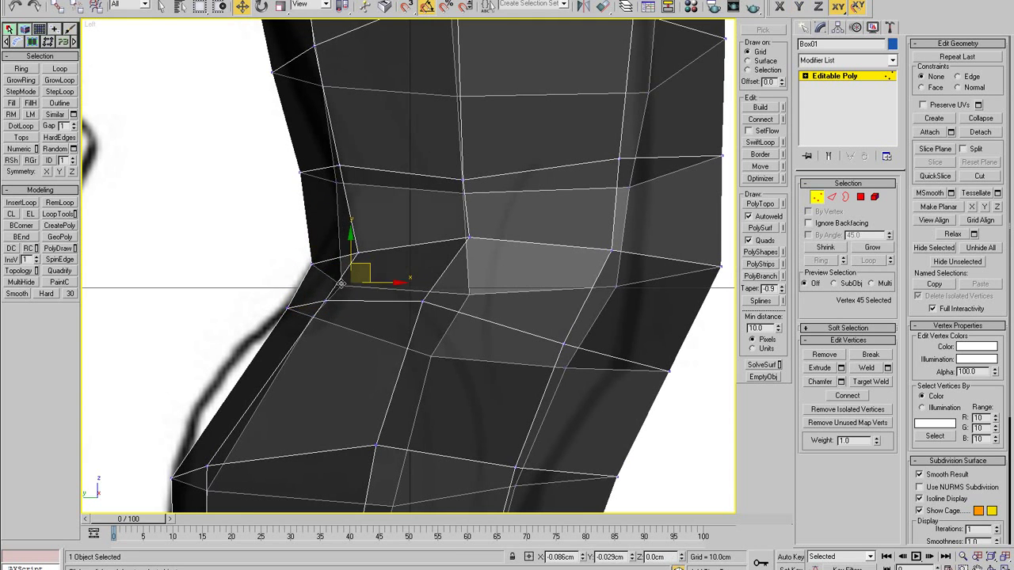
# Step: Move the vertices behind the knee horizontally and vertically onto the back-of-knee outline of the reference sketch
pyautogui.click(359, 251)
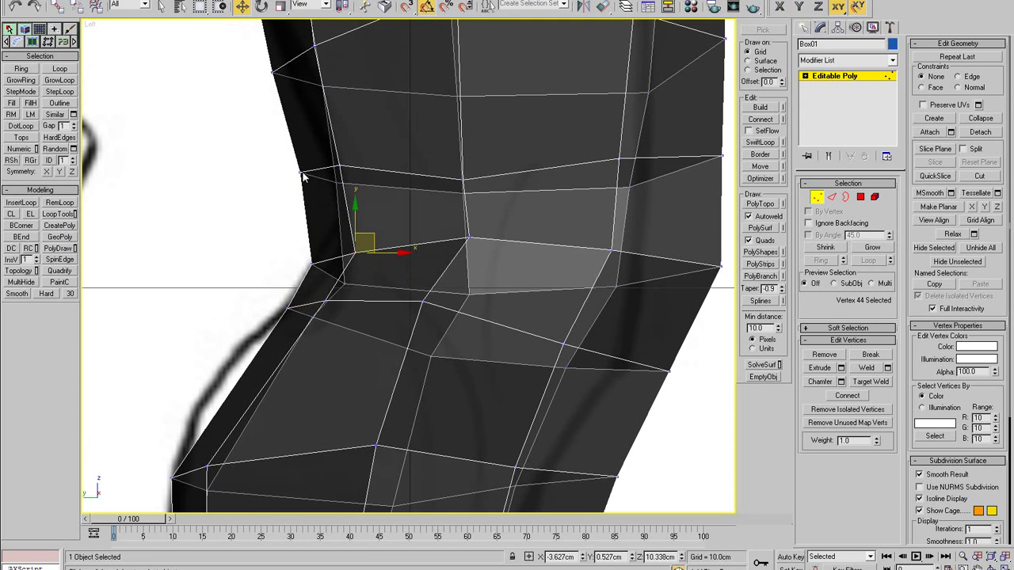
pyautogui.click(323, 199)
pyautogui.moveTo(316, 189); pyautogui.dragTo(317, 198, button='middle')
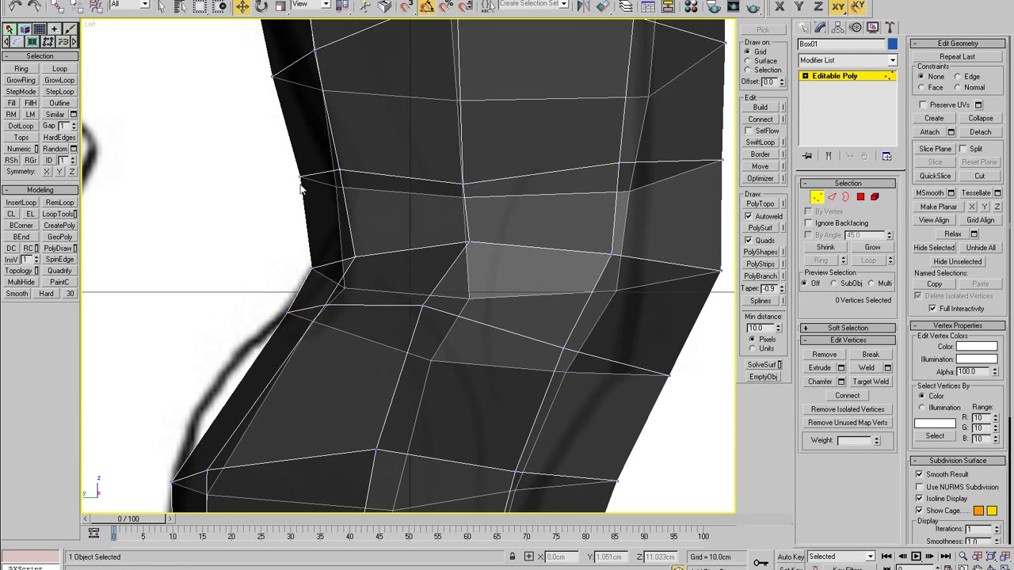
pyautogui.click(335, 170)
pyautogui.moveTo(343, 161); pyautogui.dragTo(383, 246)
pyautogui.moveTo(289, 299); pyautogui.dragTo(269, 297)
pyautogui.scroll(-2, 354, 265)
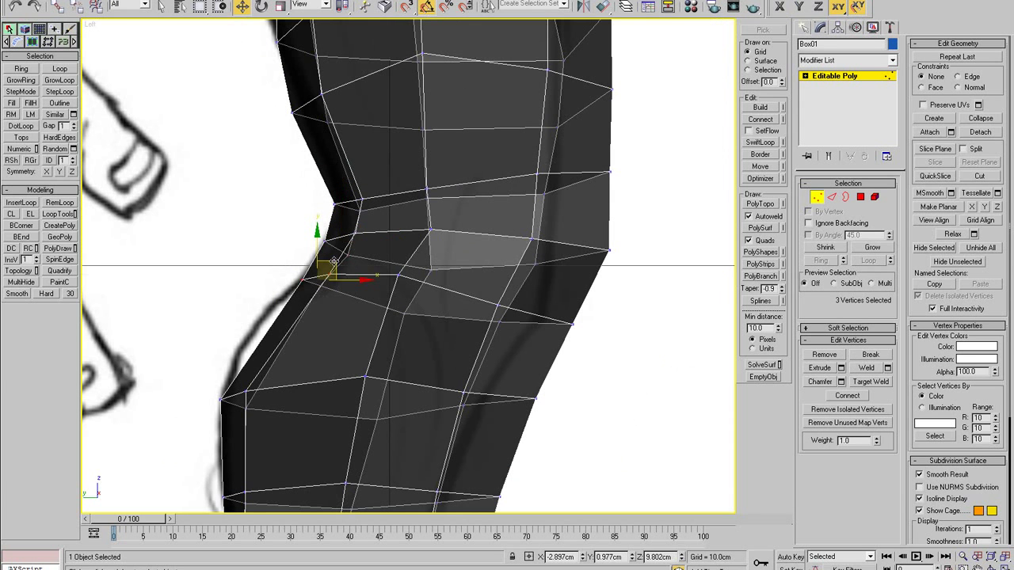
# Step: Lower the back and side vertices of the ring just below the knee so it slopes evenly toward the shin
pyautogui.moveTo(335, 264); pyautogui.dragTo(335, 272)
pyautogui.click(320, 287)
pyautogui.click(323, 281)
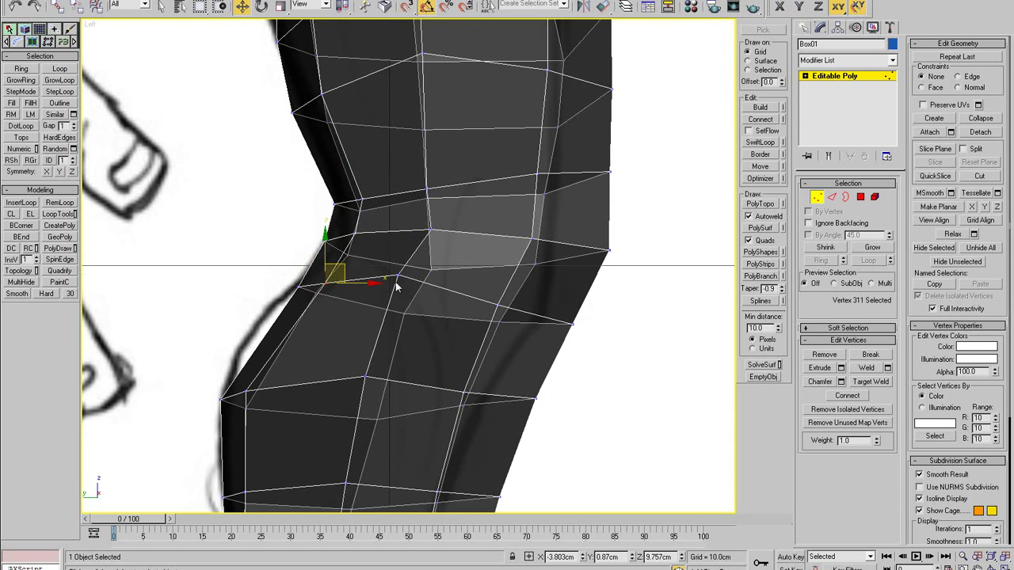
pyautogui.moveTo(399, 275); pyautogui.dragTo(401, 294)
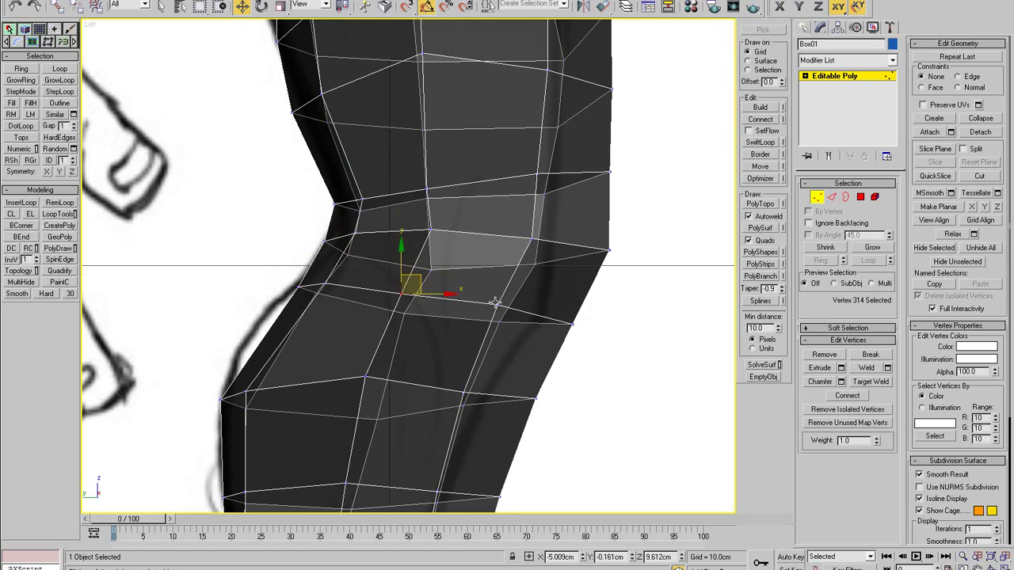
pyautogui.moveTo(495, 303); pyautogui.dragTo(499, 309)
# Step: Move the front shin vertex of the upper calf ring back toward the sketched shin outline
pyautogui.moveTo(564, 317); pyautogui.dragTo(544, 276, button='middle')
pyautogui.scroll(-3, 544, 274)
pyautogui.scroll(3, 548, 316)
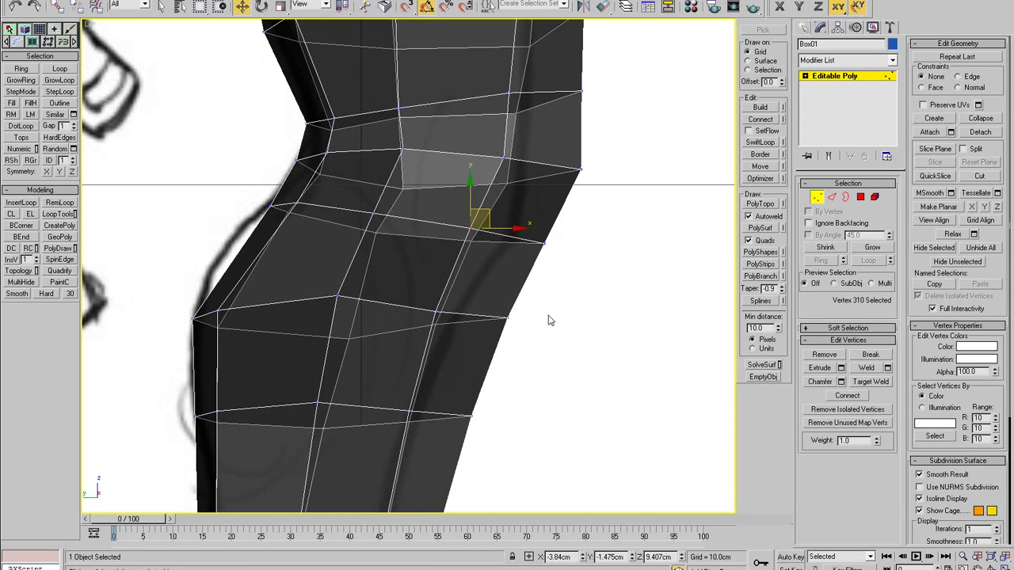
pyautogui.click(508, 317)
pyautogui.moveTo(540, 320); pyautogui.dragTo(499, 320)
pyautogui.moveTo(508, 358); pyautogui.dragTo(528, 248, button='middle')
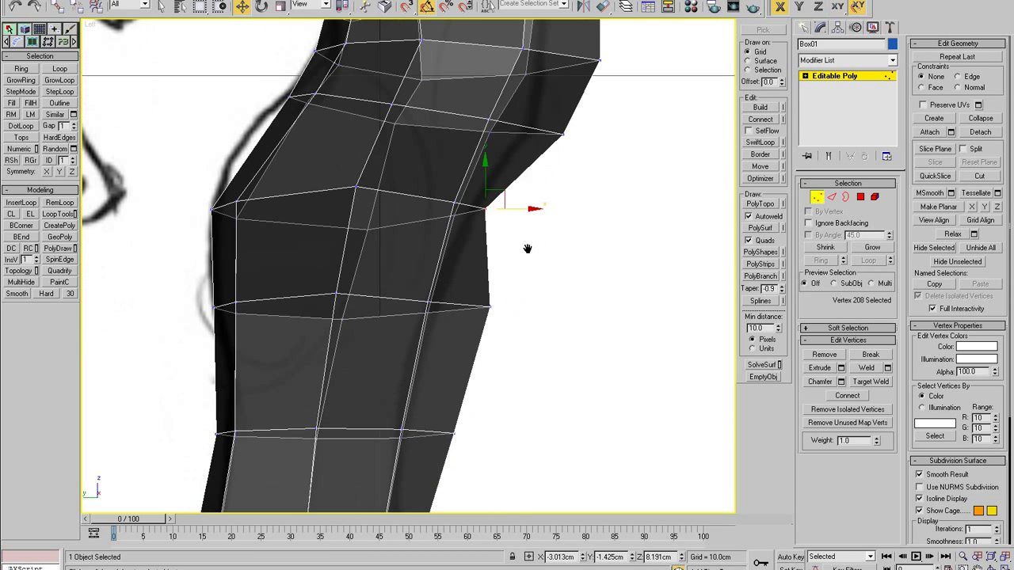
# Step: Select the side and front vertices of the lower leg rings down to the ankle and shift them backward
pyautogui.moveTo(405, 447); pyautogui.dragTo(396, 450)
pyautogui.scroll(-3, 398, 412)
pyautogui.moveTo(399, 385); pyautogui.dragTo(403, 336, button='middle')
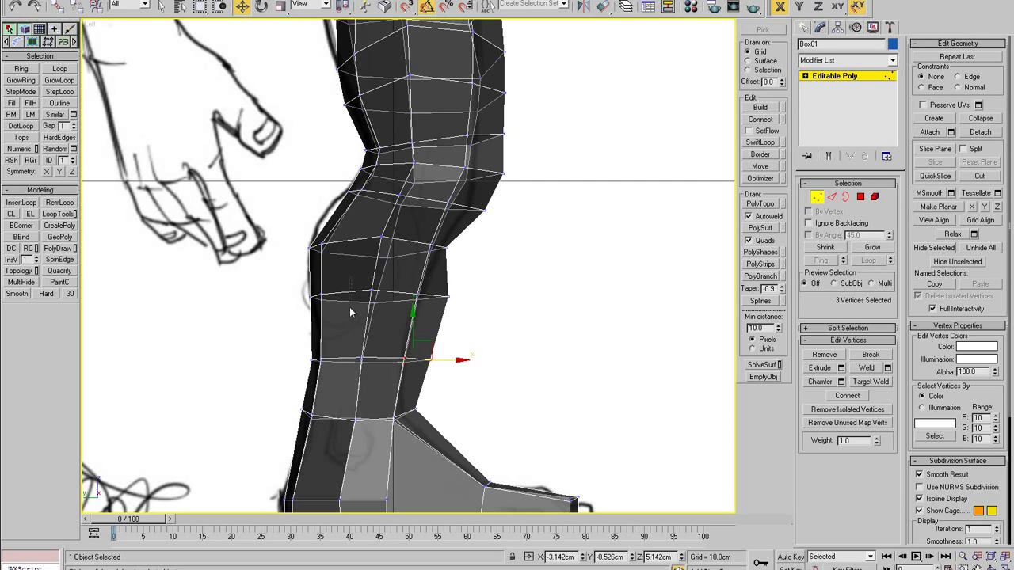
pyautogui.moveTo(350, 308); pyautogui.dragTo(455, 433)
pyautogui.moveTo(441, 359); pyautogui.dragTo(423, 358)
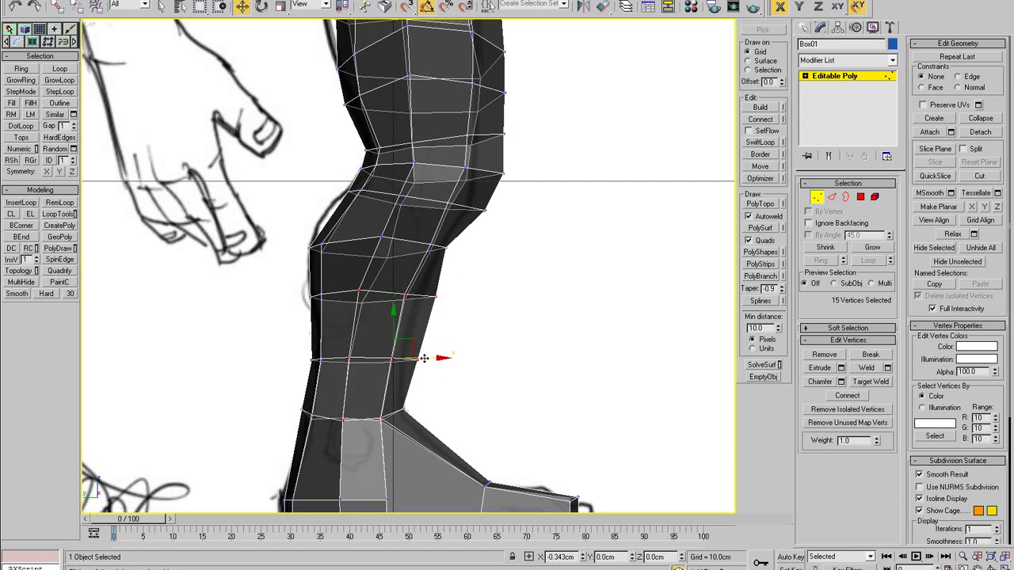
# Step: Pull the front vertices at mid-calf and just below the knee back to the sketched shin line
pyautogui.click(438, 297)
pyautogui.moveTo(459, 298); pyautogui.dragTo(446, 298)
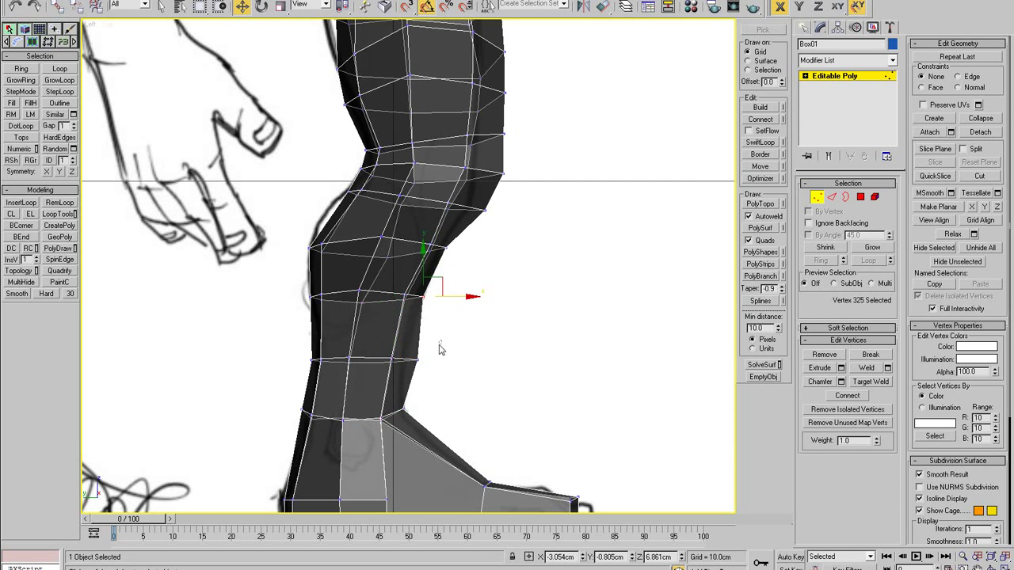
pyautogui.click(419, 360)
pyautogui.scroll(6, 440, 361)
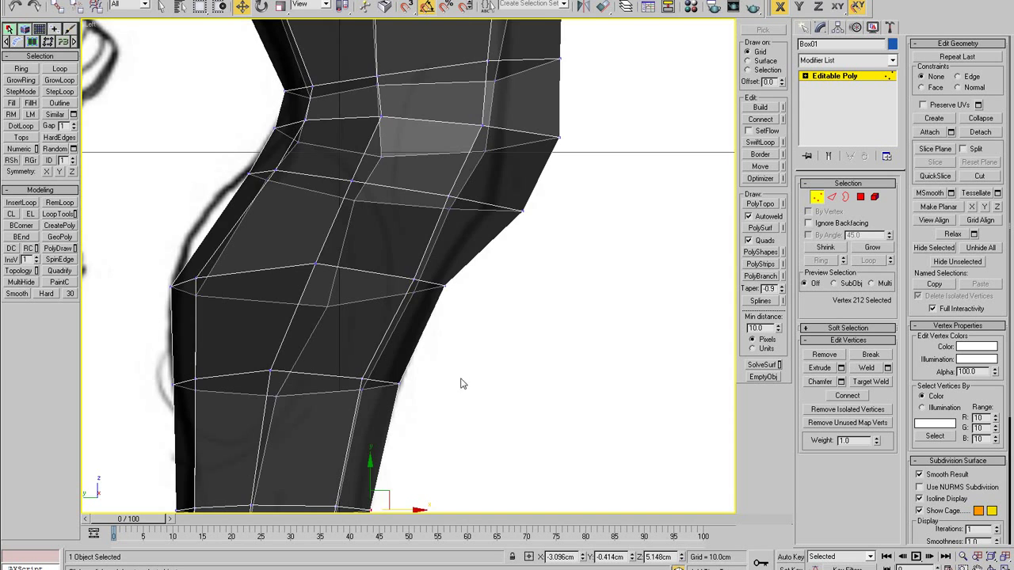
pyautogui.click(489, 314)
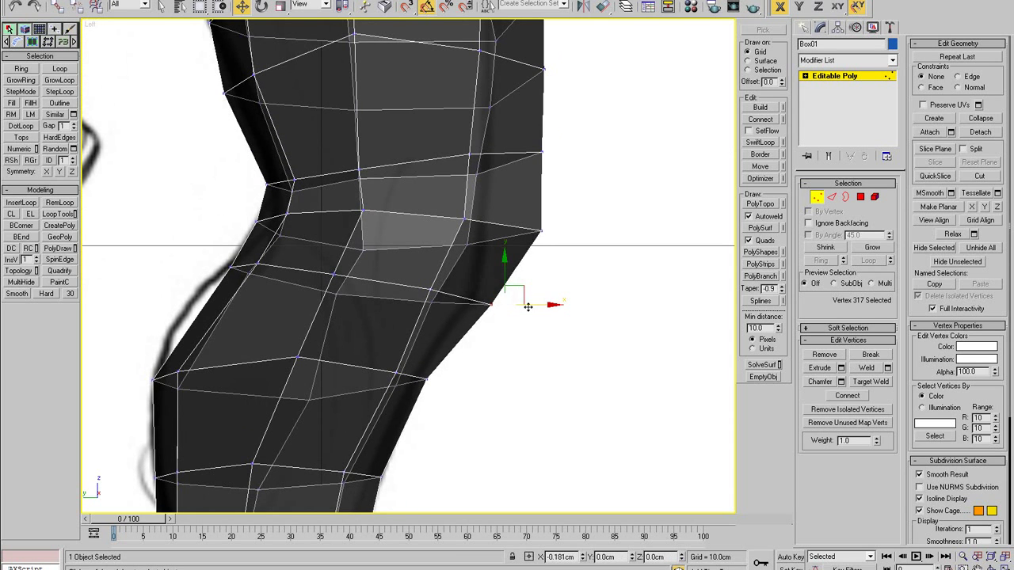
# Step: Move the side vertices above the knee and the two front knee vertices backward to match the sketched kneecap outline
pyautogui.moveTo(447, 195); pyautogui.dragTo(473, 284, button='middle')
pyautogui.moveTo(473, 280); pyautogui.dragTo(489, 318)
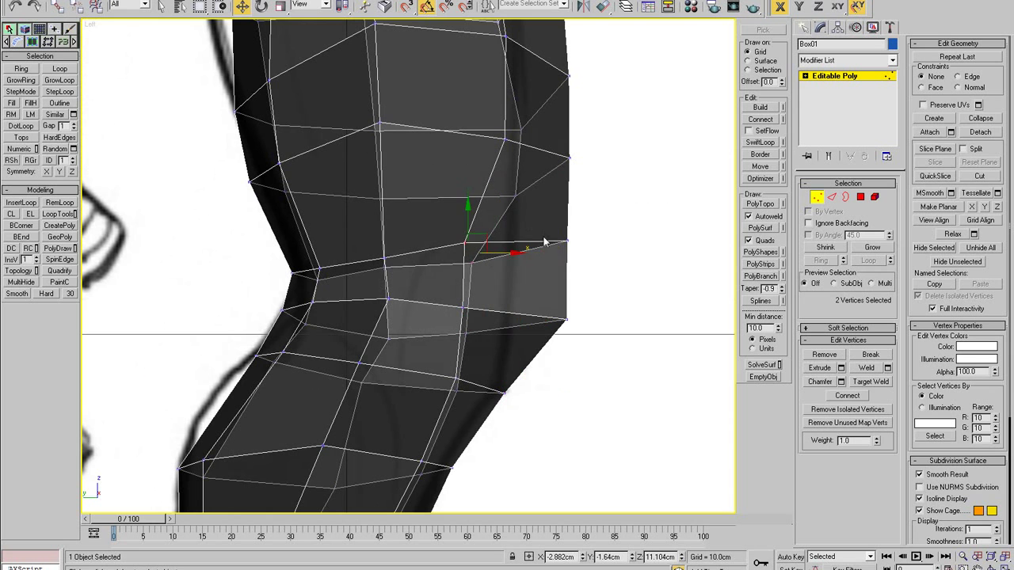
pyautogui.click(567, 241)
pyautogui.moveTo(567, 241); pyautogui.dragTo(550, 242)
pyautogui.moveTo(535, 304); pyautogui.dragTo(577, 371)
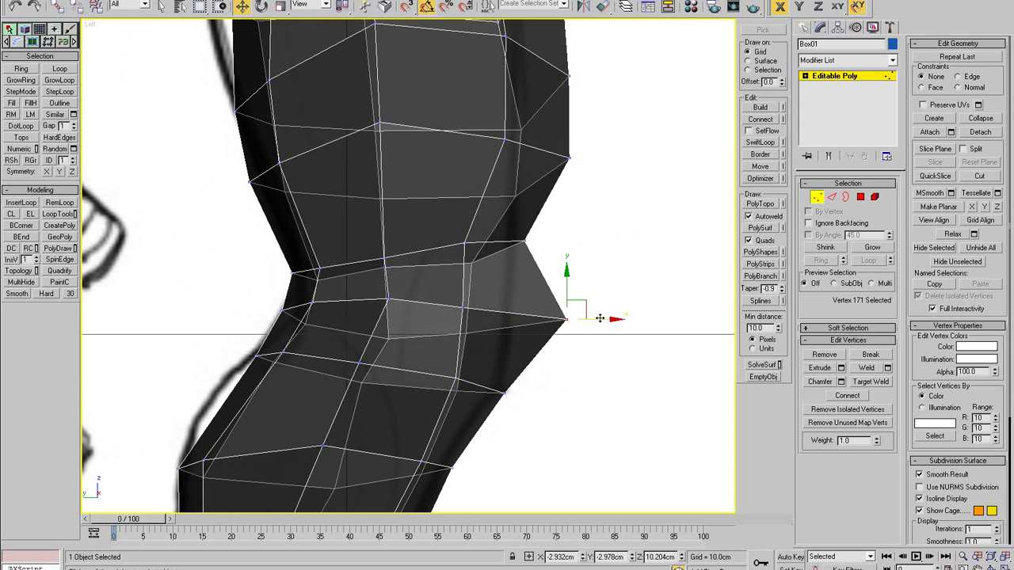
pyautogui.moveTo(599, 320); pyautogui.dragTo(549, 319)
# Step: Shift the side vertices of the upper and middle calf rings backward to straighten the edge line down the calf
pyautogui.scroll(-4, 454, 286)
pyautogui.scroll(2, 334, 365)
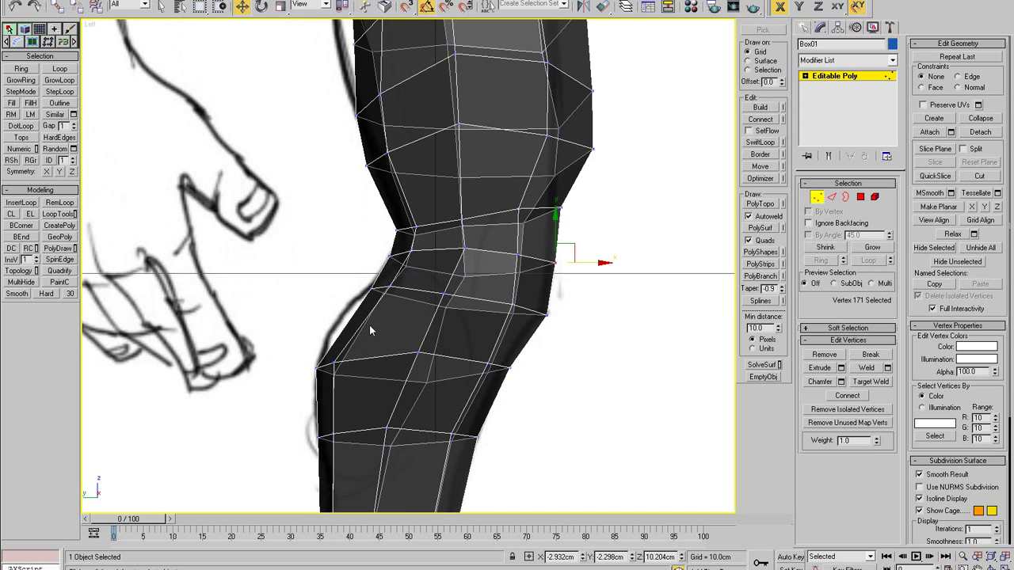
pyautogui.click(425, 387)
pyautogui.moveTo(452, 386); pyautogui.dragTo(438, 386)
pyautogui.moveTo(428, 391); pyautogui.dragTo(416, 297, button='middle')
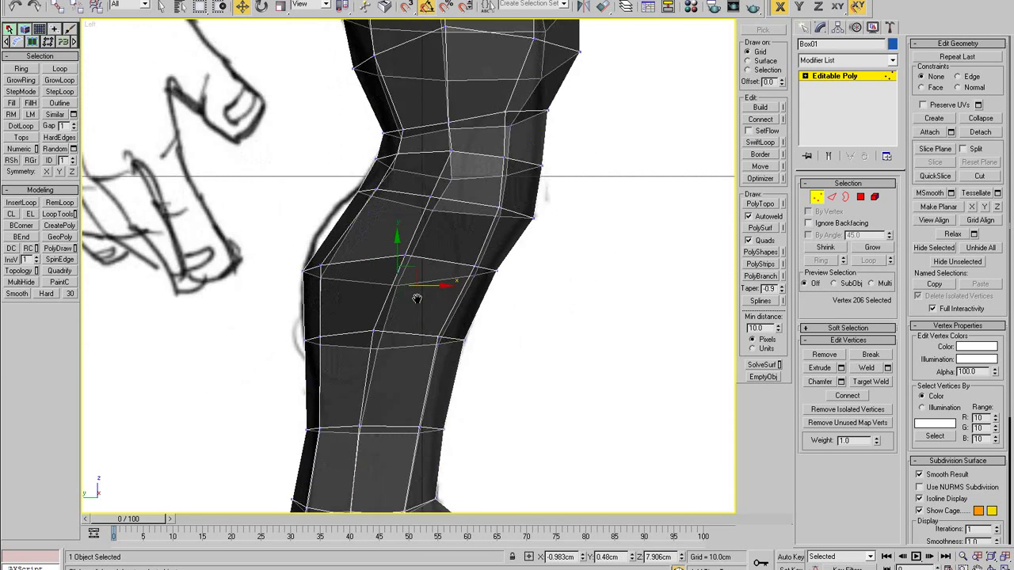
pyautogui.scroll(-2, 417, 298)
pyautogui.moveTo(406, 308); pyautogui.dragTo(381, 324)
pyautogui.click(383, 327)
pyautogui.scroll(4, 375, 277)
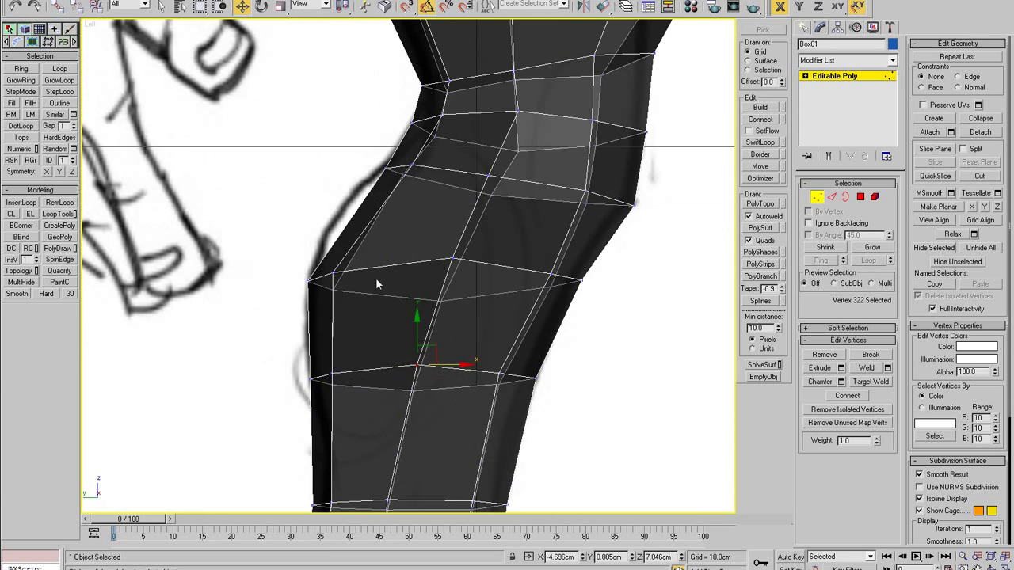
# Step: Fit the back vertices of the two calf rings to the sketched calf bulge and realign the upper ring's side vertices
pyautogui.moveTo(354, 262); pyautogui.dragTo(404, 254)
pyautogui.moveTo(281, 409); pyautogui.dragTo(282, 410)
pyautogui.moveTo(317, 379); pyautogui.dragTo(329, 327)
pyautogui.moveTo(440, 423); pyautogui.dragTo(441, 425)
pyautogui.moveTo(432, 397); pyautogui.dragTo(439, 361)
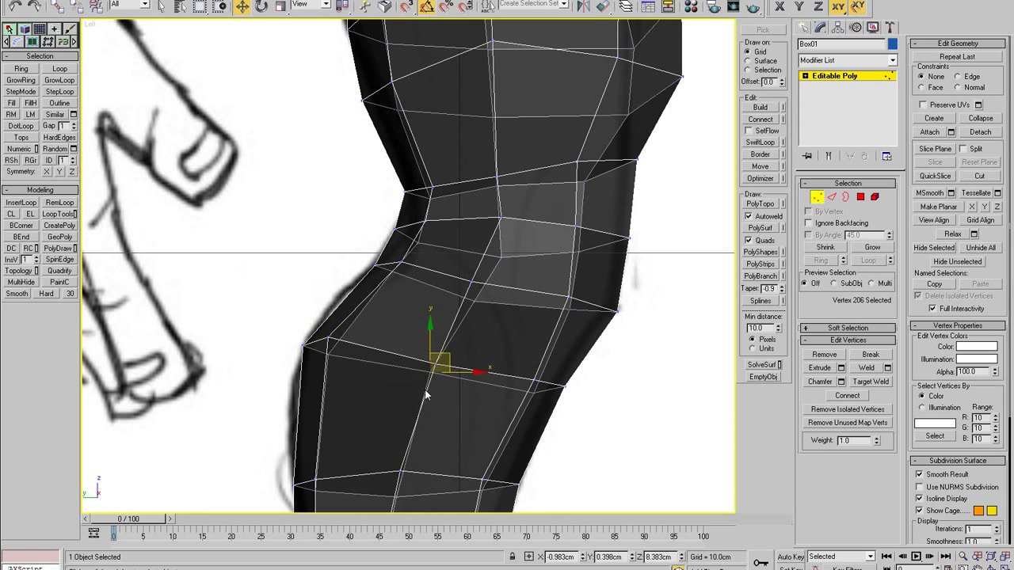
# Step: Reposition the back, side and front vertices of the mid-calf ring so it slopes down toward the shin
pyautogui.moveTo(417, 372); pyautogui.dragTo(416, 349, button='middle')
pyautogui.scroll(-3, 415, 348)
pyautogui.moveTo(392, 383); pyautogui.dragTo(378, 364)
pyautogui.click(408, 408)
pyautogui.moveTo(409, 408); pyautogui.dragTo(428, 354)
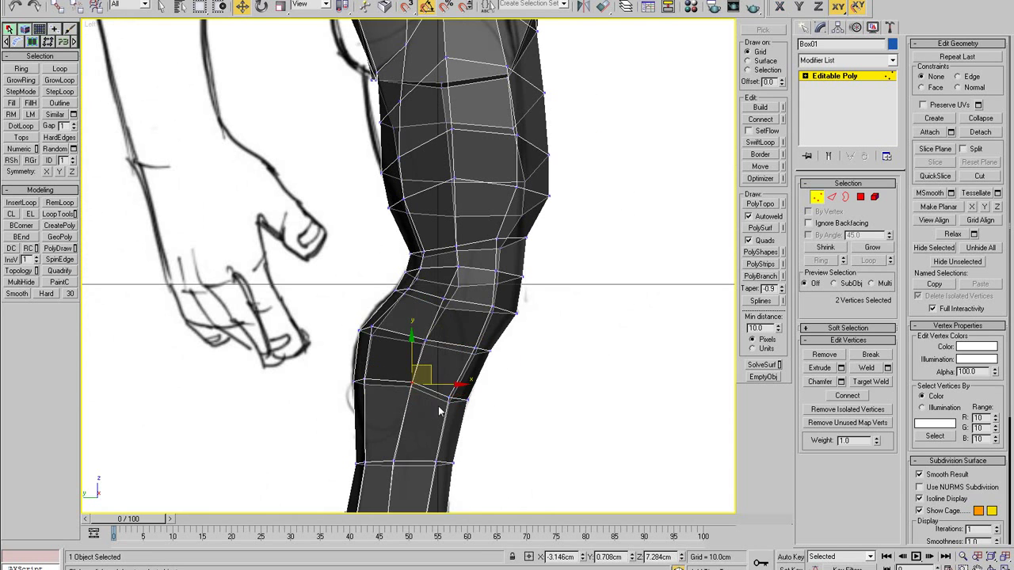
pyautogui.moveTo(439, 407); pyautogui.dragTo(457, 384)
pyautogui.moveTo(403, 366); pyautogui.dragTo(401, 301, button='middle')
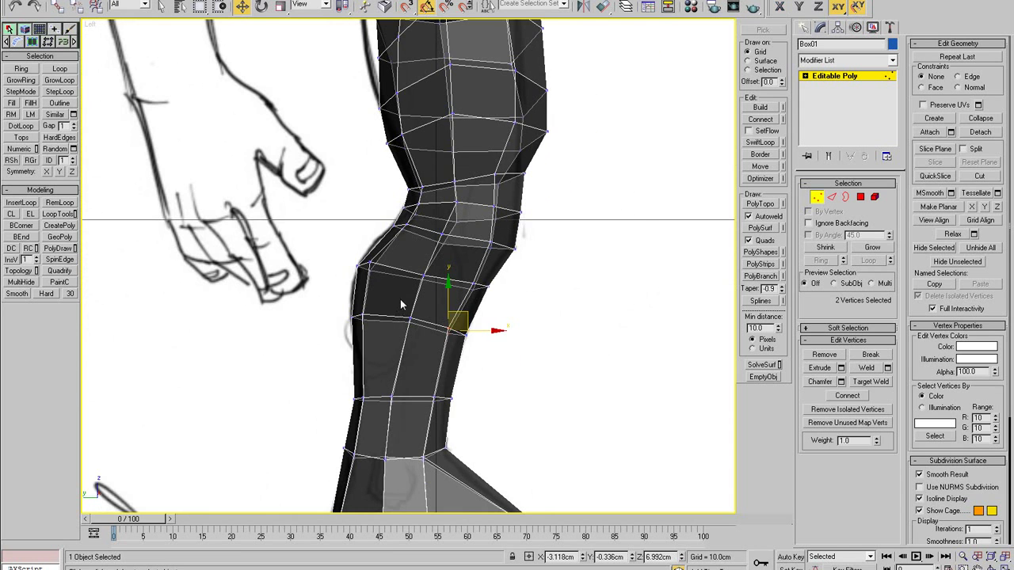
pyautogui.moveTo(326, 331); pyautogui.dragTo(427, 308)
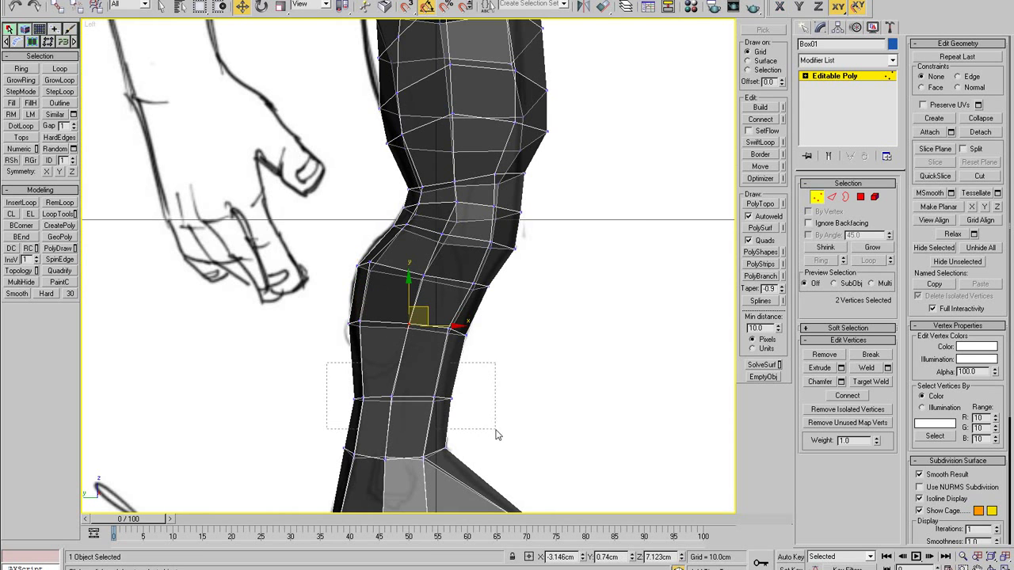
# Step: Select the lower calf ring, raise it, and refine its position along the sketched leg
pyautogui.moveTo(495, 434); pyautogui.dragTo(496, 434)
pyautogui.moveTo(405, 381); pyautogui.dragTo(412, 359)
pyautogui.moveTo(479, 385)
pyautogui.mouseDown()
pyautogui.moveTo(432, 370)
pyautogui.moveTo(475, 379)
pyautogui.mouseUp()
# Step: Shift the back and side vertices of the ankle ring forward to match the sketch, undoing the surplus move
pyautogui.moveTo(459, 428); pyautogui.dragTo(478, 380, button='middle')
pyautogui.moveTo(481, 429); pyautogui.dragTo(480, 427)
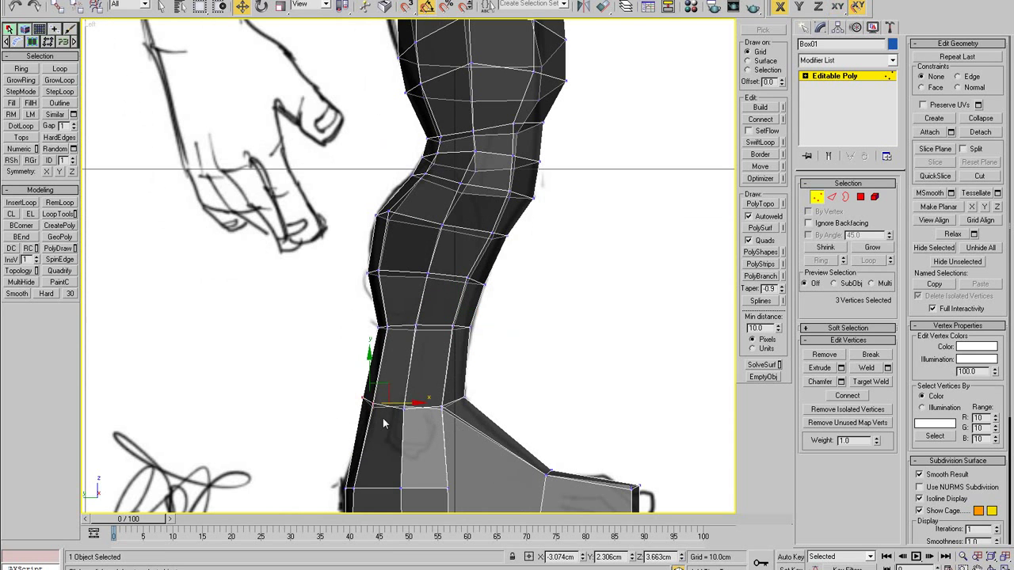
pyautogui.moveTo(402, 426); pyautogui.dragTo(448, 408)
pyautogui.hotkey('ctrl', 'z')
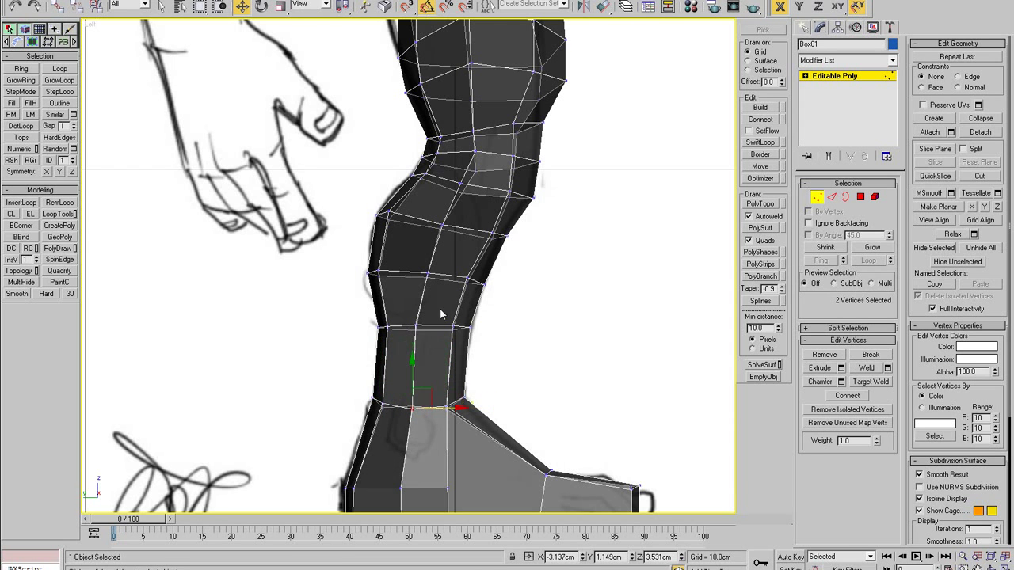
# Step: Move the front-side vertices of the lower thigh backward to even out the spacing above the knee
pyautogui.scroll(-3, 438, 309)
pyautogui.moveTo(482, 255); pyautogui.dragTo(472, 371, button='middle')
pyautogui.scroll(5, 473, 371)
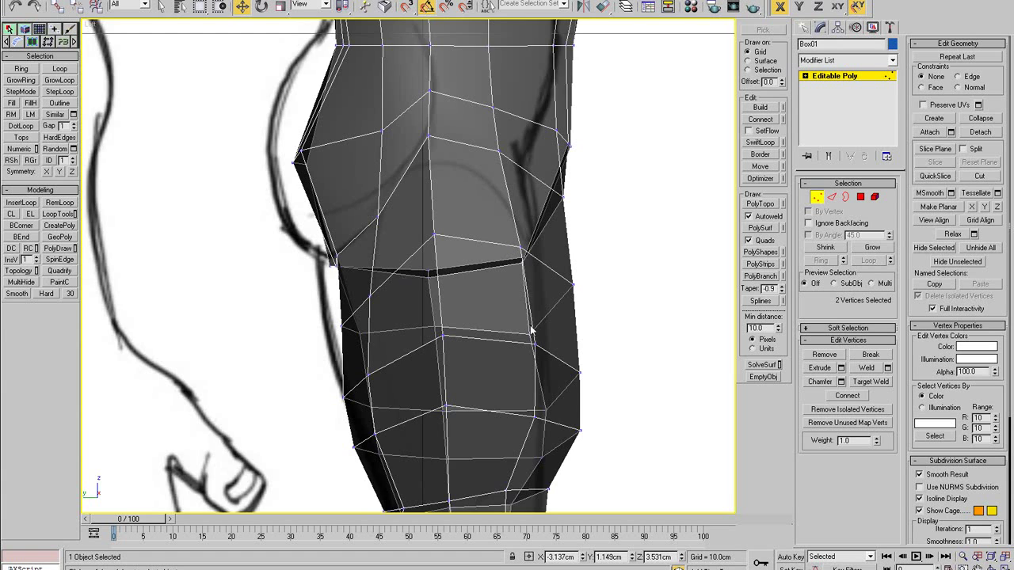
pyautogui.moveTo(480, 339); pyautogui.dragTo(427, 308)
pyautogui.click(464, 314)
pyautogui.moveTo(459, 247); pyautogui.dragTo(467, 294, button='middle')
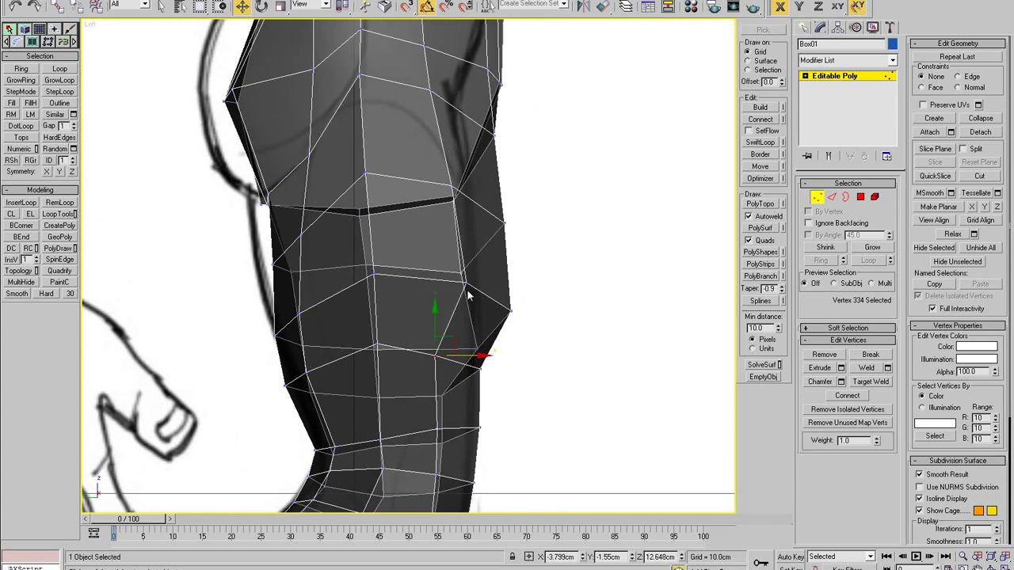
# Step: Turn off the see-through display and move the front-side thigh vertices up to the hip crease backward into line
pyautogui.hotkey('alt', 'x')
pyautogui.moveTo(465, 282); pyautogui.dragTo(420, 282)
pyautogui.moveTo(428, 214); pyautogui.dragTo(473, 312, button='middle')
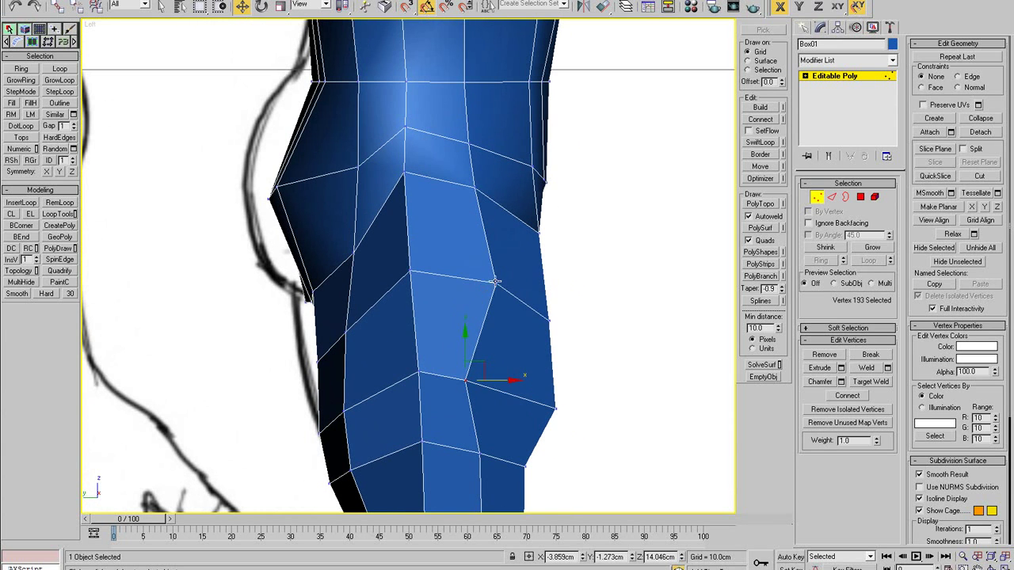
pyautogui.moveTo(495, 281); pyautogui.dragTo(460, 281)
pyautogui.moveTo(475, 190); pyautogui.dragTo(460, 187)
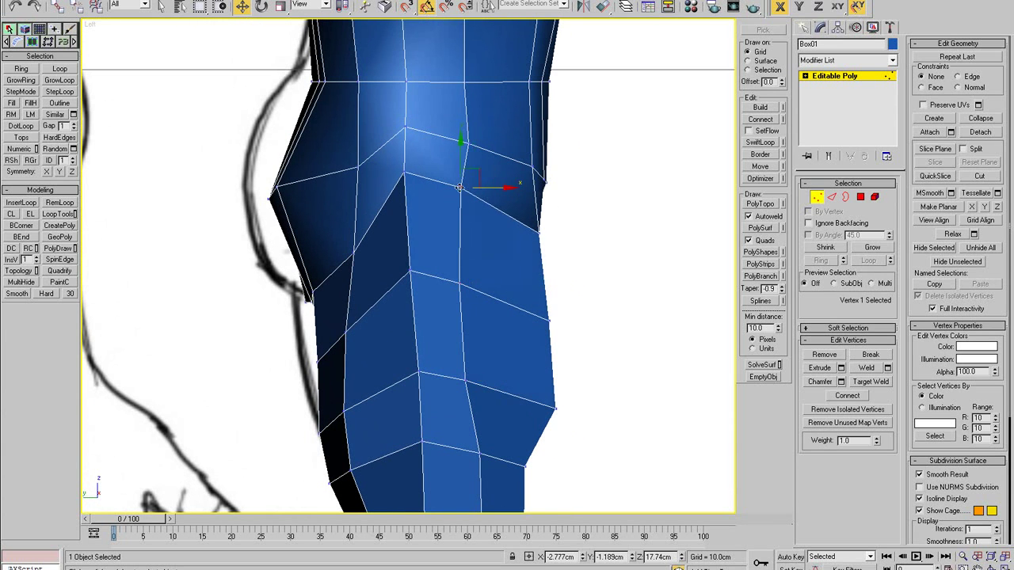
# Step: Move the side vertices of the buttock and hip crease toward the back and turn the see-through display on again
pyautogui.click(354, 168)
pyautogui.moveTo(354, 168); pyautogui.dragTo(309, 168)
pyautogui.click(351, 252)
pyautogui.moveTo(351, 254); pyautogui.dragTo(331, 253)
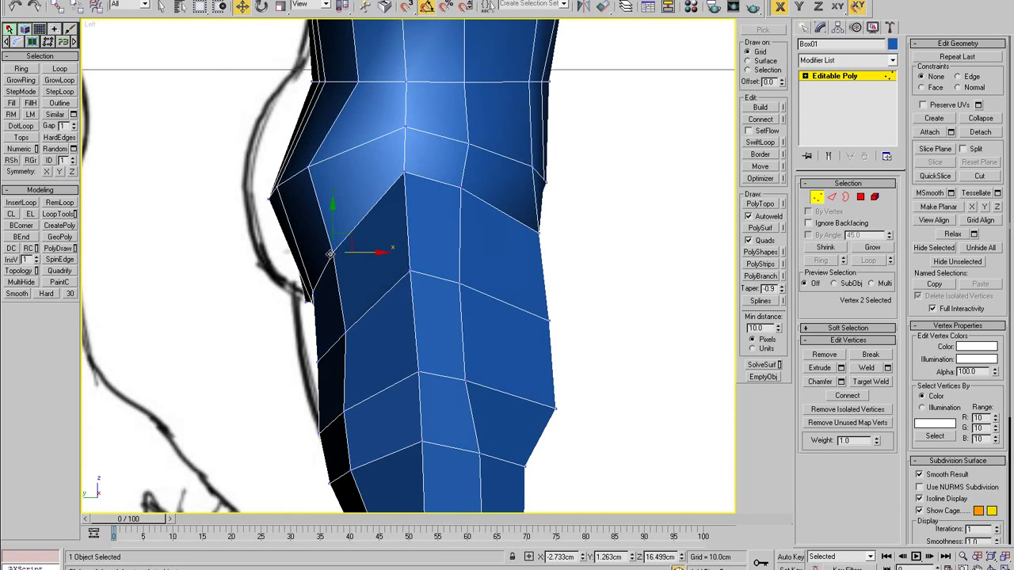
pyautogui.scroll(-3, 330, 253)
pyautogui.moveTo(278, 215); pyautogui.dragTo(304, 213)
pyautogui.hotkey('alt', 'x')
pyautogui.scroll(3, 329, 263)
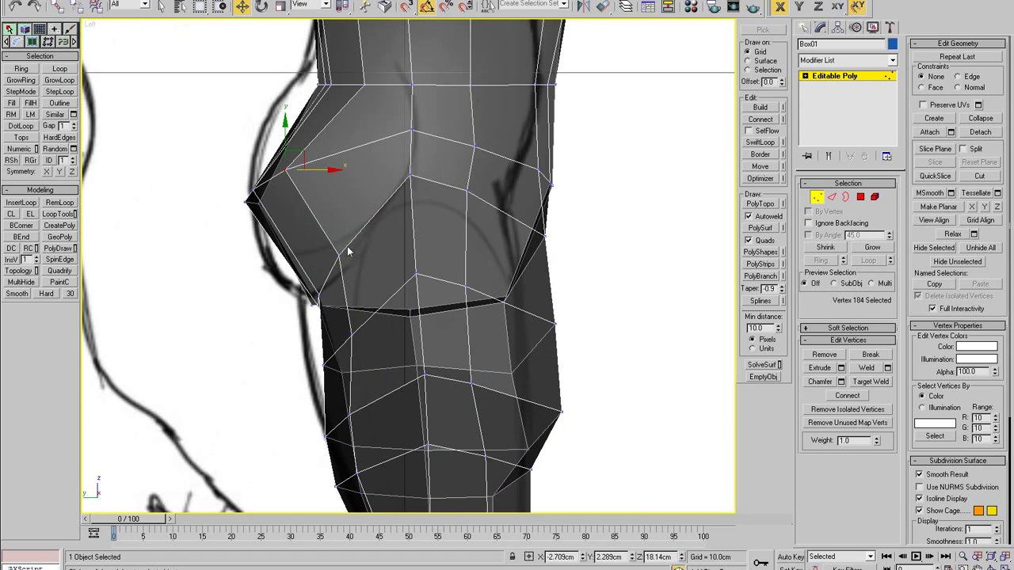
# Step: Shift the vertices along the back of the thigh and under the buttock backward to the sketched outline
pyautogui.moveTo(347, 246); pyautogui.dragTo(279, 391)
pyautogui.moveTo(372, 318); pyautogui.dragTo(331, 335)
pyautogui.moveTo(355, 408); pyautogui.dragTo(344, 347, button='middle')
pyautogui.click(344, 348)
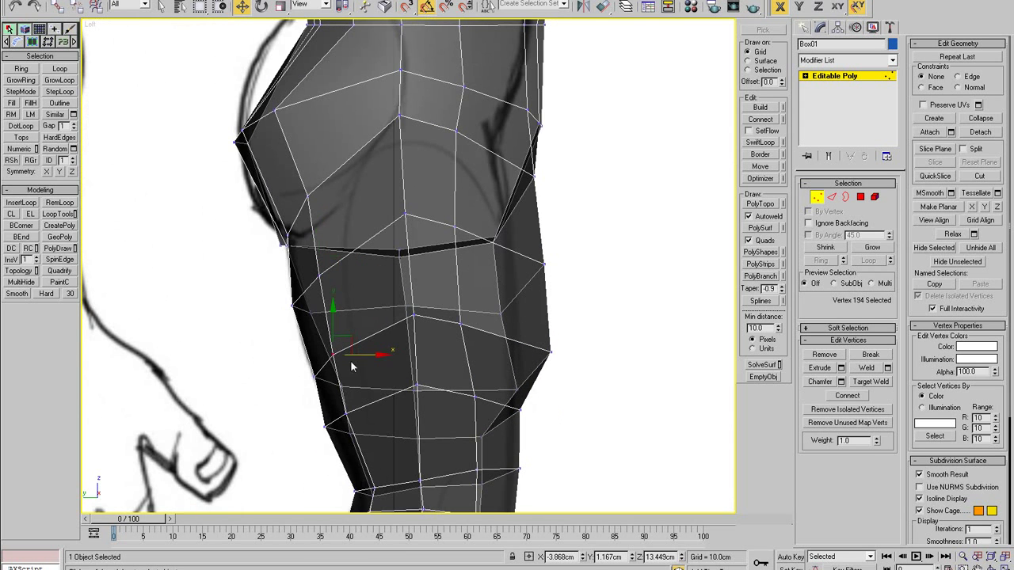
# Step: Move the front thigh vertices and the neighbouring front-side vertex backward to match the sketched thigh outline
pyautogui.scroll(-2, 354, 342)
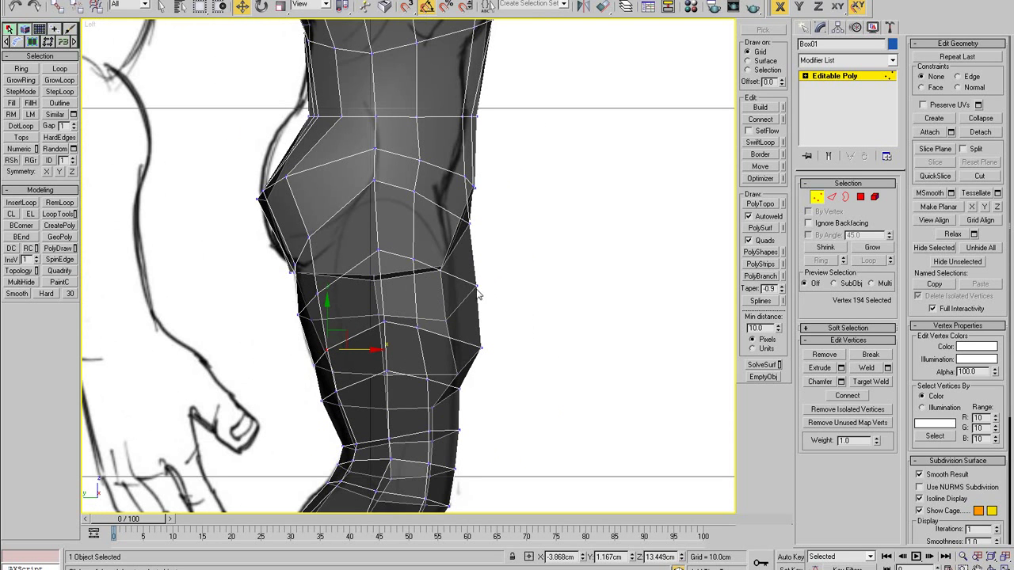
pyautogui.moveTo(477, 286); pyautogui.dragTo(452, 287)
pyautogui.moveTo(482, 349); pyautogui.dragTo(429, 374)
pyautogui.moveTo(445, 321); pyautogui.dragTo(427, 321)
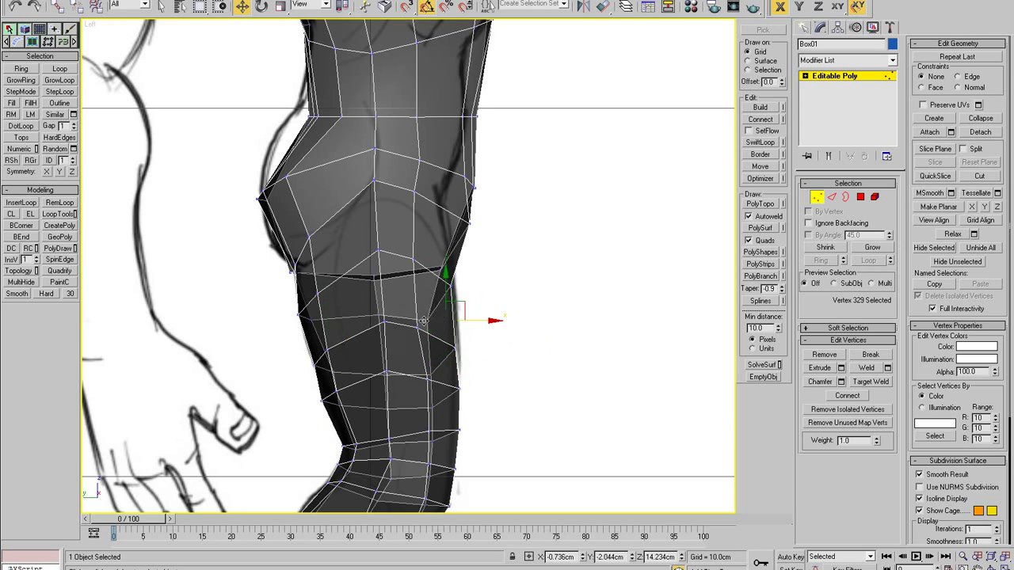
# Step: Fit the front vertices at the top of the thigh and lower belly to the sketched front outline
pyautogui.moveTo(447, 280); pyautogui.dragTo(452, 398, button='middle')
pyautogui.moveTo(501, 343); pyautogui.dragTo(448, 390)
pyautogui.click(447, 388)
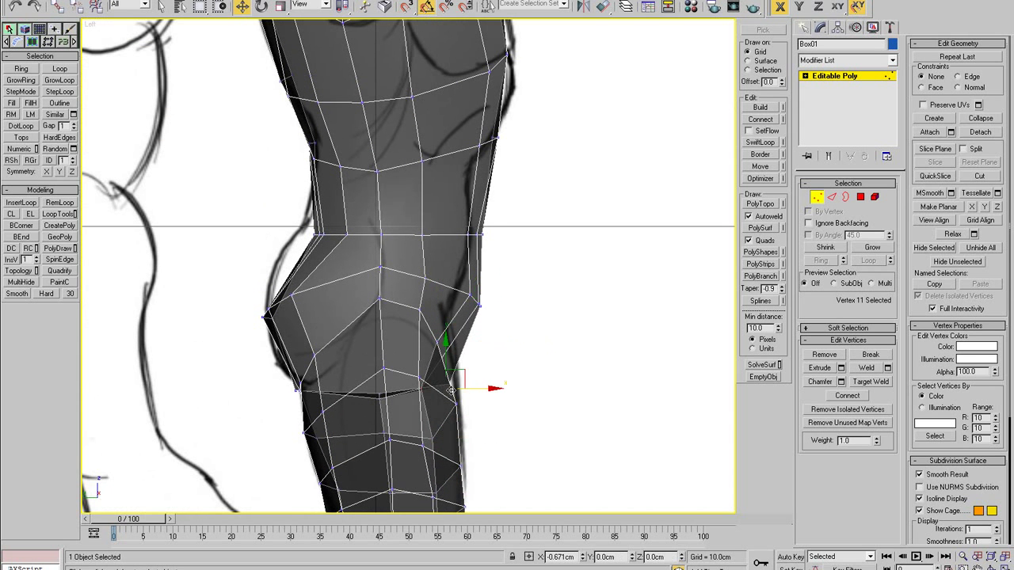
pyautogui.moveTo(471, 335); pyautogui.dragTo(470, 357, button='middle')
pyautogui.moveTo(452, 339); pyautogui.dragTo(451, 341)
pyautogui.moveTo(500, 321); pyautogui.dragTo(475, 325)
# Step: Fit the front vertices at the top of the thigh to the sketched outline in the side view
pyautogui.click(422, 299)
pyautogui.moveTo(422, 298); pyautogui.dragTo(412, 251, button='middle')
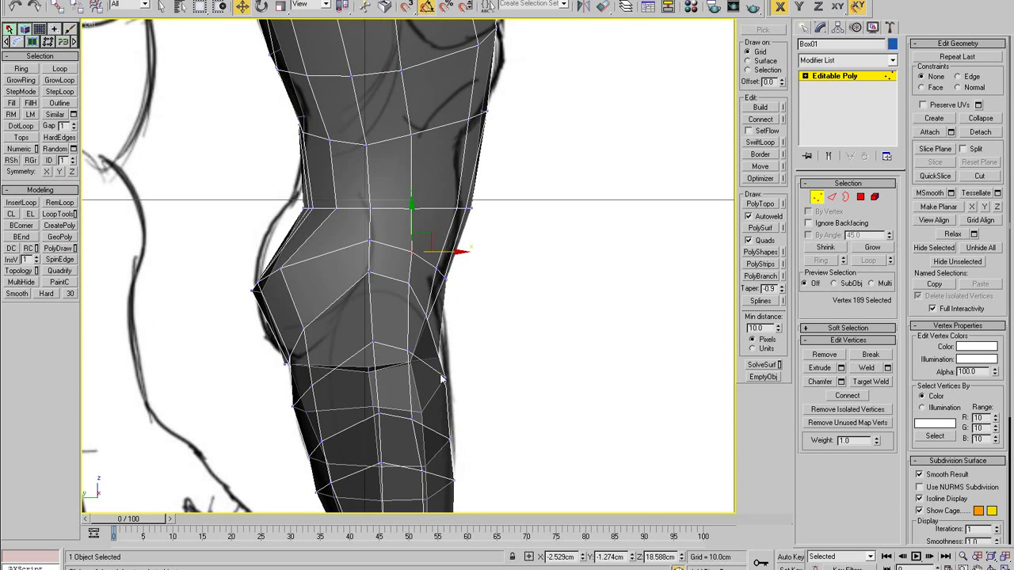
pyautogui.click(449, 376)
pyautogui.click(434, 316)
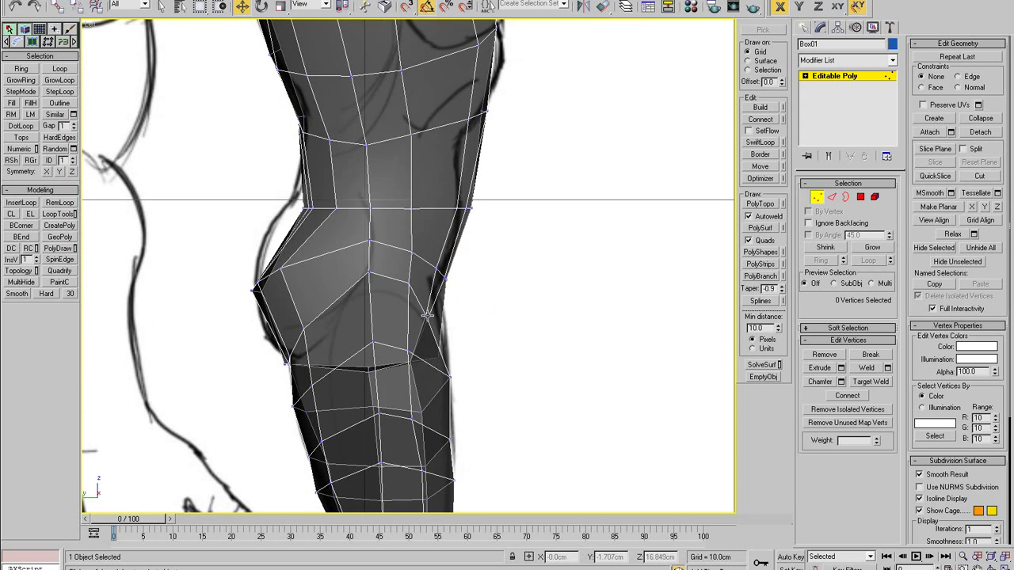
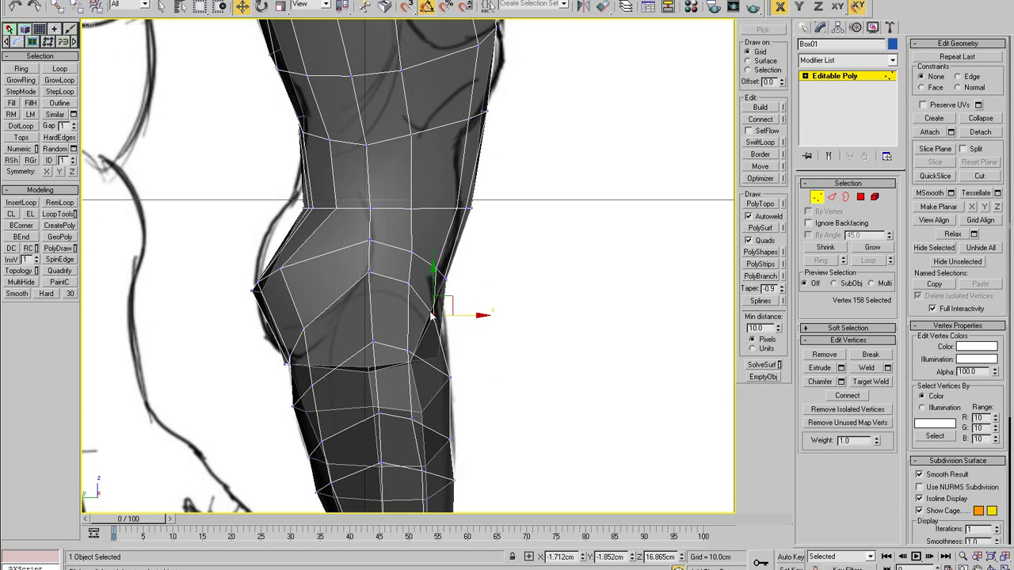
pyautogui.click(432, 314)
pyautogui.click(432, 314)
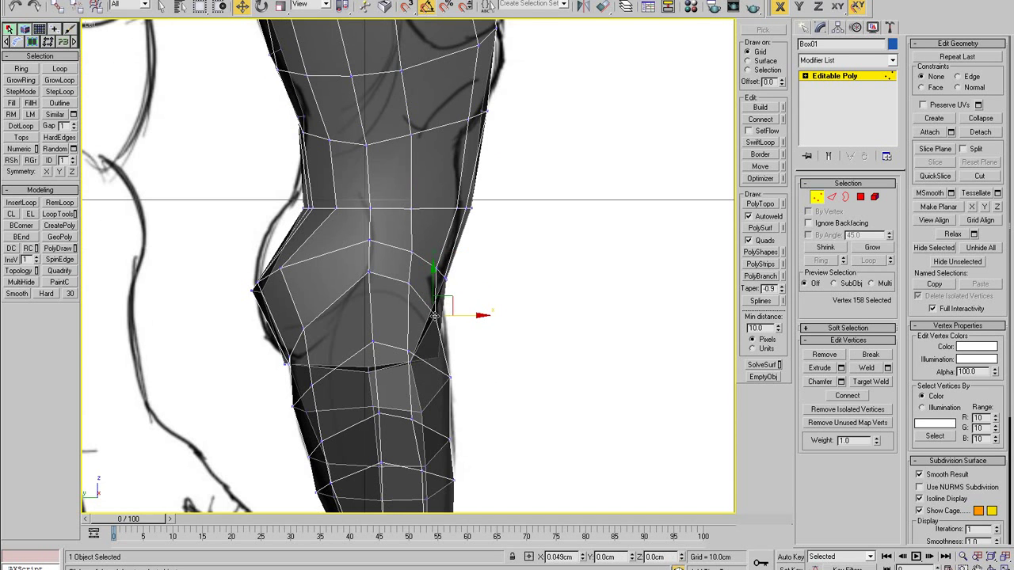
pyautogui.scroll(3, 457, 348)
pyautogui.click(444, 314)
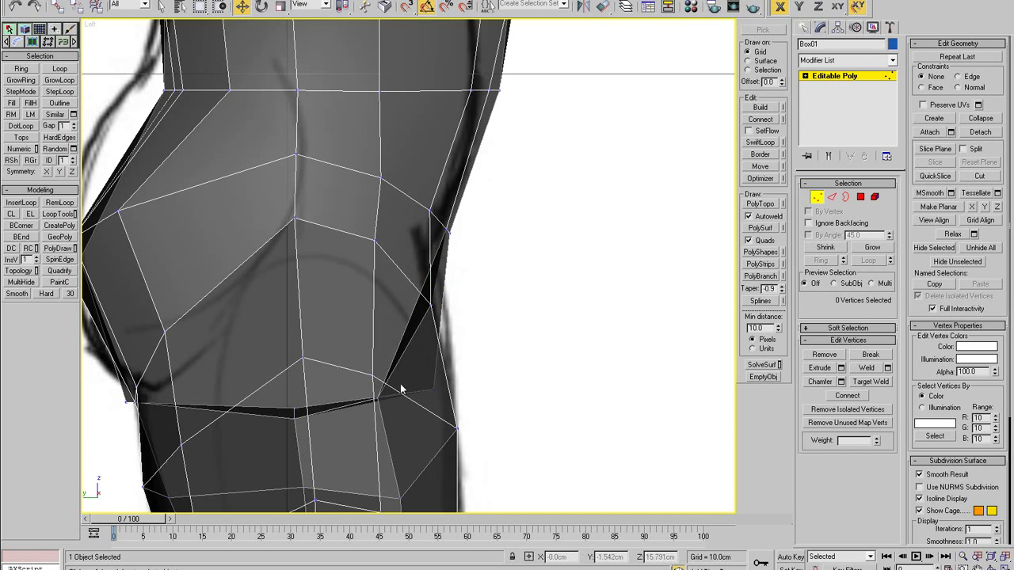
# Step: Turn off the see-through display in the perspective view and move the front crotch vertex backward from a low viewpoint
pyautogui.click(434, 389)
pyautogui.hotkey('alt', 'w')
pyautogui.rightClick(570, 405)
pyautogui.hotkey('alt', 'w')
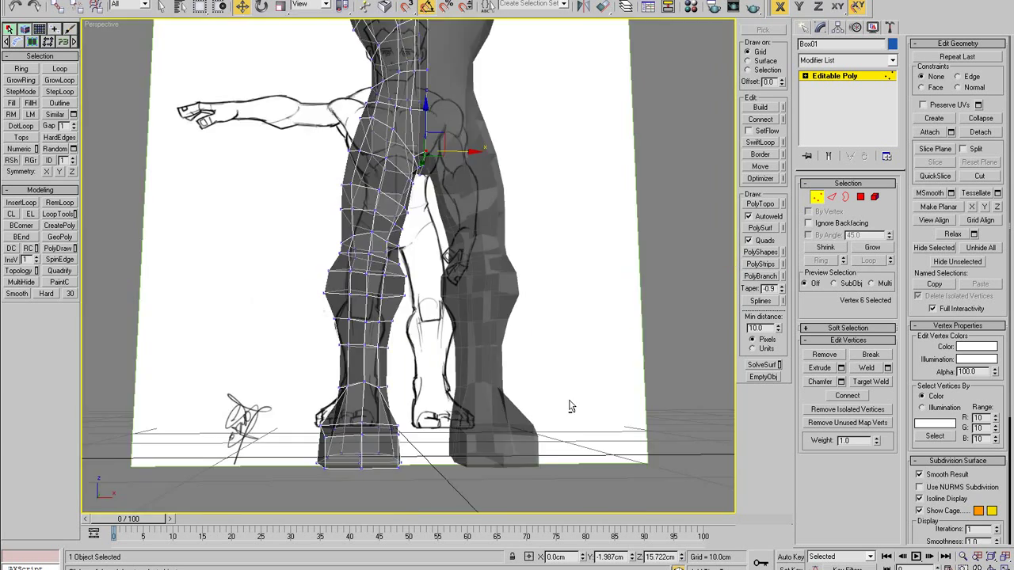
pyautogui.hotkey('alt', 'w')
pyautogui.hotkey('alt', 'w')
pyautogui.hotkey('alt', 'x')
pyautogui.moveTo(495, 269)
pyautogui.mouseDown(button='middle')
pyautogui.moveTo(473, 415)
pyautogui.moveTo(430, 323)
pyautogui.moveTo(417, 220)
pyautogui.mouseUp(button='middle')
pyautogui.moveTo(406, 224); pyautogui.dragTo(409, 231)
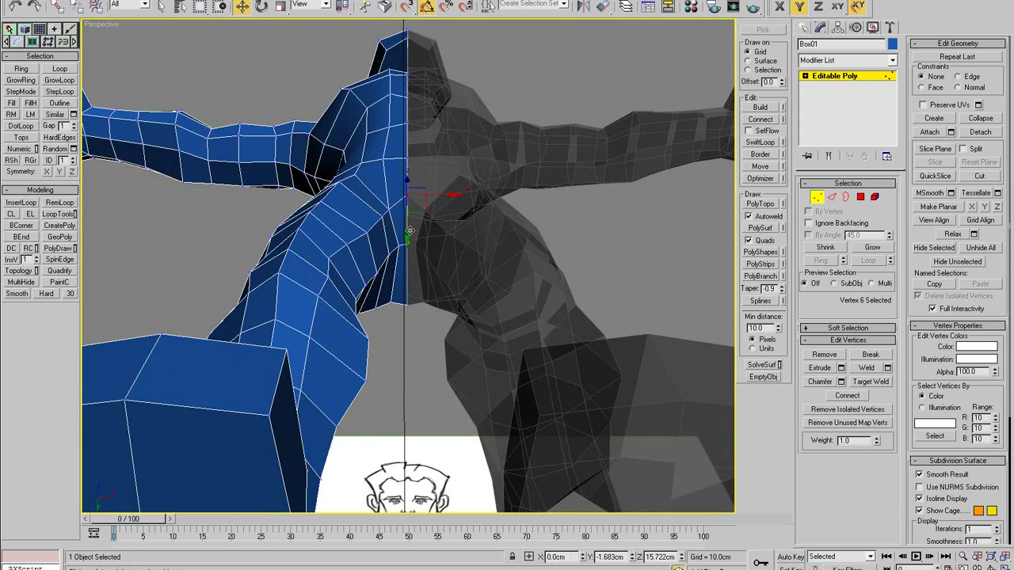
# Step: Adjust the depth of the inner front thigh vertices below the crotch in the perspective view
pyautogui.click(389, 206)
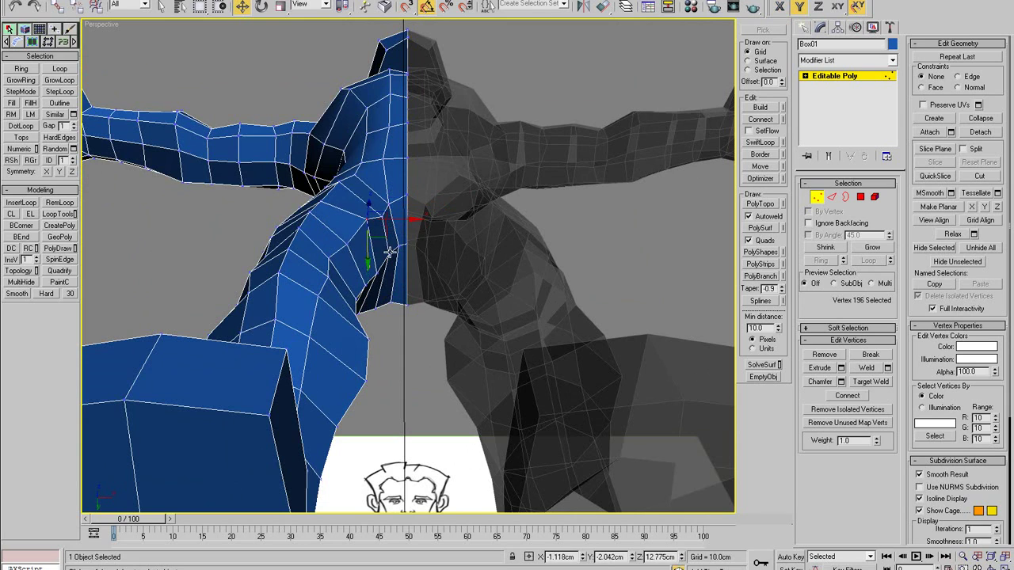
pyautogui.click(347, 245)
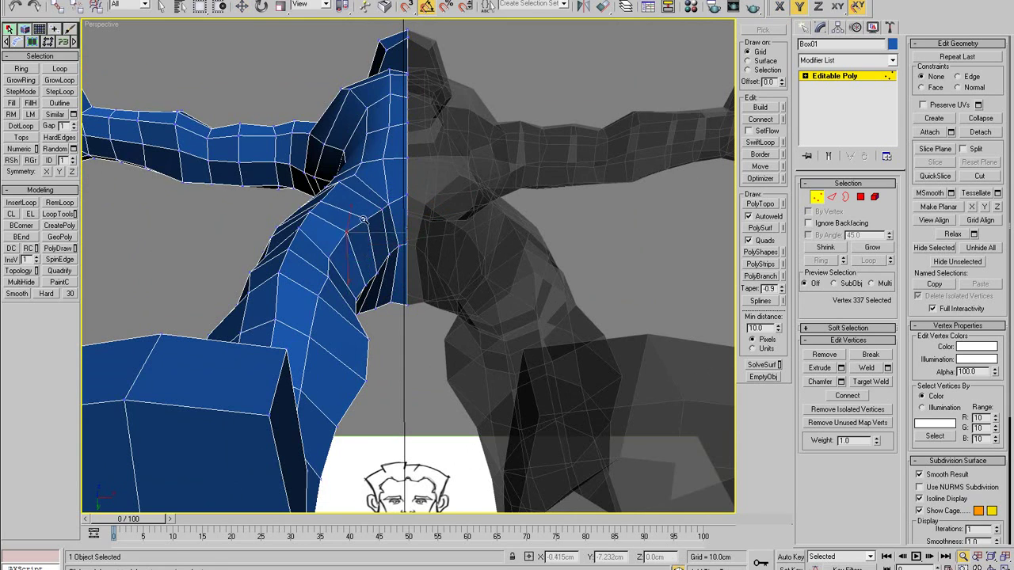
pyautogui.keyDown('alt'); pyautogui.moveTo(347, 246); pyautogui.dragTo(392, 242, button='middle'); pyautogui.keyUp('alt')
# Step: Turn on the see-through display in the front view and adjust the inner thigh vertices above the knee to the sketch
pyautogui.press('f')
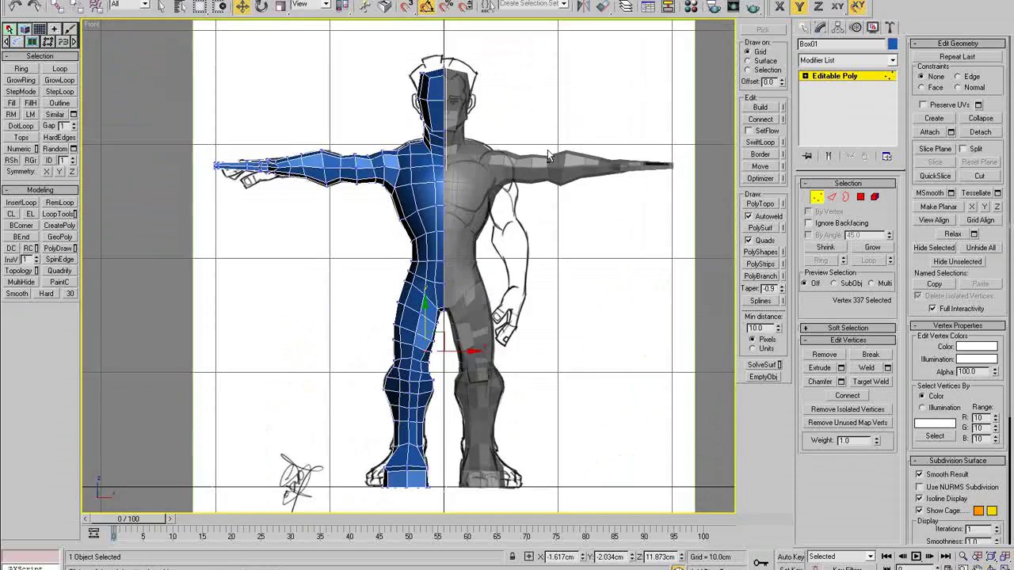
pyautogui.scroll(6, 396, 352)
pyautogui.rightClick(393, 355)
pyautogui.click(330, 416)
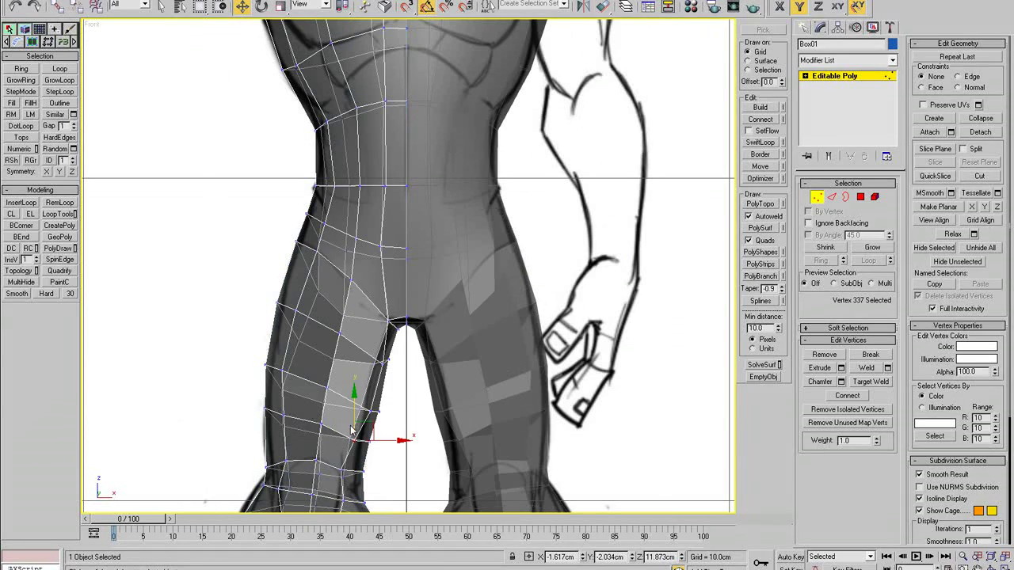
pyautogui.moveTo(367, 484); pyautogui.dragTo(384, 405, button='middle')
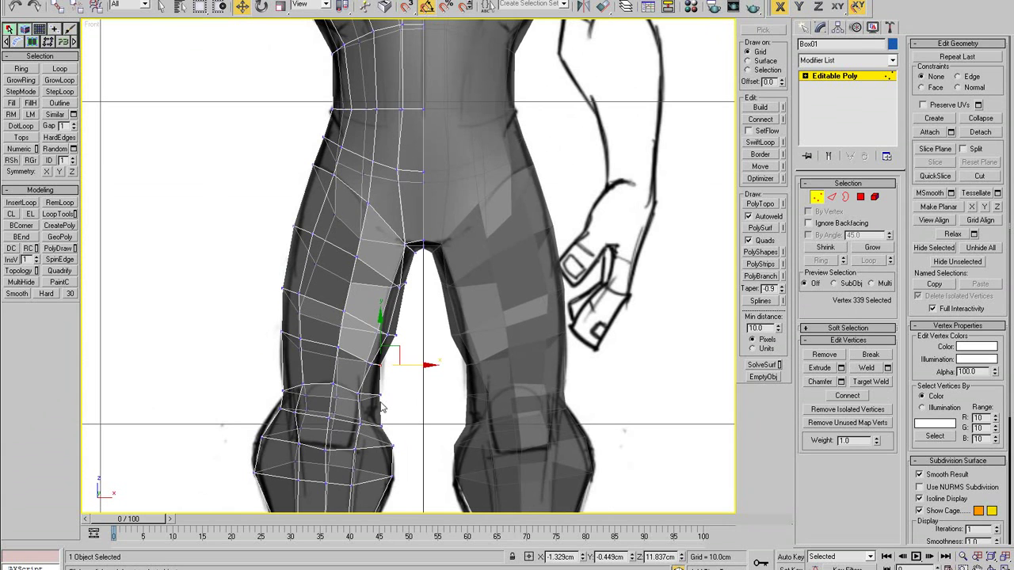
pyautogui.click(377, 392)
pyautogui.moveTo(397, 341); pyautogui.dragTo(401, 344)
pyautogui.moveTo(415, 335); pyautogui.dragTo(409, 334)
pyautogui.moveTo(389, 274); pyautogui.dragTo(362, 303)
# Step: Reposition the mid-thigh and lower inner thigh vertices in the front view to even out the edge loops
pyautogui.scroll(5, 414, 346)
pyautogui.click(279, 318)
pyautogui.moveTo(275, 316); pyautogui.dragTo(281, 287)
pyautogui.moveTo(194, 287); pyautogui.dragTo(197, 260)
pyautogui.click(268, 298)
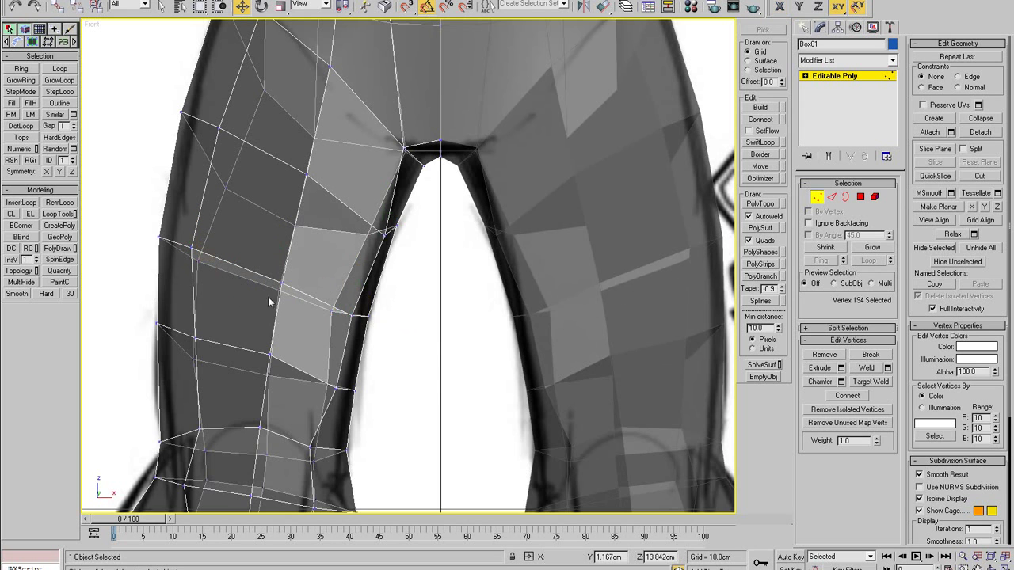
pyautogui.moveTo(328, 386); pyautogui.dragTo(314, 385)
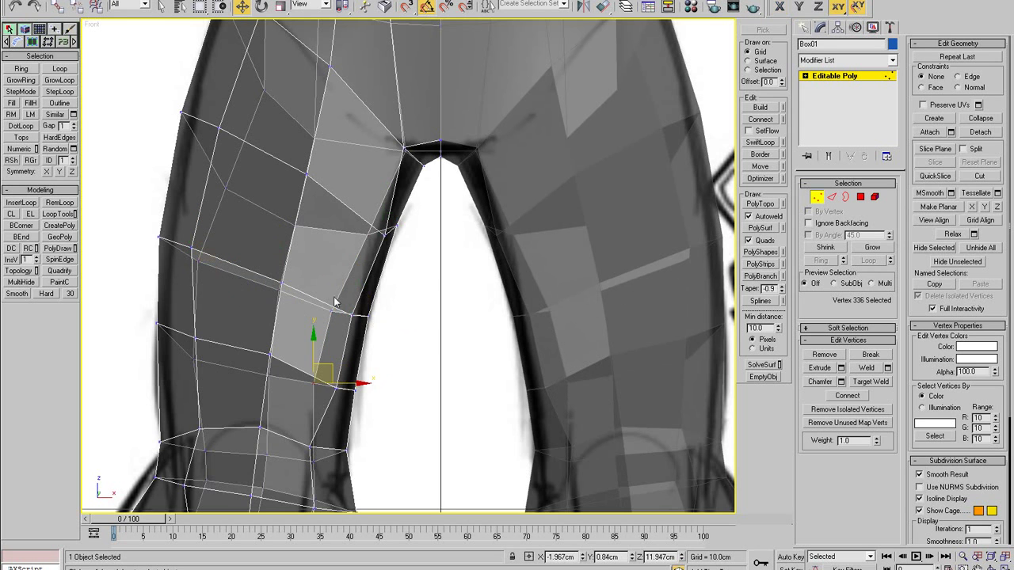
# Step: Raise the rear vertices of the upper thigh loop to line up with the front ones and shift the crotch corner vertex outward
pyautogui.moveTo(361, 243); pyautogui.dragTo(360, 335, button='middle')
pyautogui.moveTo(368, 329); pyautogui.dragTo(361, 300)
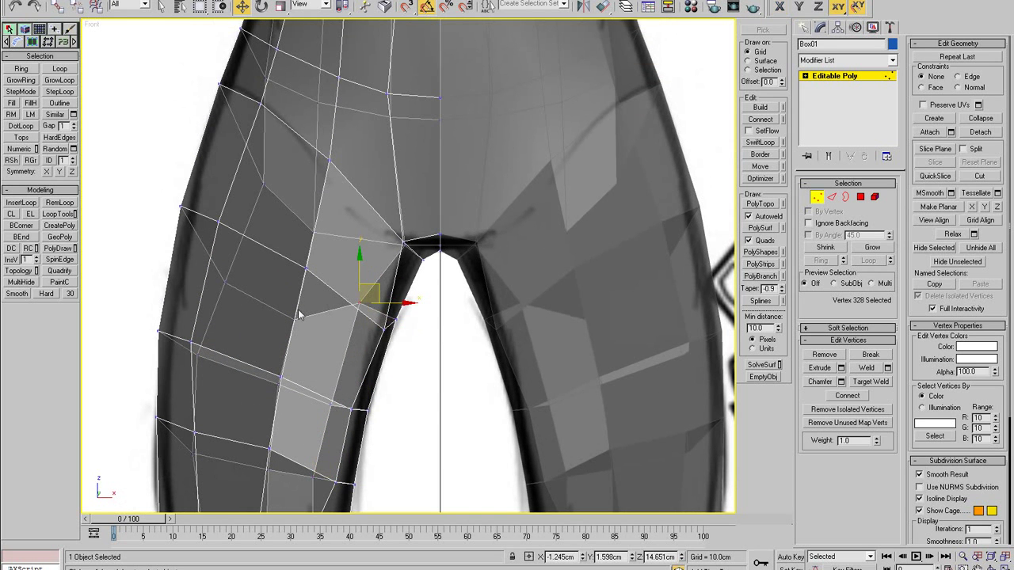
pyautogui.moveTo(293, 320); pyautogui.dragTo(305, 265)
pyautogui.moveTo(226, 283); pyautogui.dragTo(237, 175)
pyautogui.click(382, 327)
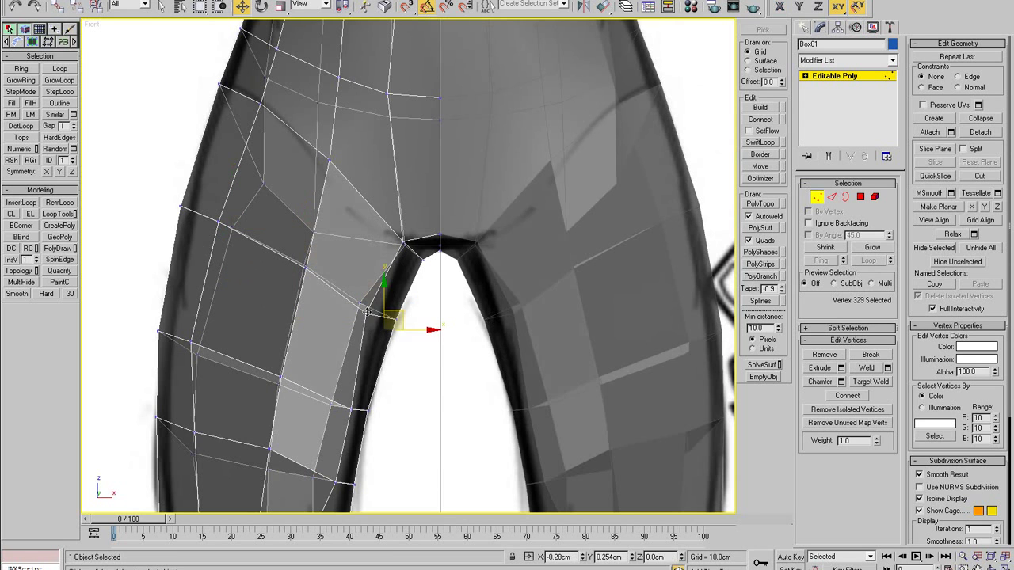
pyautogui.scroll(-2, 372, 340)
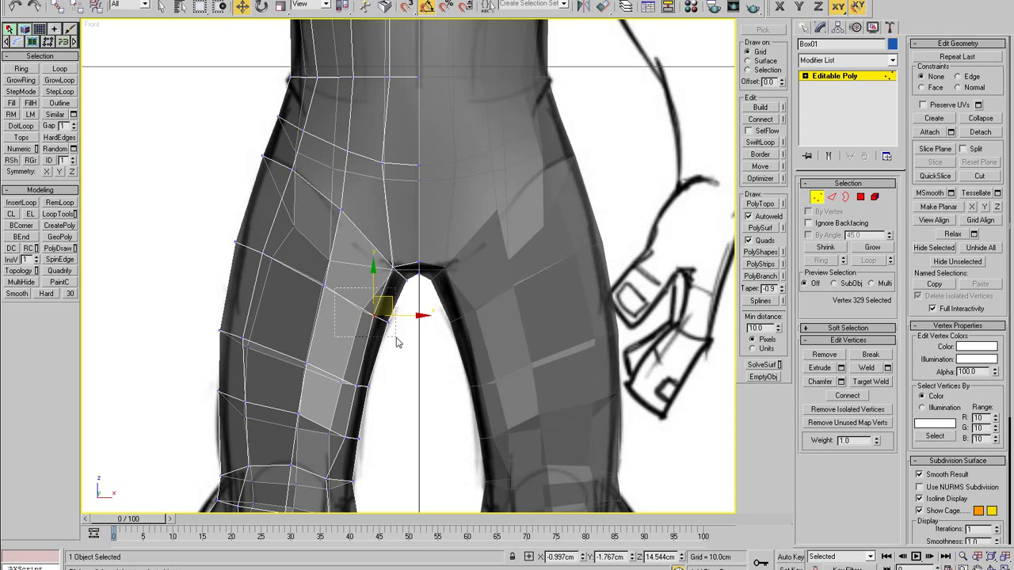
pyautogui.moveTo(396, 337); pyautogui.dragTo(384, 305)
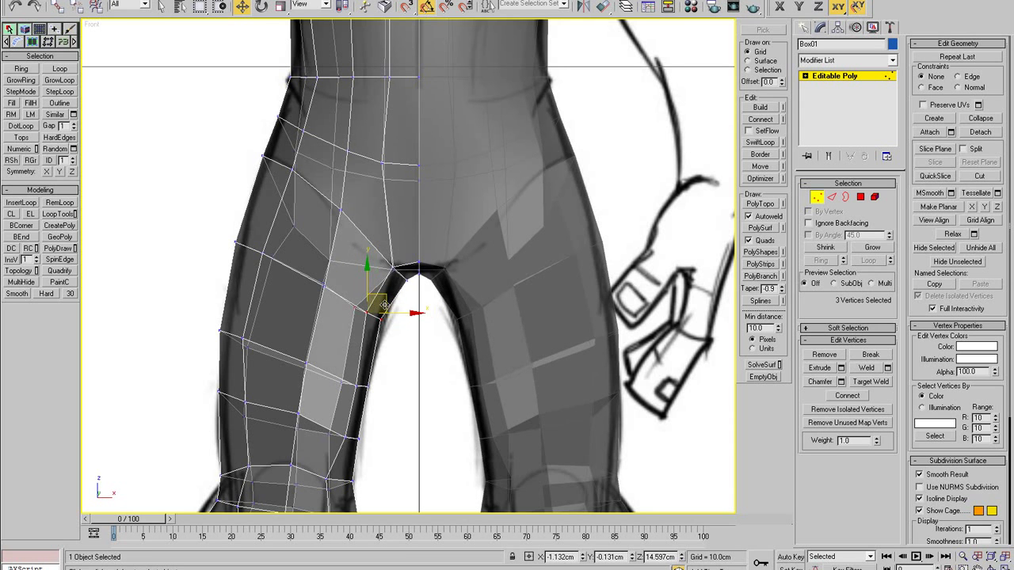
pyautogui.moveTo(392, 270); pyautogui.dragTo(378, 261)
# Step: Move the inner vertices of the lower, middle and upper thigh loops slightly outward and even out their spacing
pyautogui.moveTo(362, 352); pyautogui.dragTo(384, 294, button='middle')
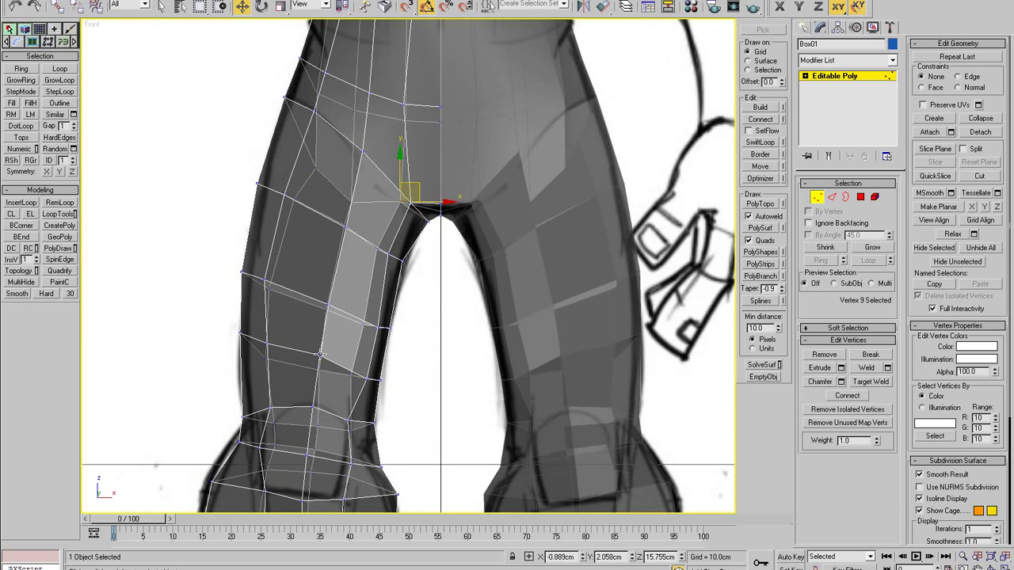
pyautogui.moveTo(320, 354); pyautogui.dragTo(266, 349)
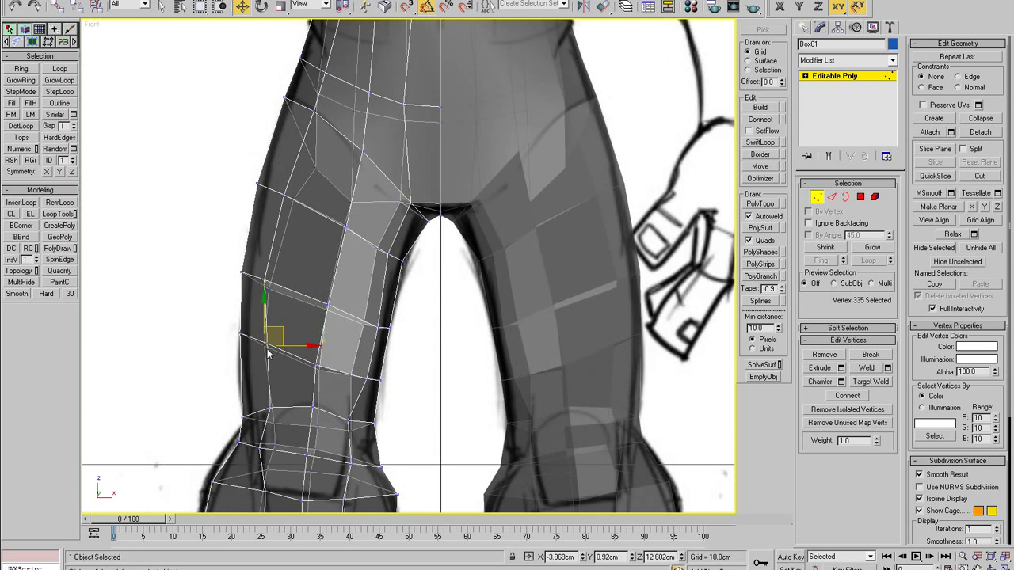
pyautogui.moveTo(369, 378); pyautogui.dragTo(356, 377)
pyautogui.moveTo(378, 327); pyautogui.dragTo(365, 323)
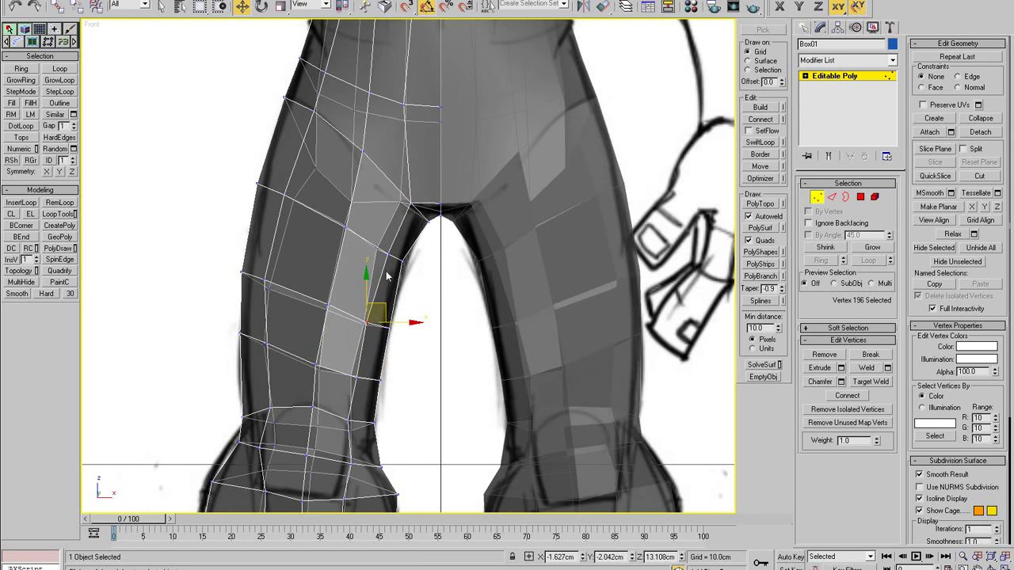
pyautogui.moveTo(386, 255); pyautogui.dragTo(378, 246)
# Step: Refine the crotch corner vertices and the inner vertices at the top of the thigh to follow the sketched leg opening
pyautogui.moveTo(398, 220); pyautogui.dragTo(399, 227, button='middle')
pyautogui.scroll(2, 400, 231)
pyautogui.click(409, 230)
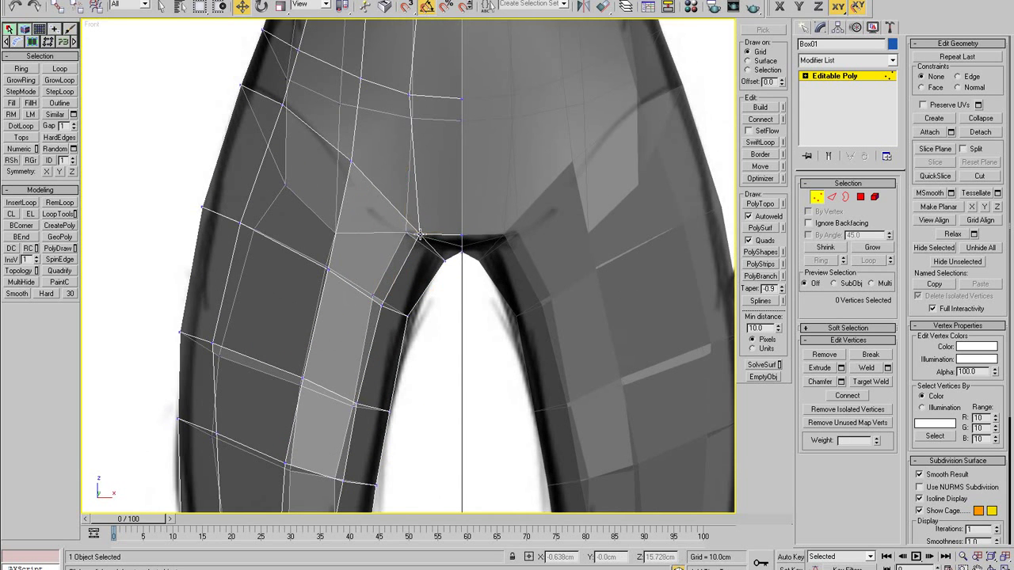
pyautogui.moveTo(409, 231); pyautogui.dragTo(405, 232)
pyautogui.moveTo(380, 306); pyautogui.dragTo(374, 299)
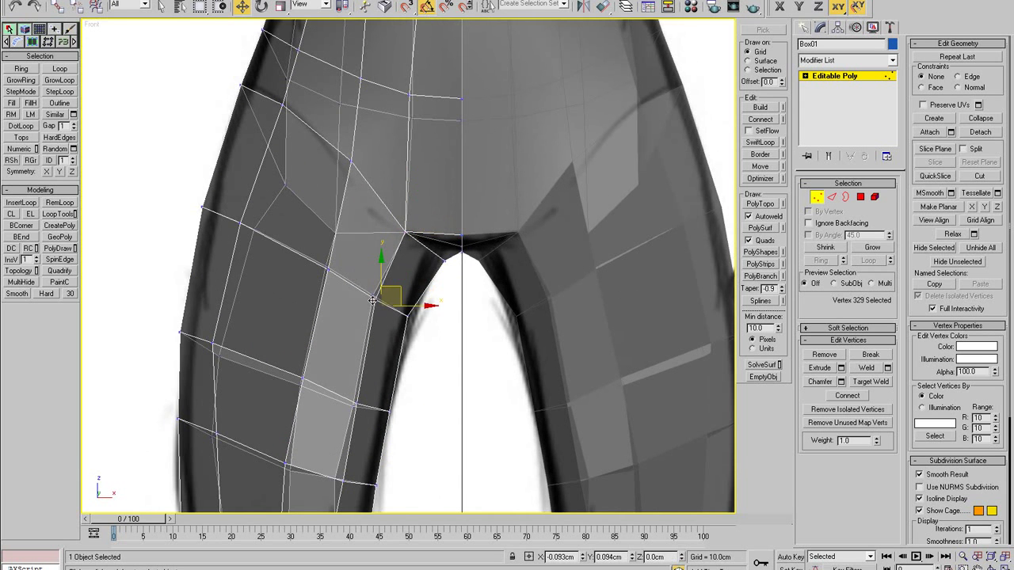
pyautogui.moveTo(392, 310); pyautogui.dragTo(383, 262, button='middle')
pyautogui.scroll(2, 391, 300)
pyautogui.click(394, 268)
pyautogui.moveTo(415, 249); pyautogui.dragTo(418, 250)
pyautogui.click(447, 189)
pyautogui.moveTo(463, 173); pyautogui.dragTo(445, 160)
# Step: Move the crotch centre vertex on the symmetry line upward to flatten the bridge between the legs
pyautogui.moveTo(475, 239); pyautogui.dragTo(441, 338, button='middle')
pyautogui.scroll(2, 442, 337)
pyautogui.click(441, 271)
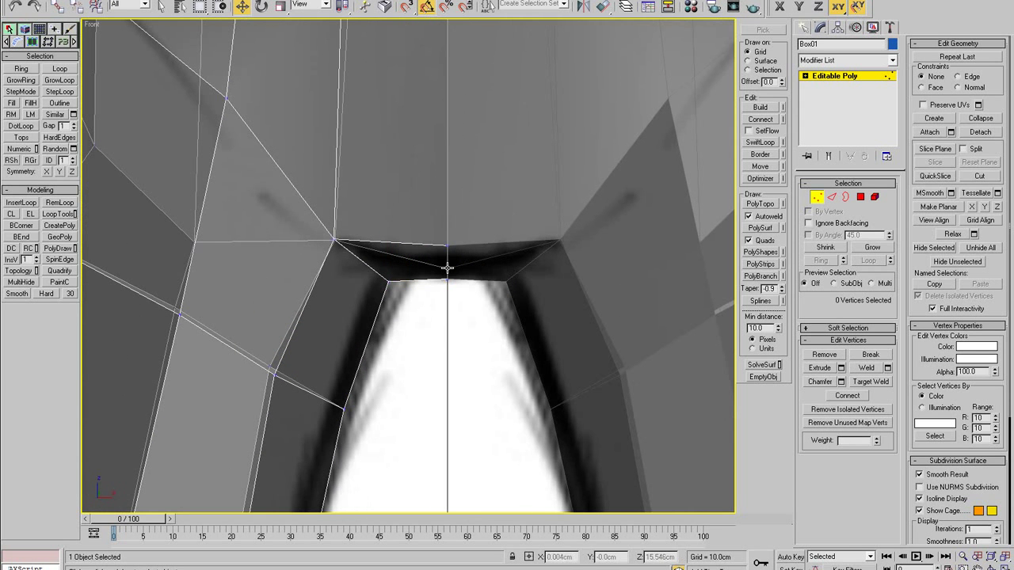
pyautogui.click(447, 267)
pyautogui.moveTo(447, 268); pyautogui.dragTo(448, 240)
pyautogui.scroll(-2, 449, 238)
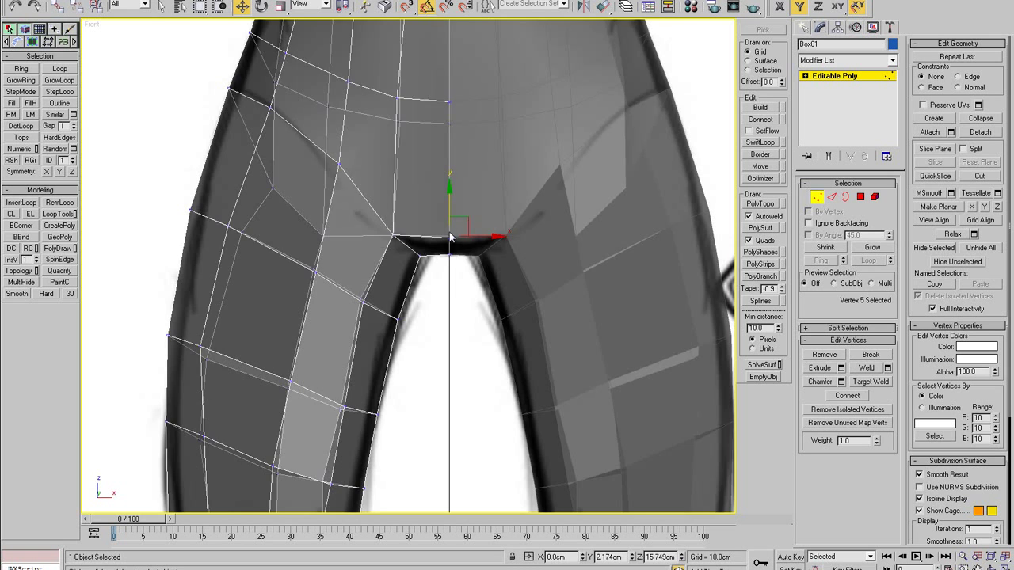
# Step: Move the rear buttock crease vertices up and inward, and nudge the outer upper thigh vertex into line
pyautogui.scroll(-1, 386, 298)
pyautogui.click(354, 277)
pyautogui.moveTo(364, 270); pyautogui.dragTo(384, 261)
pyautogui.click(317, 242)
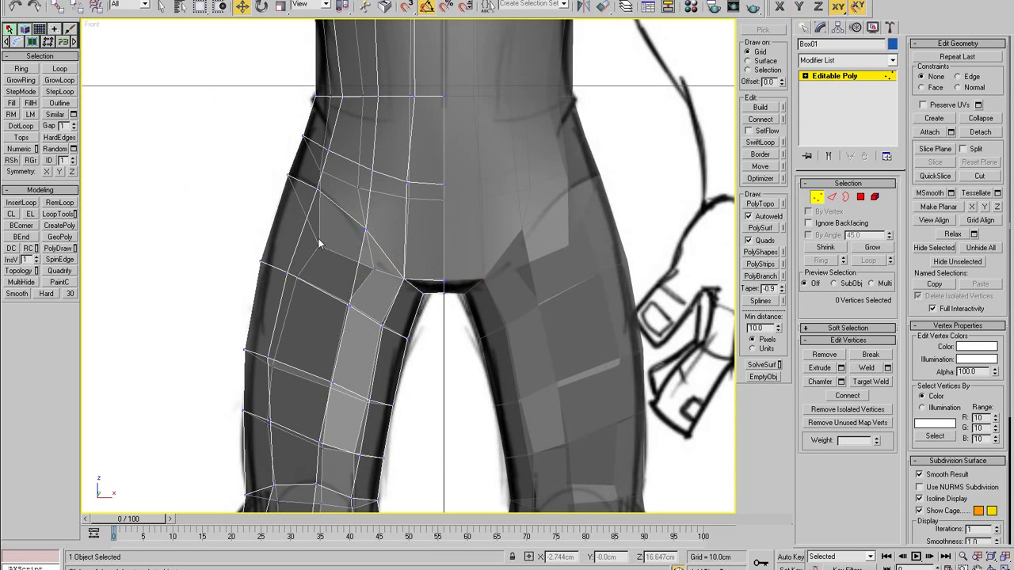
pyautogui.click(316, 239)
pyautogui.moveTo(316, 239); pyautogui.dragTo(318, 219)
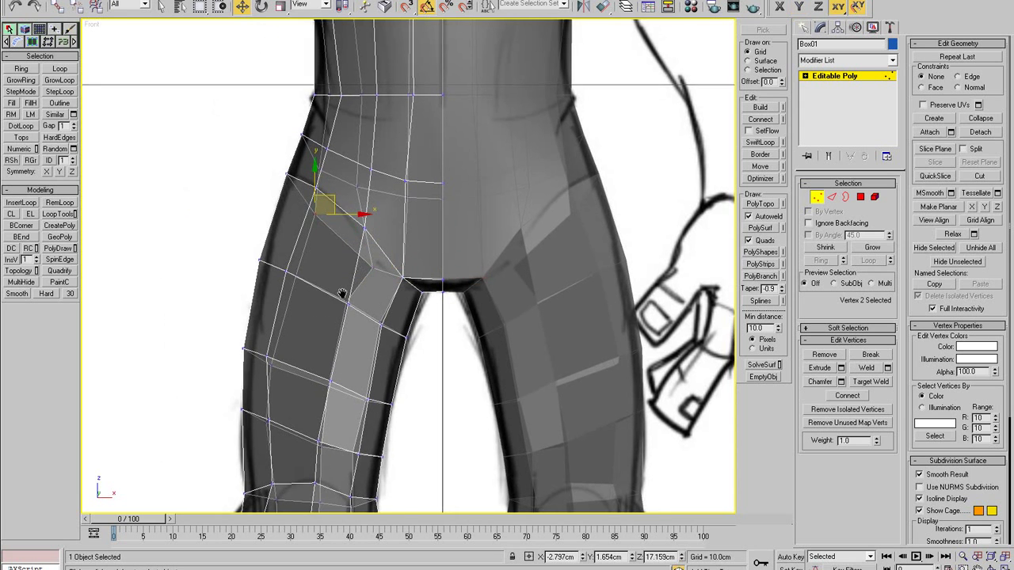
pyautogui.moveTo(352, 317); pyautogui.dragTo(345, 248, button='middle')
pyautogui.moveTo(278, 206); pyautogui.dragTo(281, 208)
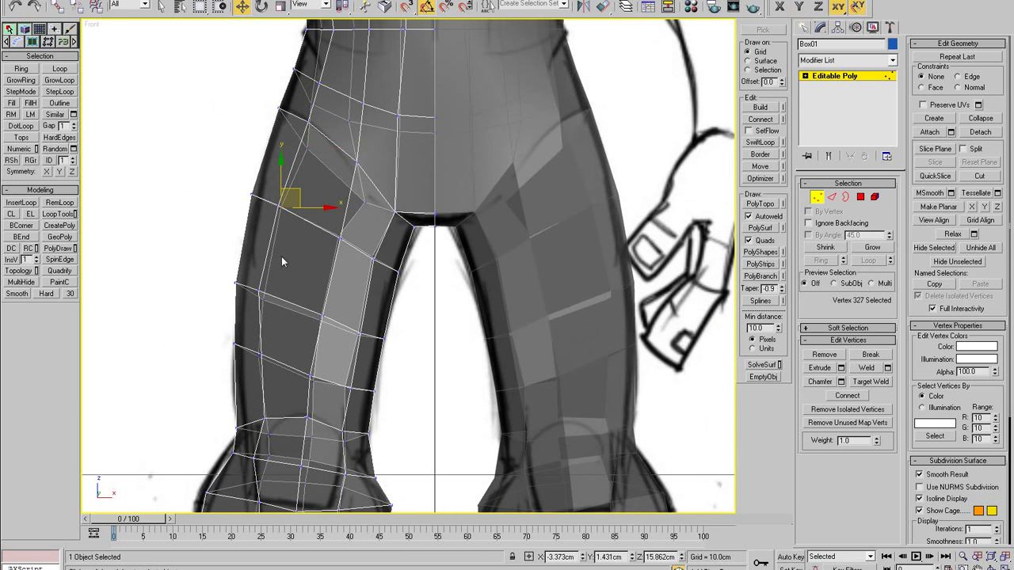
# Step: Lower the outer and inner vertices of the thigh loop above the knee to level the loop
pyautogui.moveTo(278, 349); pyautogui.dragTo(293, 287, button='middle')
pyautogui.moveTo(227, 319); pyautogui.dragTo(227, 318)
pyautogui.moveTo(277, 271); pyautogui.dragTo(277, 294)
pyautogui.moveTo(259, 311); pyautogui.dragTo(306, 314)
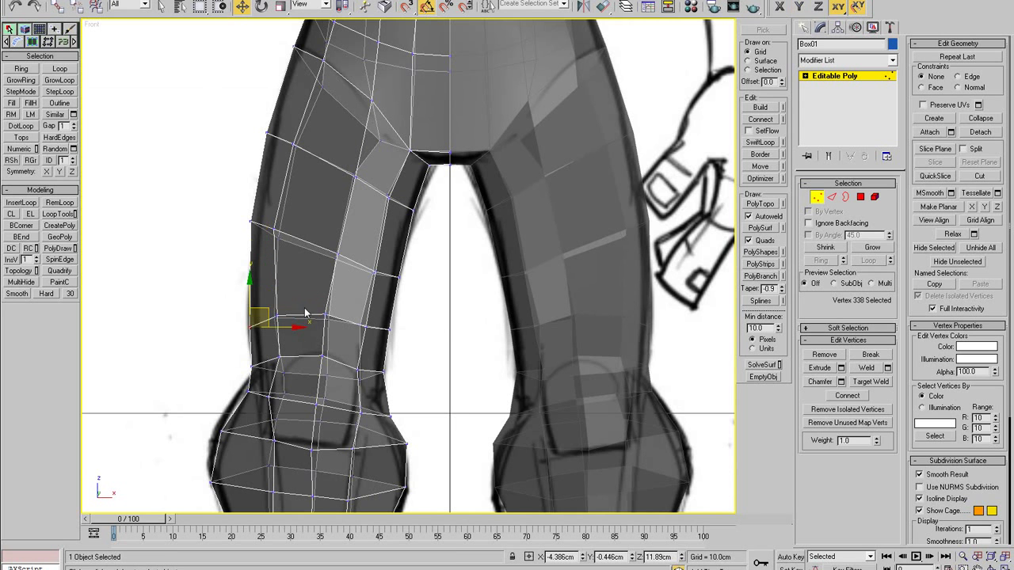
pyautogui.moveTo(395, 337); pyautogui.dragTo(399, 332)
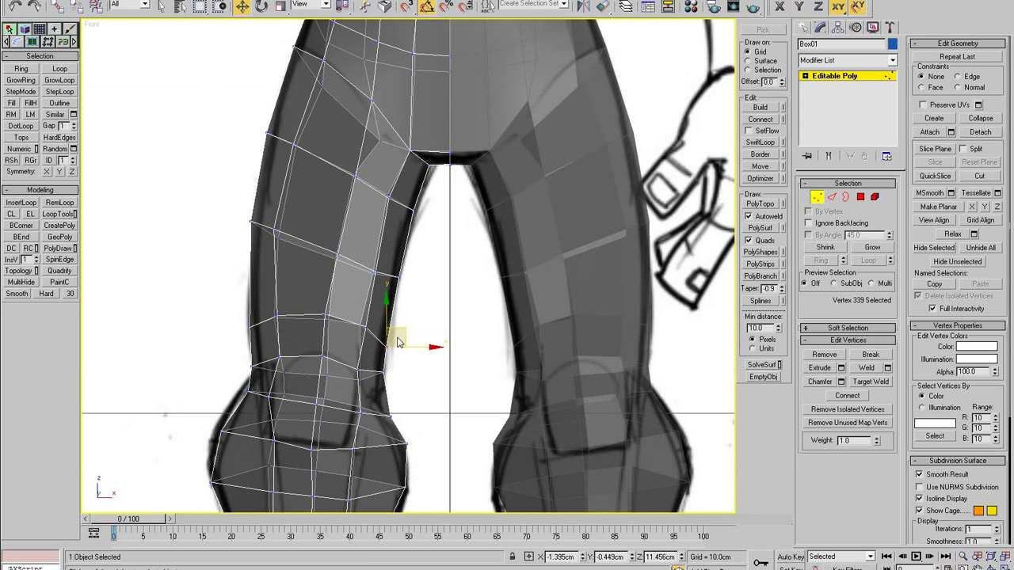
# Step: Move the inner knee vertex up and outward to the sketched indent and lower the vertex just above it
pyautogui.moveTo(400, 399); pyautogui.dragTo(392, 346, button='middle')
pyautogui.click(378, 369)
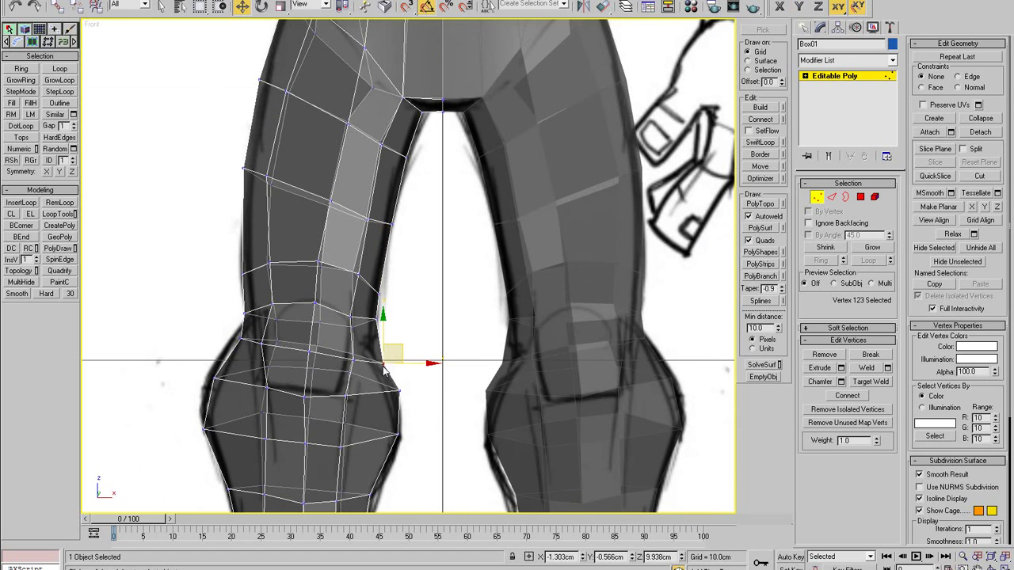
pyautogui.moveTo(383, 362); pyautogui.dragTo(372, 355)
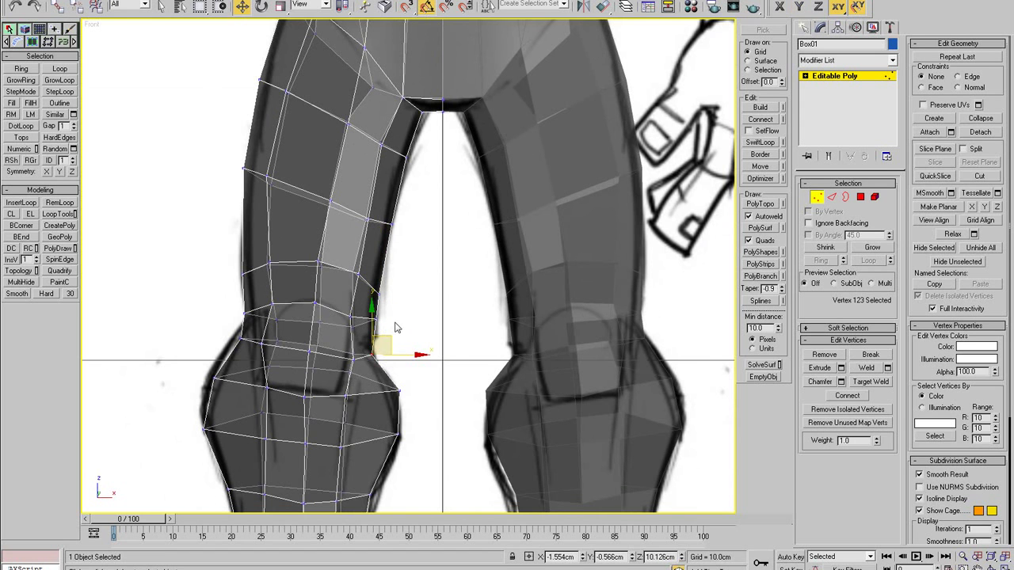
pyautogui.click(376, 331)
pyautogui.click(378, 320)
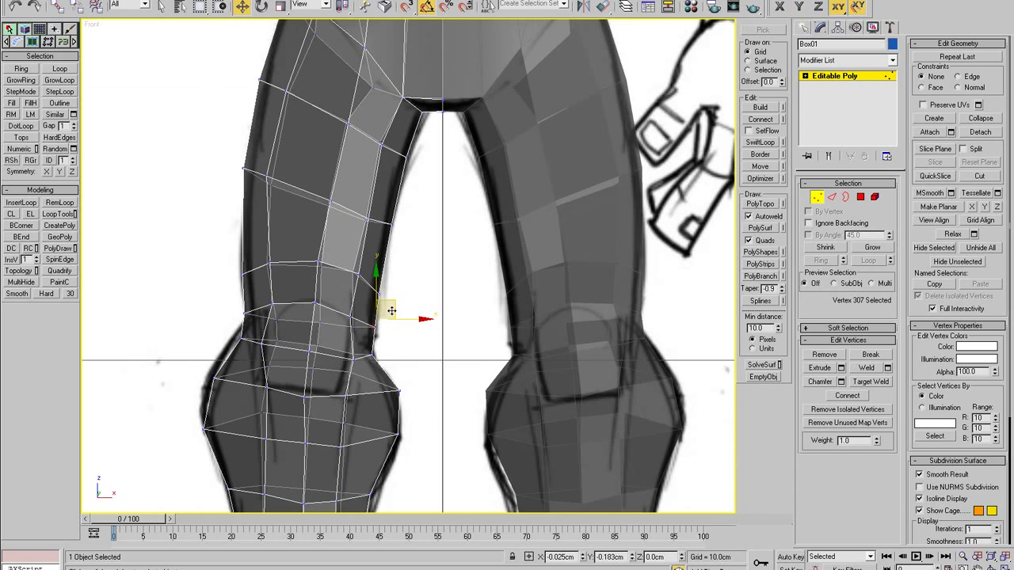
pyautogui.moveTo(390, 316); pyautogui.dragTo(389, 331)
# Step: Fit the outer knee vertex and the upper calf vertices on both sides to the sketched outline
pyautogui.click(241, 334)
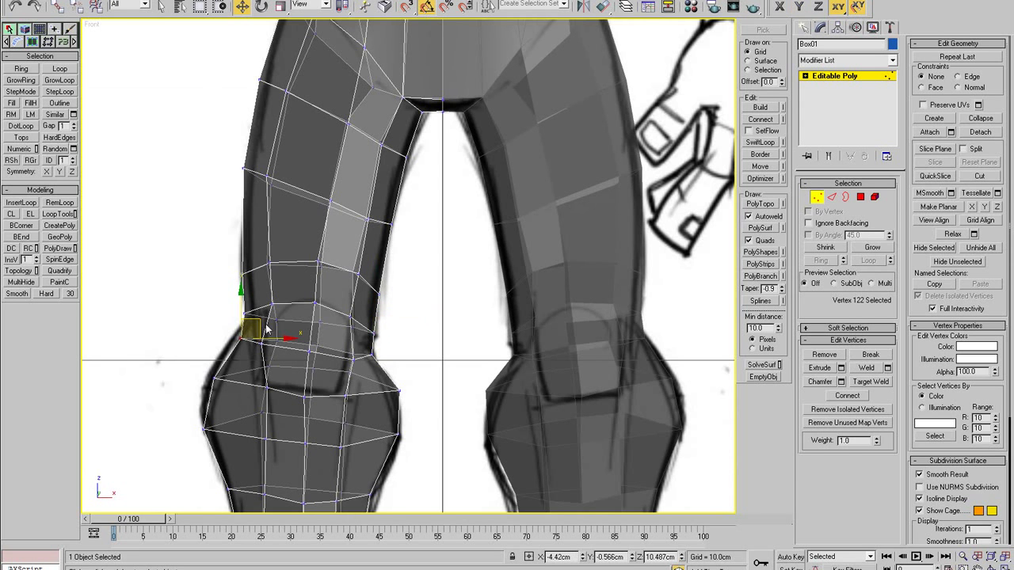
pyautogui.moveTo(255, 324); pyautogui.dragTo(251, 321)
pyautogui.moveTo(198, 390); pyautogui.dragTo(219, 364)
pyautogui.moveTo(218, 393); pyautogui.dragTo(198, 442)
pyautogui.moveTo(380, 380)
pyautogui.mouseDown()
pyautogui.moveTo(407, 400)
pyautogui.moveTo(397, 391)
pyautogui.mouseUp()
# Step: Adjust the inner thigh vertices and the pair of mid-thigh vertices to smooth the flow of the thigh loops
pyautogui.moveTo(391, 416); pyautogui.dragTo(400, 369, button='middle')
pyautogui.scroll(-2, 407, 323)
pyautogui.scroll(-3, 407, 332)
pyautogui.scroll(3, 391, 398)
pyautogui.moveTo(400, 294); pyautogui.dragTo(382, 231)
pyautogui.click(393, 250)
pyautogui.click(393, 242)
pyautogui.moveTo(367, 306); pyautogui.dragTo(352, 324)
pyautogui.scroll(-2, 386, 257)
pyautogui.moveTo(432, 347); pyautogui.dragTo(425, 263, button='middle')
pyautogui.scroll(3, 426, 264)
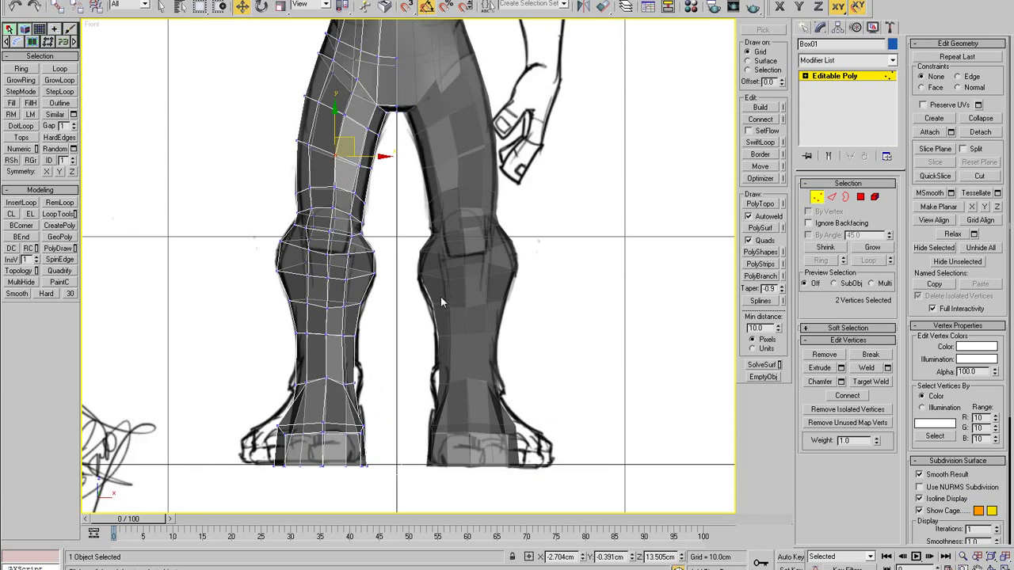
# Step: Adjust the heights of the front vertices in the two loops below the knee to even out the upper calf
pyautogui.click(290, 301)
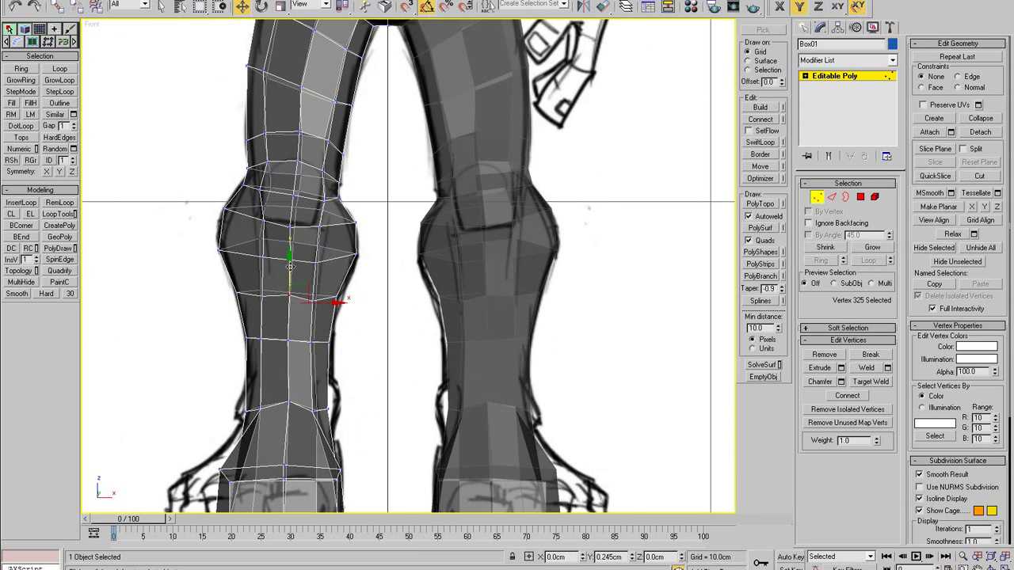
pyautogui.click(263, 296)
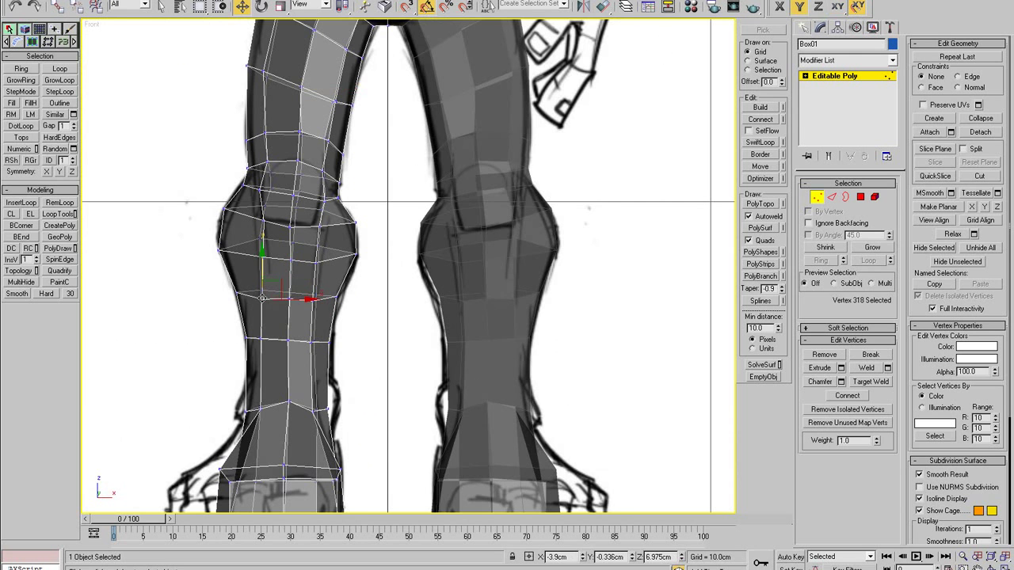
pyautogui.click(290, 299)
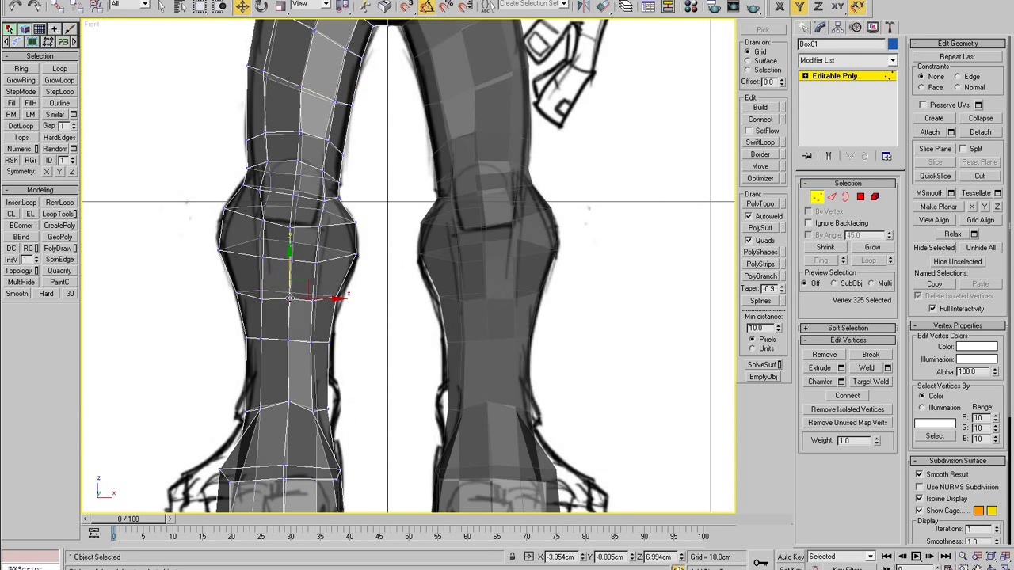
pyautogui.click(265, 255)
pyautogui.moveTo(264, 225); pyautogui.dragTo(268, 230)
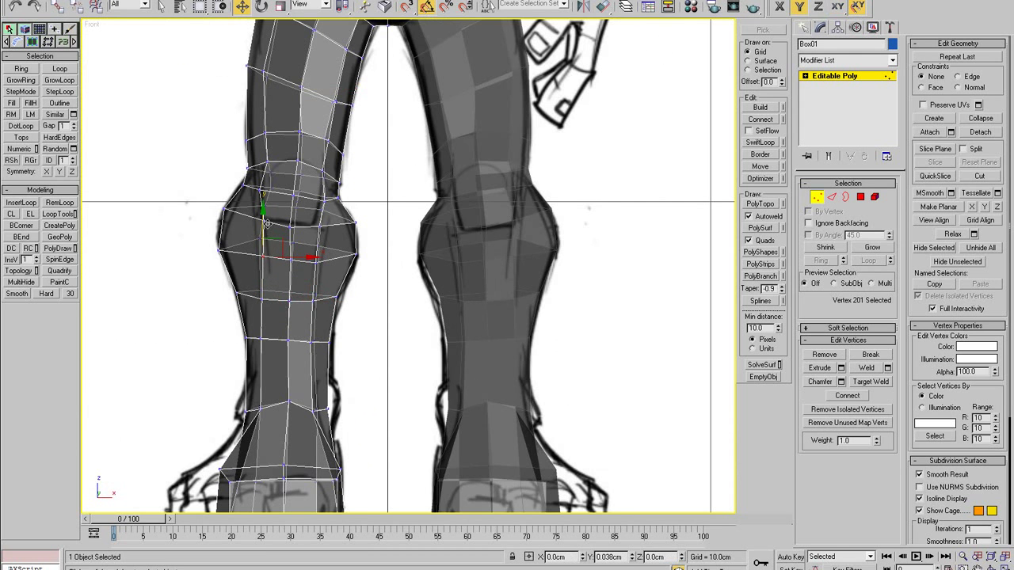
pyautogui.scroll(-2, 333, 294)
pyautogui.click(324, 269)
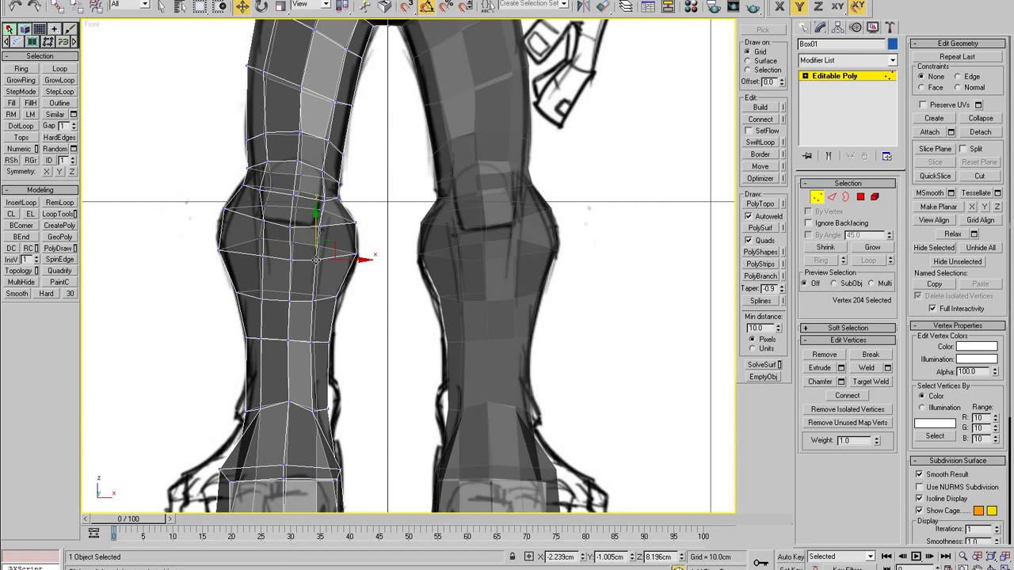
# Step: In the side view, raise the middle vertex of the thigh loop above the knee to level the loop
pyautogui.hotkey('alt', 'w')
pyautogui.middleClick(275, 399)
pyautogui.hotkey('alt', 'w')
pyautogui.scroll(-5, 272, 400)
pyautogui.moveTo(271, 400); pyautogui.dragTo(257, 317, button='middle')
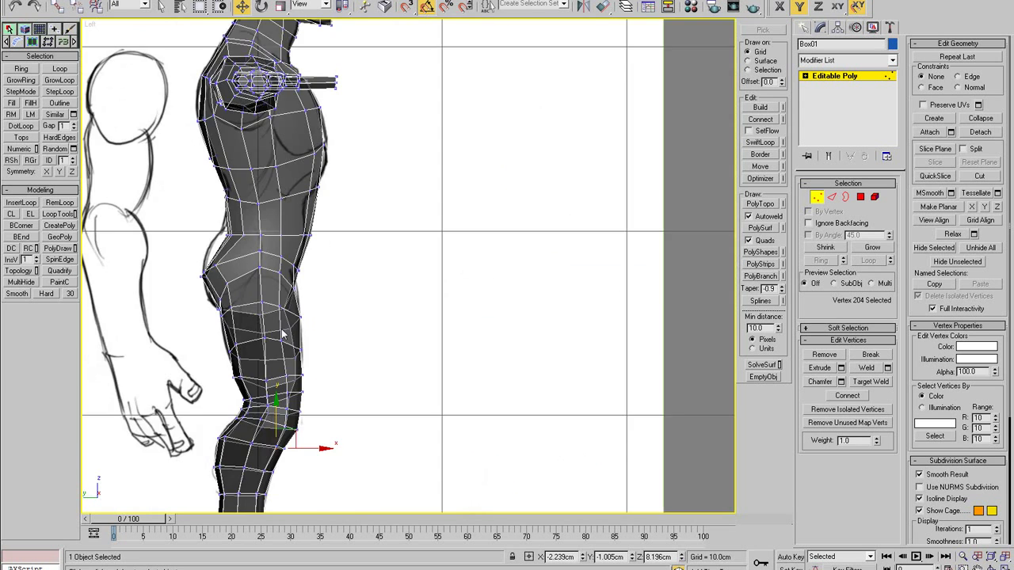
pyautogui.scroll(3, 268, 381)
pyautogui.moveTo(267, 380); pyautogui.dragTo(341, 340, button='middle')
pyautogui.scroll(2, 340, 340)
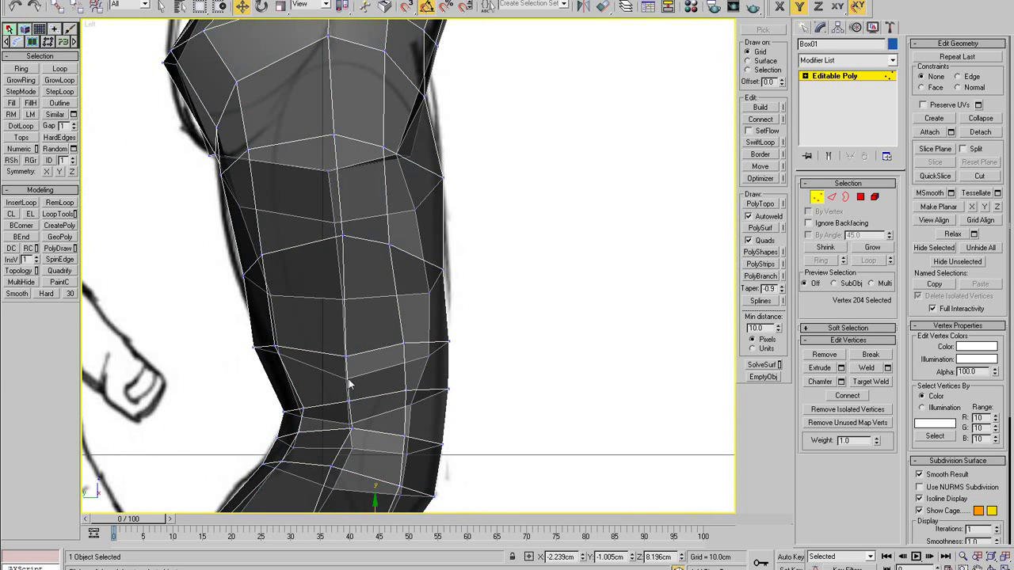
pyautogui.click(346, 356)
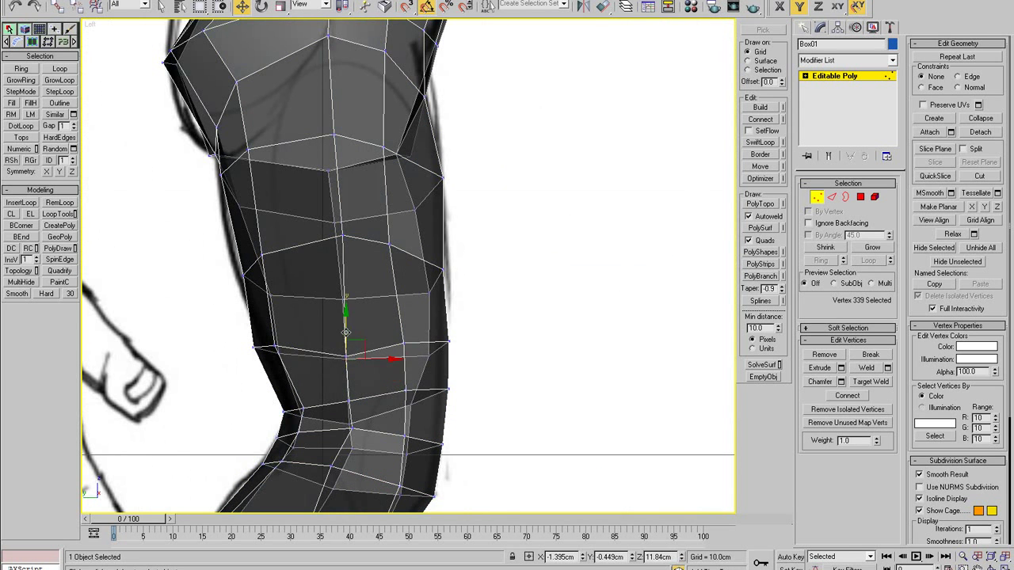
pyautogui.click(348, 371)
pyautogui.moveTo(346, 356); pyautogui.dragTo(346, 347)
# Step: Shift the thigh vertices near the front outline backward to straighten their vertical edge line
pyautogui.click(397, 365)
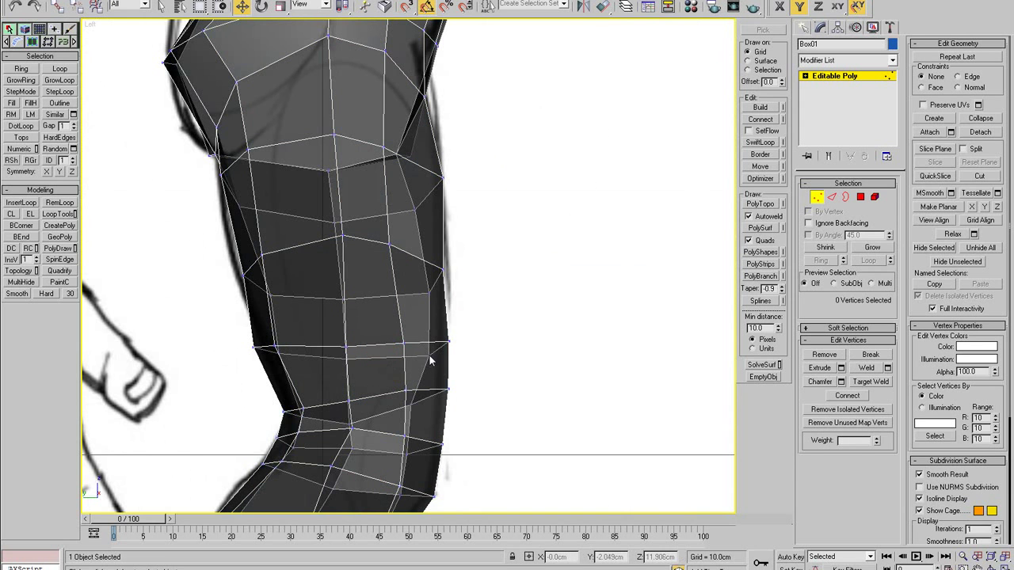
pyautogui.click(430, 357)
pyautogui.moveTo(467, 358); pyautogui.dragTo(455, 358)
pyautogui.moveTo(430, 293); pyautogui.dragTo(404, 291)
pyautogui.click(406, 209)
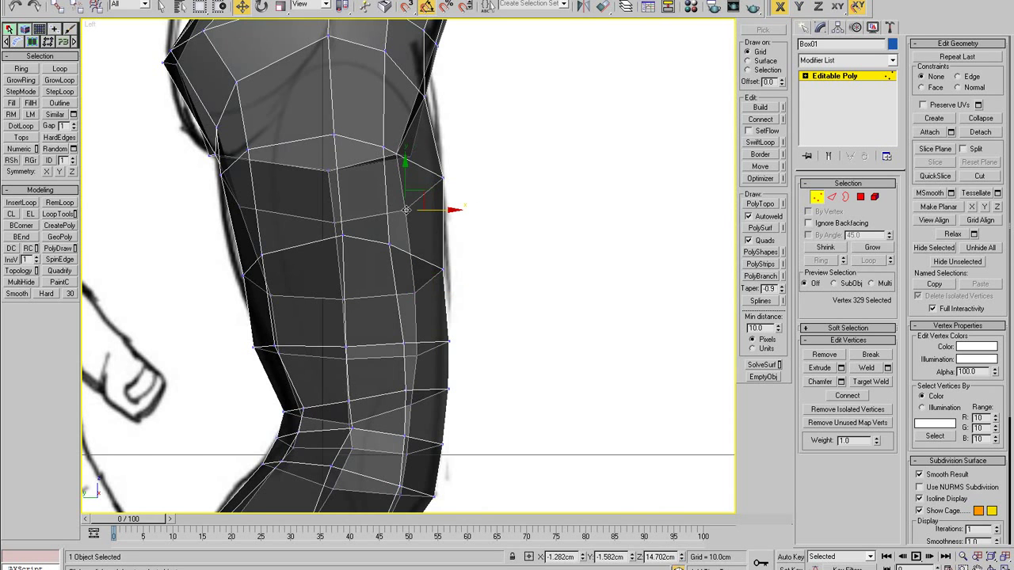
pyautogui.moveTo(426, 212); pyautogui.dragTo(430, 212)
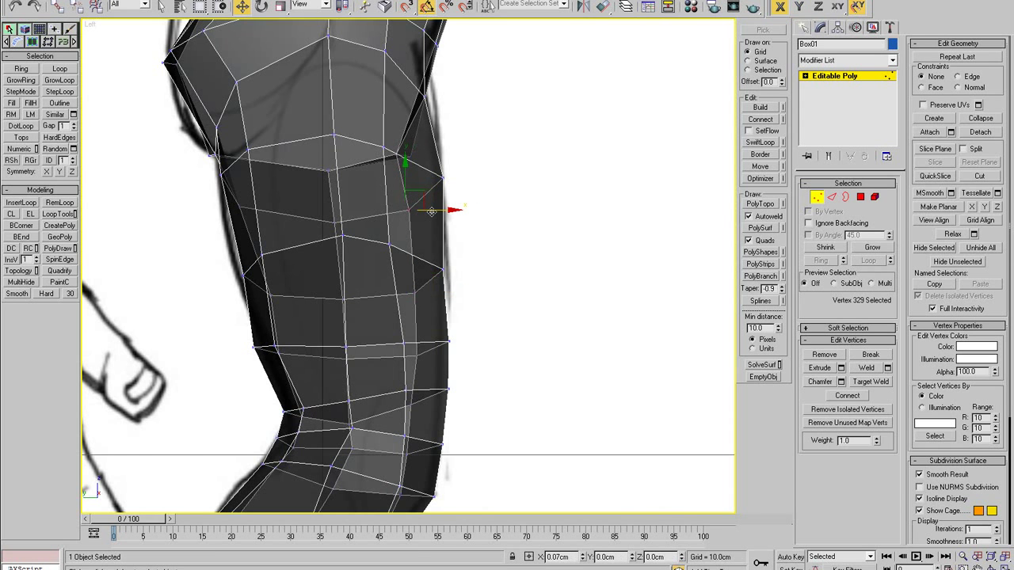
# Step: Lower the vertices just behind the front outline of the leg above the knee
pyautogui.moveTo(406, 354); pyautogui.dragTo(407, 358)
pyautogui.click(412, 406)
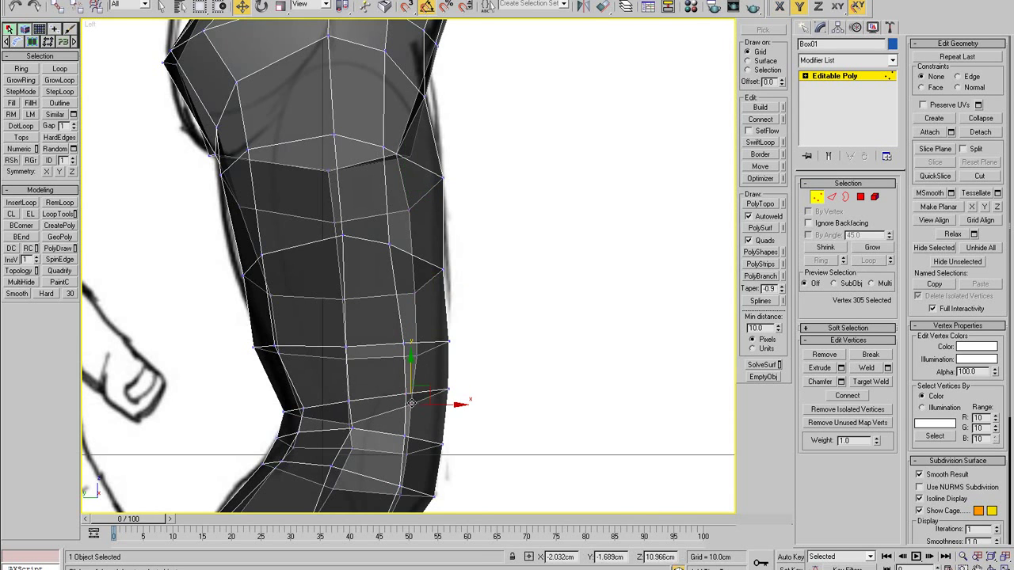
pyautogui.moveTo(412, 406); pyautogui.dragTo(412, 411)
# Step: Raise the middle side vertex of the upper calf loop slightly to level the loop below the knee
pyautogui.moveTo(402, 396); pyautogui.dragTo(394, 320, button='middle')
pyautogui.scroll(-3, 393, 320)
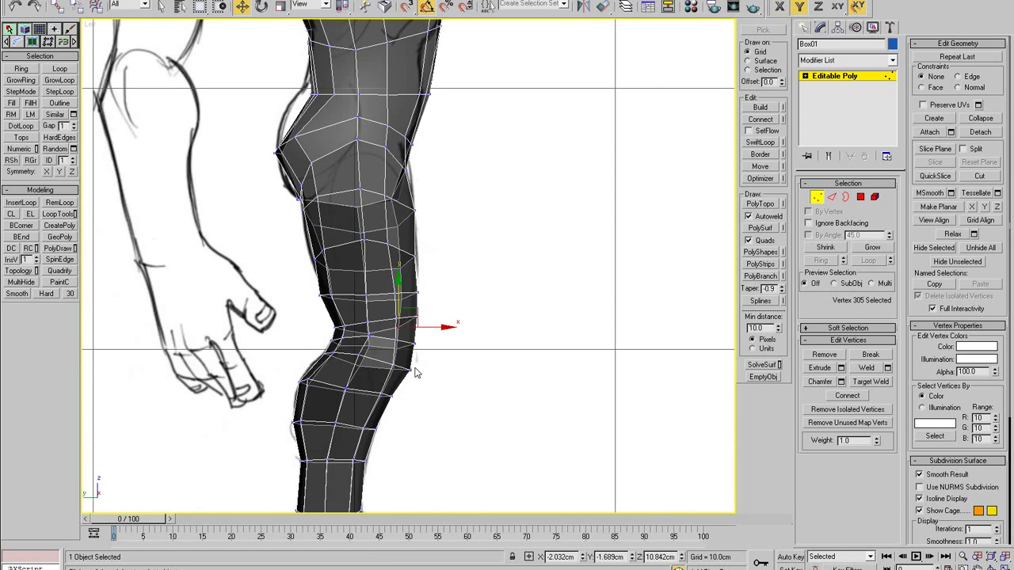
pyautogui.scroll(5, 416, 373)
pyautogui.scroll(-7, 385, 305)
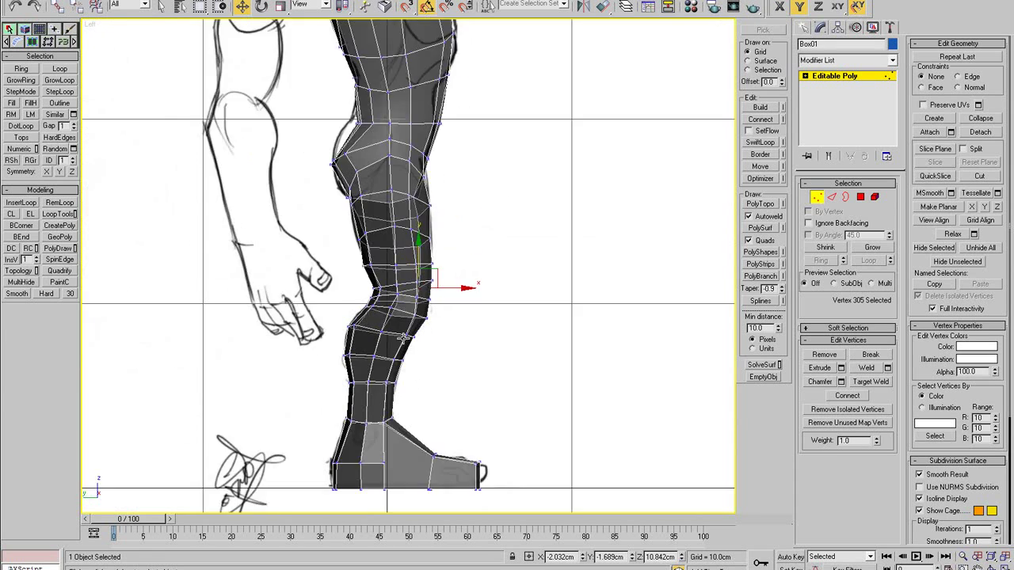
pyautogui.scroll(4, 403, 338)
pyautogui.click(353, 321)
pyautogui.moveTo(359, 324); pyautogui.dragTo(359, 320)
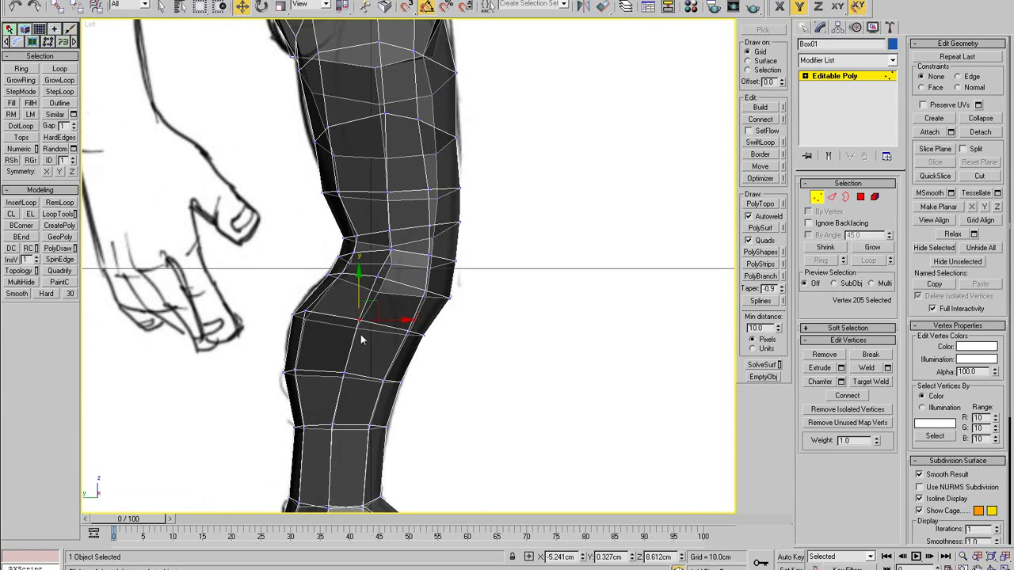
# Step: In a perspective view from behind, shift the inner thigh vertices below the crotch sideways to smooth the inner outline
pyautogui.scroll(-5, 361, 340)
pyautogui.hotkey('alt', 'w')
pyautogui.rightClick(499, 362)
pyautogui.hotkey('alt', 'w')
pyautogui.keyDown('alt'); pyautogui.moveTo(498, 362); pyautogui.dragTo(431, 307, button='middle'); pyautogui.keyUp('alt')
pyautogui.scroll(-5, 472, 354)
pyautogui.scroll(6, 454, 303)
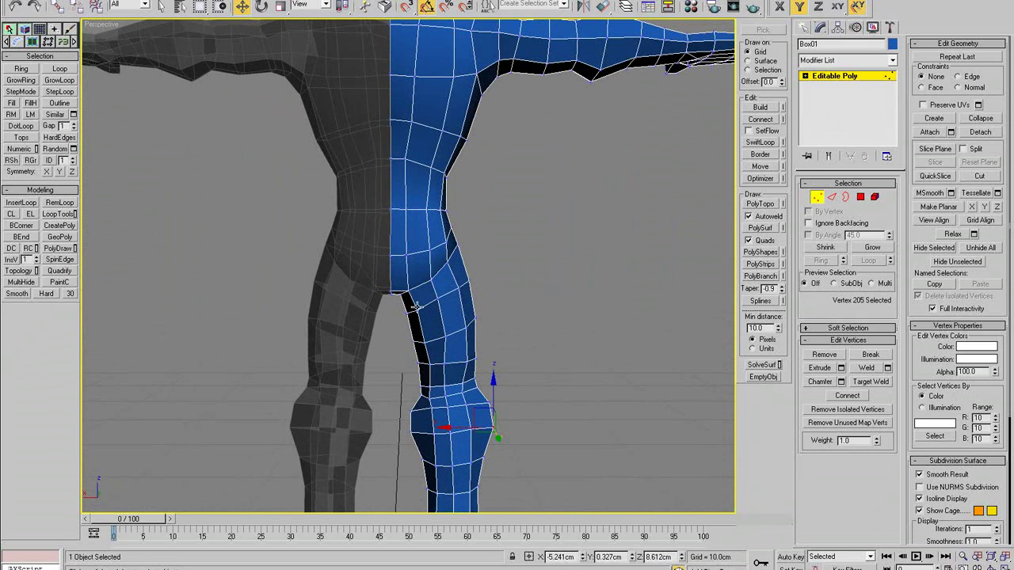
pyautogui.click(416, 309)
pyautogui.moveTo(390, 310); pyautogui.dragTo(386, 310)
pyautogui.click(421, 341)
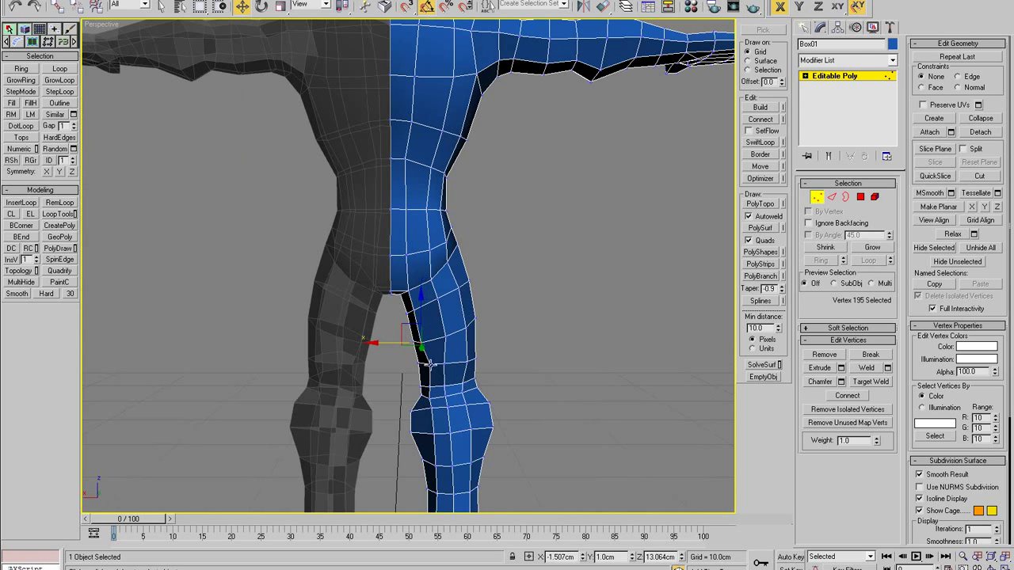
pyautogui.click(426, 369)
# Step: Shift the back thigh vertices in the two loops above the knee sideways to even out the column spacing
pyautogui.click(444, 367)
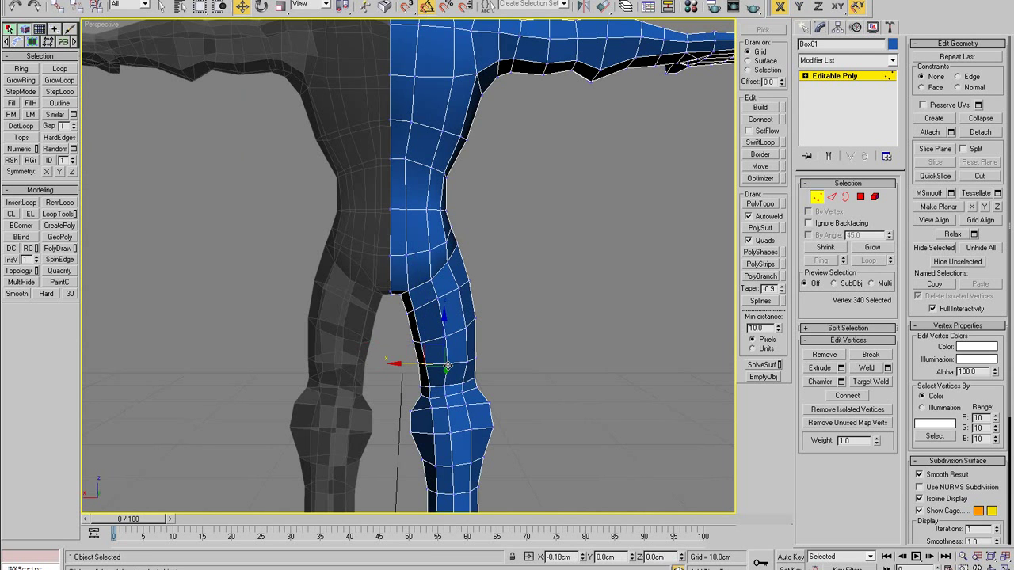
pyautogui.moveTo(413, 363); pyautogui.dragTo(413, 363)
pyautogui.keyDown('alt'); pyautogui.moveTo(487, 322); pyautogui.dragTo(485, 319, button='middle'); pyautogui.keyUp('alt')
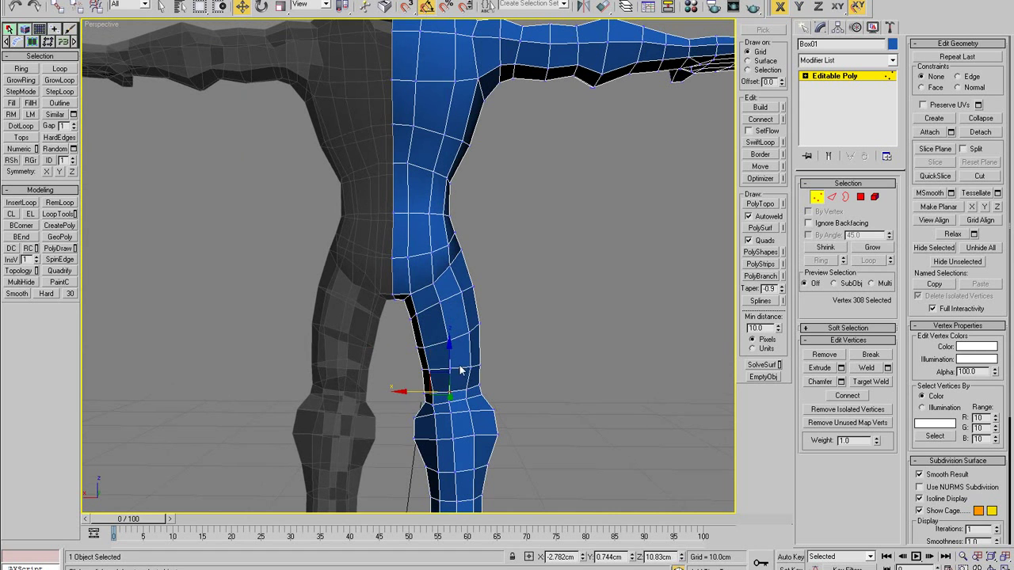
# Step: Raise the inner vertex of the mid-thigh loop and adjust the neighbouring back vertices to smooth its flow
pyautogui.click(449, 342)
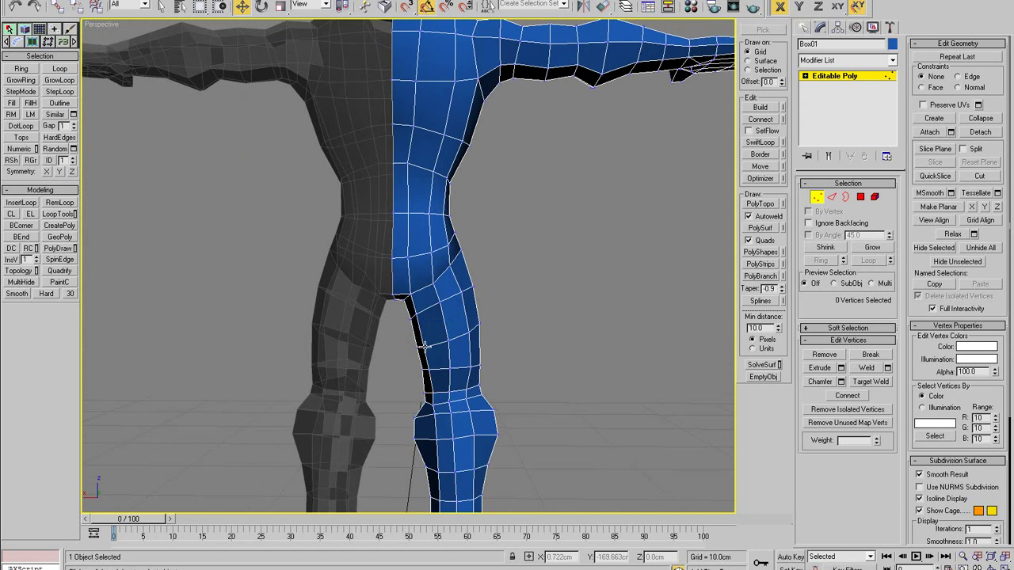
pyautogui.click(423, 348)
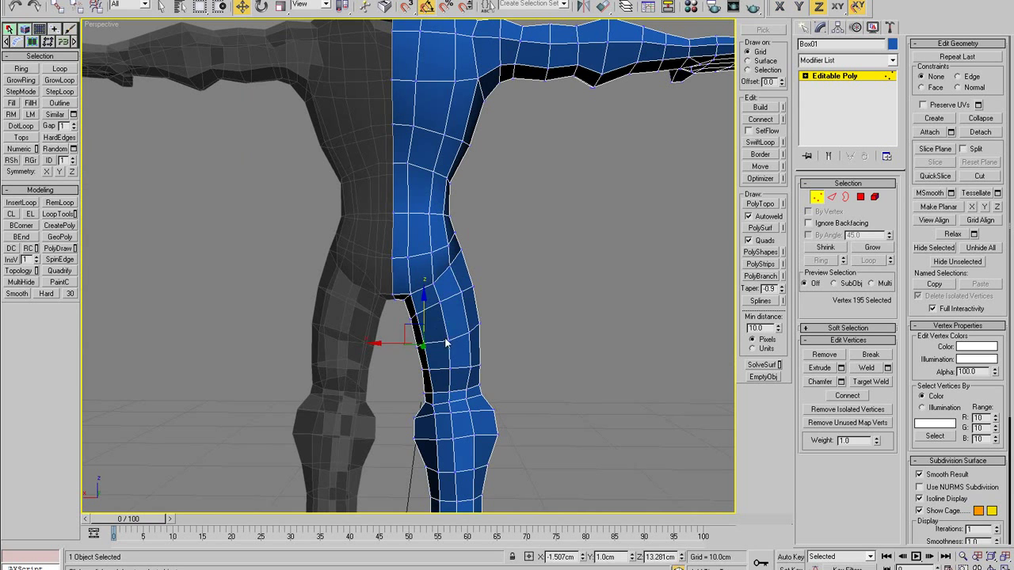
pyautogui.click(446, 340)
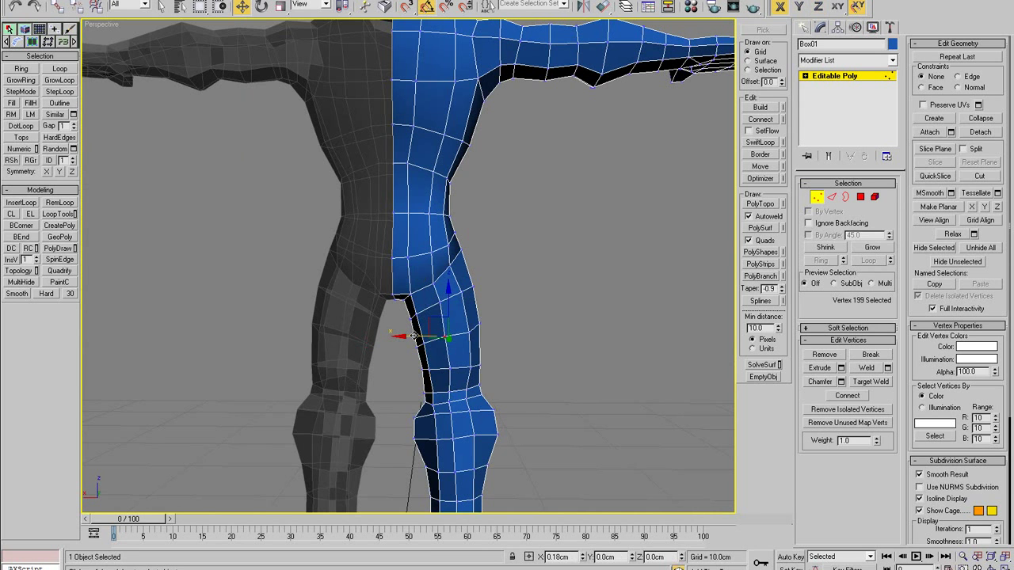
pyautogui.click(471, 369)
pyautogui.moveTo(472, 346); pyautogui.dragTo(468, 349)
pyautogui.click(473, 342)
pyautogui.click(468, 331)
# Step: Lower the two back vertices of the lower thigh loop to level it
pyautogui.click(450, 369)
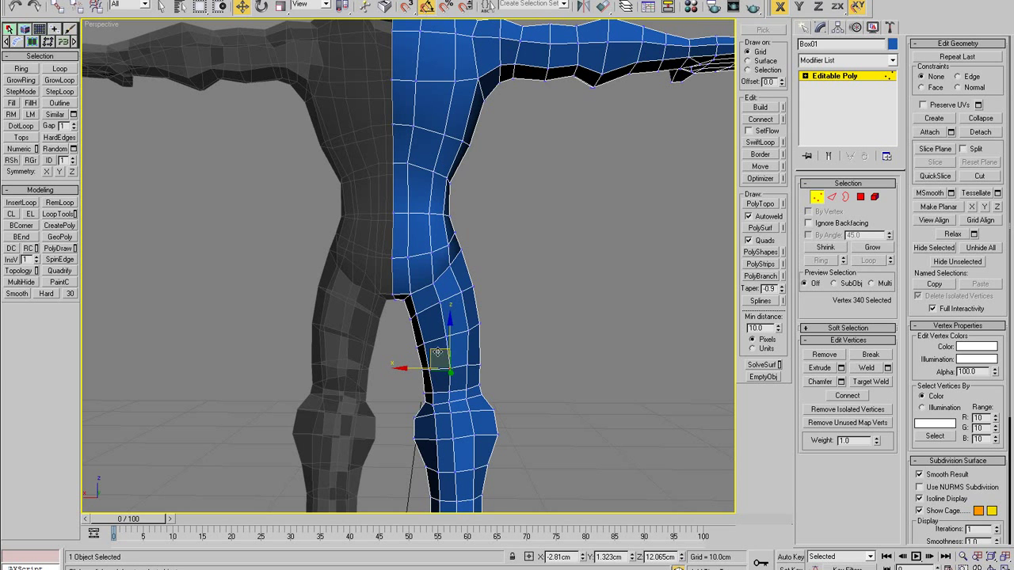
pyautogui.moveTo(437, 353); pyautogui.dragTo(437, 358)
pyautogui.click(467, 365)
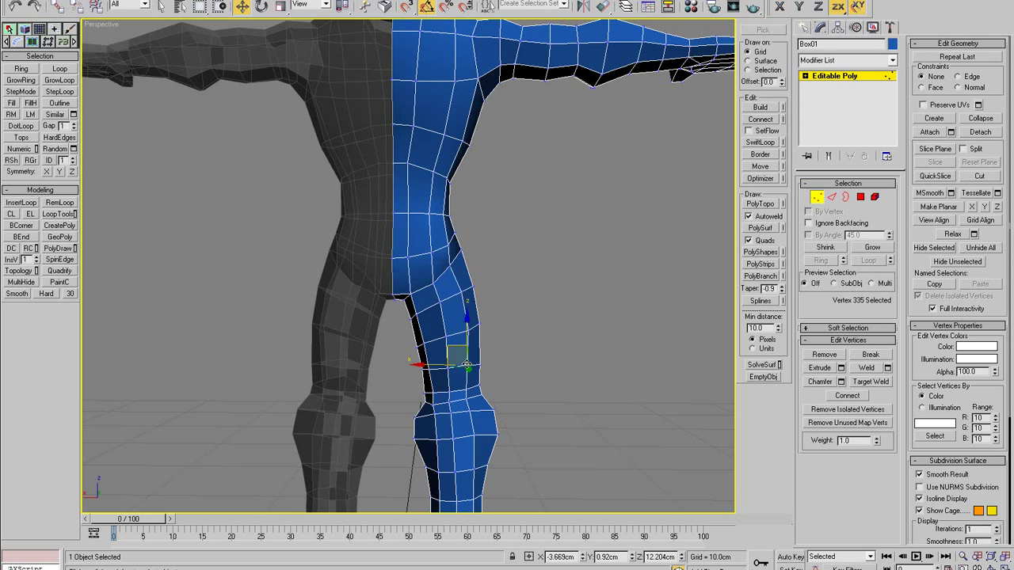
# Step: Adjust the heights of the inner thigh vertices in the two loops above the knee to align them
pyautogui.moveTo(468, 332)
pyautogui.keyDown('alt'); pyautogui.mouseDown(button='middle')
pyautogui.moveTo(690, 346)
pyautogui.moveTo(549, 333)
pyautogui.mouseUp(button='middle'); pyautogui.keyUp('alt')
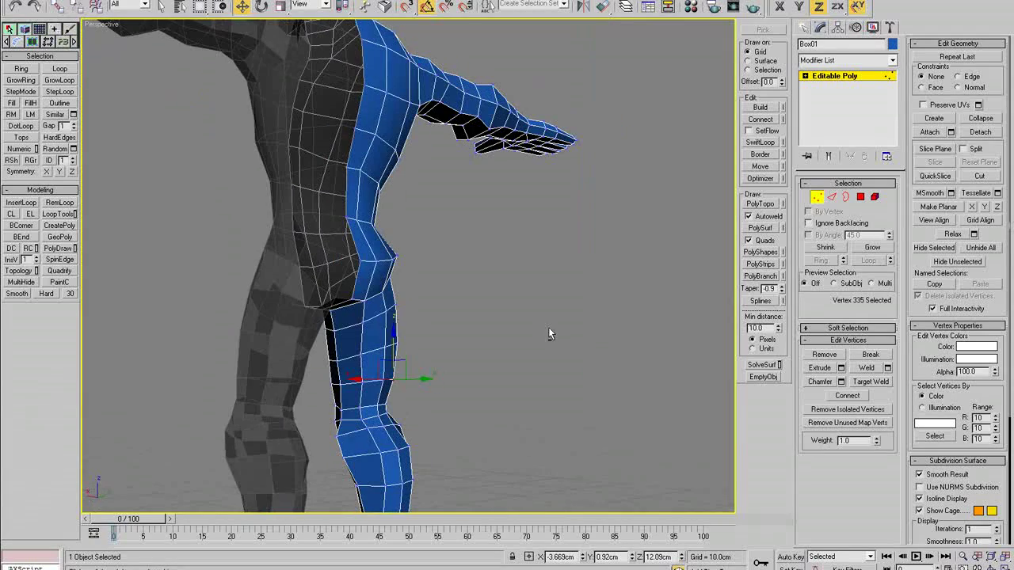
pyautogui.click(340, 377)
pyautogui.moveTo(341, 372); pyautogui.dragTo(341, 366)
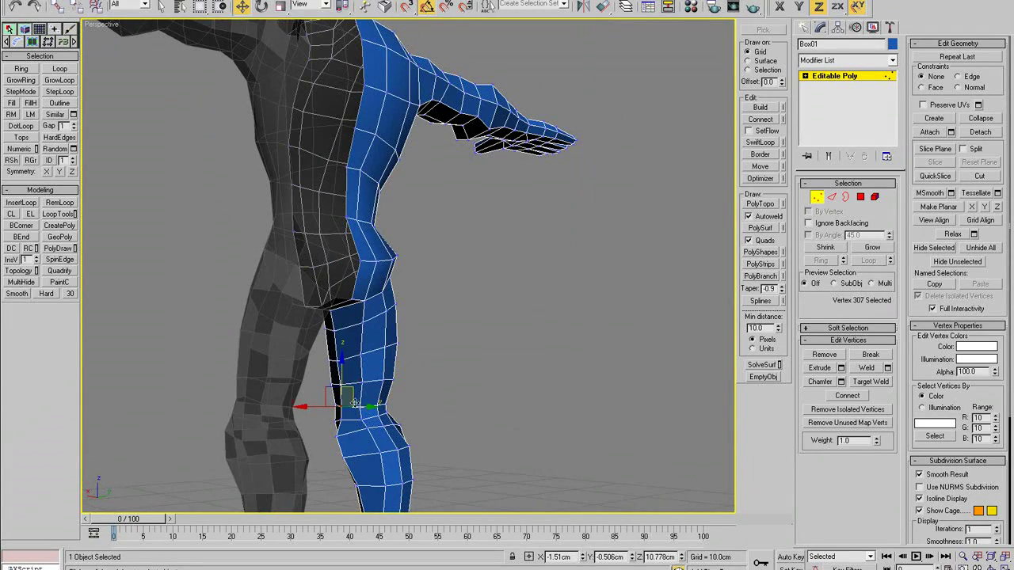
pyautogui.click(362, 416)
# Step: Viewed from below, move the vertices at the back of the thigh along the Y axis to round its cross-section
pyautogui.moveTo(362, 416)
pyautogui.keyDown('alt'); pyautogui.mouseDown(button='middle')
pyautogui.moveTo(261, 381)
pyautogui.moveTo(423, 420)
pyautogui.moveTo(475, 372)
pyautogui.moveTo(459, 335)
pyautogui.moveTo(443, 343)
pyautogui.moveTo(365, 294)
pyautogui.mouseUp(button='middle'); pyautogui.keyUp('alt')
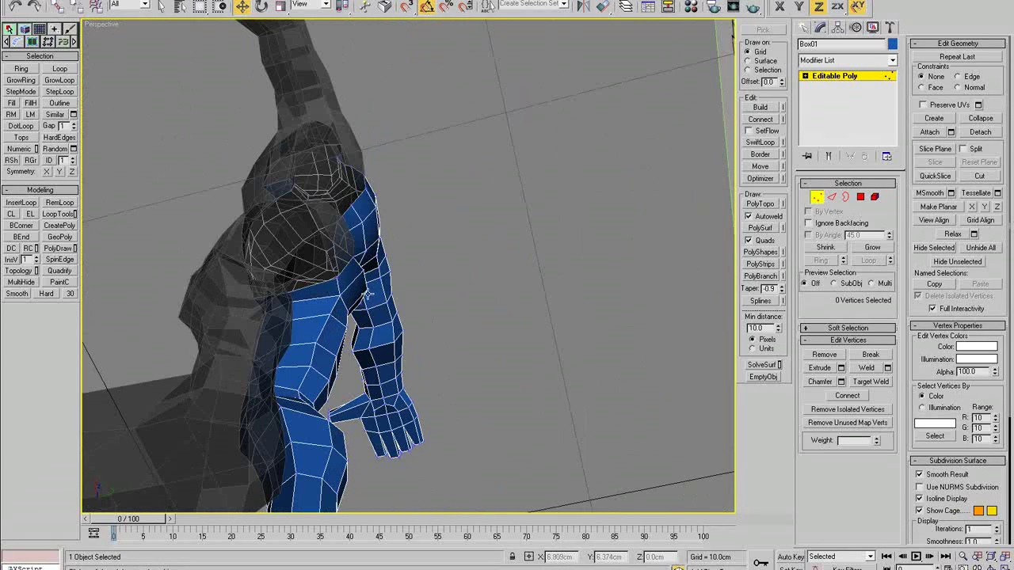
pyautogui.click(341, 294)
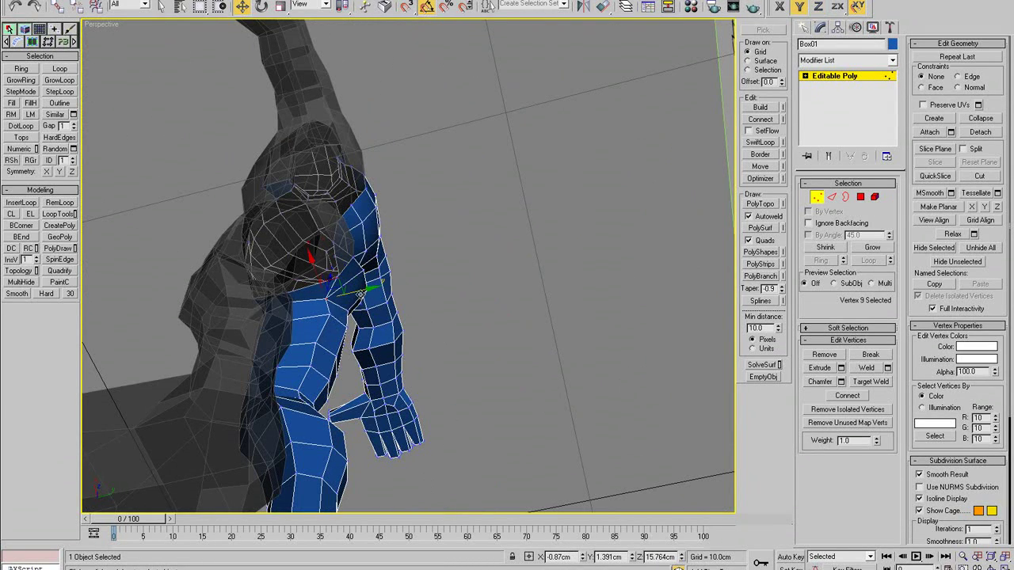
pyautogui.click(323, 314)
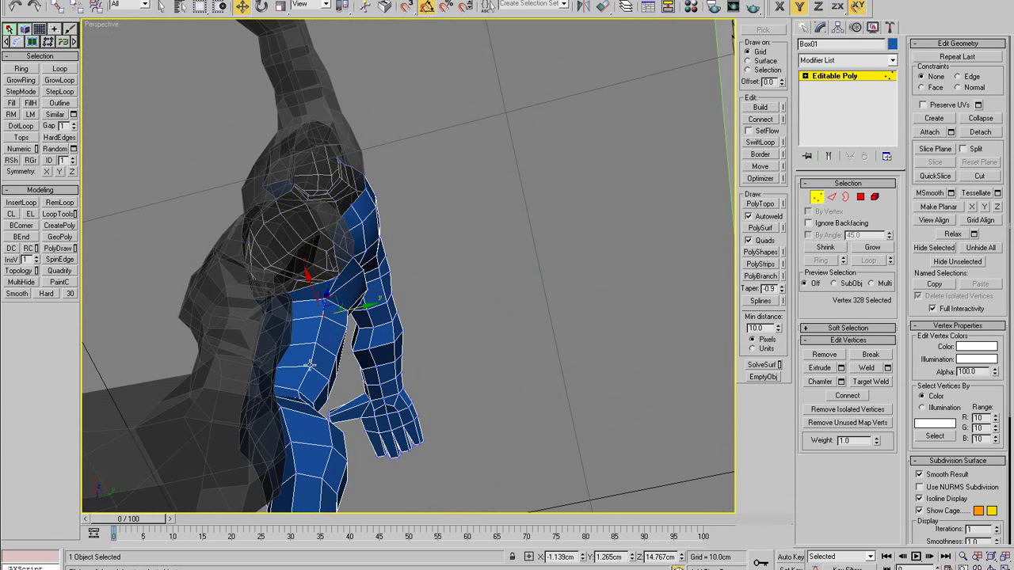
pyautogui.moveTo(310, 365); pyautogui.dragTo(306, 369)
pyautogui.click(336, 362)
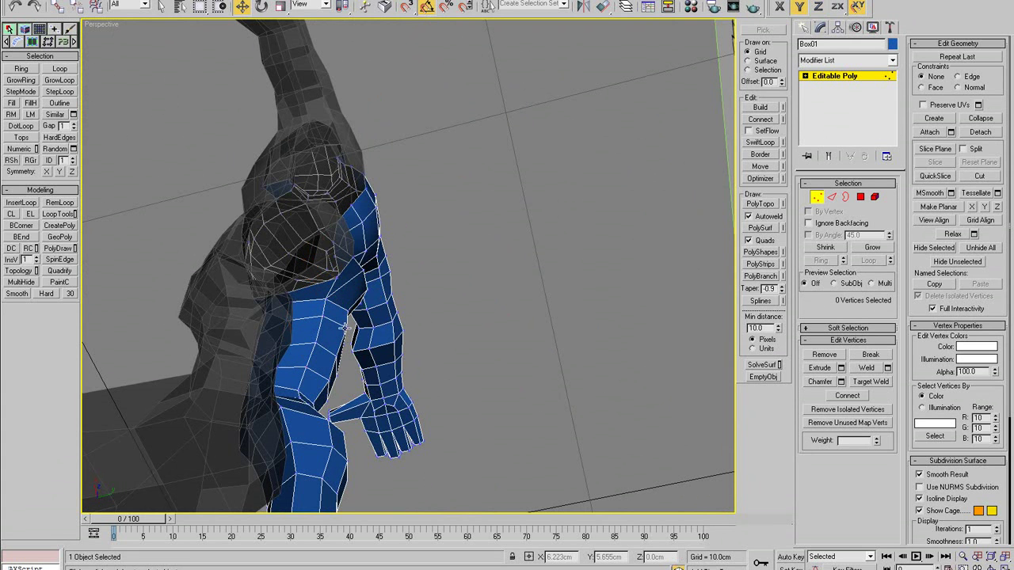
pyautogui.click(345, 326)
pyautogui.click(325, 382)
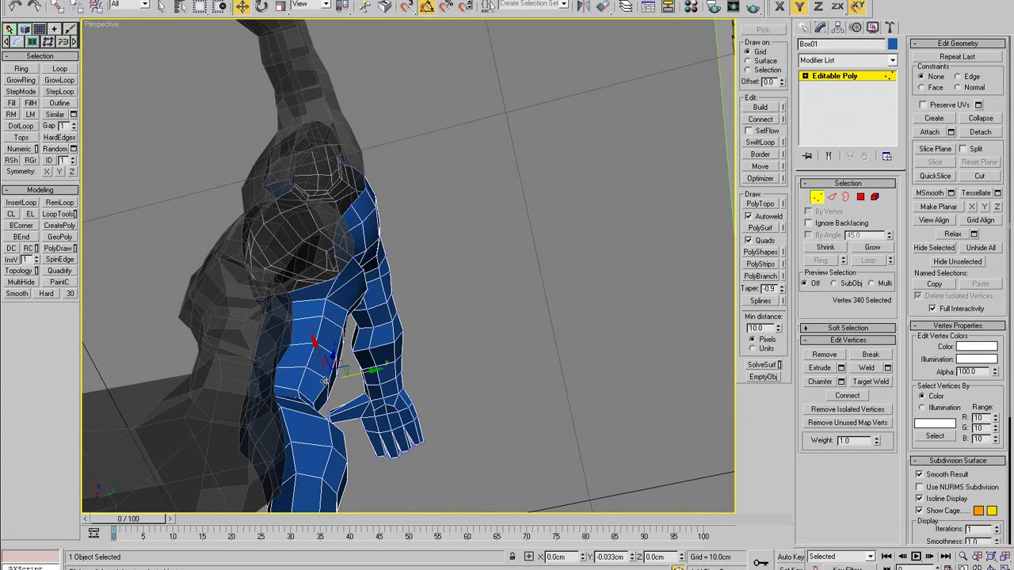
# Step: Cut two parallel edges across the lower pelvis polygon beside the model's centre line
pyautogui.keyDown('alt'); pyautogui.moveTo(395, 341); pyautogui.dragTo(177, 402, button='middle'); pyautogui.keyUp('alt')
pyautogui.keyDown('alt'); pyautogui.moveTo(380, 273); pyautogui.dragTo(459, 222, button='middle'); pyautogui.keyUp('alt')
pyautogui.click(449, 252)
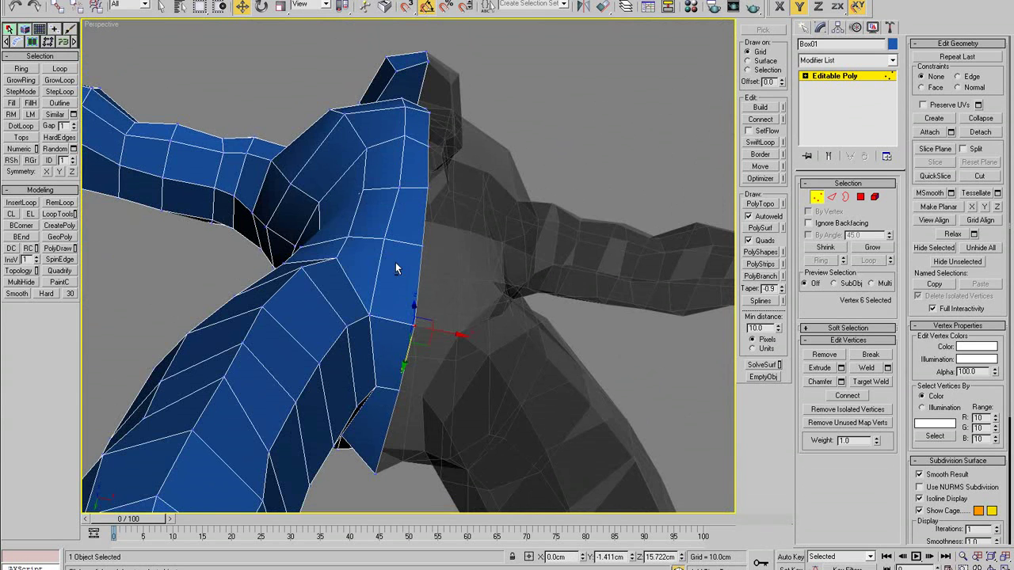
pyautogui.hotkey('alt', 'c')
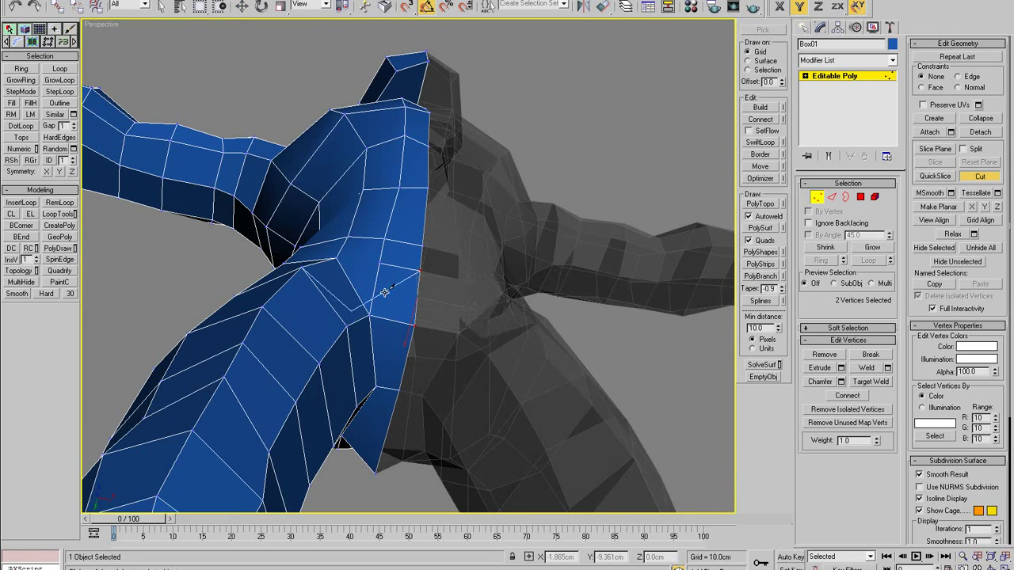
pyautogui.rightClick(395, 295)
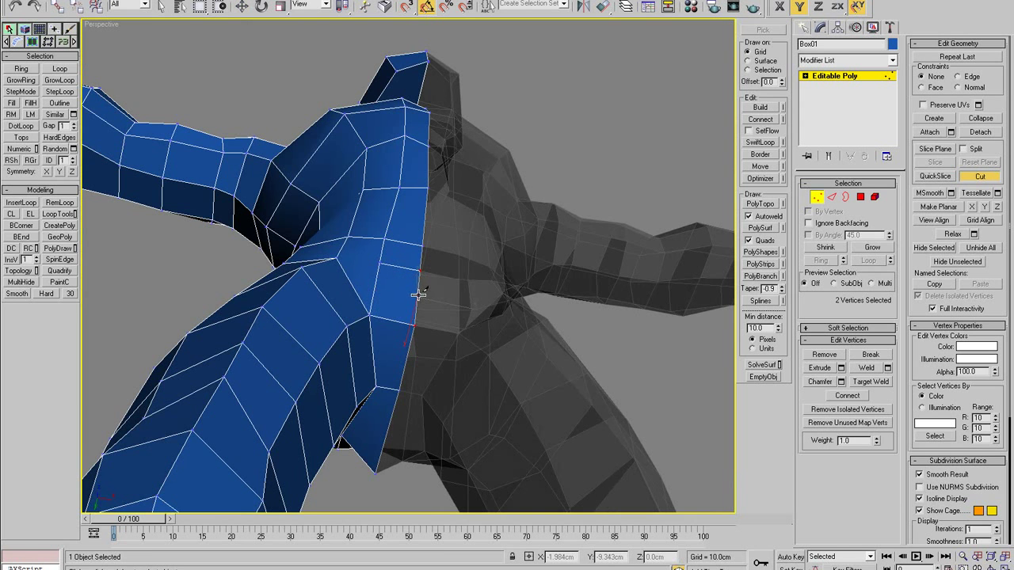
pyautogui.click(376, 288)
pyautogui.rightClick(380, 288)
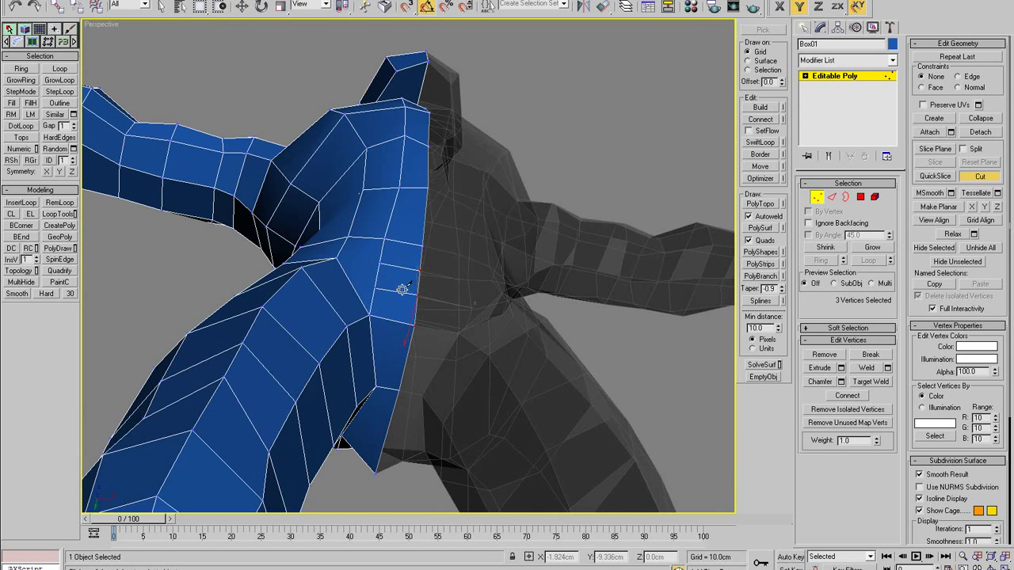
# Step: Extend the upper pelvis cut to the adjacent hip vertex and move the lower cut's outer end vertex toward the centre line
pyautogui.press('s')
pyautogui.click(379, 263)
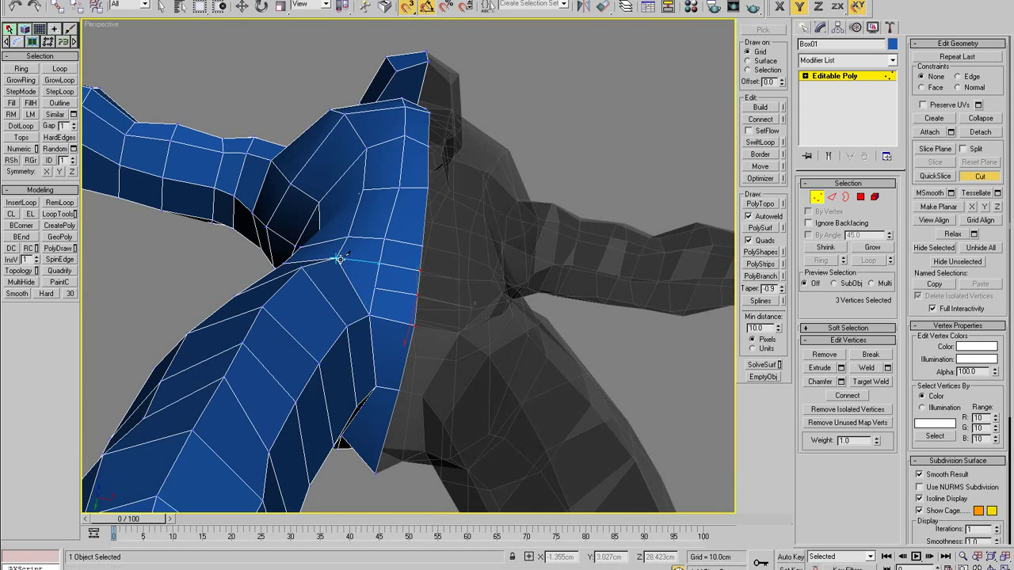
pyautogui.rightClick(385, 292)
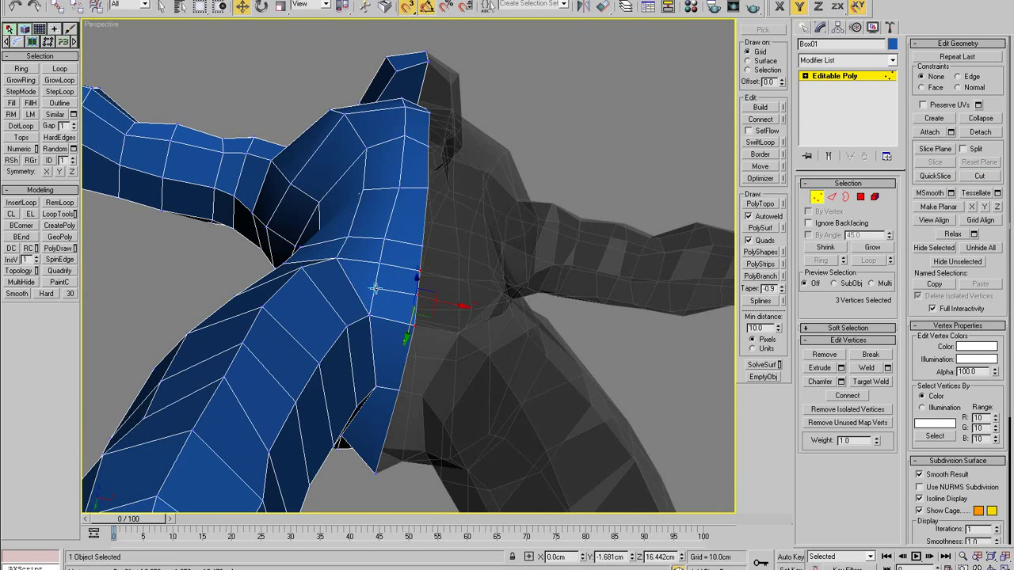
pyautogui.press('1')
pyautogui.press('1')
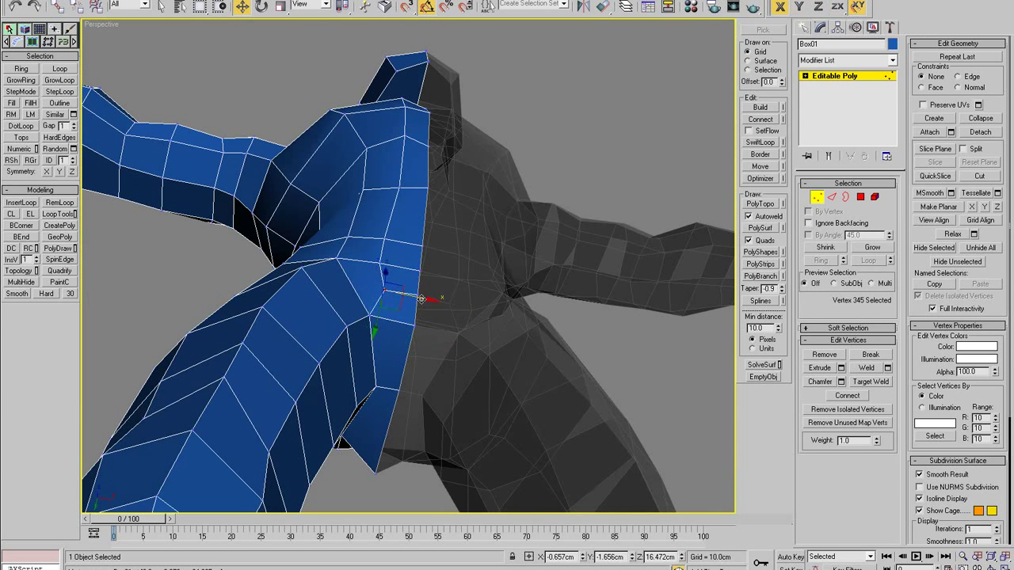
# Step: Pull the short horizontal edges beside the centre line at the front of the pelvis forward along the Y axis
pyautogui.keyDown('alt'); pyautogui.moveTo(421, 299); pyautogui.dragTo(484, 358, button='middle'); pyautogui.keyUp('alt')
pyautogui.press('2')
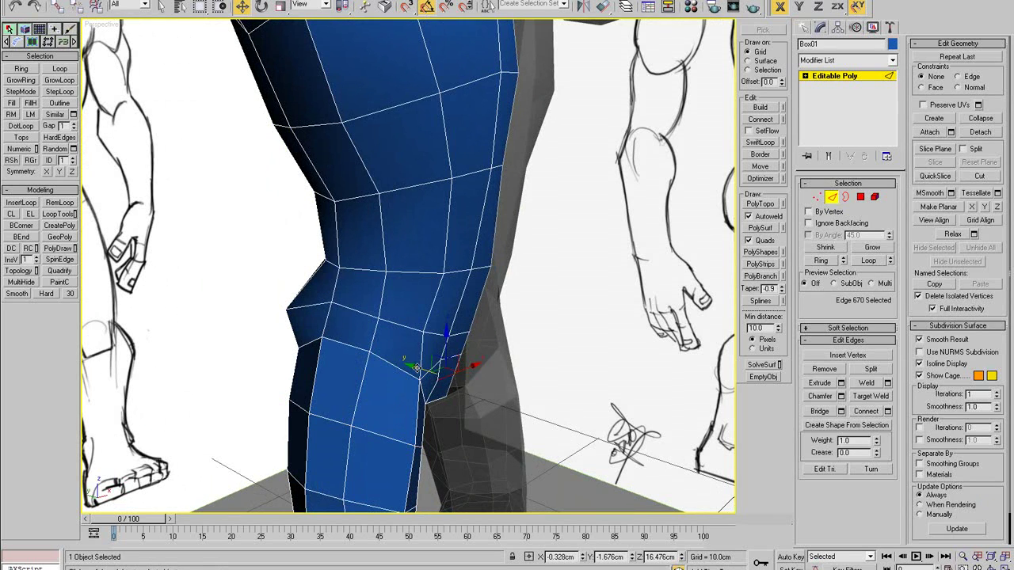
pyautogui.moveTo(416, 369); pyautogui.dragTo(465, 362)
pyautogui.click(449, 412)
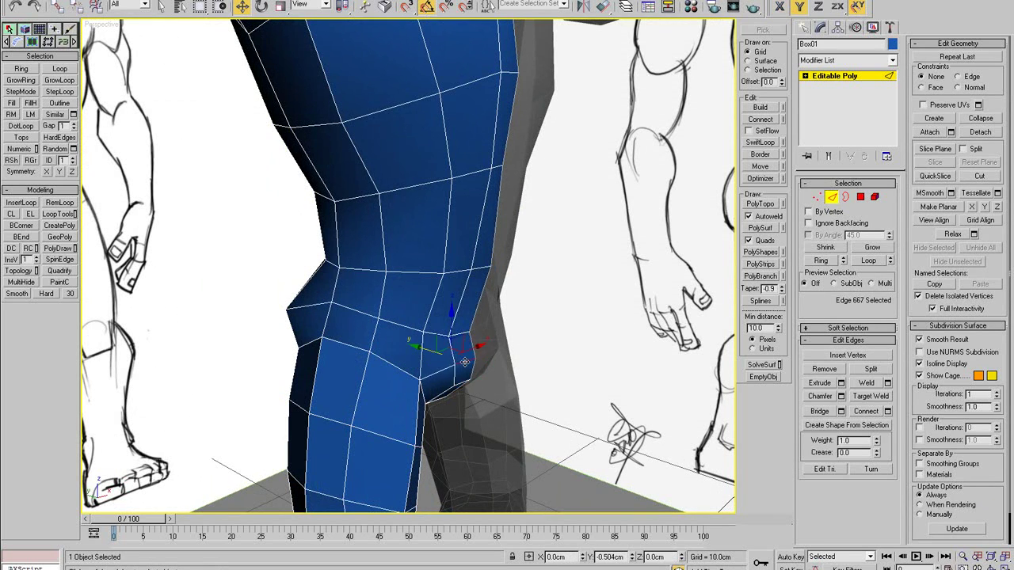
pyautogui.click(485, 370)
pyautogui.click(456, 333)
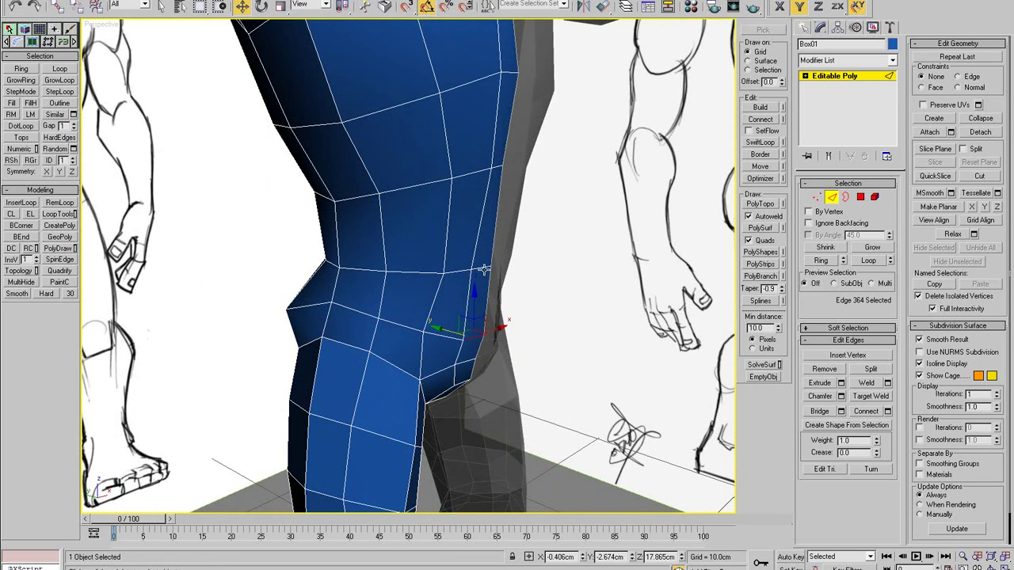
# Step: In the left view, move the front crotch vertices on the centre line back toward the sketched body profile
pyautogui.hotkey('alt', 'w')
pyautogui.hotkey('alt', 'w')
pyautogui.hotkey('alt', 'x')
pyautogui.scroll(6, 420, 312)
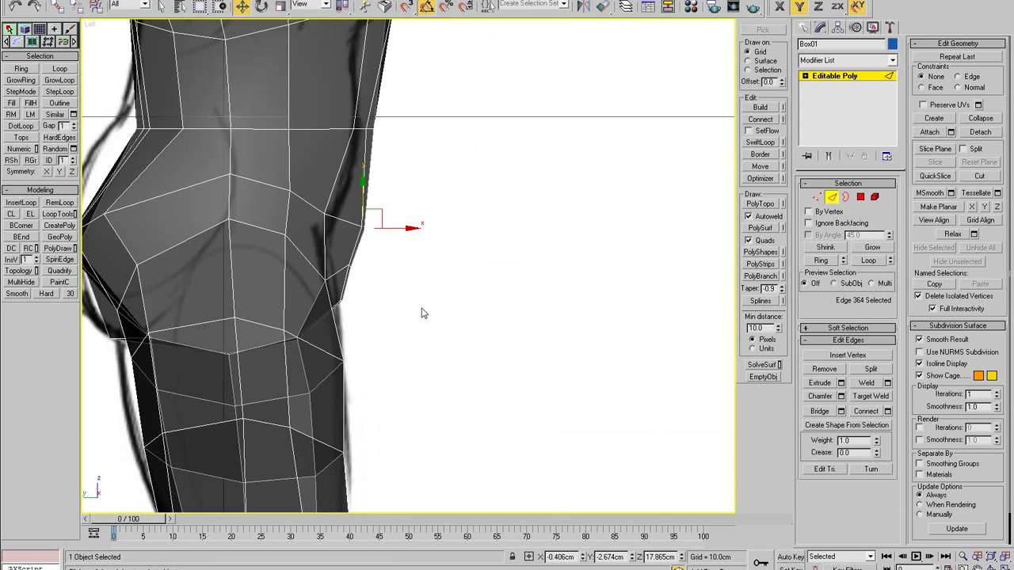
pyautogui.press('1')
pyautogui.click(358, 332)
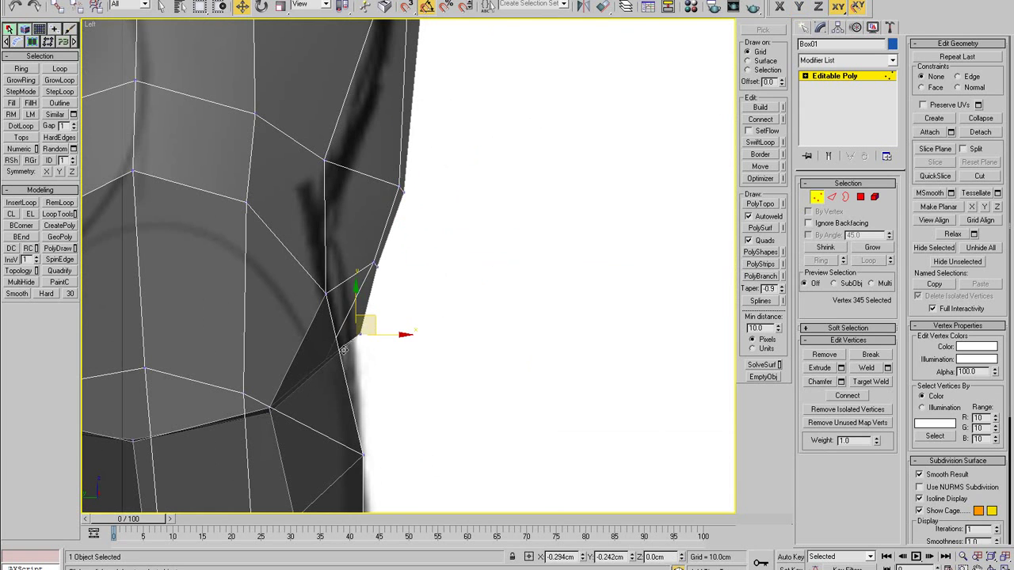
pyautogui.moveTo(381, 320); pyautogui.dragTo(371, 322)
pyautogui.moveTo(405, 245); pyautogui.dragTo(353, 286)
# Step: Adjust the front hip vertex and the groin vertex below it in the left view to even out the row spacing
pyautogui.moveTo(396, 253); pyautogui.dragTo(328, 124)
pyautogui.scroll(-2, 339, 247)
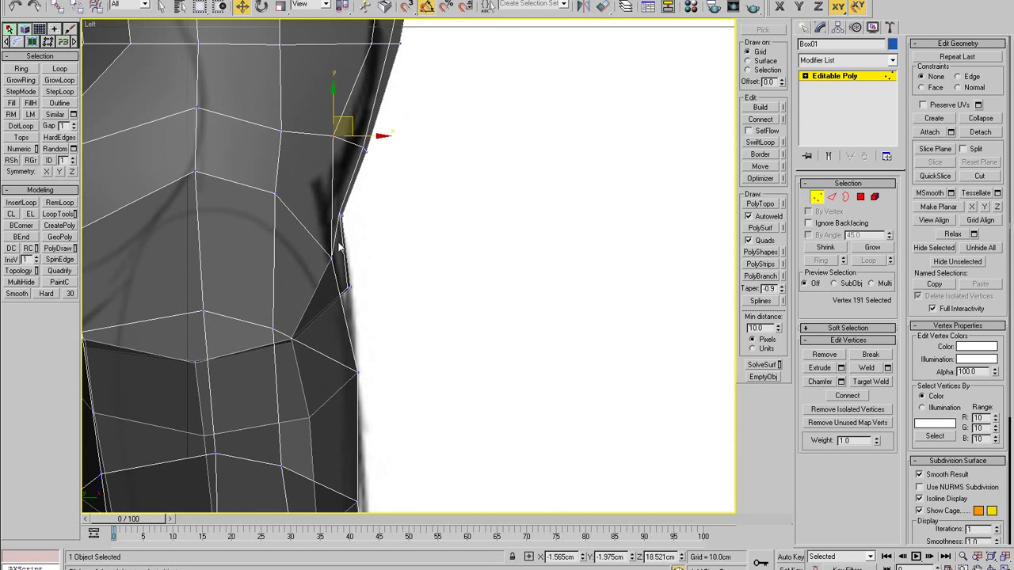
pyautogui.click(332, 259)
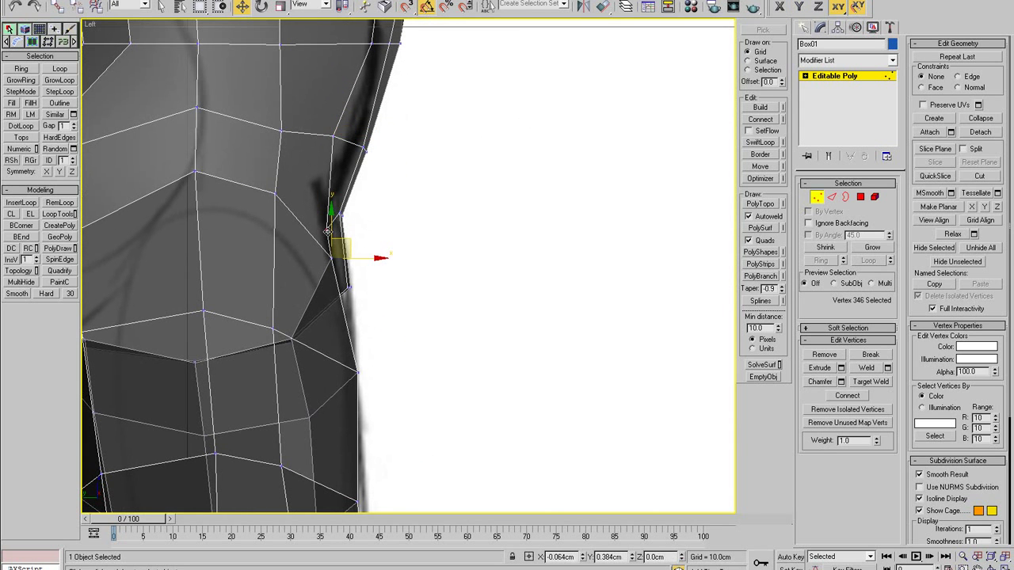
pyautogui.click(331, 258)
pyautogui.moveTo(332, 258); pyautogui.dragTo(320, 247)
# Step: Target weld the groin vertex to the neighbouring vertex directly below it at the top of the inner thigh
pyautogui.hotkey('alt', 'w')
pyautogui.rightClick(443, 324)
pyautogui.hotkey('alt', 'w')
pyautogui.keyDown('alt'); pyautogui.moveTo(423, 325); pyautogui.dragTo(412, 297, button='middle'); pyautogui.keyUp('alt')
pyautogui.hotkey('alt', 'x')
pyautogui.scroll(2, 368, 324)
pyautogui.press('1')
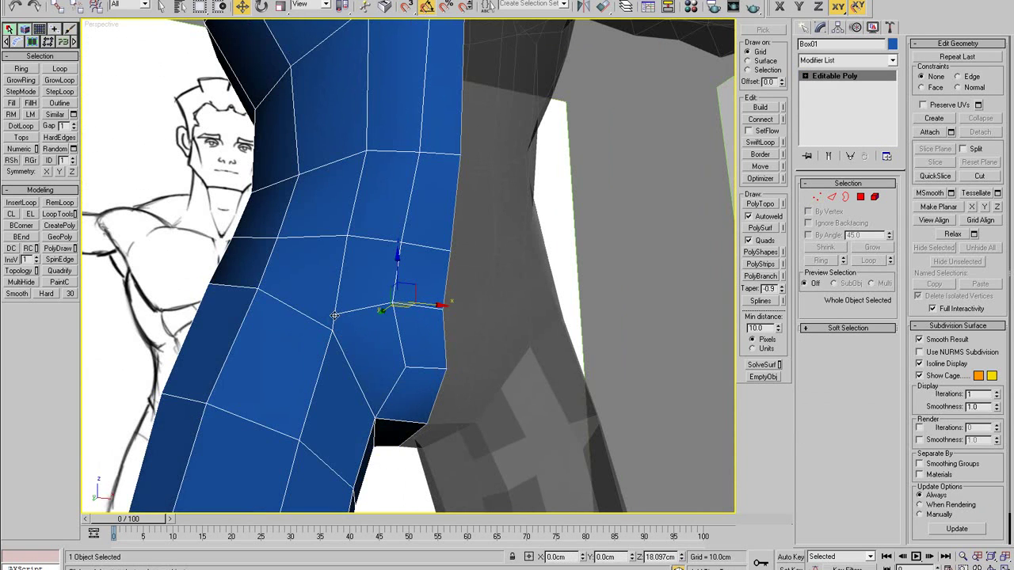
pyautogui.scroll(5, 344, 325)
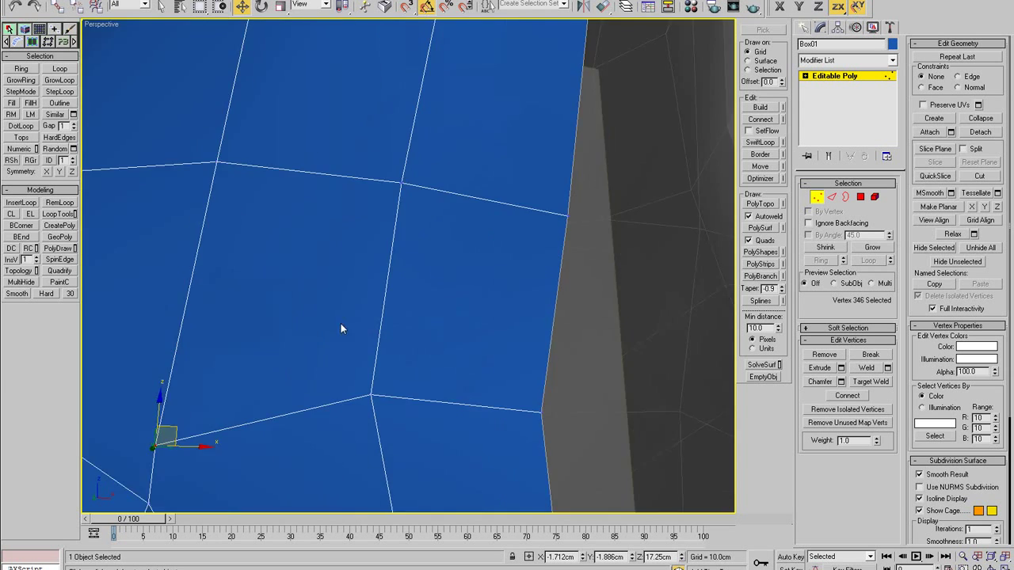
pyautogui.moveTo(342, 324); pyautogui.dragTo(454, 233, button='middle')
pyautogui.rightClick(436, 244)
pyautogui.click(400, 278)
pyautogui.rightClick(401, 283)
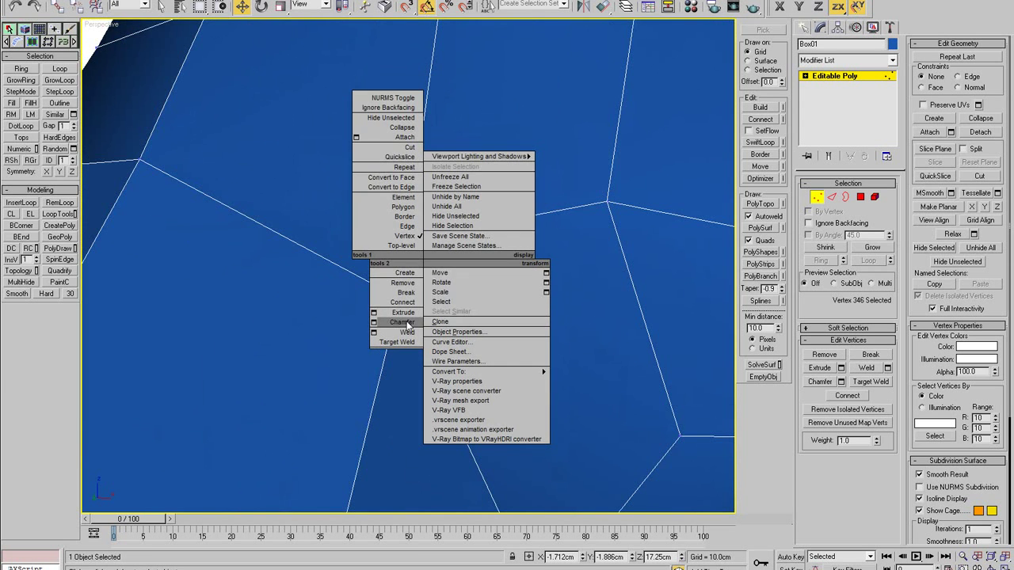
pyautogui.click(403, 339)
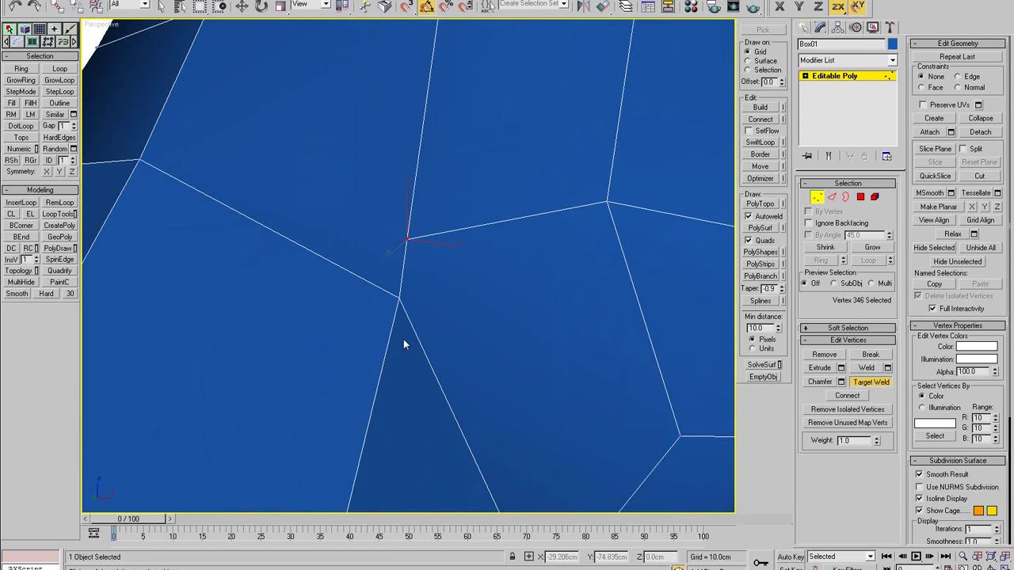
pyautogui.click(398, 298)
pyautogui.rightClick(451, 299)
# Step: Raise the outer vertex of the front hip row slightly in the XZ plane
pyautogui.scroll(-8, 453, 299)
pyautogui.moveTo(433, 289)
pyautogui.keyDown('alt'); pyautogui.mouseDown(button='middle')
pyautogui.moveTo(469, 294)
pyautogui.moveTo(459, 287)
pyautogui.moveTo(503, 271)
pyautogui.mouseUp(button='middle'); pyautogui.keyUp('alt')
pyautogui.scroll(4, 473, 289)
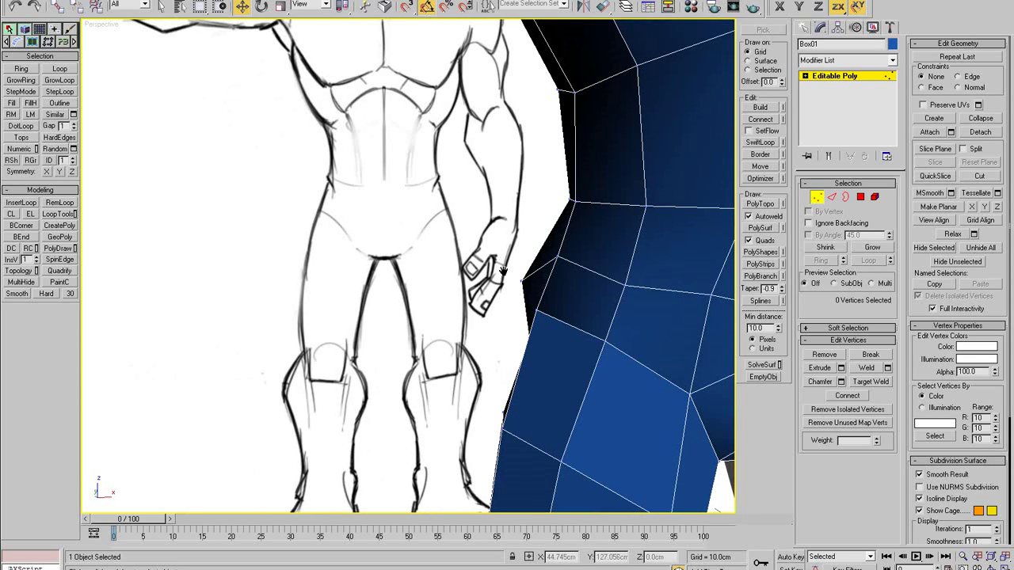
pyautogui.click(624, 287)
pyautogui.press('z')
pyautogui.scroll(-8, 401, 308)
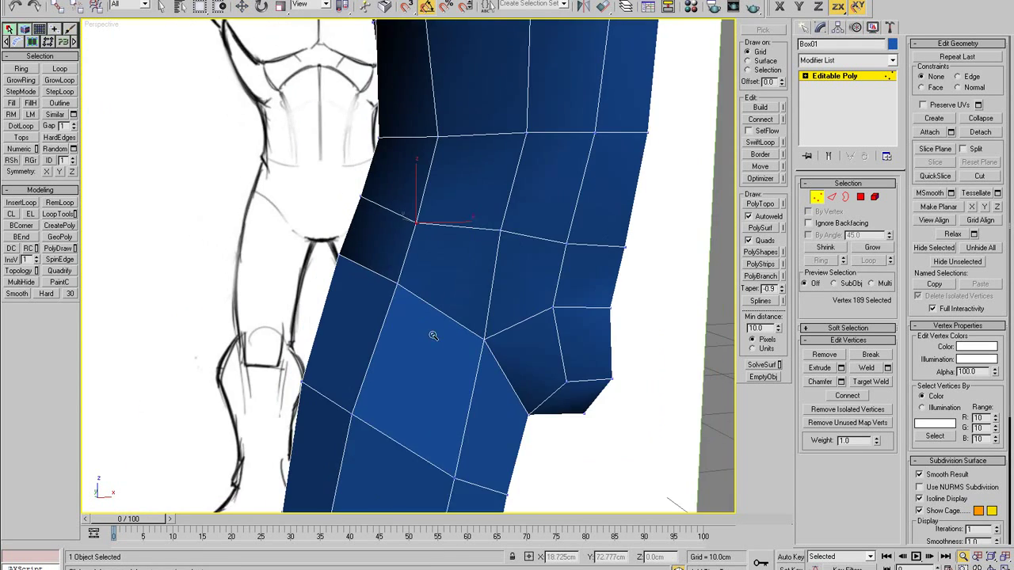
pyautogui.keyDown('alt'); pyautogui.moveTo(434, 337); pyautogui.dragTo(353, 257, button='middle'); pyautogui.keyUp('alt')
pyautogui.moveTo(349, 257); pyautogui.dragTo(351, 244)
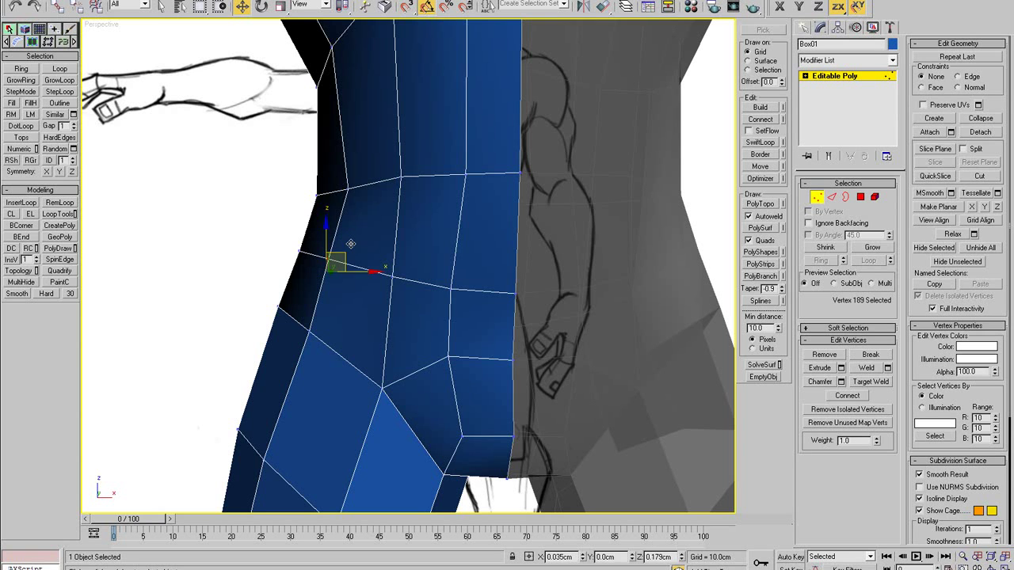
# Step: Shift the next two vertices of the front hip row slightly outward to even out the edge flow
pyautogui.click(396, 287)
pyautogui.moveTo(393, 277); pyautogui.dragTo(385, 281)
pyautogui.click(446, 298)
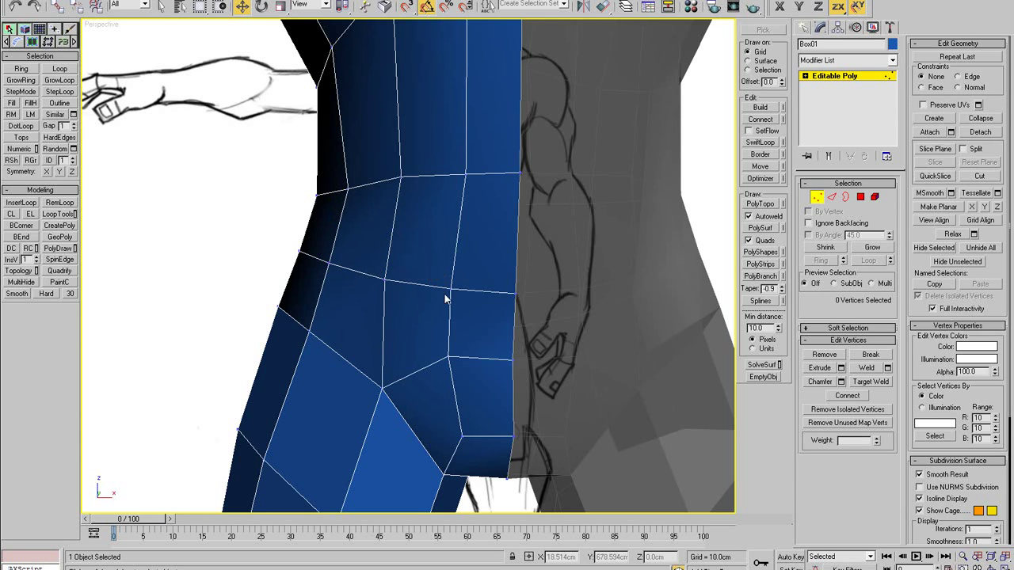
pyautogui.click(450, 289)
pyautogui.moveTo(449, 289); pyautogui.dragTo(447, 287)
# Step: Lower the two vertices of the row above the crotch, on and beside the centre line, toward the groin vertex's height
pyautogui.click(448, 354)
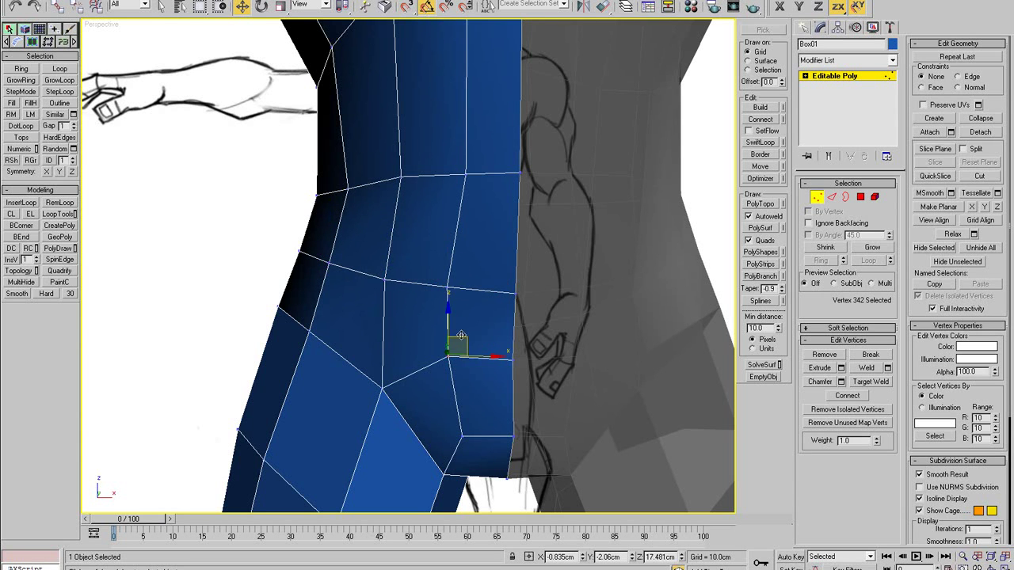
pyautogui.moveTo(448, 354); pyautogui.dragTo(449, 380)
pyautogui.click(511, 361)
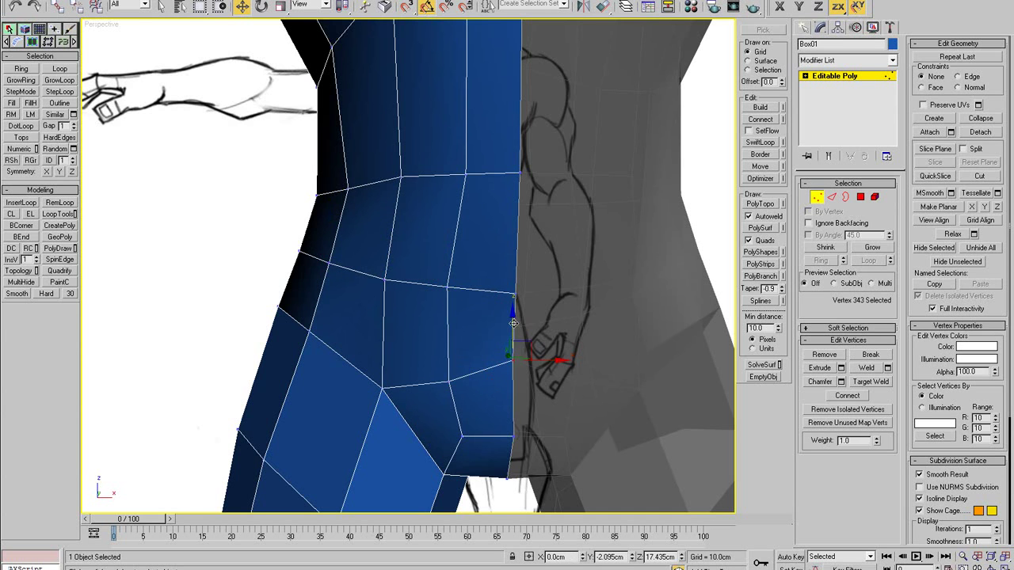
pyautogui.moveTo(513, 323); pyautogui.dragTo(517, 354)
# Step: Move the two lower front crotch vertices back and down, and pull the edge above them forward along the Y axis
pyautogui.keyDown('alt'); pyautogui.moveTo(516, 346); pyautogui.dragTo(556, 402, button='middle'); pyautogui.keyUp('alt')
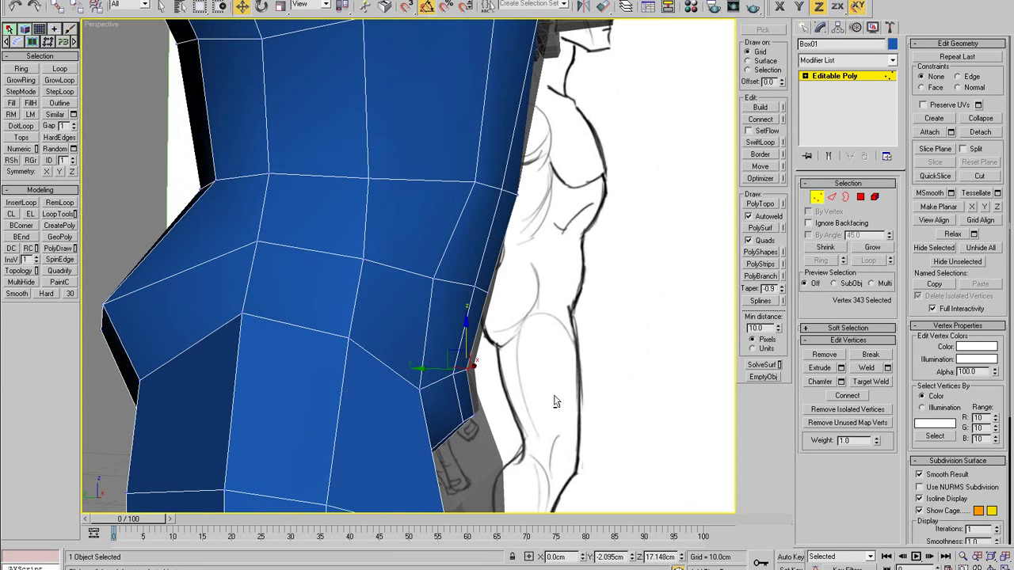
pyautogui.moveTo(460, 407); pyautogui.dragTo(453, 413)
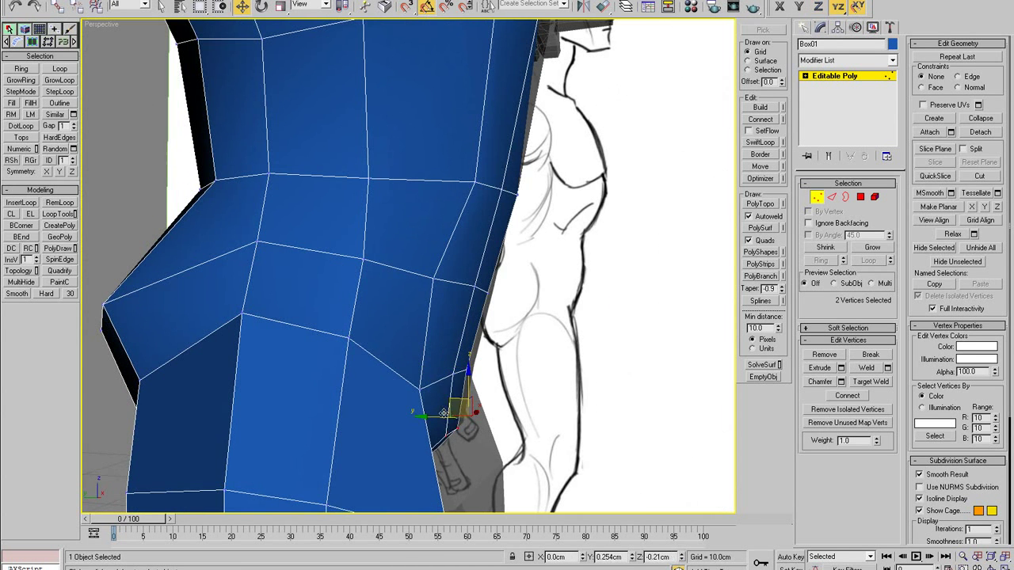
pyautogui.keyDown('alt'); pyautogui.moveTo(454, 408); pyautogui.dragTo(519, 385, button='middle'); pyautogui.keyUp('alt')
pyautogui.scroll(-3, 433, 375)
pyautogui.keyDown('alt'); pyautogui.moveTo(441, 386); pyautogui.dragTo(479, 334, button='middle'); pyautogui.keyUp('alt')
pyautogui.press('2')
pyautogui.click(453, 335)
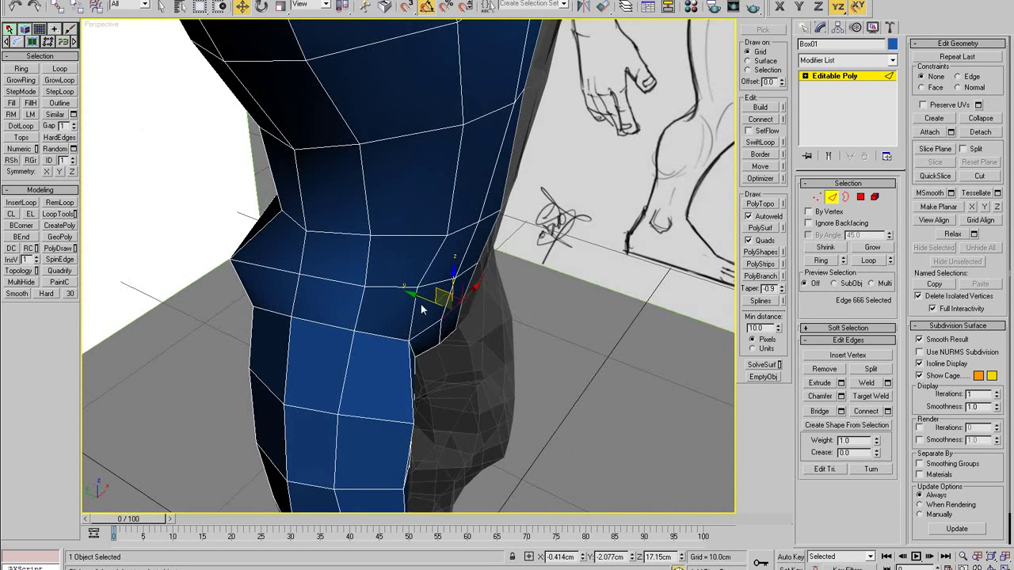
pyautogui.moveTo(421, 304); pyautogui.dragTo(434, 304)
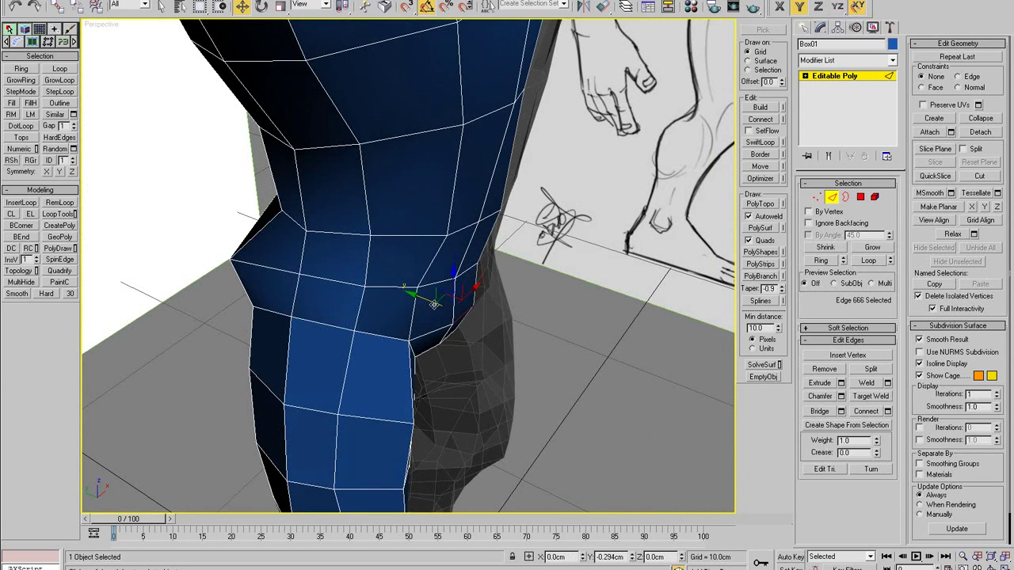
pyautogui.click(468, 271)
# Step: Shift the front hip-row vertex beside the centre line outward in the XY plane
pyautogui.scroll(-2, 471, 257)
pyautogui.keyDown('alt'); pyautogui.moveTo(483, 241); pyautogui.dragTo(430, 255, button='middle'); pyautogui.keyUp('alt')
pyautogui.press('1')
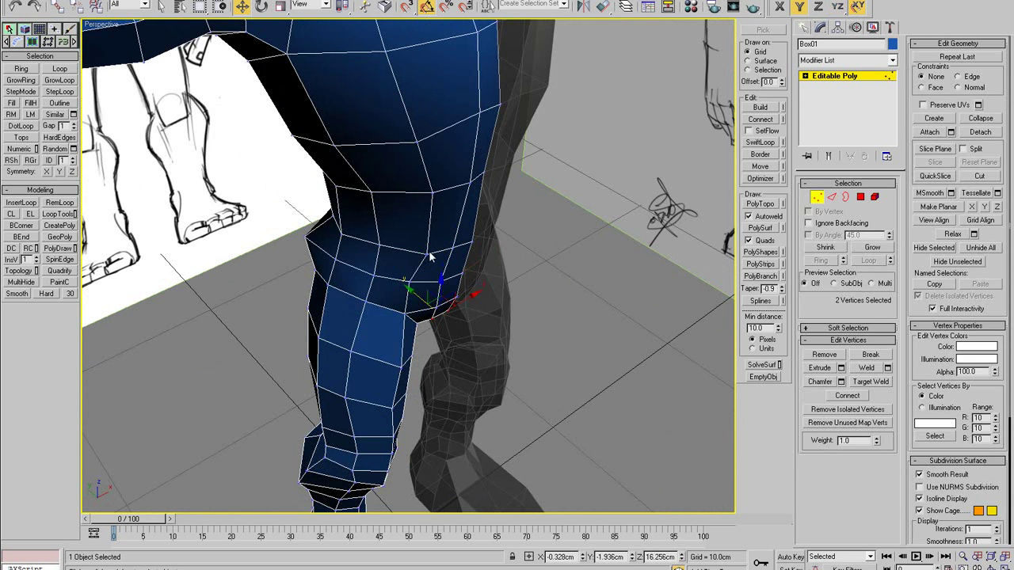
pyautogui.click(427, 255)
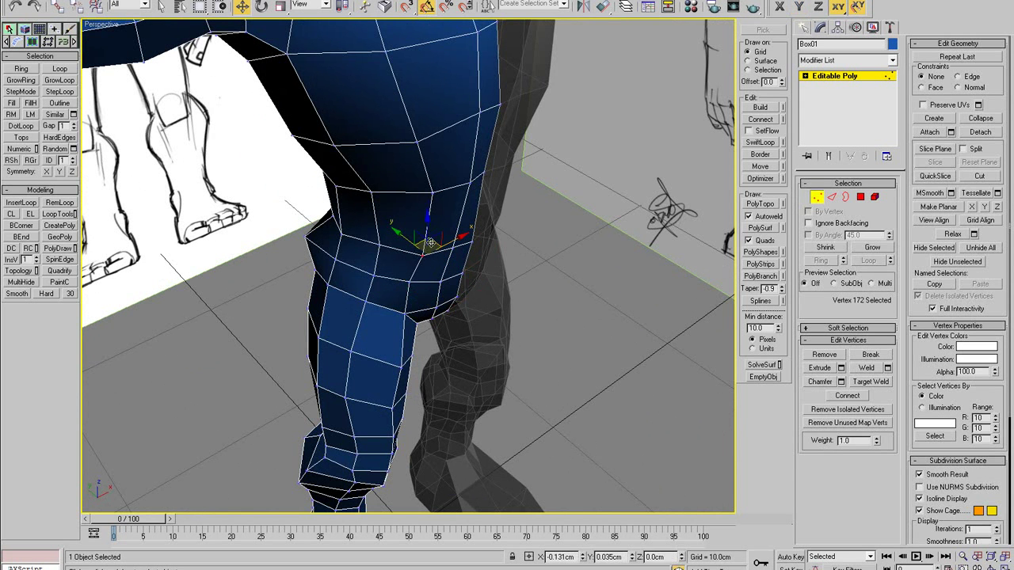
pyautogui.click(418, 188)
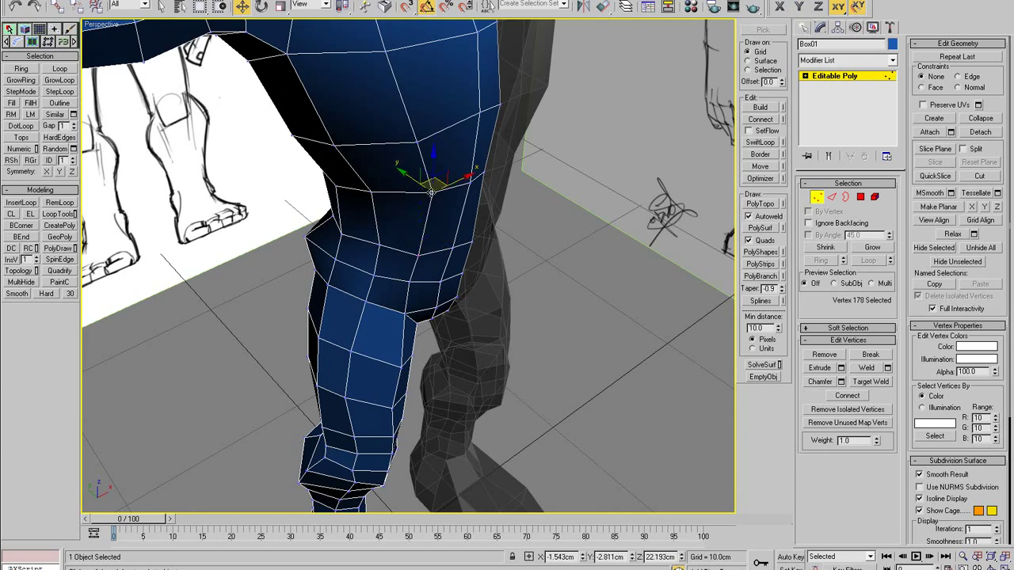
pyautogui.click(419, 256)
# Step: Viewed from below, move the centre-line vertex under the crotch along the Y axis
pyautogui.keyDown('alt'); pyautogui.moveTo(420, 256); pyautogui.dragTo(600, 130, button='middle'); pyautogui.keyUp('alt')
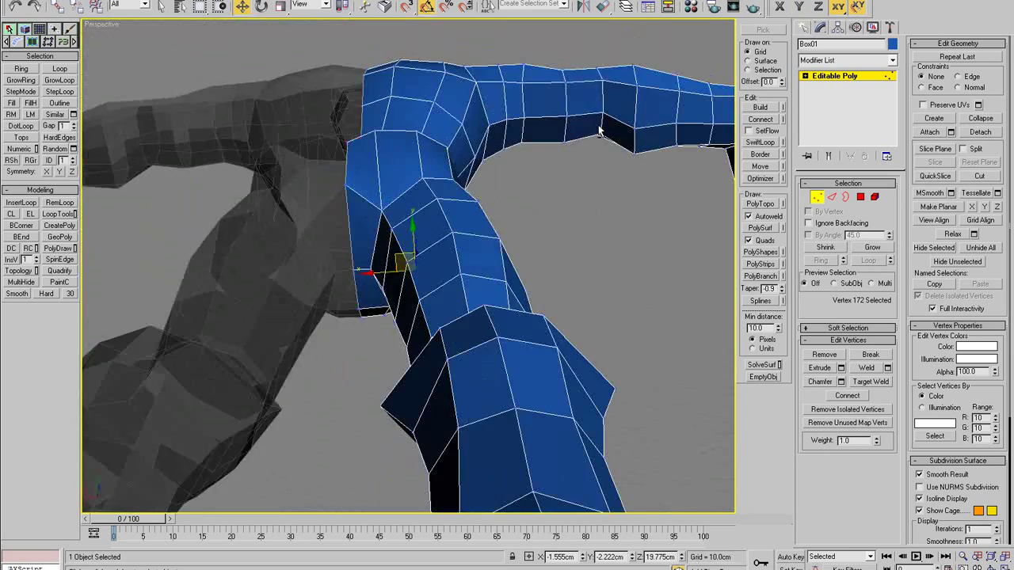
pyautogui.click(342, 186)
pyautogui.moveTo(338, 146); pyautogui.dragTo(348, 185)
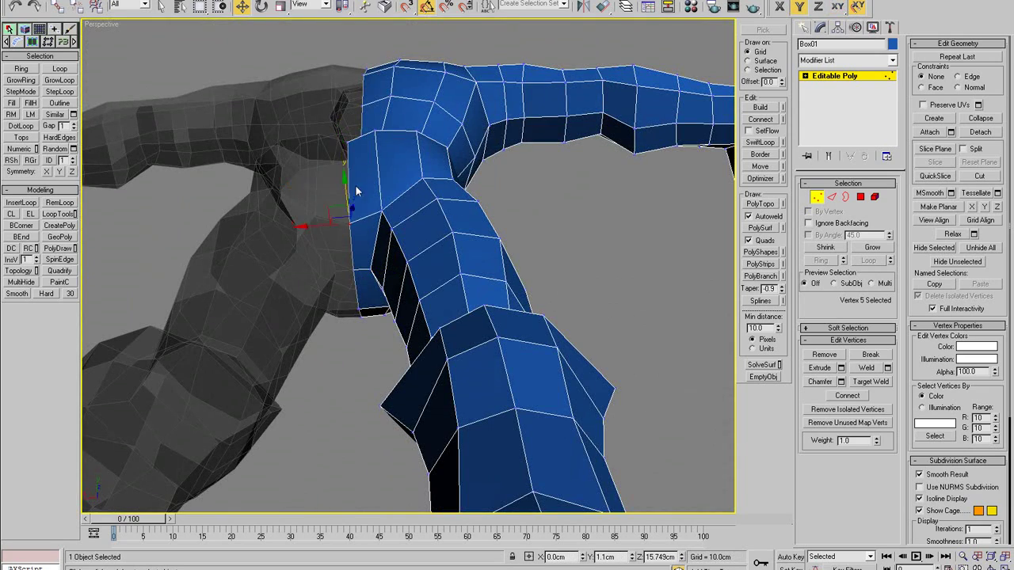
# Step: Select the ring of lengthwise edges around the upper thigh and collapse it to merge its two loops into one
pyautogui.keyDown('alt'); pyautogui.moveTo(355, 185); pyautogui.dragTo(423, 303, button='middle'); pyautogui.keyUp('alt')
pyautogui.scroll(-5, 460, 290)
pyautogui.scroll(4, 400, 308)
pyautogui.press('2')
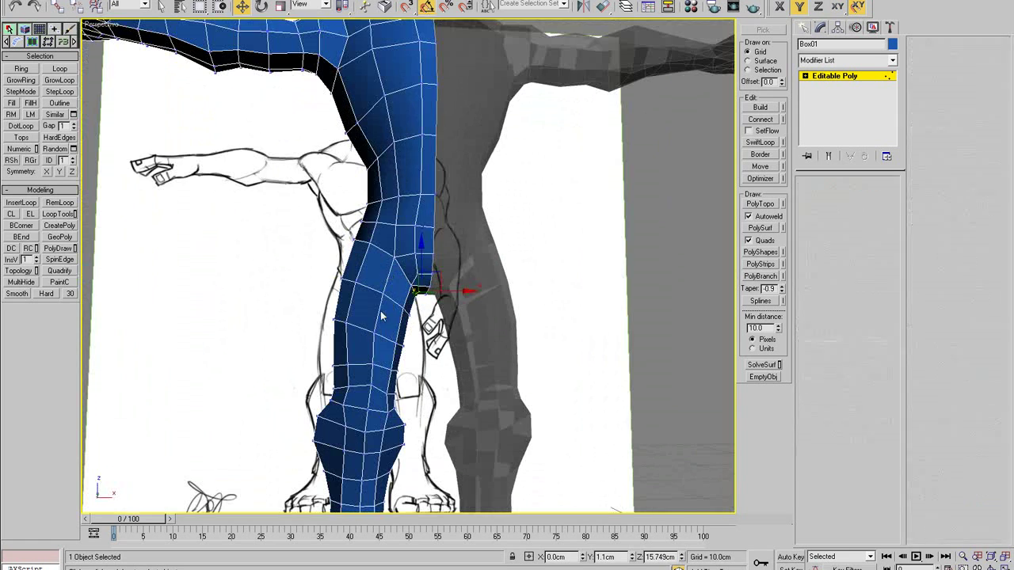
pyautogui.click(381, 316)
pyautogui.moveTo(387, 355); pyautogui.dragTo(358, 289, button='middle')
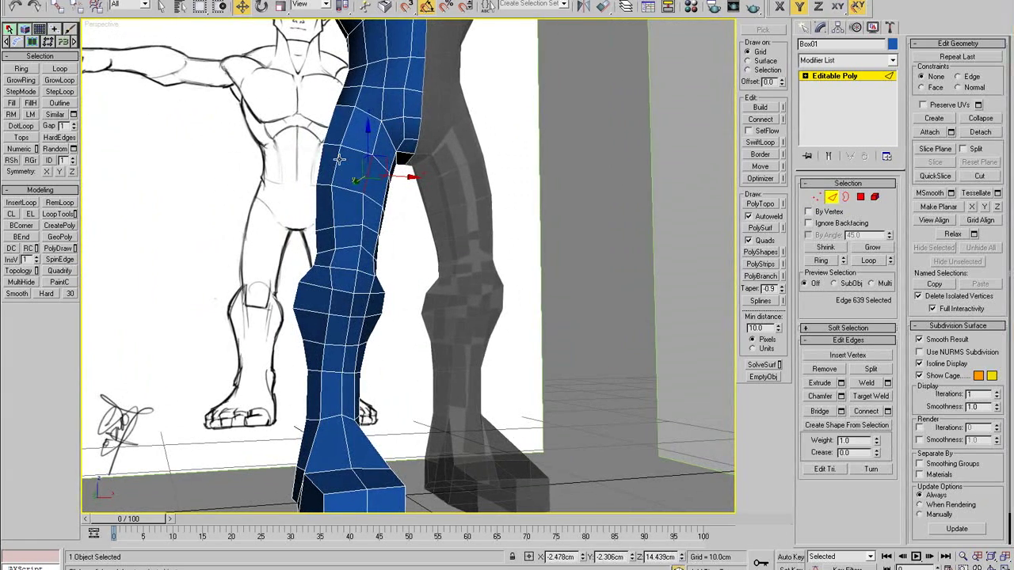
pyautogui.click(339, 160)
pyautogui.hotkey('alt', 'r')
pyautogui.keyDown('alt'); pyautogui.moveTo(339, 160); pyautogui.dragTo(426, 196, button='middle'); pyautogui.keyUp('alt')
pyautogui.rightClick(426, 196)
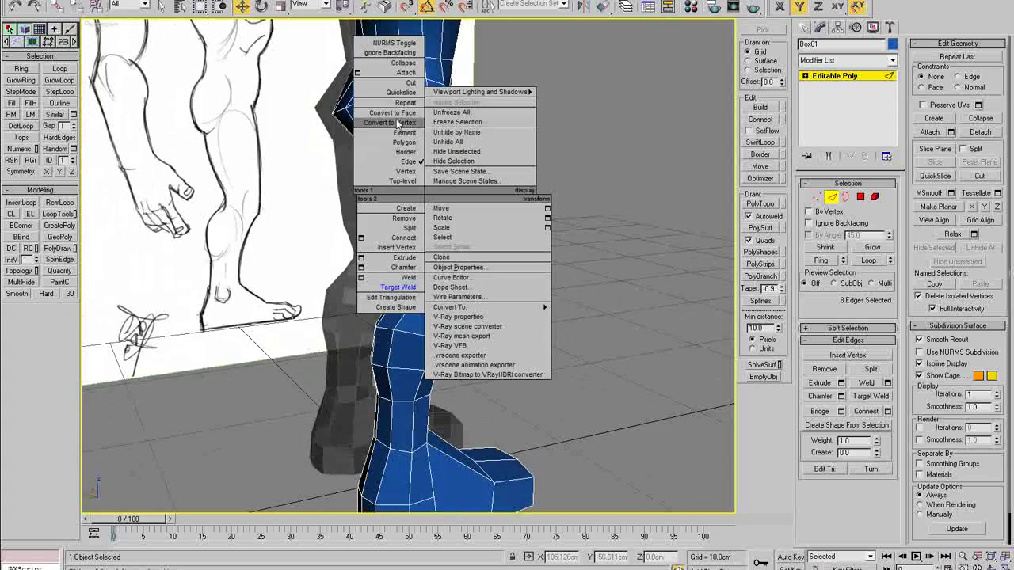
pyautogui.click(403, 64)
pyautogui.keyDown('alt'); pyautogui.moveTo(403, 65); pyautogui.dragTo(347, 139, button='middle'); pyautogui.keyUp('alt')
# Step: In the front view, move the inner vertex of the upper thigh loop slightly to follow the sketched leg outline
pyautogui.hotkey('alt', 'w')
pyautogui.rightClick(440, 187)
pyautogui.hotkey('alt', 'w')
pyautogui.moveTo(440, 188); pyautogui.dragTo(488, 283, button='middle')
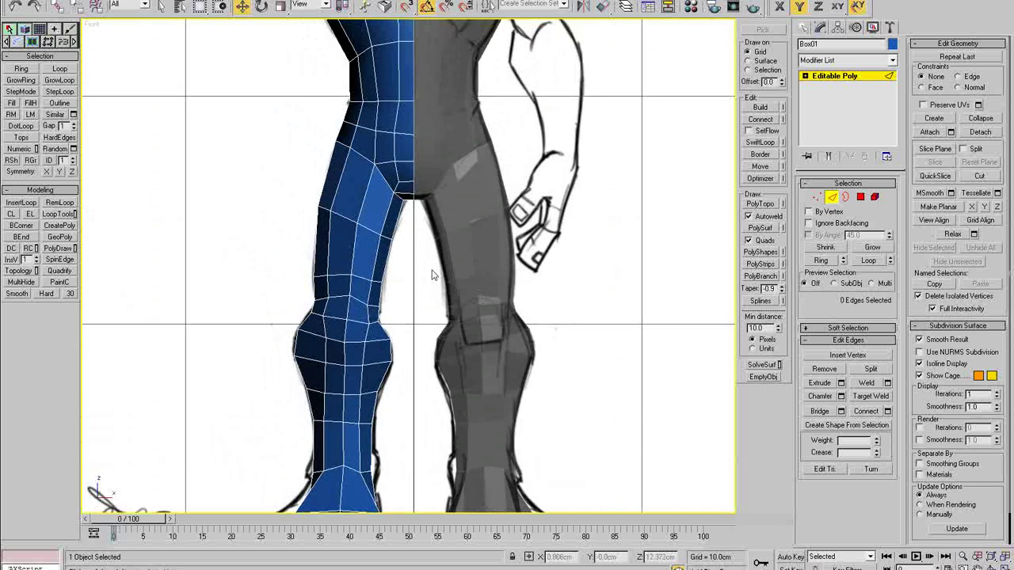
pyautogui.scroll(2, 419, 255)
pyautogui.press('1')
pyautogui.hotkey('alt', 'x')
pyautogui.scroll(2, 386, 246)
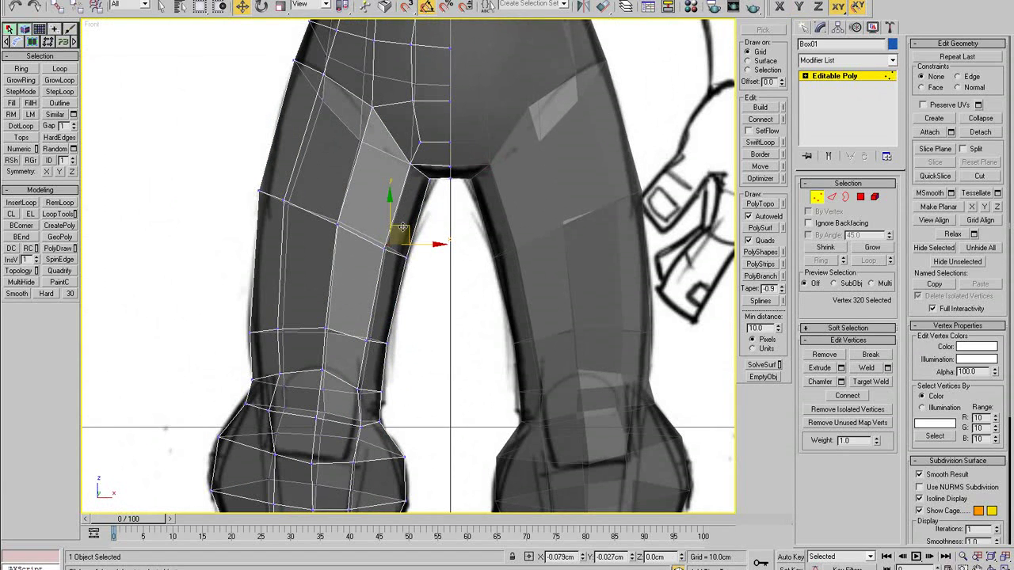
pyautogui.moveTo(403, 227); pyautogui.dragTo(401, 228)
pyautogui.moveTo(412, 252); pyautogui.dragTo(396, 201, button='middle')
pyautogui.scroll(-2, 398, 208)
pyautogui.scroll(2, 387, 305)
pyautogui.scroll(-2, 356, 236)
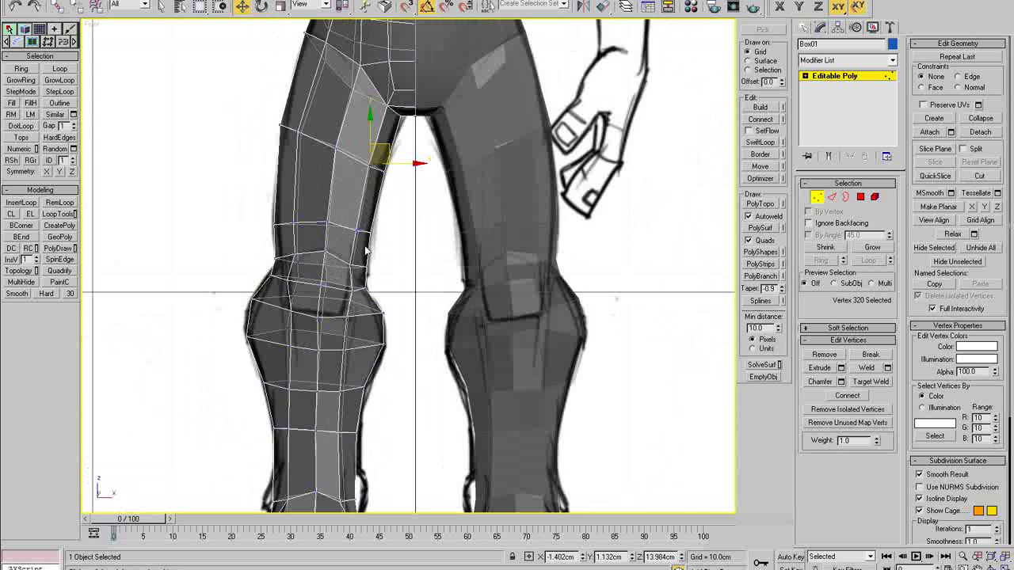
# Step: Lower and adjust the inner, front and outer vertices of the loop just above the knee, using the front view and a solid-shaded perspective view
pyautogui.moveTo(370, 232)
pyautogui.mouseDown()
pyautogui.moveTo(371, 248)
pyautogui.moveTo(363, 237)
pyautogui.mouseUp()
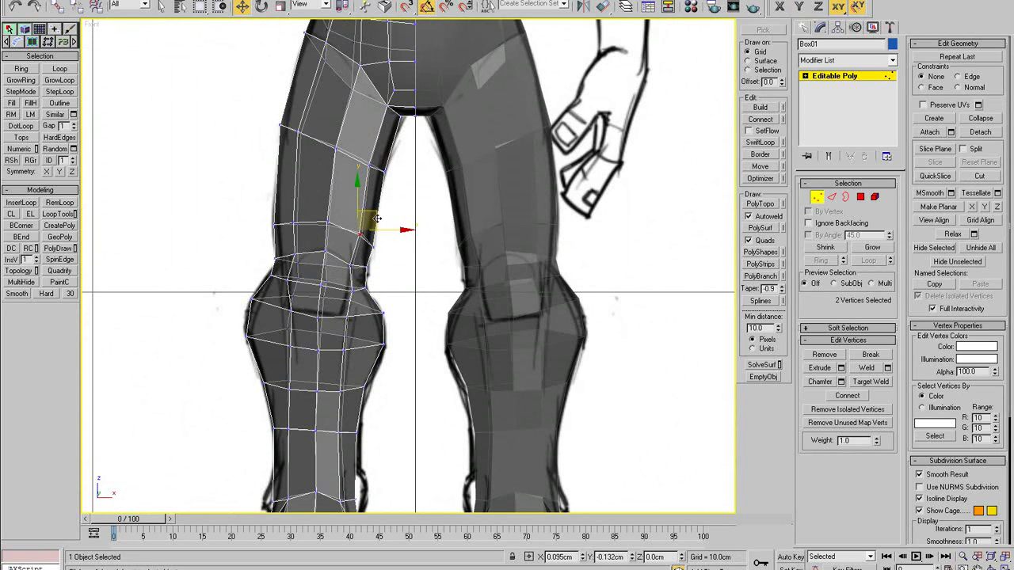
pyautogui.click(334, 223)
pyautogui.press('p')
pyautogui.hotkey('alt', 'x')
pyautogui.moveTo(387, 298)
pyautogui.keyDown('alt'); pyautogui.mouseDown(button='middle')
pyautogui.moveTo(461, 342)
pyautogui.moveTo(375, 314)
pyautogui.mouseUp(button='middle'); pyautogui.keyUp('alt')
pyautogui.scroll(2, 375, 314)
pyautogui.keyDown('alt'); pyautogui.moveTo(363, 265); pyautogui.dragTo(373, 182, button='middle'); pyautogui.keyUp('alt')
pyautogui.click(338, 251)
pyautogui.click(339, 255)
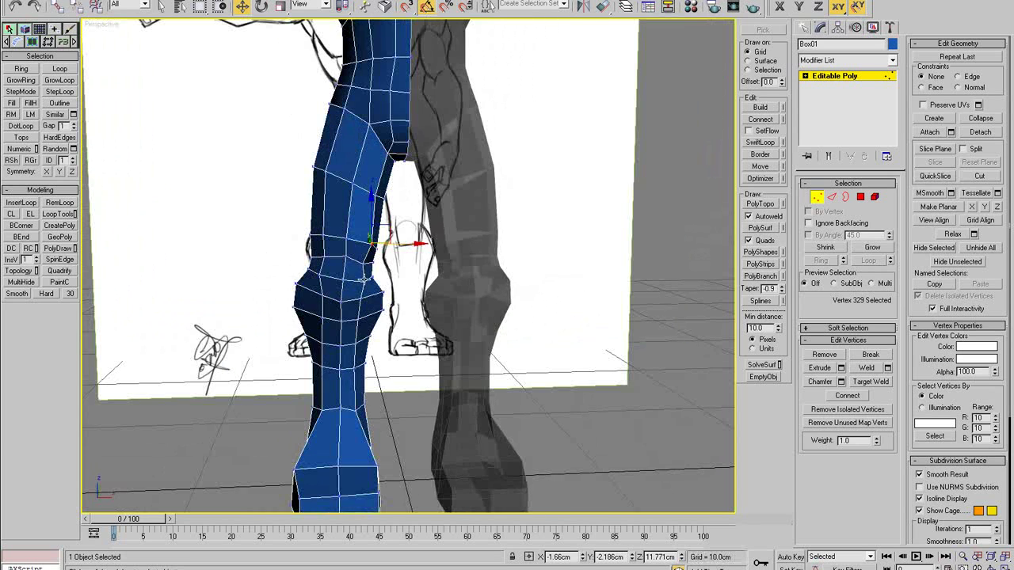
pyautogui.moveTo(370, 224)
pyautogui.mouseDown()
pyautogui.moveTo(372, 214)
pyautogui.moveTo(371, 223)
pyautogui.mouseUp()
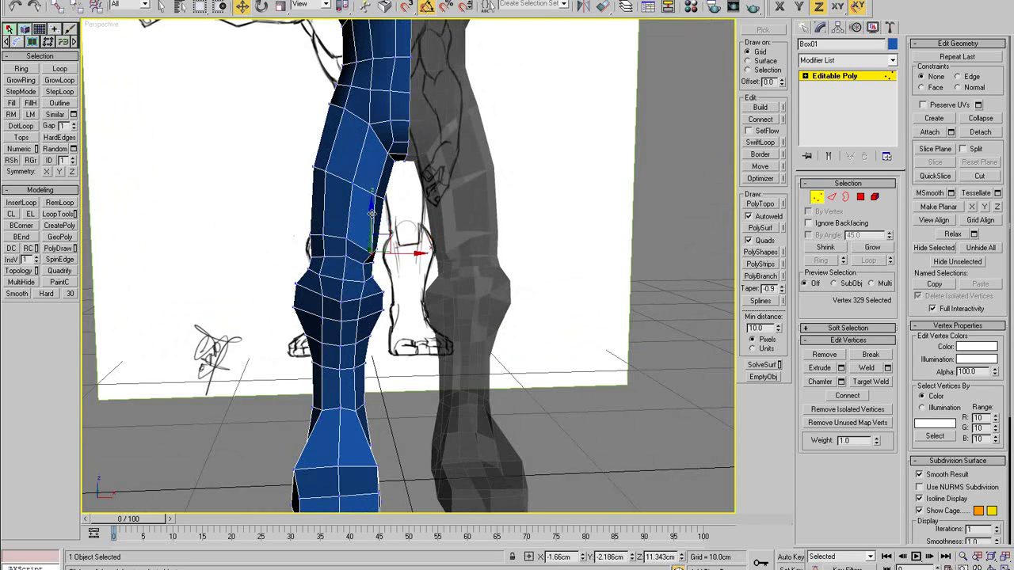
pyautogui.keyDown('alt'); pyautogui.moveTo(372, 223); pyautogui.dragTo(358, 249, button='middle'); pyautogui.keyUp('alt')
pyautogui.click(345, 236)
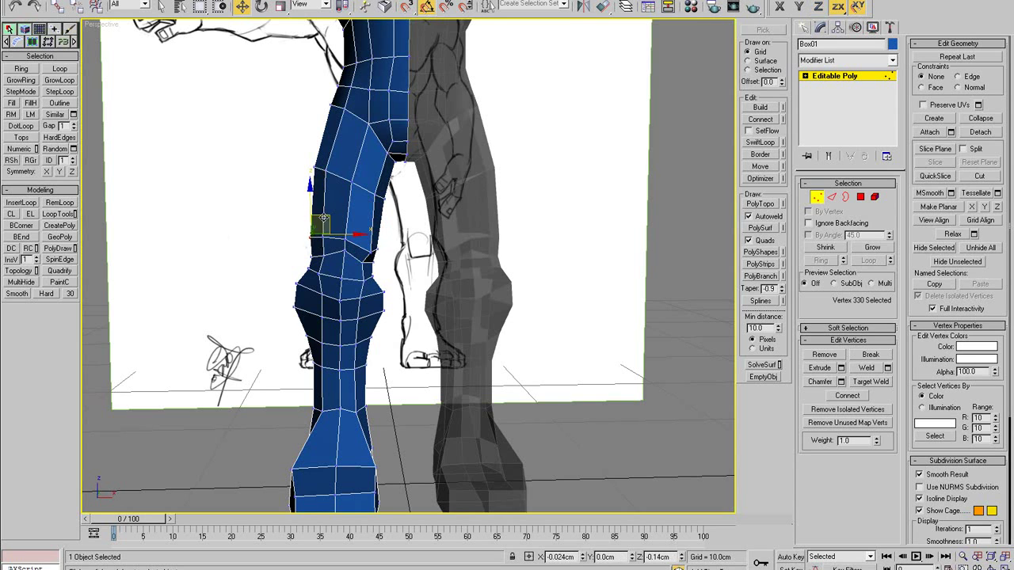
# Step: Viewed from the leg's outer side, shift the outer front vertices of the knee and shin along the Y axis to round the profile
pyautogui.keyDown('alt'); pyautogui.moveTo(323, 218); pyautogui.dragTo(467, 252, button='middle'); pyautogui.keyUp('alt')
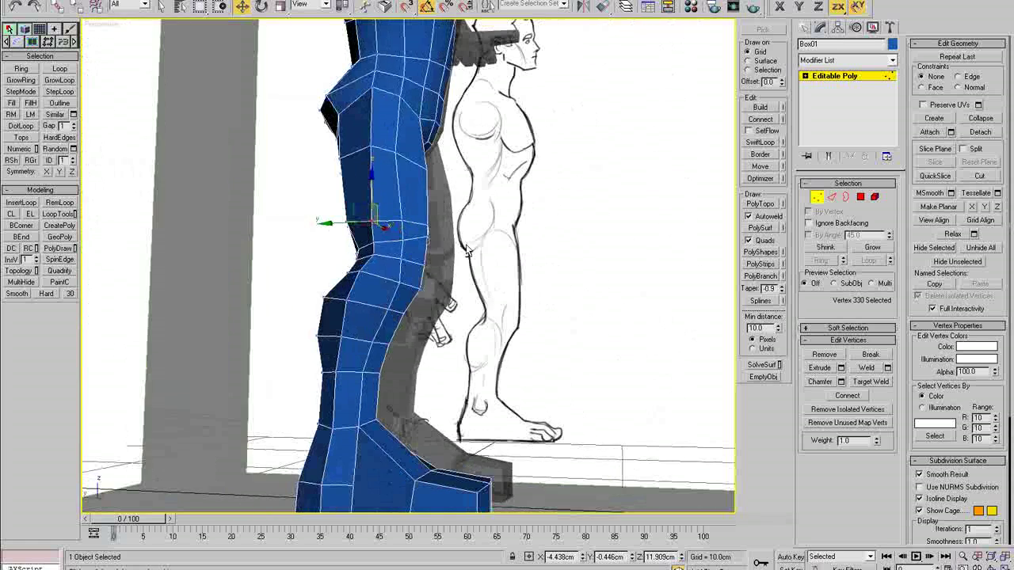
pyautogui.click(419, 287)
pyautogui.keyDown('alt'); pyautogui.moveTo(420, 287); pyautogui.dragTo(457, 302, button='middle'); pyautogui.keyUp('alt')
pyautogui.moveTo(406, 295); pyautogui.dragTo(399, 296)
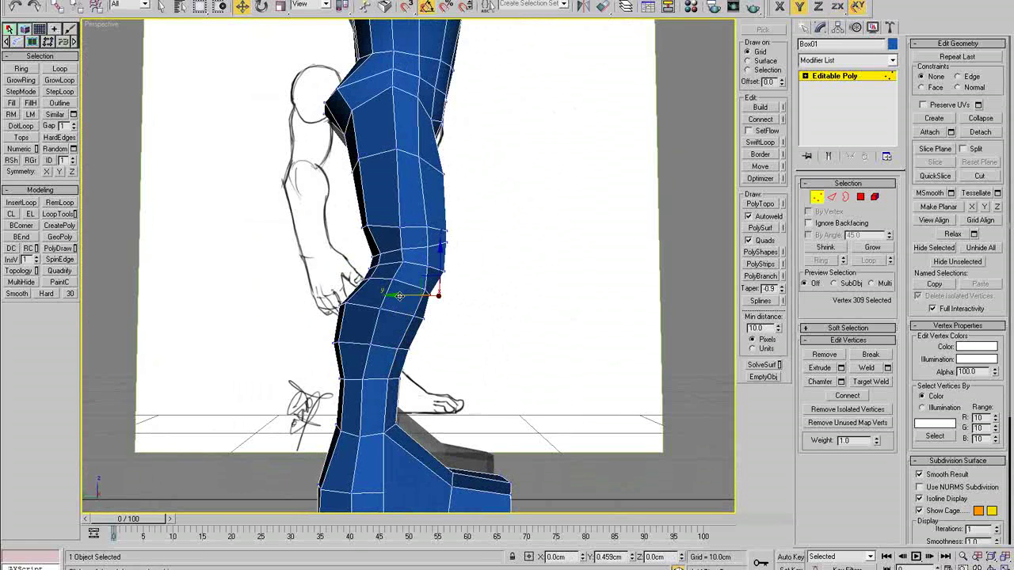
pyautogui.click(422, 290)
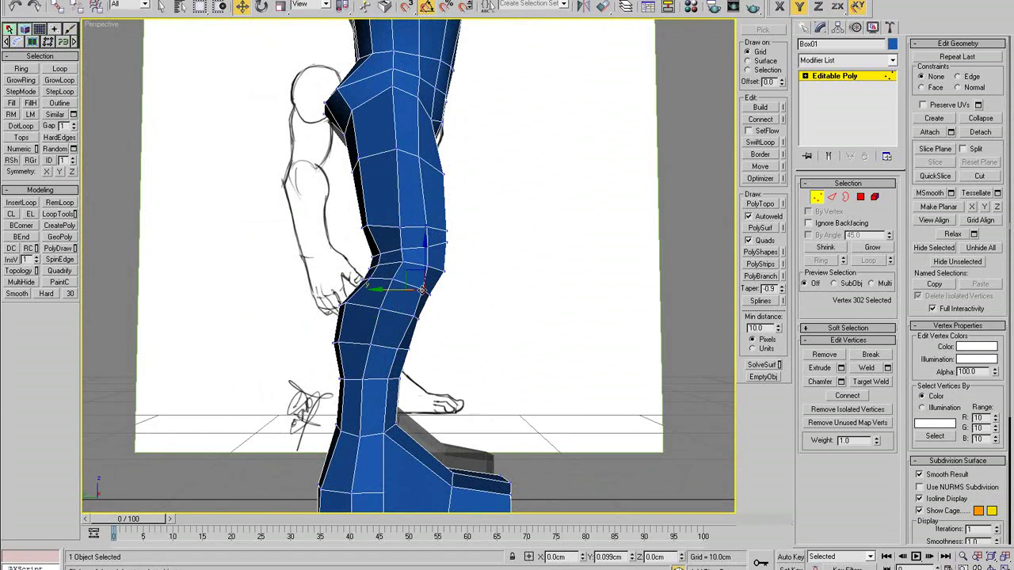
pyautogui.click(404, 317)
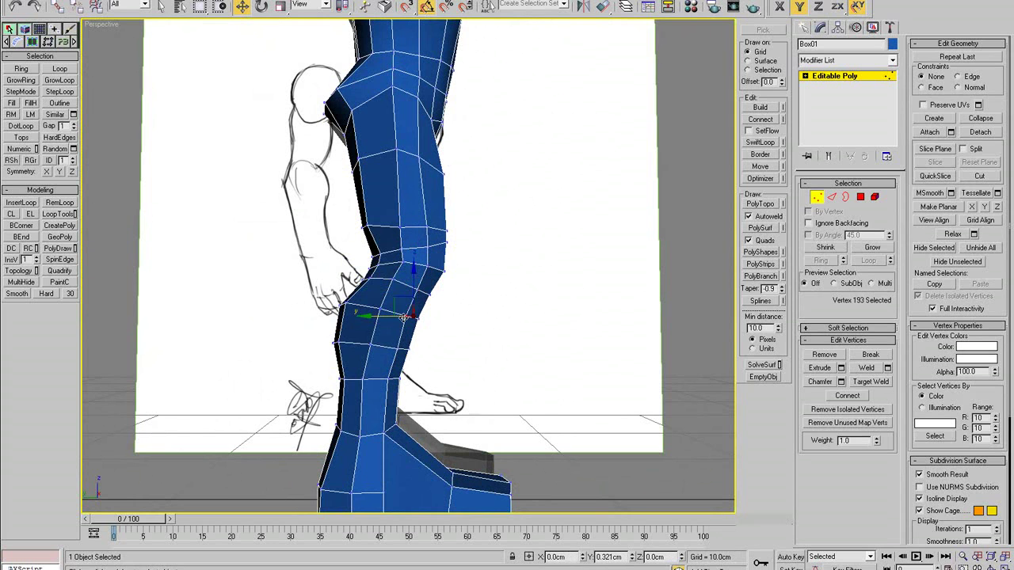
pyautogui.click(407, 363)
pyautogui.click(396, 348)
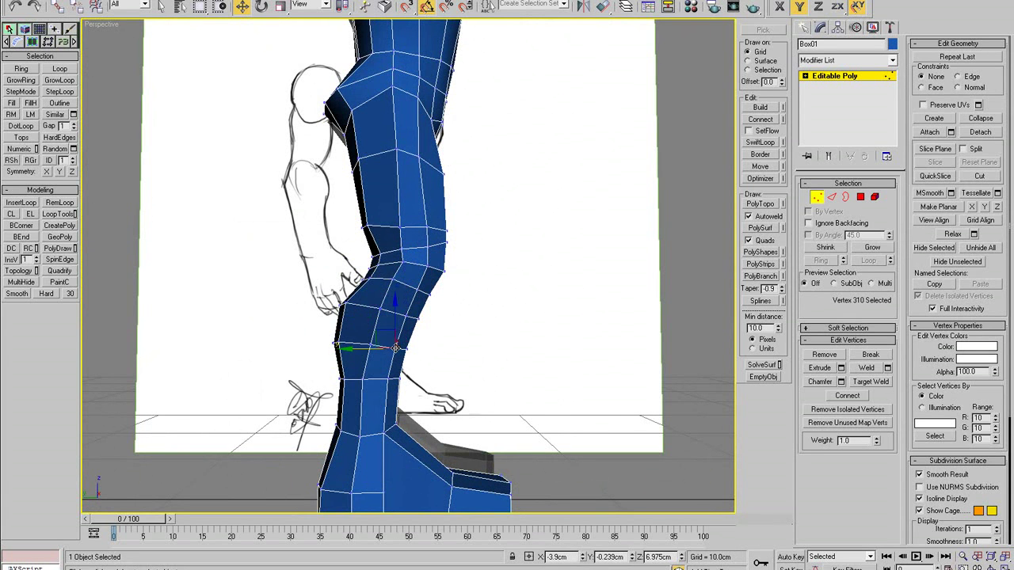
pyautogui.click(363, 380)
# Step: On the inner side of the leg, shift the front knee and shin vertices along the Y axis to round the profile
pyautogui.keyDown('alt'); pyautogui.moveTo(383, 385); pyautogui.dragTo(244, 361, button='middle'); pyautogui.keyUp('alt')
pyautogui.click(373, 305)
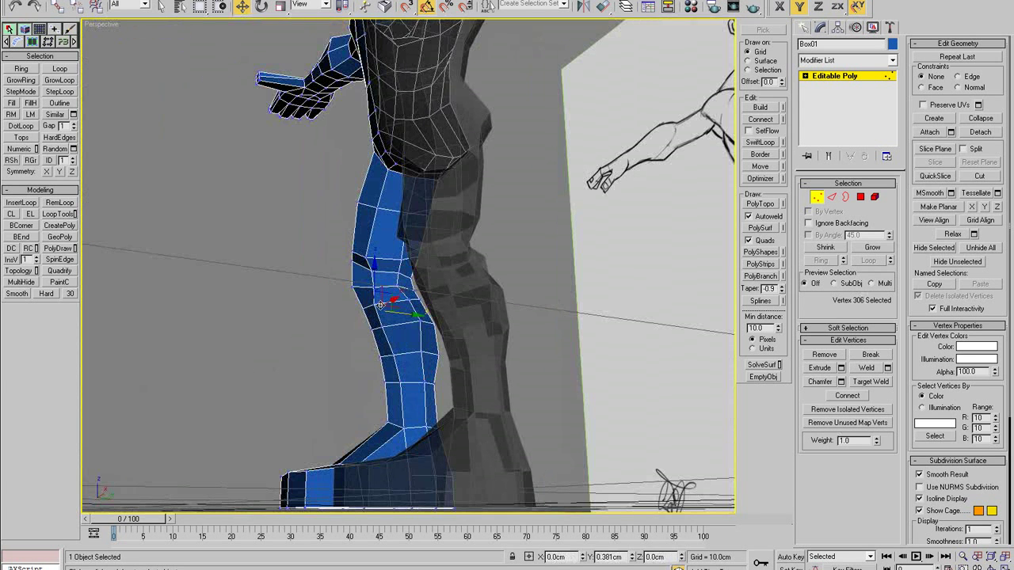
pyautogui.click(379, 305)
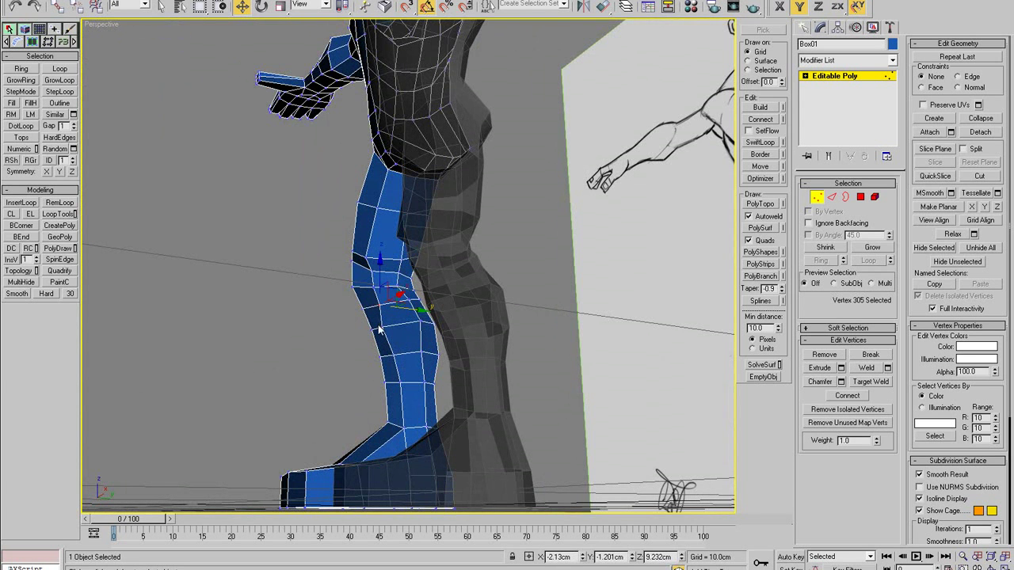
pyautogui.click(387, 328)
pyautogui.click(397, 357)
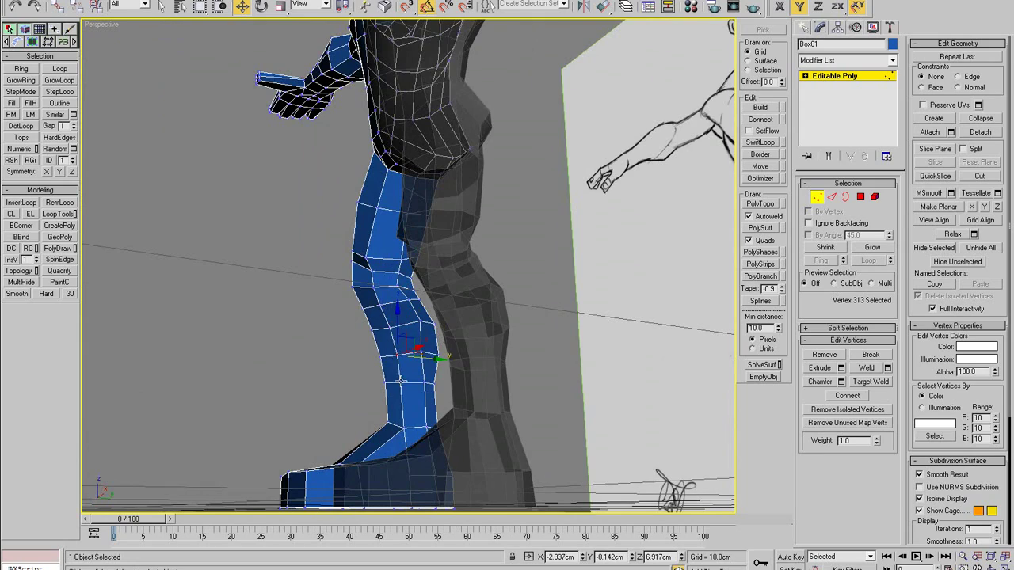
# Step: Viewed from behind, shift the inner column of vertices down the back of the knee and calf along the X axis
pyautogui.keyDown('alt'); pyautogui.moveTo(403, 384); pyautogui.dragTo(587, 384, button='middle'); pyautogui.keyUp('alt')
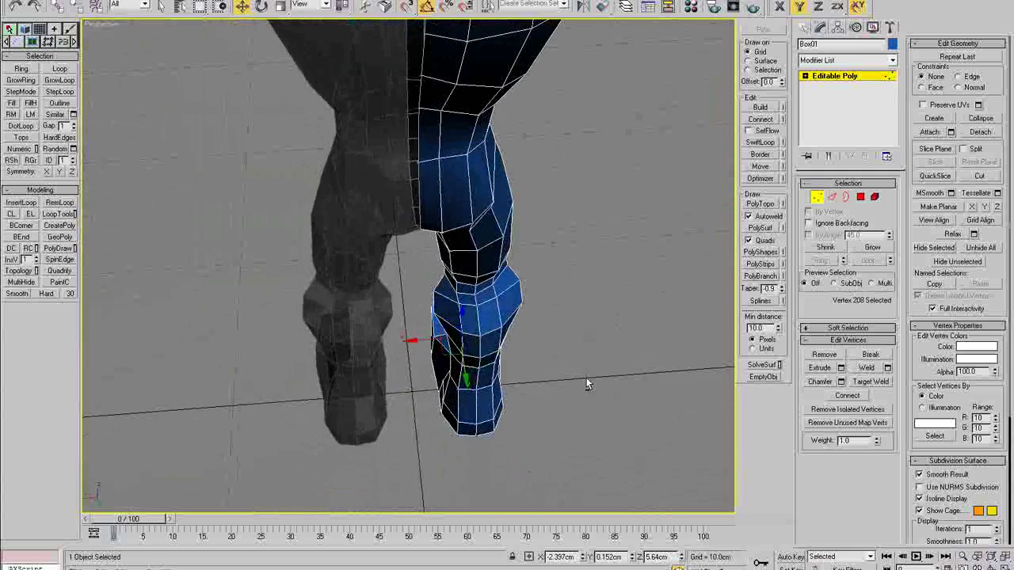
pyautogui.click(459, 306)
pyautogui.keyDown('alt'); pyautogui.moveTo(526, 286); pyautogui.dragTo(479, 317, button='middle'); pyautogui.keyUp('alt')
pyautogui.moveTo(427, 318); pyautogui.dragTo(443, 331)
pyautogui.click(457, 313)
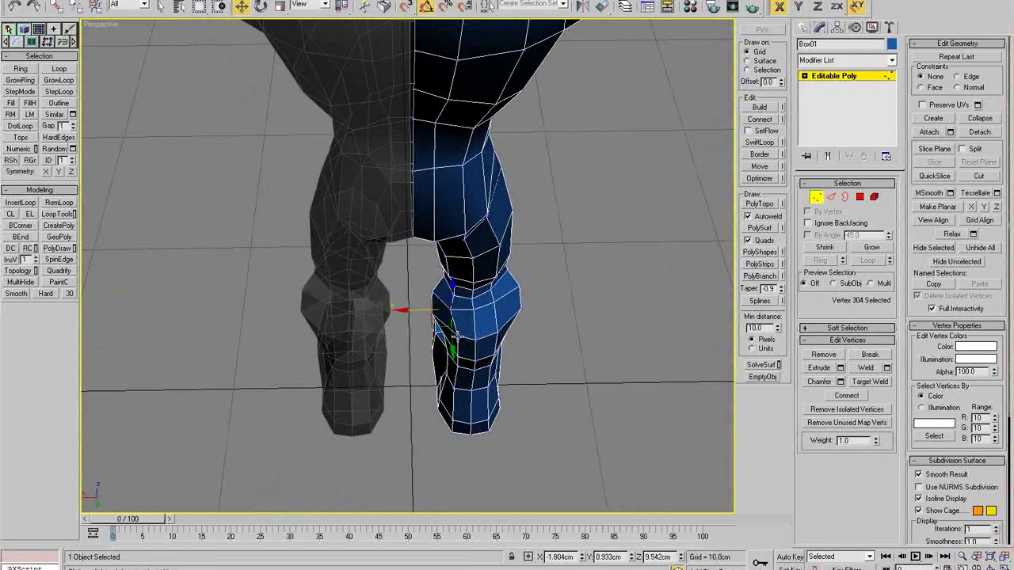
pyautogui.click(448, 336)
pyautogui.keyDown('alt'); pyautogui.moveTo(451, 339); pyautogui.dragTo(497, 322, button='middle'); pyautogui.keyUp('alt')
pyautogui.click(474, 353)
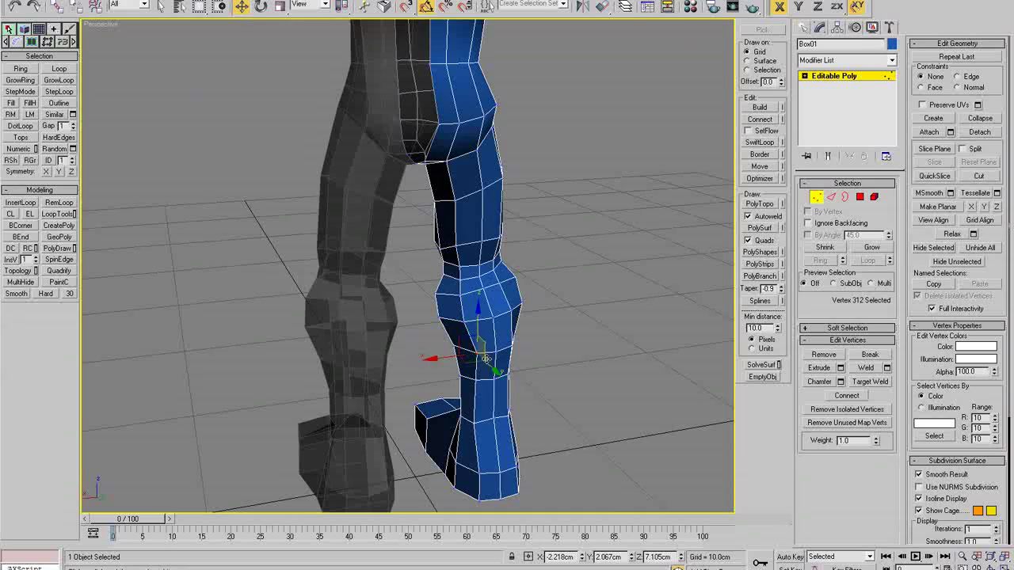
pyautogui.moveTo(481, 359); pyautogui.dragTo(475, 357)
pyautogui.click(475, 380)
# Step: Move the outer column of vertices on the back of the calf along the X axis
pyautogui.keyDown('alt'); pyautogui.moveTo(481, 382); pyautogui.dragTo(465, 337, button='middle'); pyautogui.keyUp('alt')
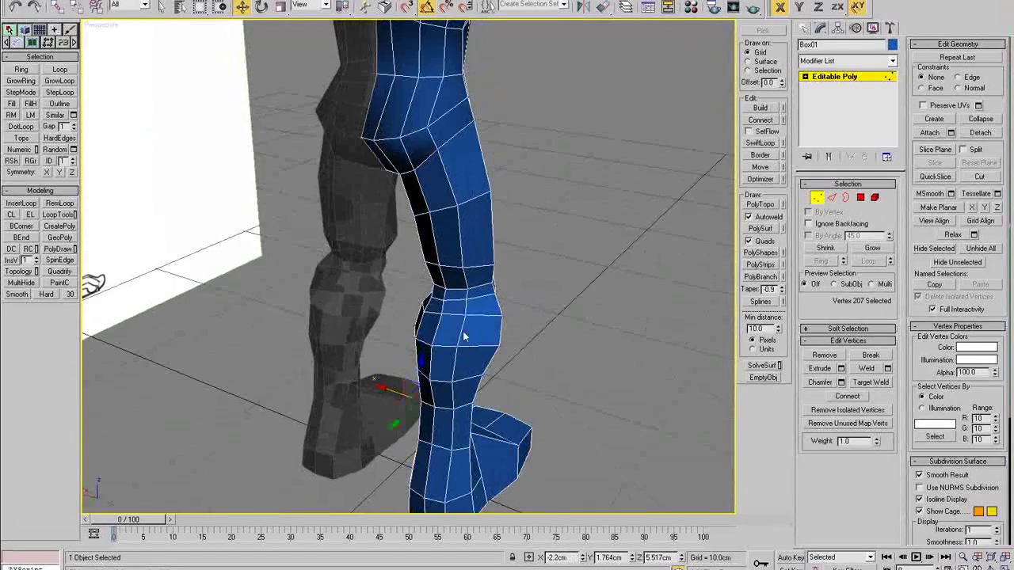
pyautogui.moveTo(466, 314); pyautogui.dragTo(470, 318)
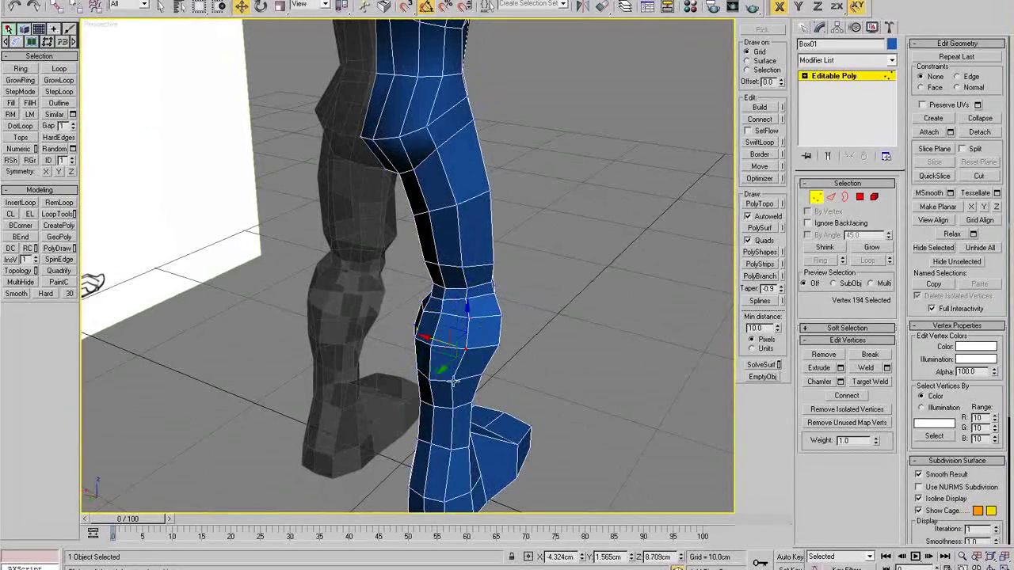
pyautogui.moveTo(454, 382); pyautogui.dragTo(464, 389)
# Step: Viewed from the front, shift the knee and shin vertices beside the leg's centre along the X axis
pyautogui.moveTo(464, 412)
pyautogui.keyDown('alt'); pyautogui.mouseDown(button='middle')
pyautogui.moveTo(436, 380)
pyautogui.moveTo(409, 444)
pyautogui.moveTo(315, 315)
pyautogui.moveTo(729, 369)
pyautogui.moveTo(277, 364)
pyautogui.moveTo(356, 362)
pyautogui.moveTo(321, 291)
pyautogui.mouseUp(button='middle'); pyautogui.keyUp('alt')
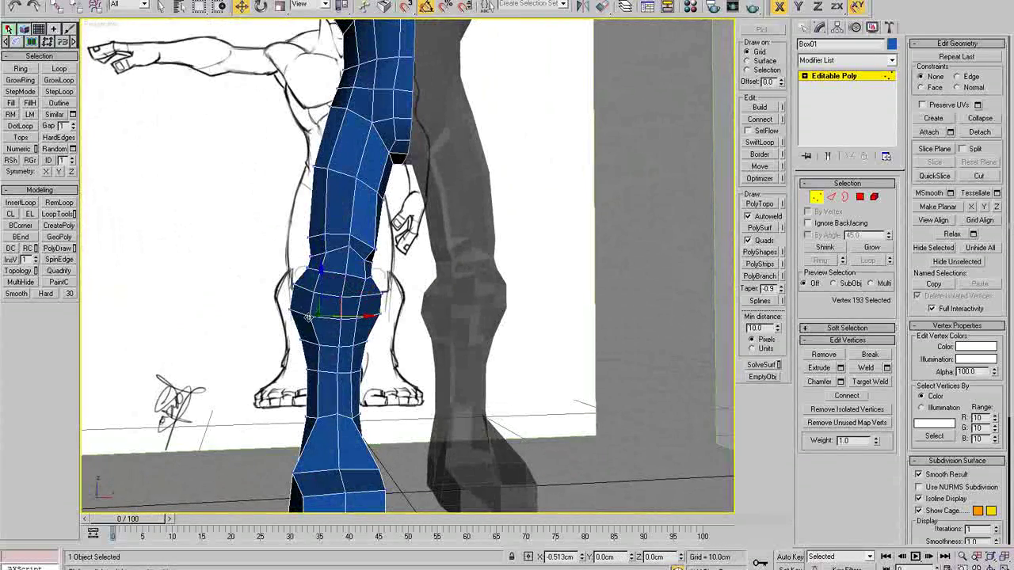
pyautogui.click(361, 298)
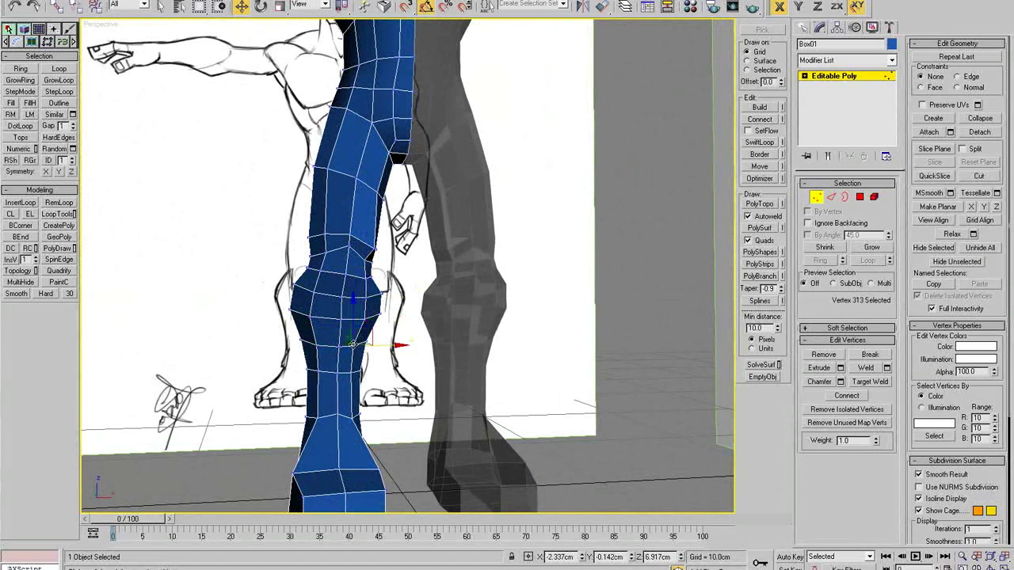
pyautogui.keyDown('alt'); pyautogui.moveTo(340, 309); pyautogui.dragTo(301, 307, button='middle'); pyautogui.keyUp('alt')
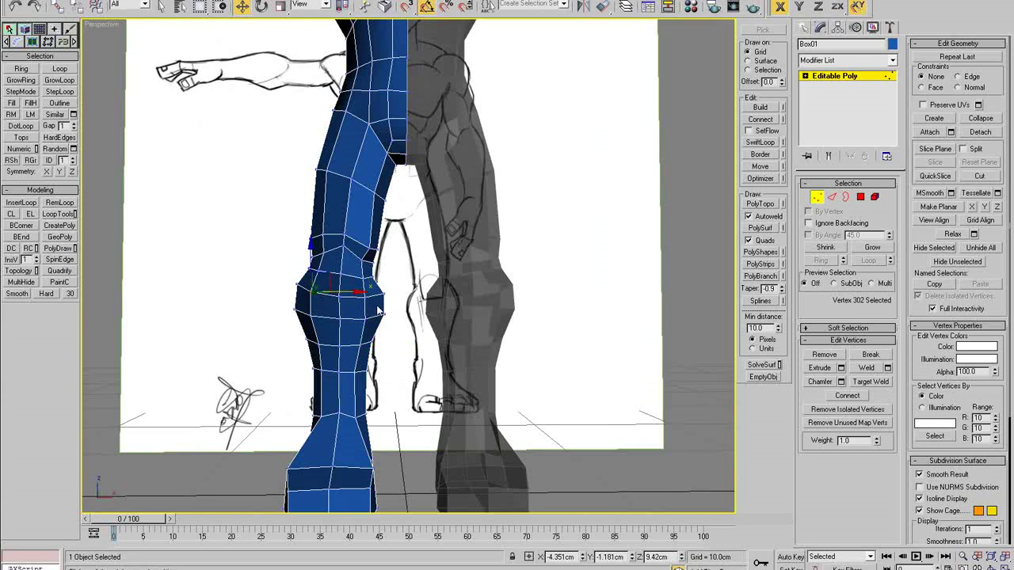
# Step: Try to reposition the inner front vertices of the knee and undo the last changes
pyautogui.keyDown('alt'); pyautogui.moveTo(379, 312); pyautogui.dragTo(373, 252, button='middle'); pyautogui.keyUp('alt')
pyautogui.keyDown('alt'); pyautogui.moveTo(428, 306); pyautogui.dragTo(396, 306, button='middle'); pyautogui.keyUp('alt')
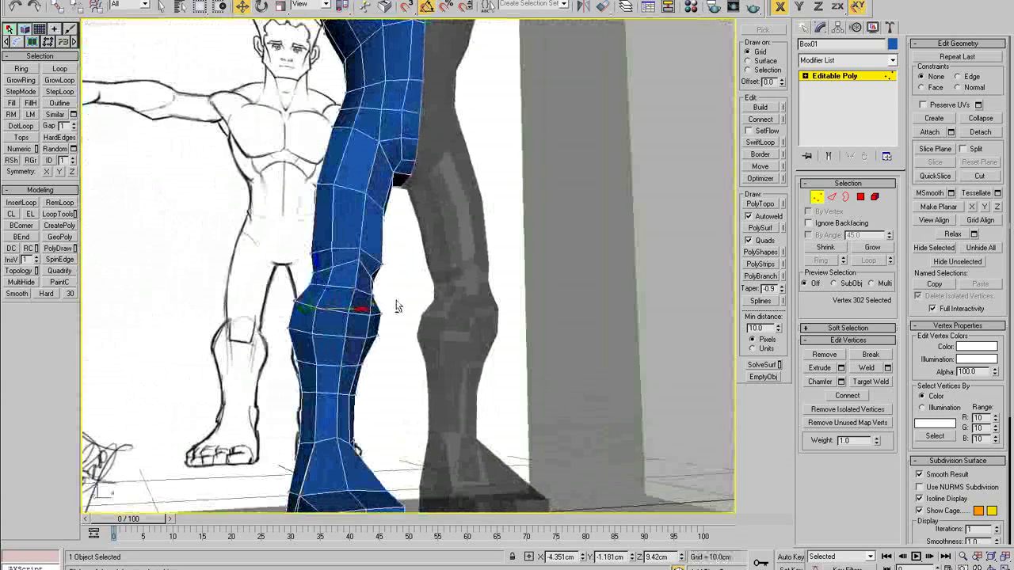
pyautogui.click(377, 337)
pyautogui.click(370, 317)
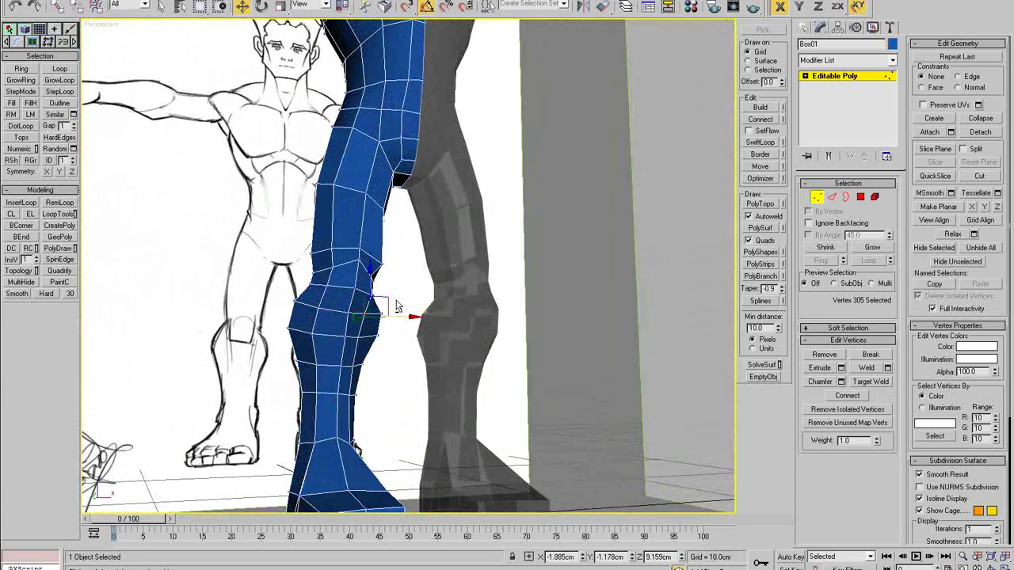
pyautogui.hotkey('ctrl', 'z')
pyautogui.hotkey('ctrl', 'z')
pyautogui.hotkey('ctrl', 'z')
# Step: Reposition the front vertices at and just above the knee, working in the maximized front view to match the sketched kneecap
pyautogui.keyDown('alt'); pyautogui.moveTo(362, 309); pyautogui.dragTo(324, 288, button='middle'); pyautogui.keyUp('alt')
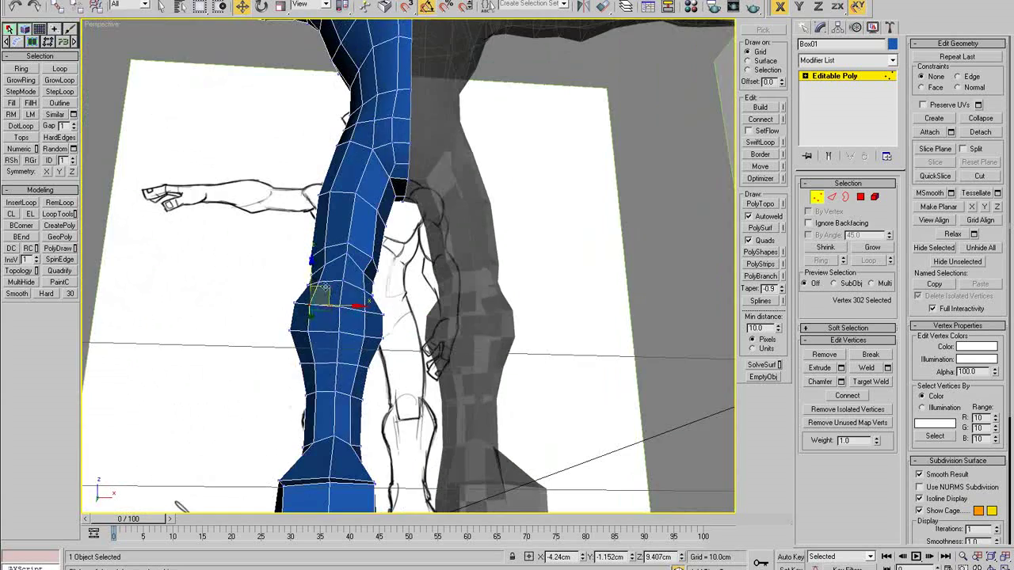
pyautogui.hotkey('alt', 'w')
pyautogui.rightClick(491, 200)
pyautogui.hotkey('alt', 'w')
pyautogui.moveTo(297, 290); pyautogui.dragTo(347, 315)
pyautogui.hotkey('alt', 'x')
pyautogui.click(349, 316)
pyautogui.click(326, 245)
pyautogui.moveTo(325, 245); pyautogui.dragTo(325, 248)
pyautogui.hotkey('alt', 'x')
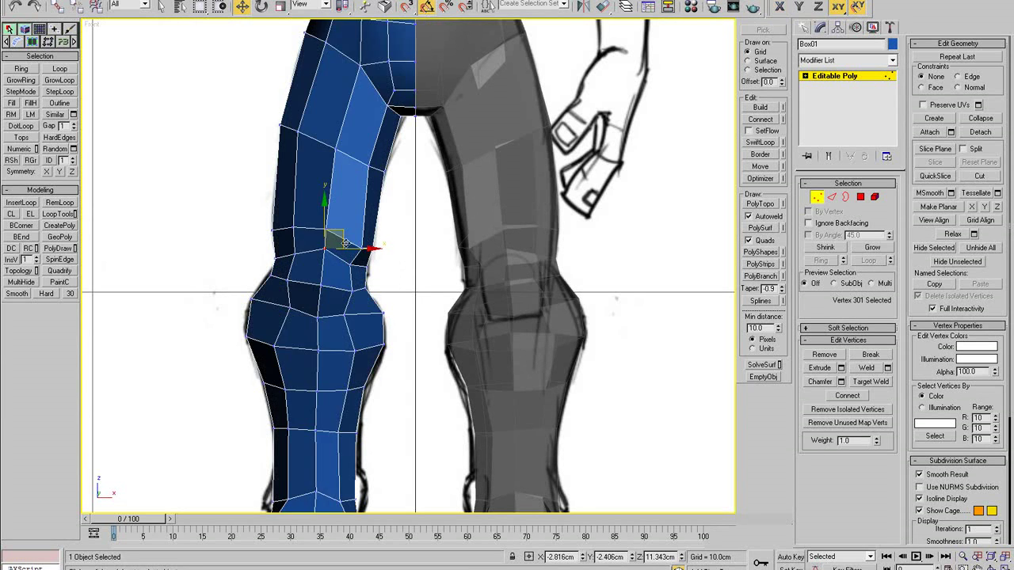
# Step: In the front view, nudge the inner and front vertices of the upper thigh loop and the hip vertex beside the centre line
pyautogui.scroll(-3, 402, 231)
pyautogui.scroll(2, 396, 218)
pyautogui.click(379, 189)
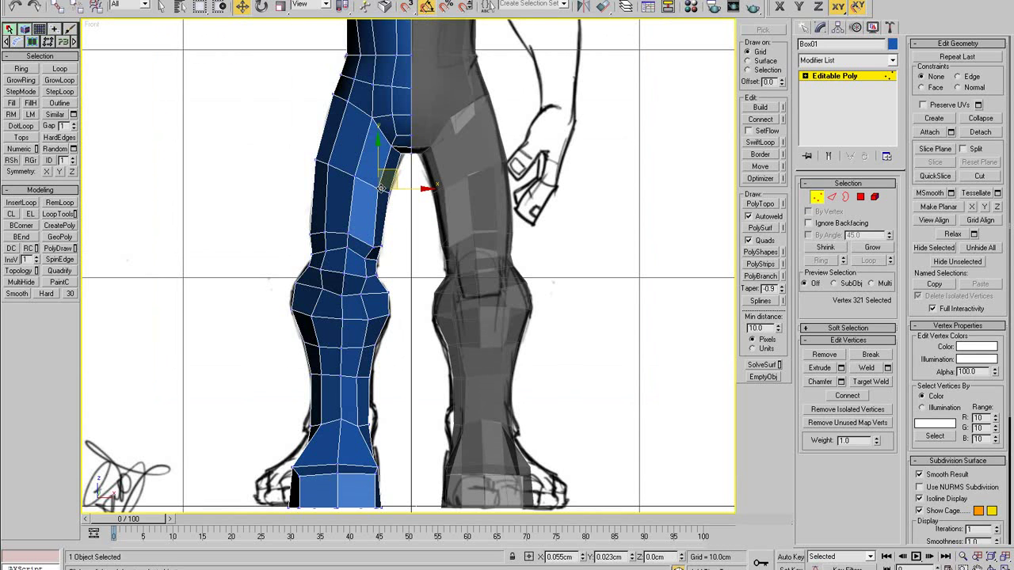
pyautogui.click(357, 173)
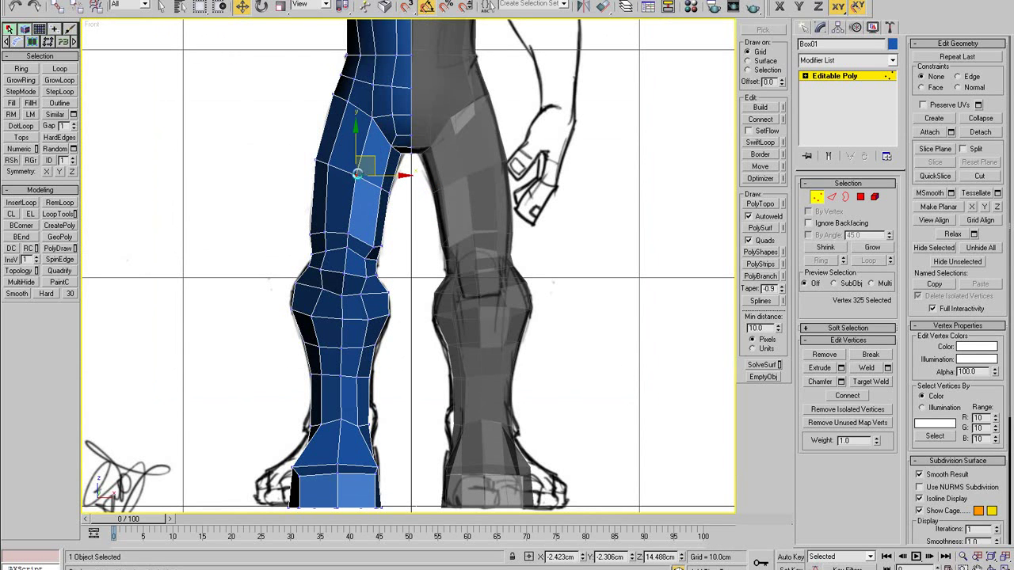
pyautogui.moveTo(414, 181); pyautogui.dragTo(427, 341, button='middle')
pyautogui.scroll(2, 429, 339)
pyautogui.click(376, 277)
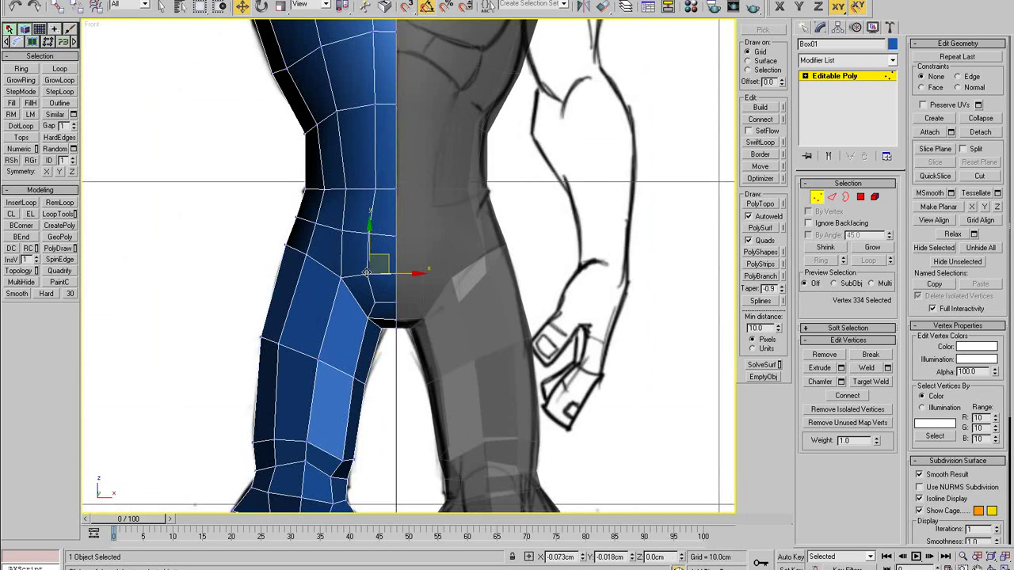
# Step: Shift the waist vertex beside the centre line along the X axis to even out the vertical edge flow
pyautogui.moveTo(380, 237); pyautogui.dragTo(397, 330, button='middle')
pyautogui.click(396, 280)
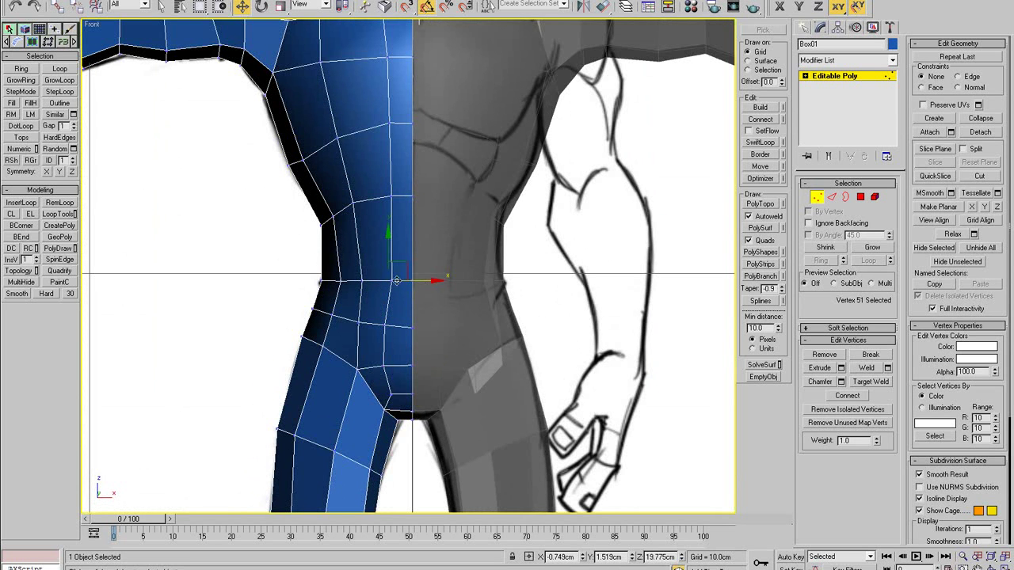
pyautogui.click(407, 290)
pyautogui.click(393, 280)
pyautogui.moveTo(434, 282); pyautogui.dragTo(431, 281)
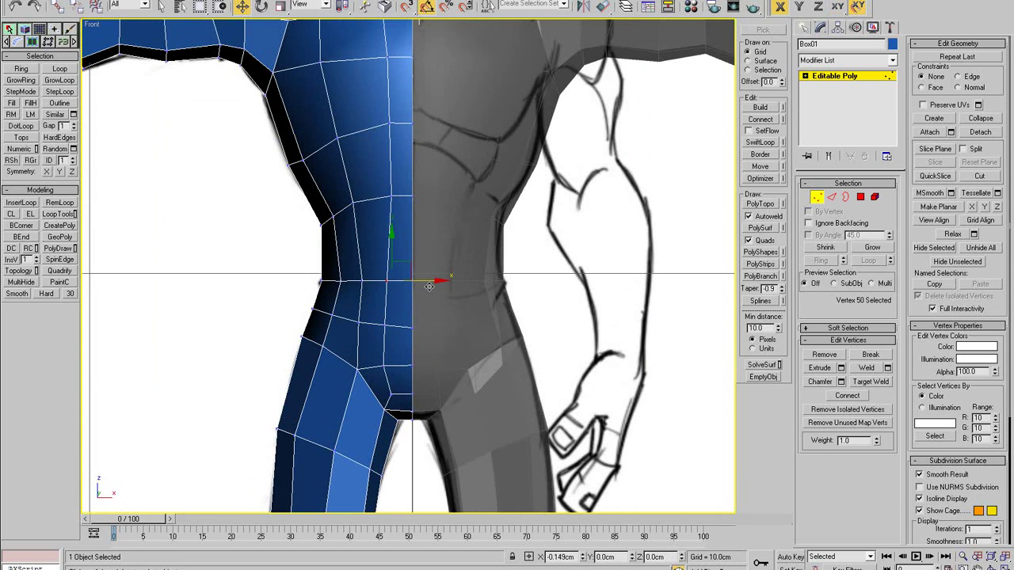
# Step: Align the column of abdomen and chest vertices beside the centre line by shifting them along the X axis
pyautogui.moveTo(419, 240); pyautogui.dragTo(444, 365, button='middle')
pyautogui.click(411, 323)
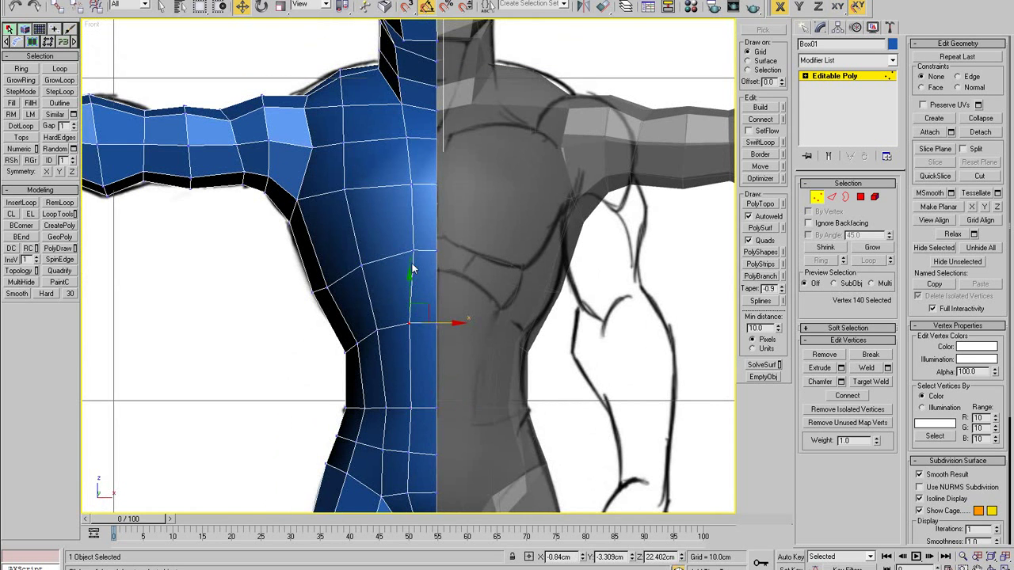
pyautogui.moveTo(412, 248); pyautogui.dragTo(409, 250)
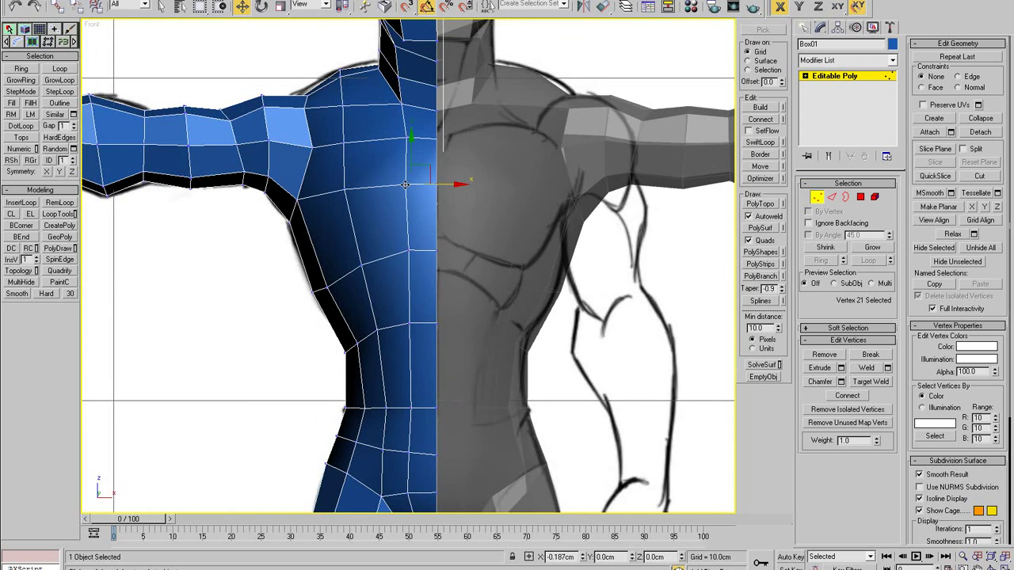
pyautogui.moveTo(404, 185); pyautogui.dragTo(407, 229, button='middle')
pyautogui.click(404, 229)
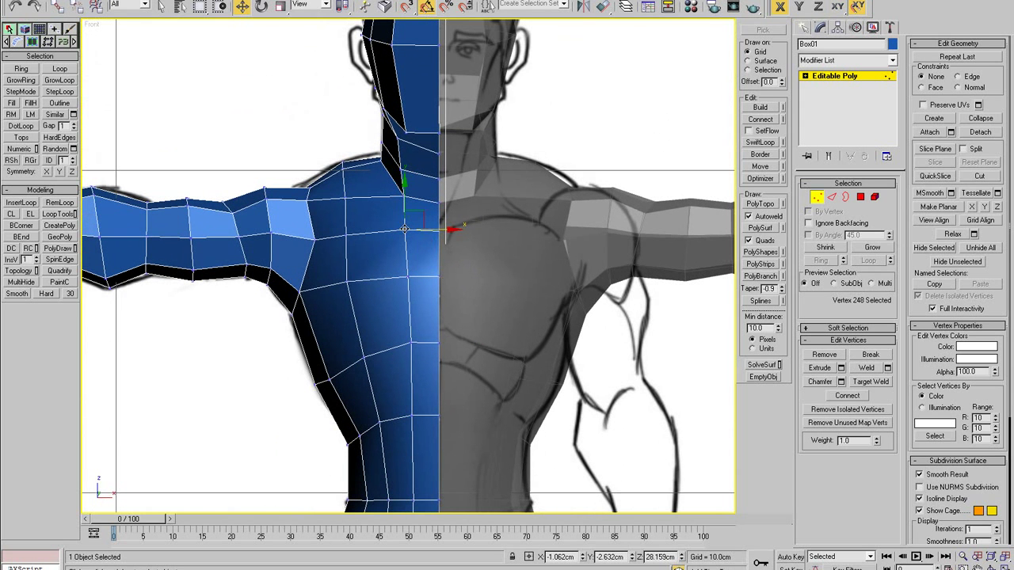
# Step: Adjust the chest row's vertices along the Y axis, including the one on the centre line, to smooth the row across the torso
pyautogui.moveTo(349, 253); pyautogui.dragTo(350, 262)
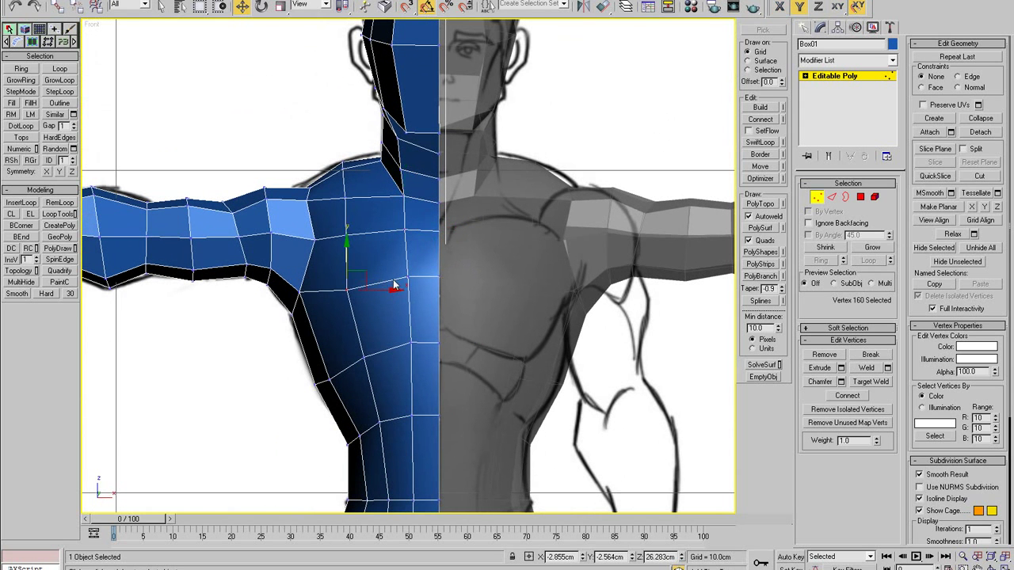
pyautogui.click(423, 306)
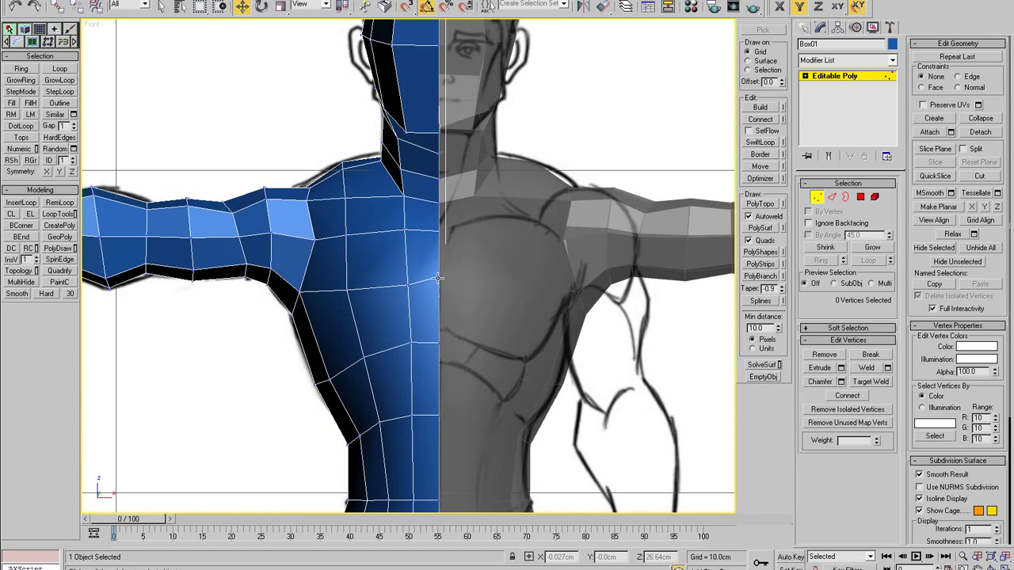
pyautogui.click(438, 277)
pyautogui.scroll(-2, 406, 281)
pyautogui.scroll(-2, 405, 281)
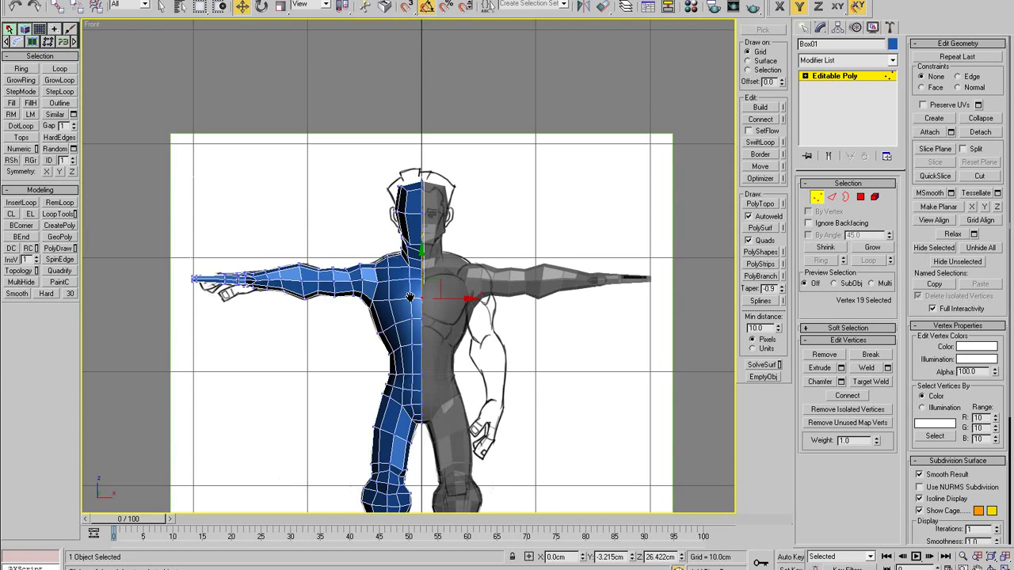
# Step: In the front view, reposition the vertices on top of the shoulder and the vertex where the shoulder meets the arm
pyautogui.scroll(5, 418, 293)
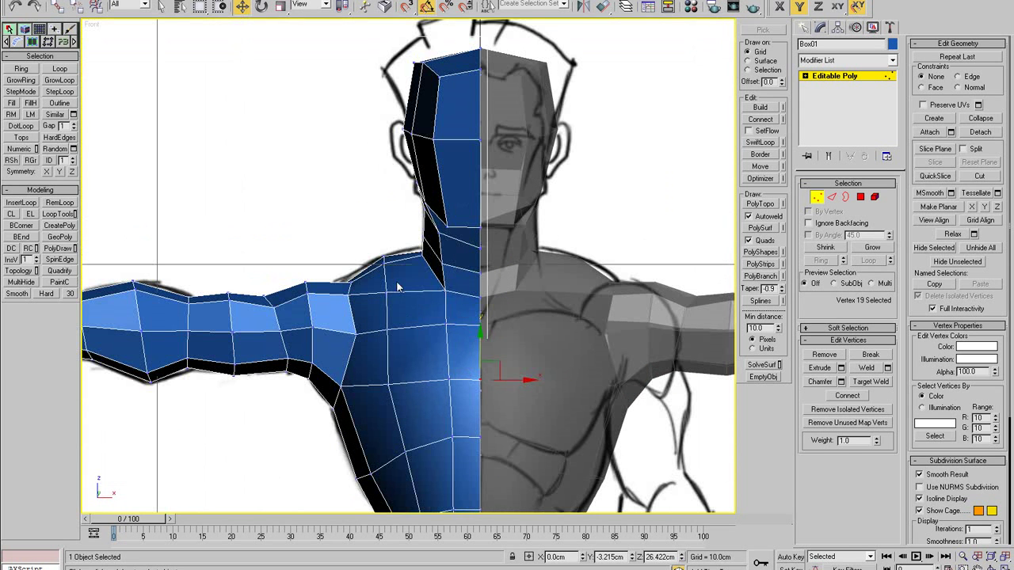
pyautogui.moveTo(392, 267); pyautogui.dragTo(372, 243)
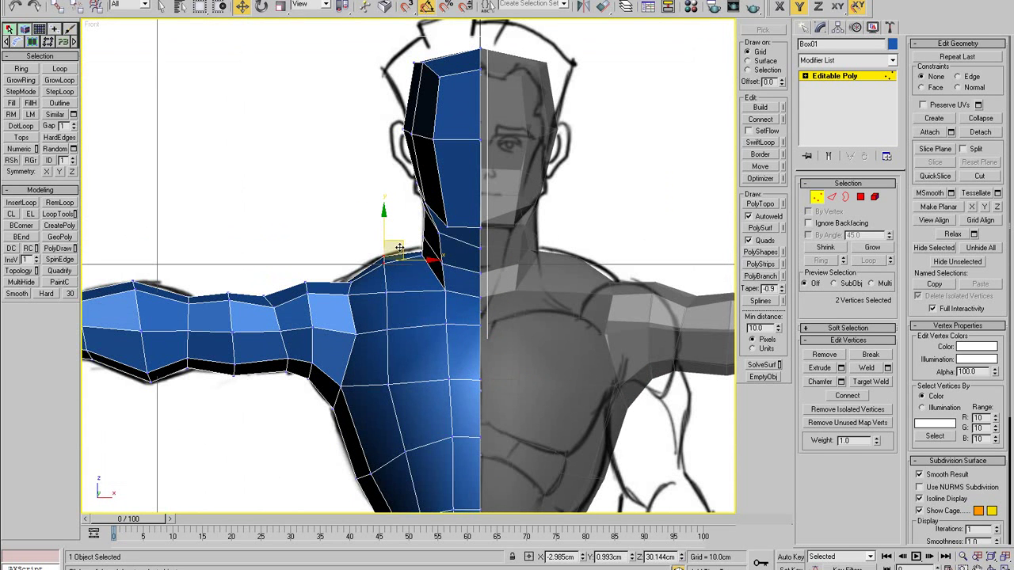
pyautogui.click(389, 294)
pyautogui.click(349, 296)
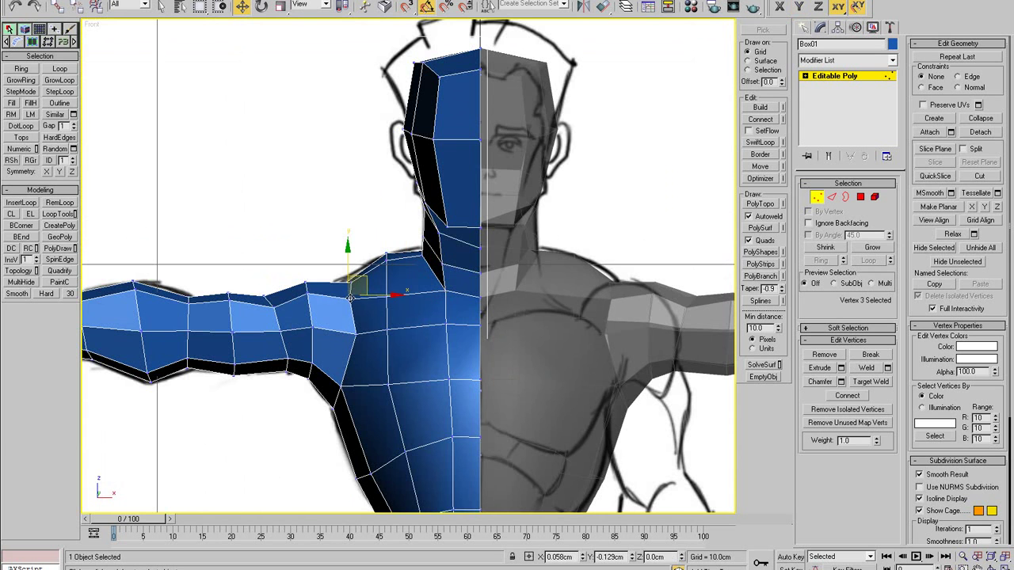
# Step: With see-through display on, shift the vertices along the side of the neck along the X axis to follow the sketched neck outline
pyautogui.scroll(8, 432, 285)
pyautogui.hotkey('alt', 'x')
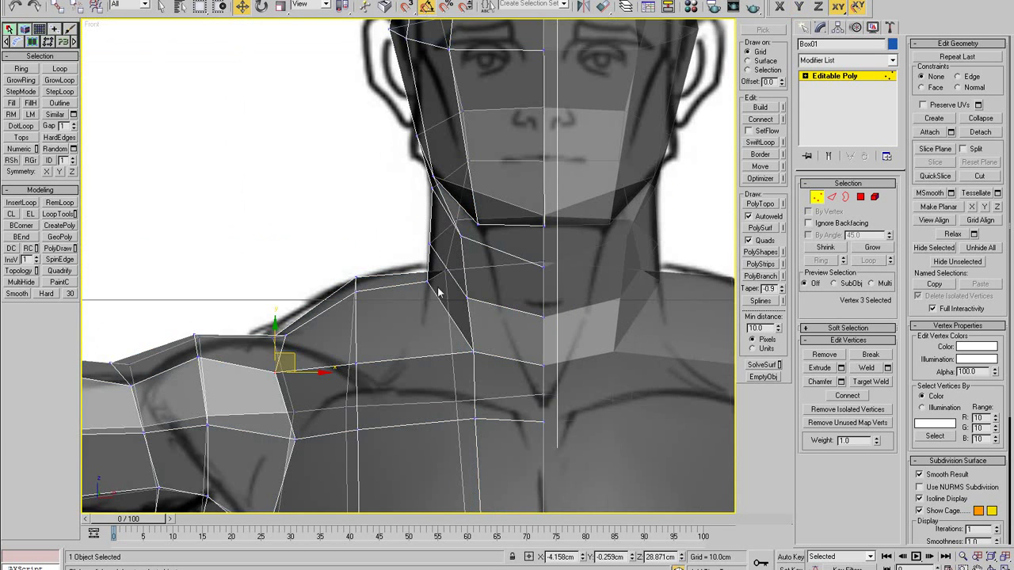
pyautogui.moveTo(447, 265); pyautogui.dragTo(463, 225)
pyautogui.click(418, 235)
pyautogui.click(428, 225)
pyautogui.scroll(2, 463, 225)
pyautogui.moveTo(463, 225); pyautogui.dragTo(502, 423, button='middle')
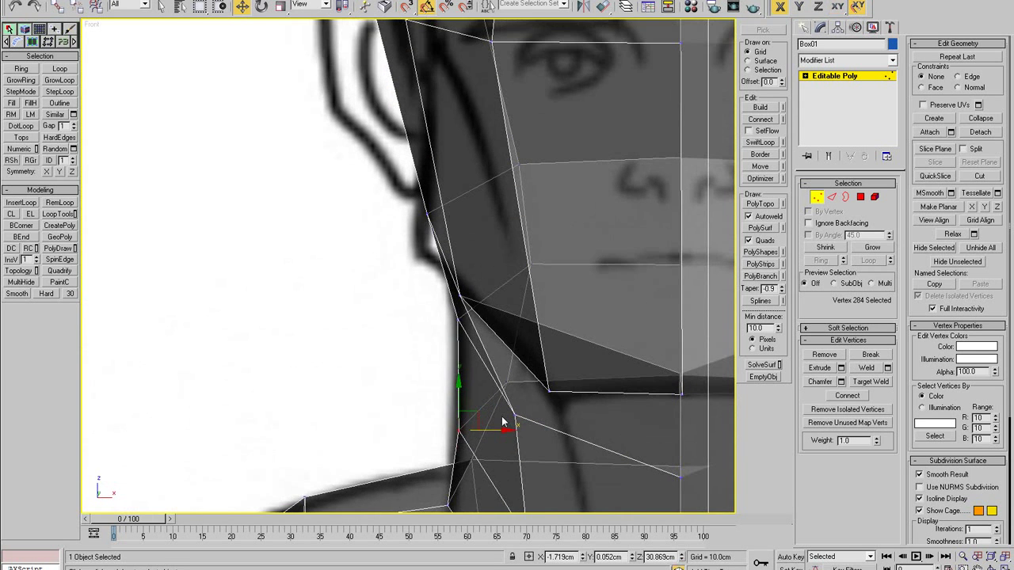
pyautogui.click(458, 321)
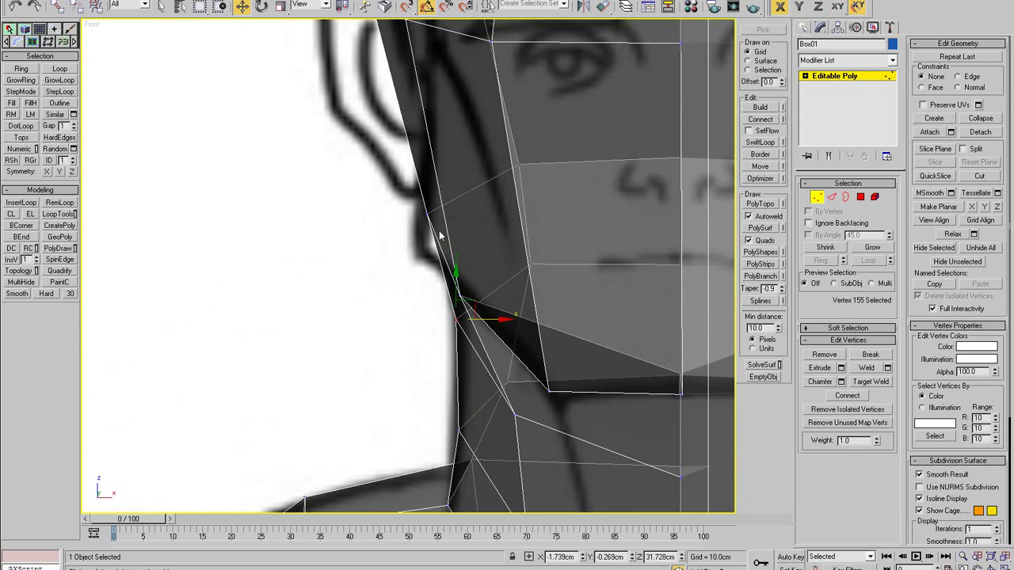
pyautogui.scroll(-6, 459, 272)
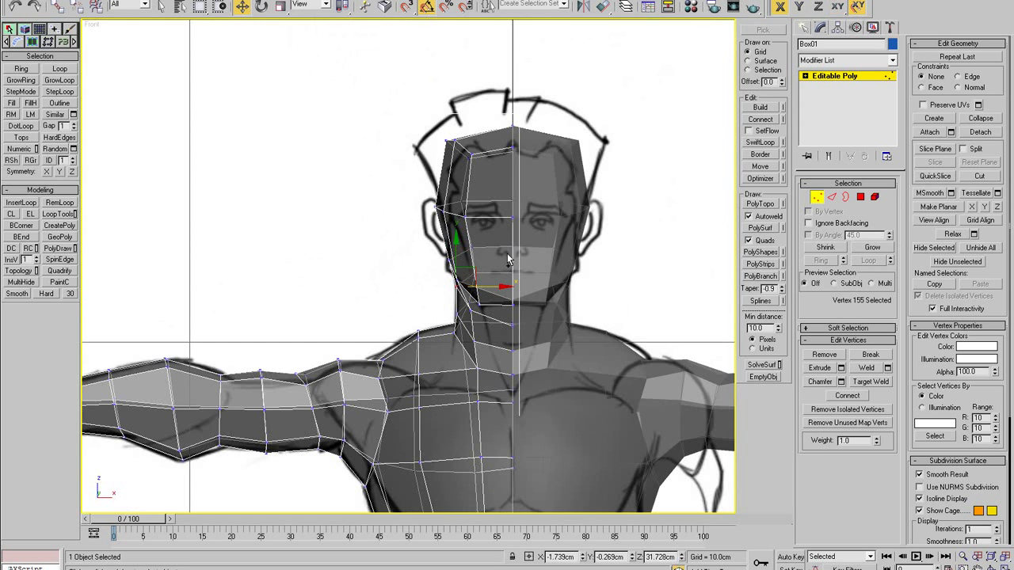
# Step: In the Top view with see-through display on, move the forearm vertex next to the elbow to even out the arm's edge flow
pyautogui.scroll(-5, 507, 254)
pyautogui.hotkey('alt', 'x')
pyautogui.hotkey('alt', 'w')
pyautogui.rightClick(536, 345)
pyautogui.hotkey('alt', 'w')
pyautogui.keyDown('alt'); pyautogui.moveTo(523, 347); pyautogui.dragTo(437, 385, button='middle'); pyautogui.keyUp('alt')
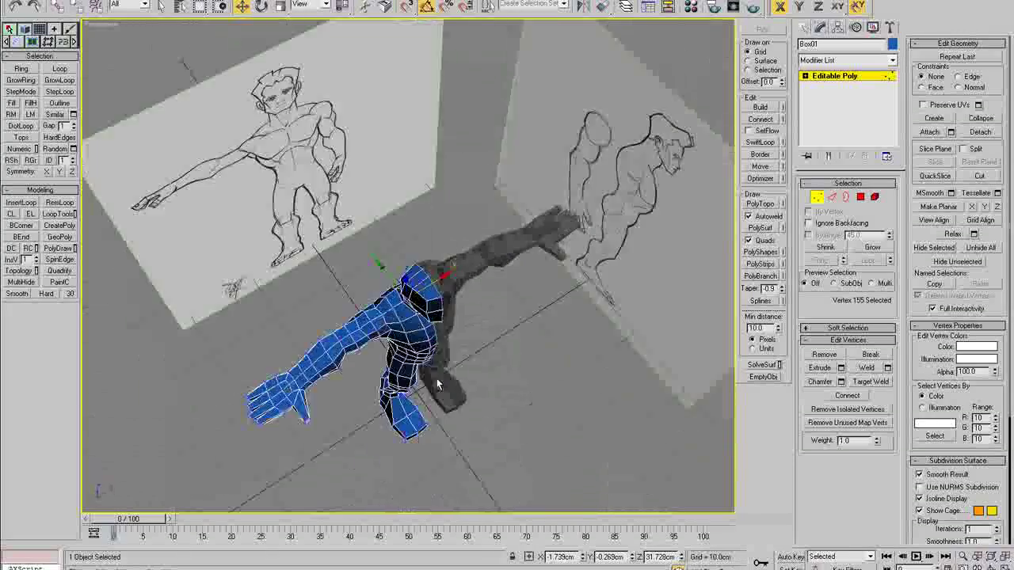
pyautogui.hotkey('alt', 'w')
pyautogui.rightClick(309, 170)
pyautogui.hotkey('alt', 'w')
pyautogui.scroll(2, 333, 214)
pyautogui.moveTo(407, 306); pyautogui.dragTo(518, 338, button='middle')
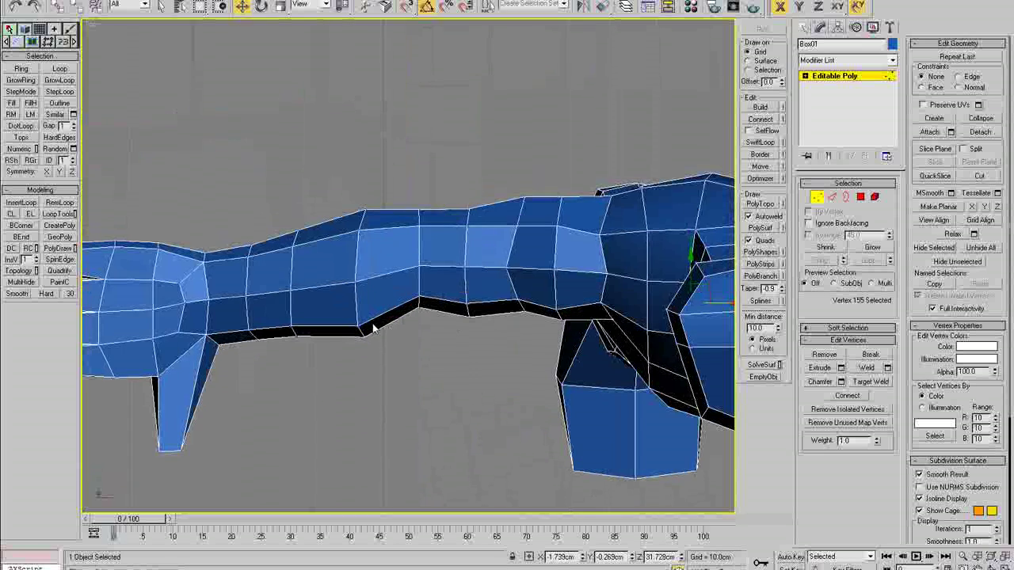
pyautogui.hotkey('alt', 'x')
pyautogui.hotkey('alt', 'x')
pyautogui.hotkey('alt', 'x')
pyautogui.moveTo(381, 319); pyautogui.dragTo(450, 364, button='middle')
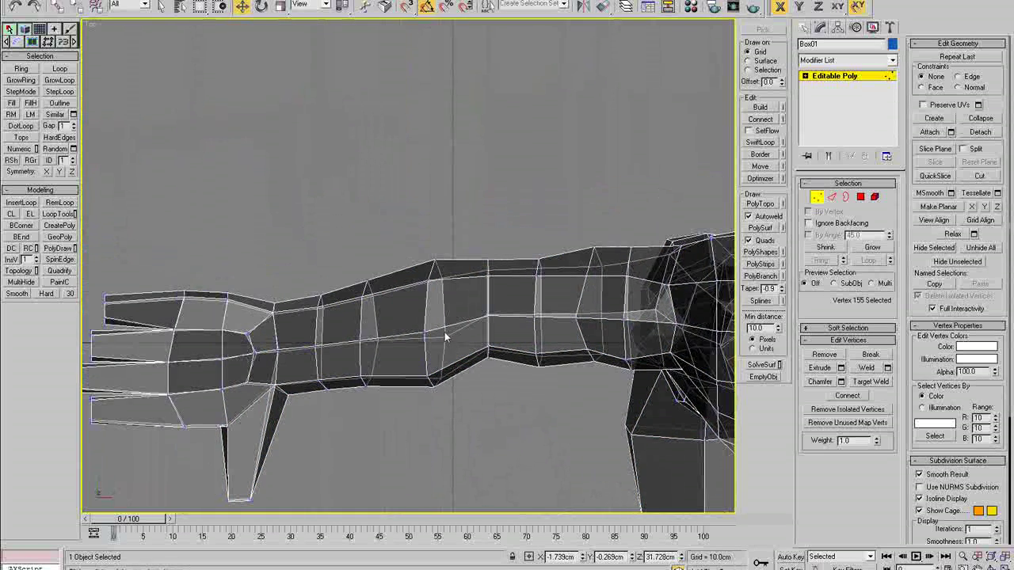
pyautogui.click(445, 337)
pyautogui.moveTo(459, 323); pyautogui.dragTo(458, 317)
pyautogui.scroll(-2, 456, 317)
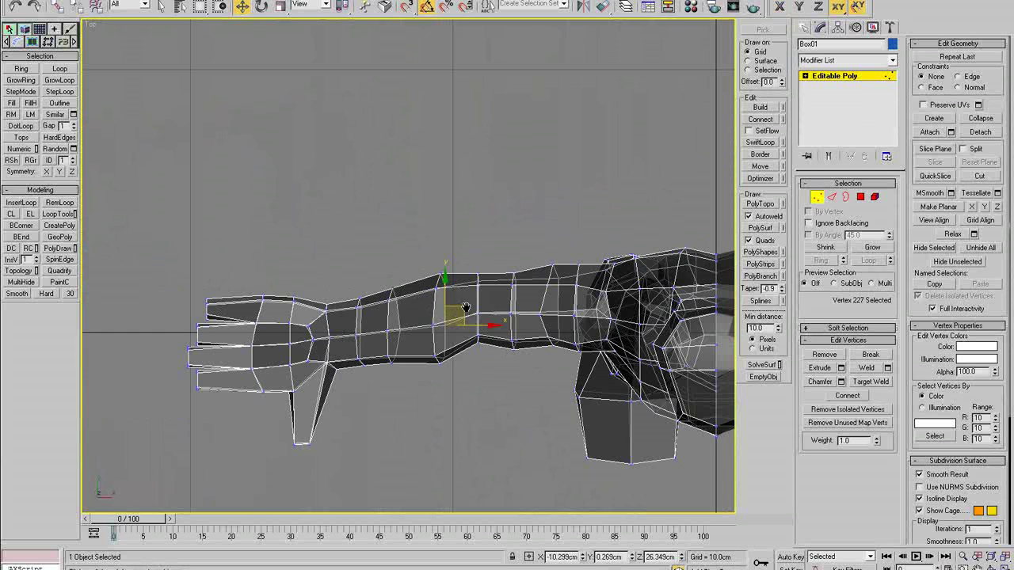
# Step: Move the upper-arm vertices near the deltoid, including the one on its rear outline, to give the shoulder a rounder form
pyautogui.scroll(2, 475, 301)
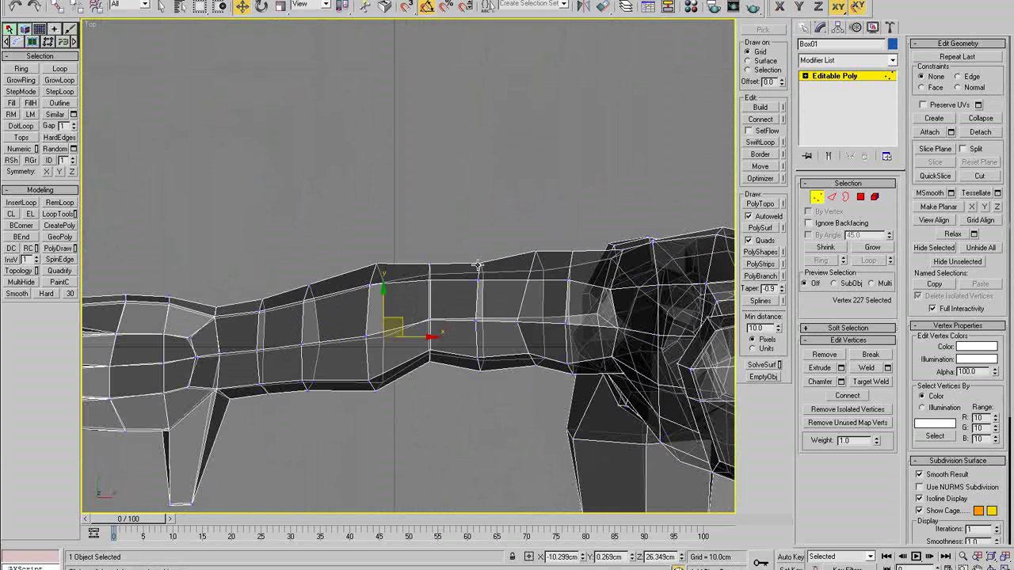
pyautogui.click(525, 287)
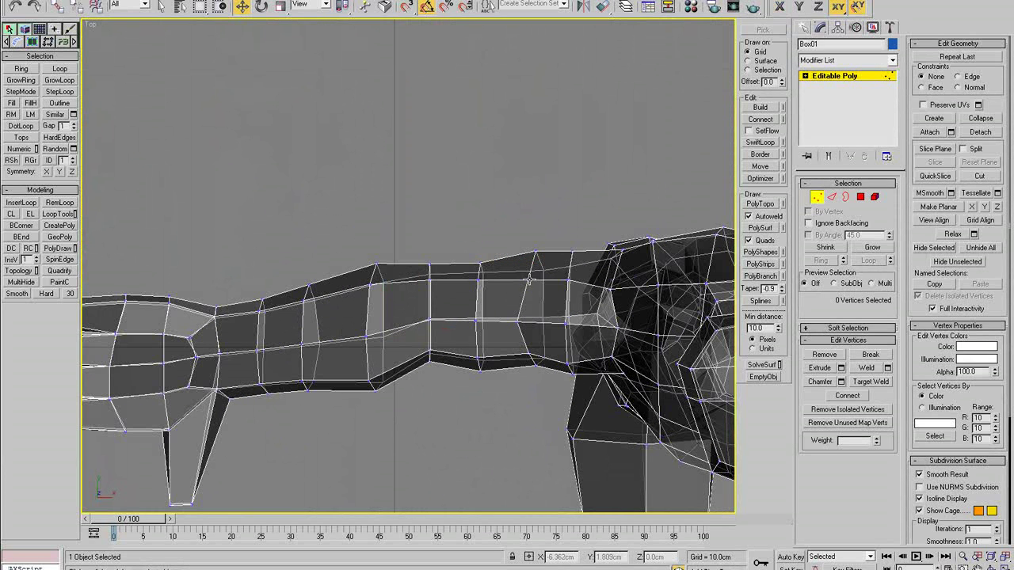
pyautogui.hotkey('alt', 'x')
pyautogui.moveTo(566, 282); pyautogui.dragTo(573, 247)
pyautogui.click(586, 255)
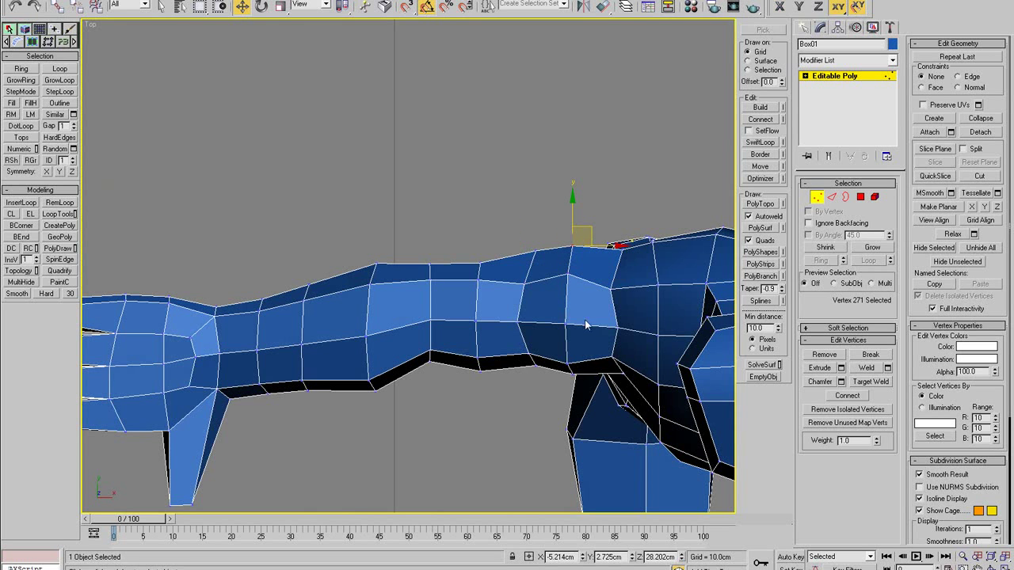
# Step: Adjust the vertices of the shoulder loop where the arm joins the torso to smooth its curve in the Top view
pyautogui.click(616, 326)
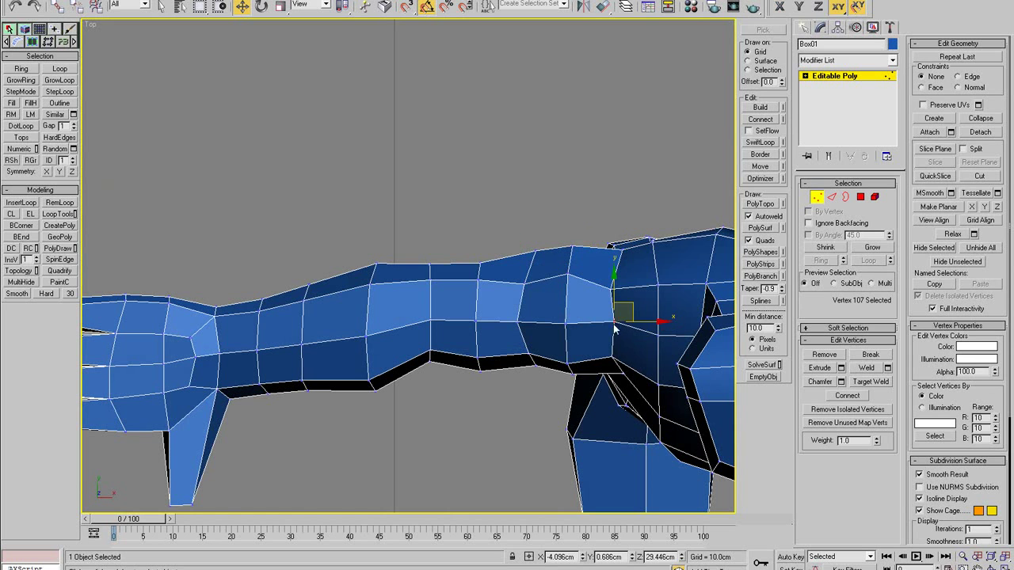
pyautogui.click(608, 354)
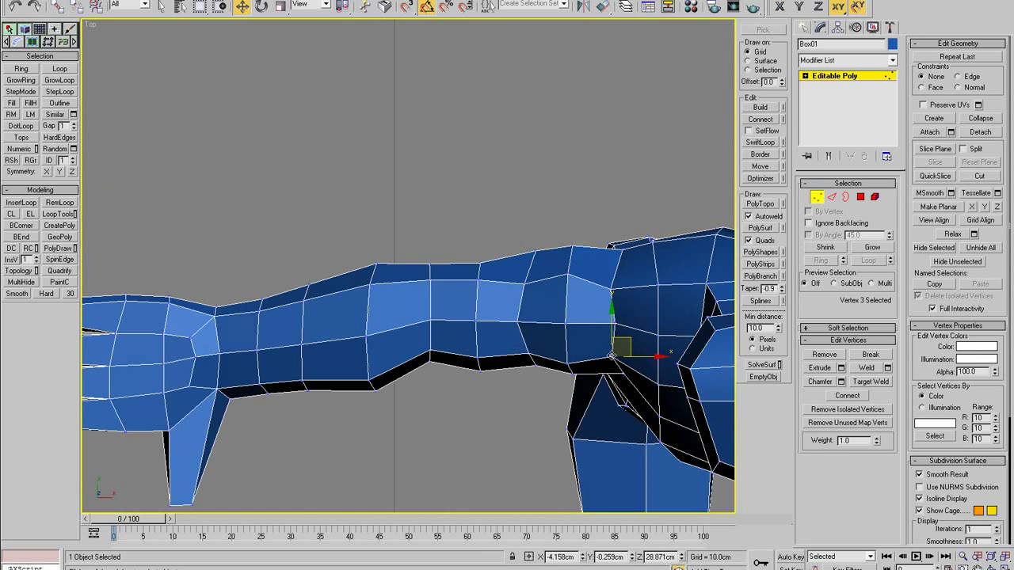
pyautogui.click(608, 288)
pyautogui.scroll(-6, 602, 316)
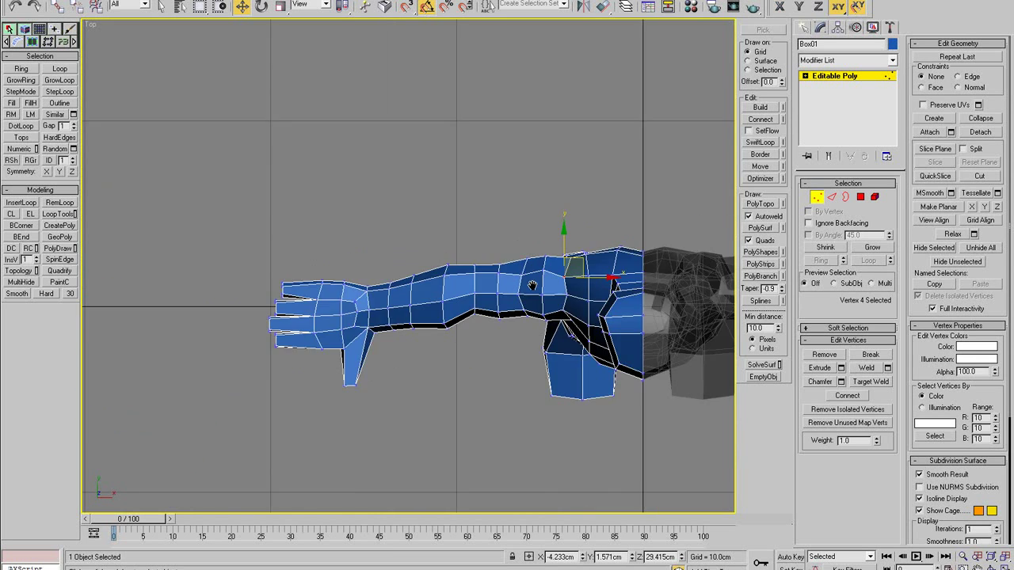
# Step: In the Perspective view, leave vertex editing and turn off see-through display for the mirrored half of the body
pyautogui.hotkey('alt', 'w')
pyautogui.hotkey('alt', 'x')
pyautogui.keyDown('alt'); pyautogui.moveTo(589, 356); pyautogui.dragTo(574, 297, button='middle'); pyautogui.keyUp('alt')
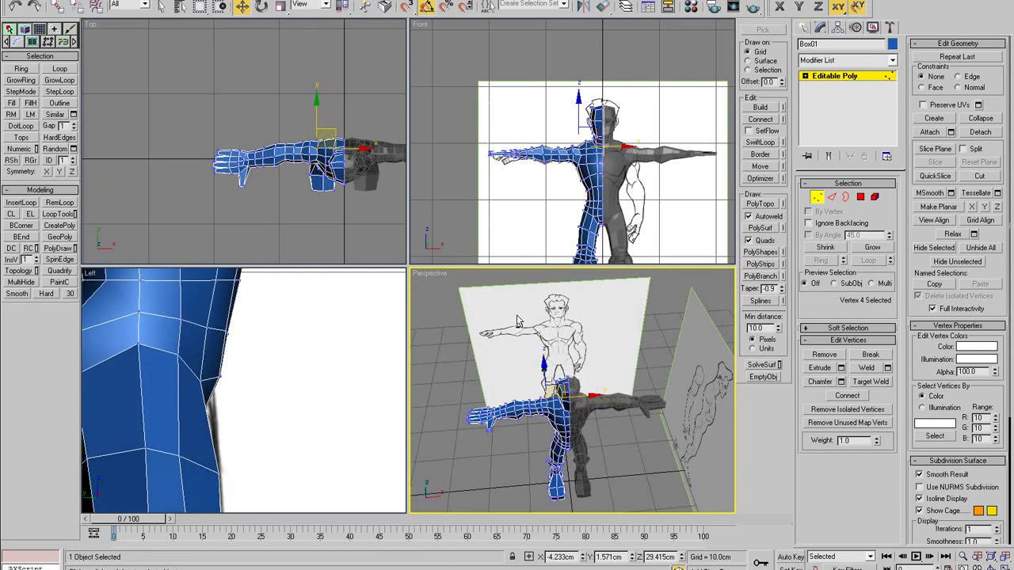
pyautogui.hotkey('alt', 'w')
pyautogui.click(530, 366)
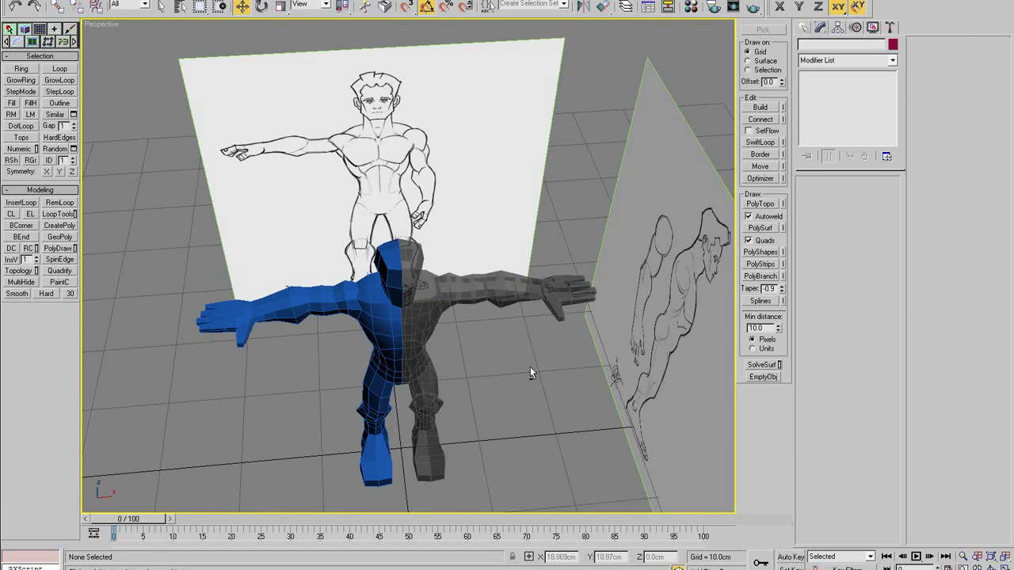
pyautogui.keyDown('alt'); pyautogui.moveTo(530, 367); pyautogui.dragTo(520, 297, button='middle'); pyautogui.keyUp('alt')
pyautogui.keyDown('alt'); pyautogui.moveTo(478, 325); pyautogui.dragTo(403, 286, button='middle'); pyautogui.keyUp('alt')
pyautogui.click(404, 286)
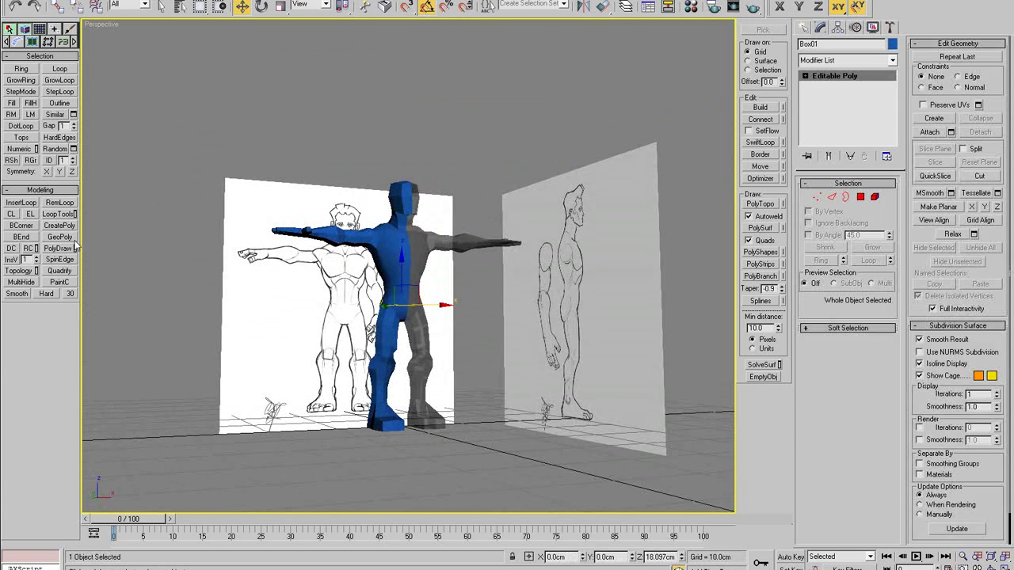
pyautogui.click(465, 303)
pyautogui.keyDown('alt'); pyautogui.moveTo(466, 302); pyautogui.dragTo(581, 54, button='middle'); pyautogui.keyUp('alt')
pyautogui.click(424, 287)
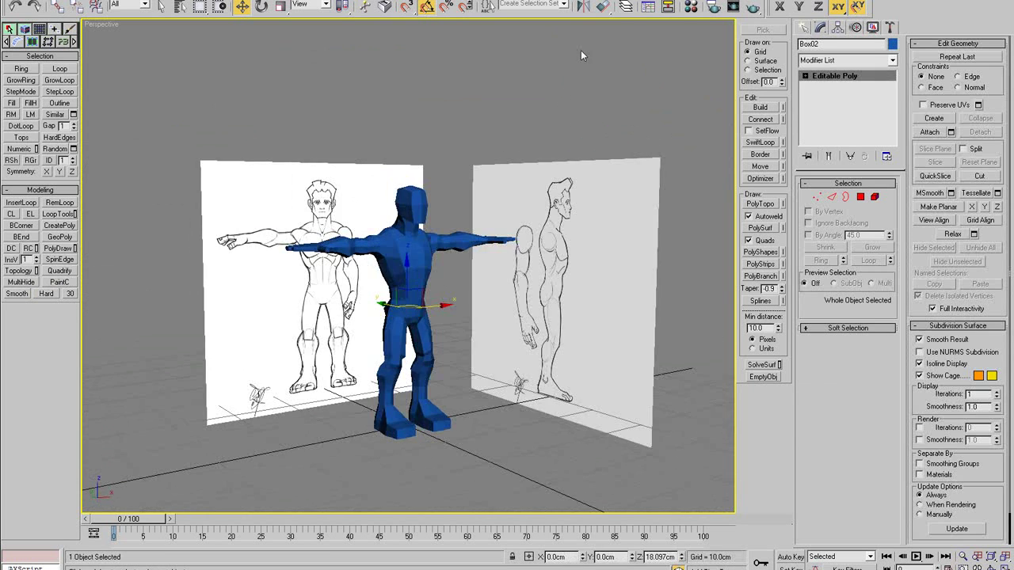
# Step: Hide the ImagePlanes layer so that only the character model remains in the scene
pyautogui.click(625, 7)
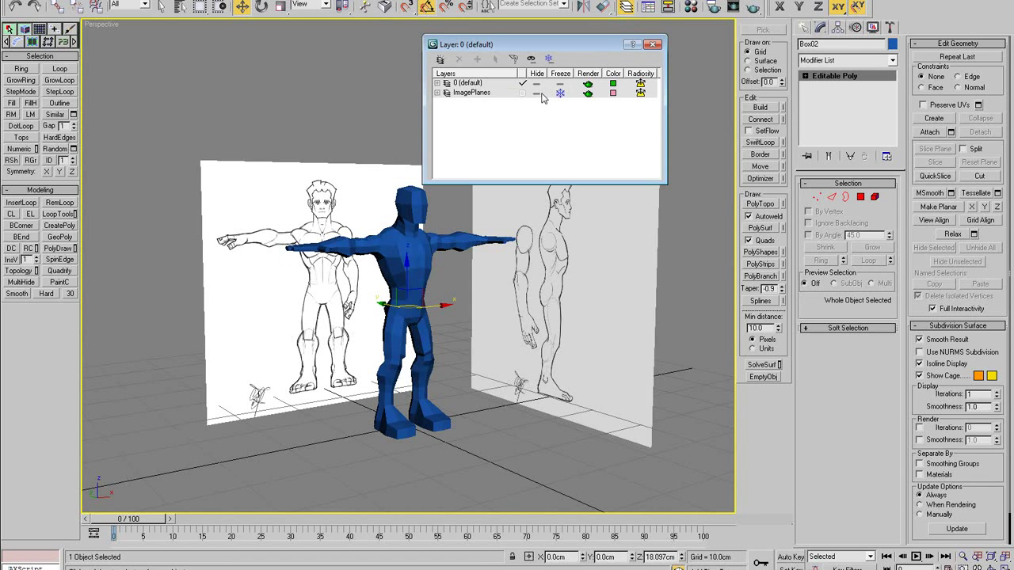
pyautogui.click(538, 93)
pyautogui.click(651, 44)
pyautogui.click(551, 147)
pyautogui.keyDown('alt'); pyautogui.moveTo(551, 148); pyautogui.dragTo(502, 253, button='middle'); pyautogui.keyUp('alt')
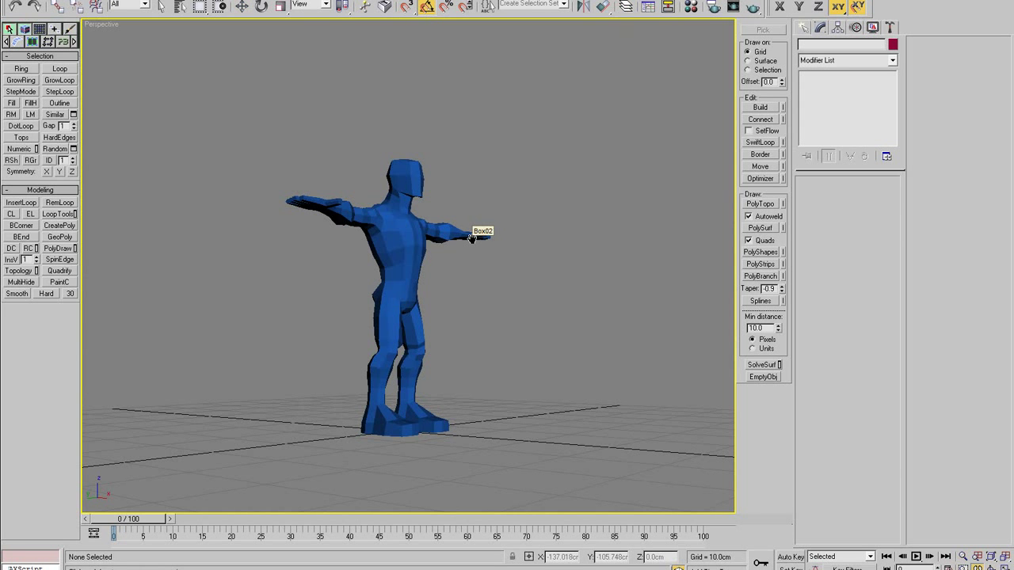
pyautogui.moveTo(425, 255)
pyautogui.keyDown('ctrl'); pyautogui.keyDown('alt'); pyautogui.mouseDown(button='middle')
pyautogui.moveTo(429, 235)
pyautogui.moveTo(326, 248)
pyautogui.moveTo(301, 269)
pyautogui.moveTo(301, 295)
pyautogui.moveTo(468, 243)
pyautogui.moveTo(556, 239)
pyautogui.moveTo(604, 256)
pyautogui.moveTo(453, 229)
pyautogui.moveTo(407, 238)
pyautogui.mouseUp(button='middle'); pyautogui.keyUp('alt'); pyautogui.keyUp('ctrl')
# Step: On the original half, reposition the vertices at the back and side of the neck, mainly along the X axis, to round it
pyautogui.click(381, 287)
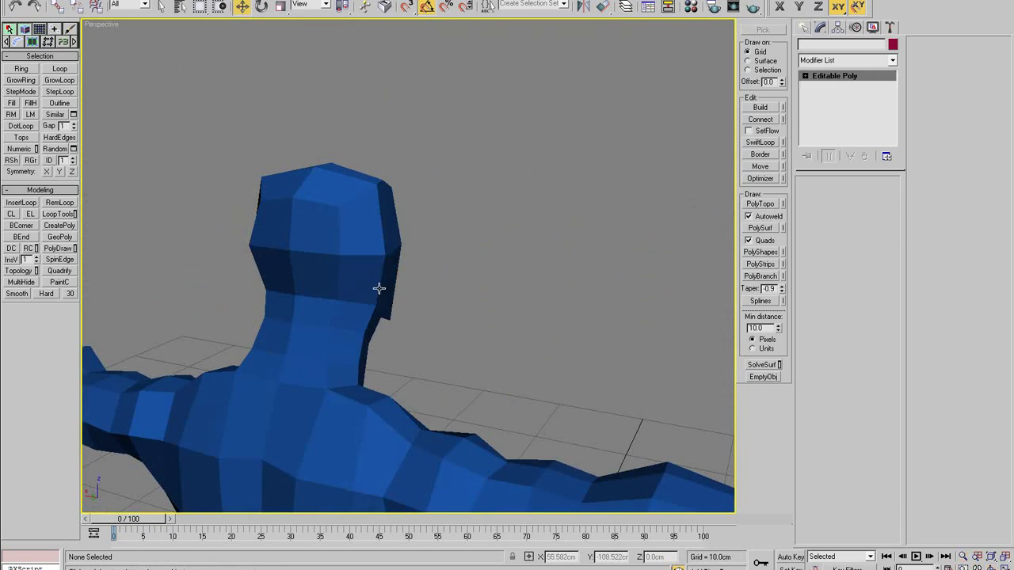
pyautogui.press('1')
pyautogui.keyDown('alt'); pyautogui.moveTo(380, 287); pyautogui.dragTo(446, 301, button='middle'); pyautogui.keyUp('alt')
pyautogui.press('w')
pyautogui.click(440, 301)
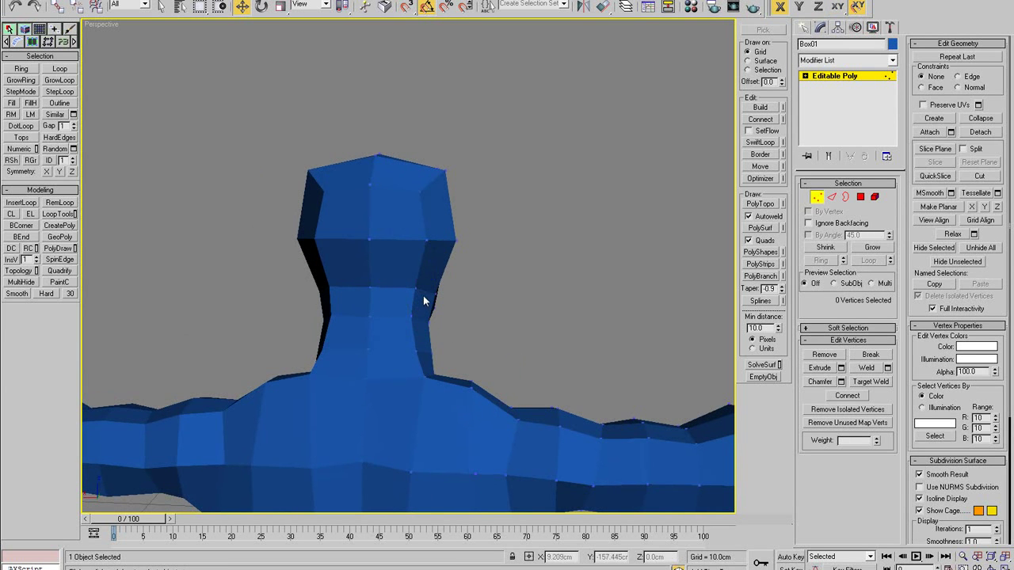
pyautogui.click(412, 317)
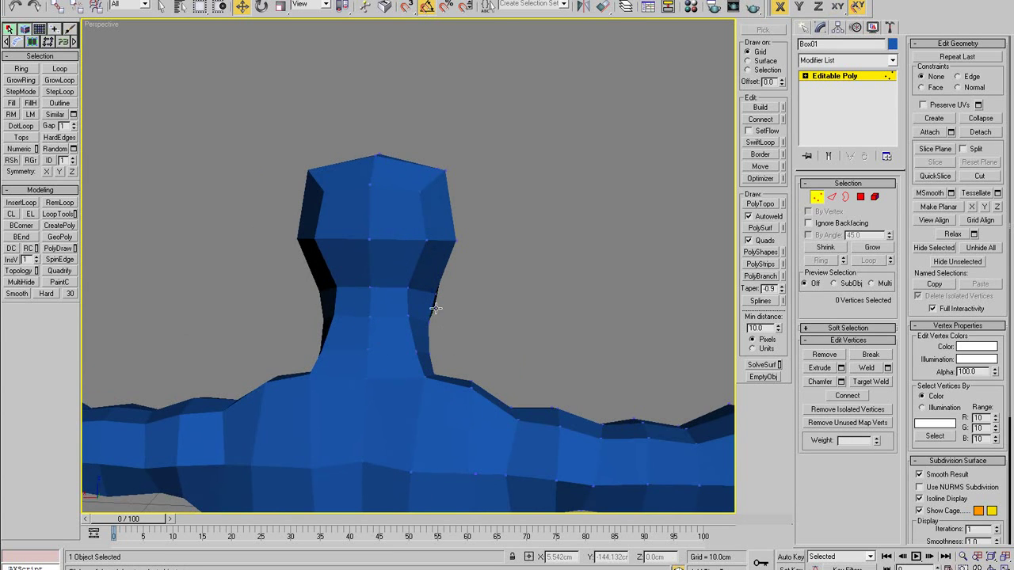
pyautogui.keyDown('alt'); pyautogui.moveTo(435, 308); pyautogui.dragTo(444, 287, button='middle'); pyautogui.keyUp('alt')
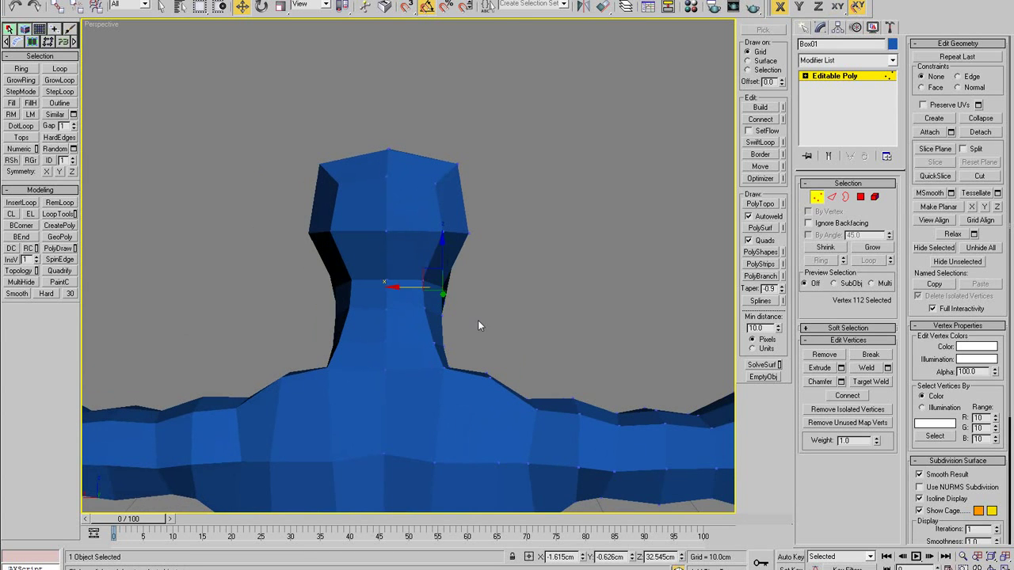
pyautogui.keyDown('alt'); pyautogui.moveTo(477, 326); pyautogui.dragTo(357, 270, button='middle'); pyautogui.keyUp('alt')
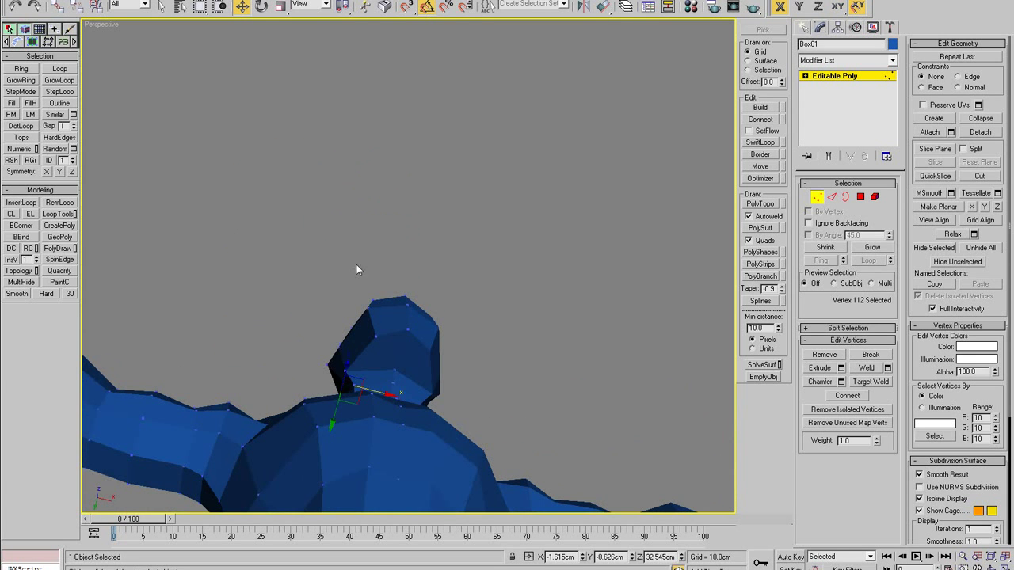
pyautogui.click(346, 369)
pyautogui.keyDown('alt'); pyautogui.moveTo(355, 375); pyautogui.dragTo(518, 373, button='middle'); pyautogui.keyUp('alt')
# Step: Check the neck and chest with the edited half isolated, end the isolation and inspect the whole body from above
pyautogui.hotkey('alt', 'q')
pyautogui.click(818, 201)
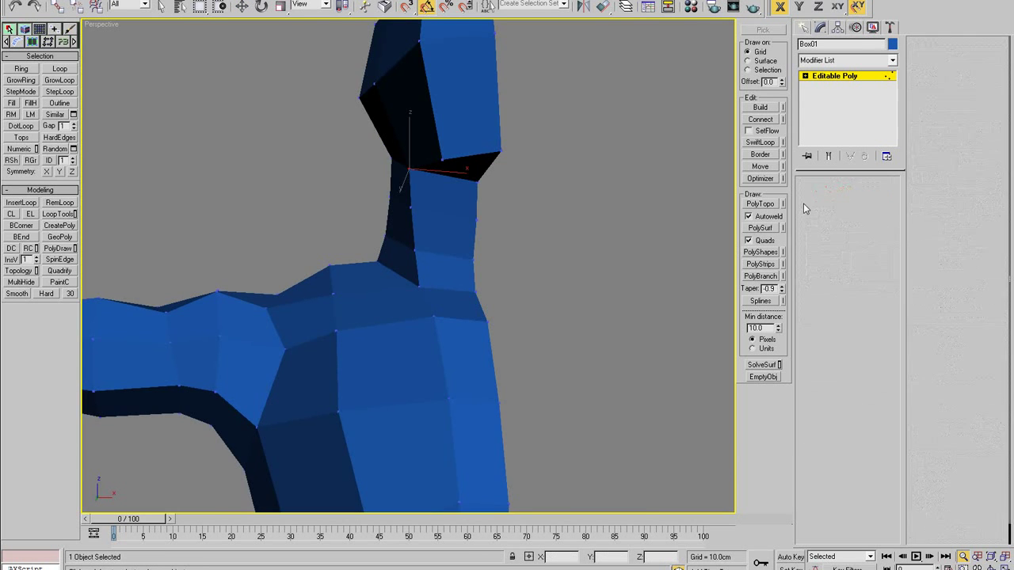
pyautogui.hotkey('alt', 'q')
pyautogui.click(619, 240)
pyautogui.press('z')
pyautogui.keyDown('alt'); pyautogui.moveTo(498, 229); pyautogui.dragTo(483, 307, button='middle'); pyautogui.keyUp('alt')
pyautogui.scroll(6, 483, 307)
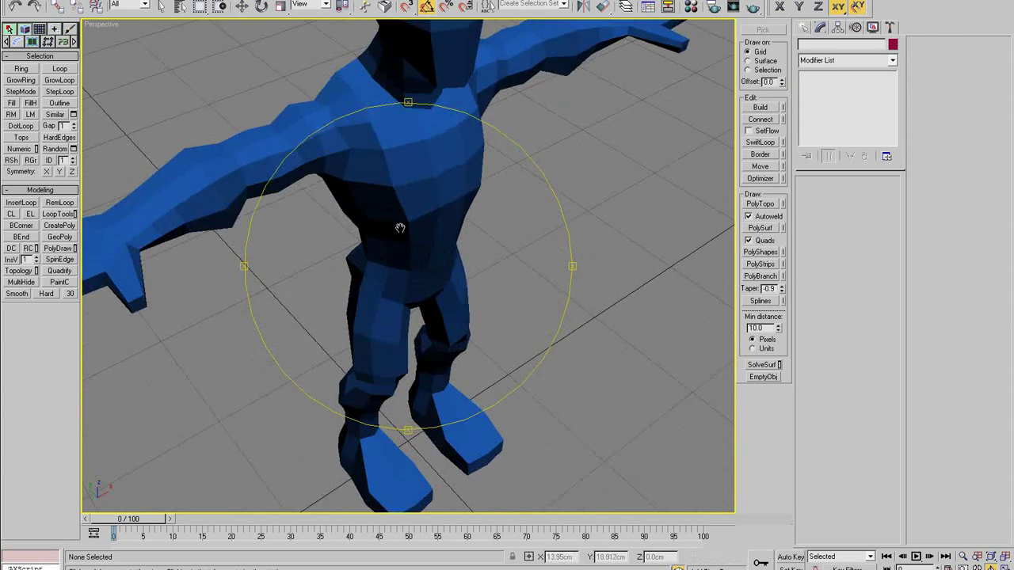
# Step: Move the column of three vertices down the front of the chest and ribs in the XY plane to round the torso
pyautogui.click(441, 307)
pyautogui.press('1')
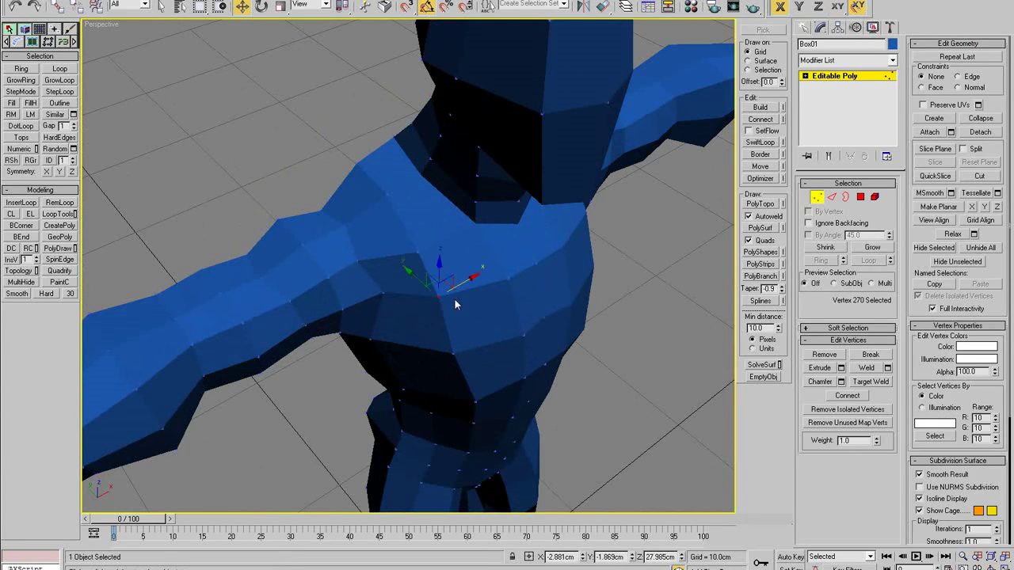
pyautogui.moveTo(441, 287); pyautogui.dragTo(446, 360)
pyautogui.click(448, 354)
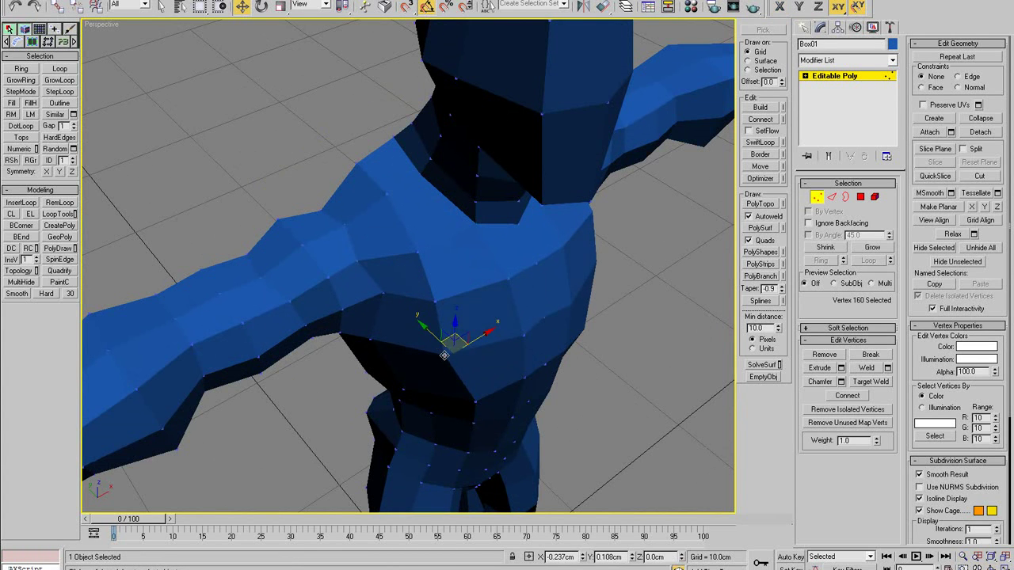
pyautogui.click(475, 400)
pyautogui.moveTo(475, 401); pyautogui.dragTo(468, 393)
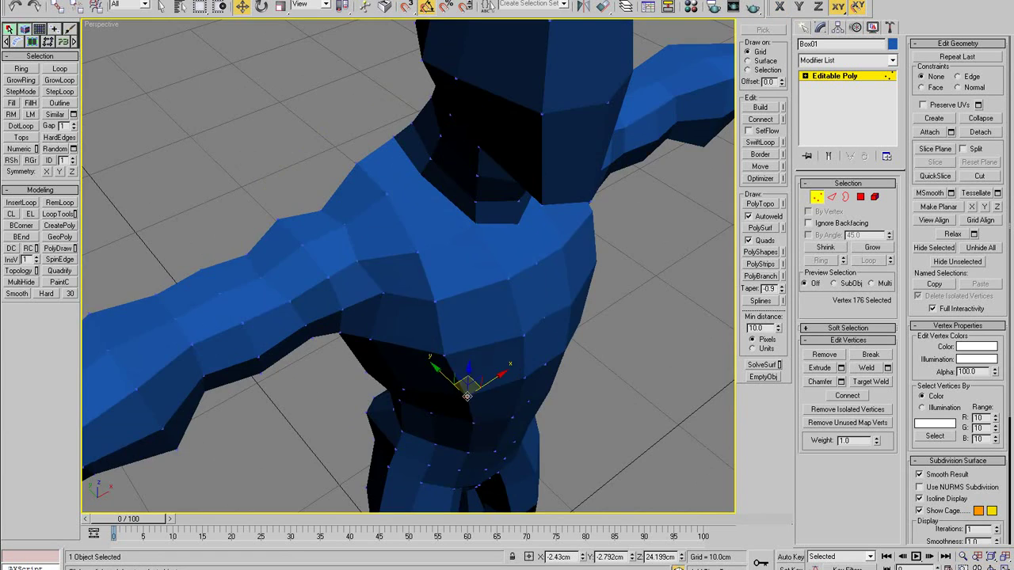
# Step: Nudge the upper chest vertex beside the shoulder to smooth the transition from chest to arm
pyautogui.keyDown('alt'); pyautogui.moveTo(468, 392); pyautogui.dragTo(406, 368, button='middle'); pyautogui.keyUp('alt')
pyautogui.scroll(-4, 522, 317)
pyautogui.scroll(4, 380, 319)
pyautogui.keyDown('alt'); pyautogui.moveTo(381, 319); pyautogui.dragTo(410, 313, button='middle'); pyautogui.keyUp('alt')
pyautogui.click(352, 299)
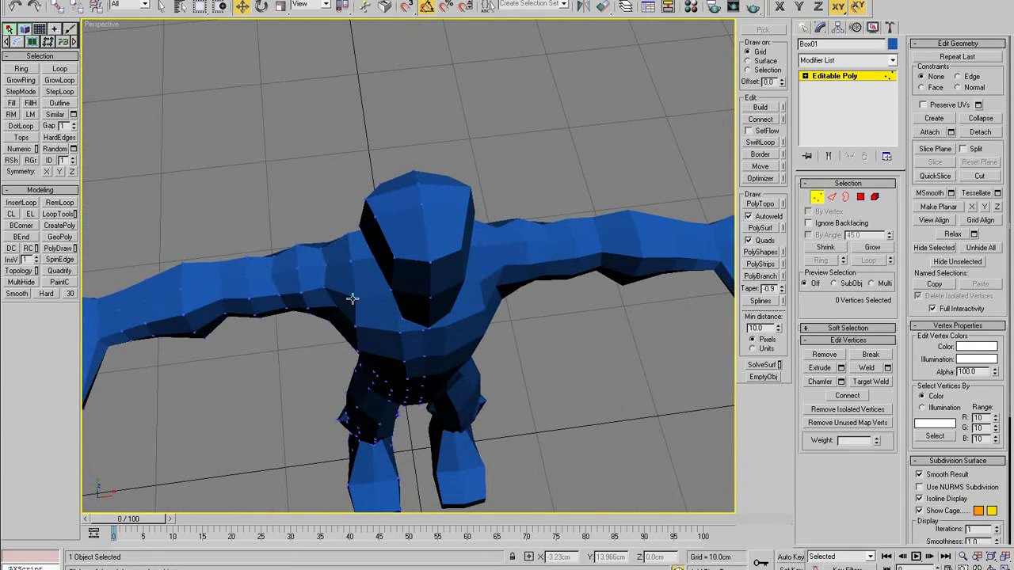
pyautogui.click(355, 298)
pyautogui.moveTo(383, 295); pyautogui.dragTo(382, 295)
# Step: Reposition the vertices at the front of the shoulder above the armpit to smooth the join between chest and arm
pyautogui.scroll(-3, 402, 282)
pyautogui.keyDown('alt'); pyautogui.moveTo(402, 281); pyautogui.dragTo(419, 274, button='middle'); pyautogui.keyUp('alt')
pyautogui.click(535, 297)
pyautogui.keyDown('alt'); pyautogui.moveTo(513, 294); pyautogui.dragTo(483, 306, button='middle'); pyautogui.keyUp('alt')
pyautogui.scroll(5, 444, 387)
pyautogui.click(451, 420)
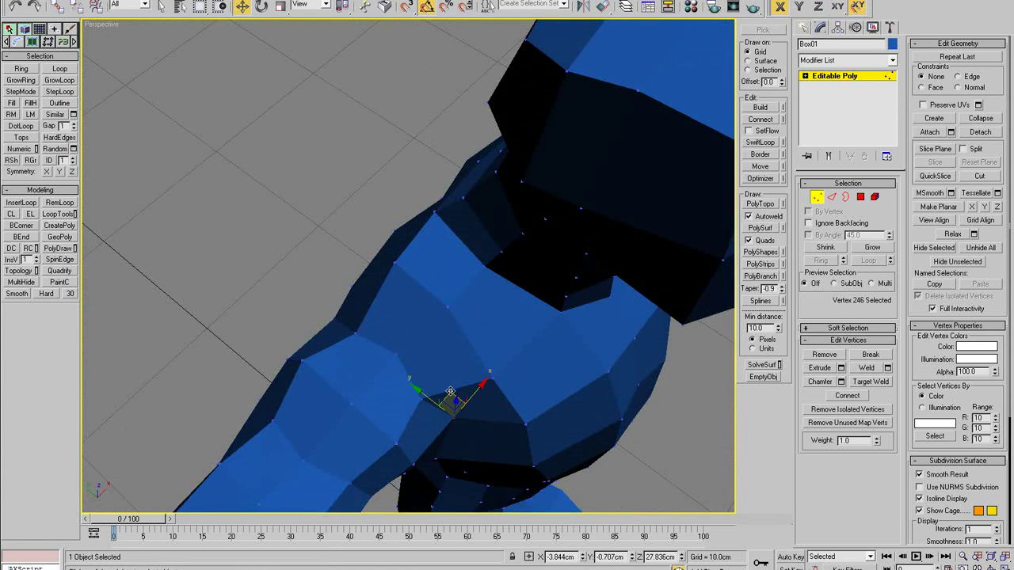
pyautogui.keyDown('alt'); pyautogui.moveTo(452, 420); pyautogui.dragTo(478, 323, button='middle'); pyautogui.keyUp('alt')
pyautogui.scroll(-4, 452, 336)
pyautogui.click(381, 315)
pyautogui.click(361, 328)
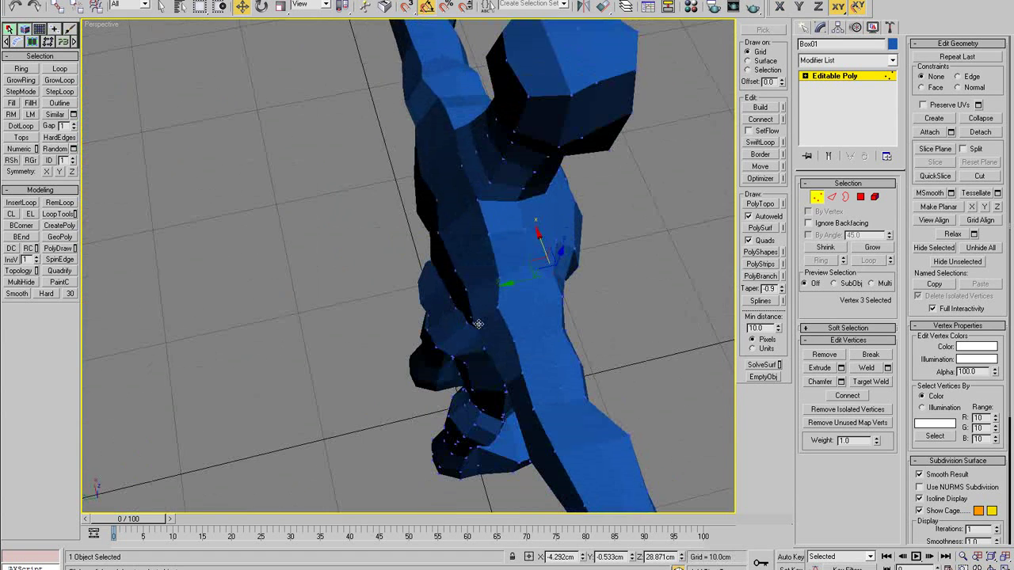
# Step: Move the vertices along the top of the shoulder in the XY plane to even out the edge towards the neck
pyautogui.click(491, 275)
pyautogui.moveTo(498, 277); pyautogui.dragTo(492, 275)
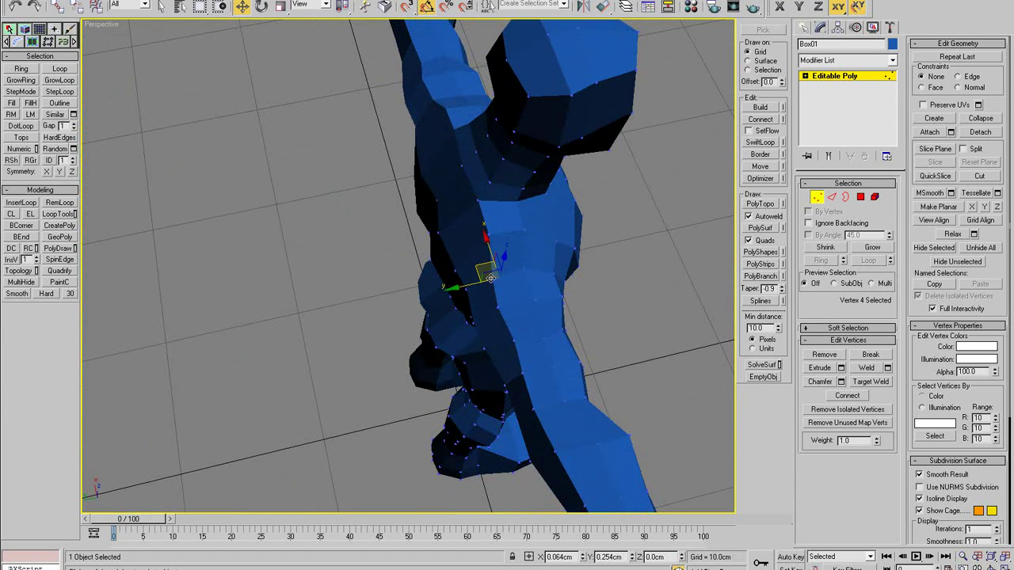
pyautogui.click(505, 240)
pyautogui.click(488, 236)
pyautogui.moveTo(488, 236); pyautogui.dragTo(478, 237)
pyautogui.keyDown('alt'); pyautogui.moveTo(478, 237); pyautogui.dragTo(492, 246, button='middle'); pyautogui.keyUp('alt')
pyautogui.click(485, 243)
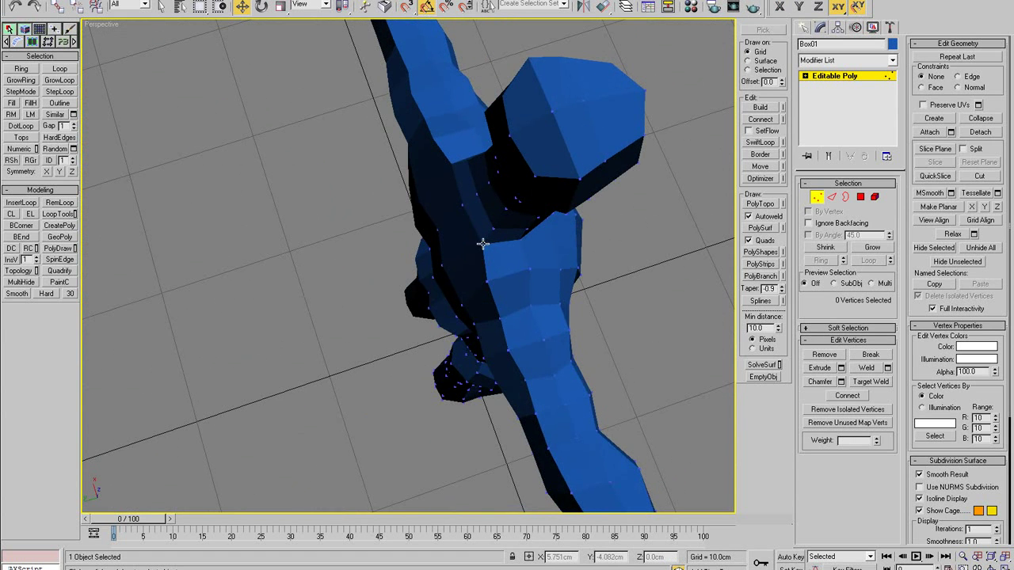
pyautogui.click(483, 244)
pyautogui.moveTo(449, 254); pyautogui.dragTo(453, 264)
# Step: Try lowering the arm in the front view by rotating its vertices 55 degrees and moving them to the shoulder, and undo both changes
pyautogui.scroll(-5, 454, 265)
pyautogui.keyDown('alt'); pyautogui.moveTo(453, 264); pyautogui.dragTo(347, 222, button='middle'); pyautogui.keyUp('alt')
pyautogui.moveTo(163, 288); pyautogui.dragTo(164, 288)
pyautogui.press('f')
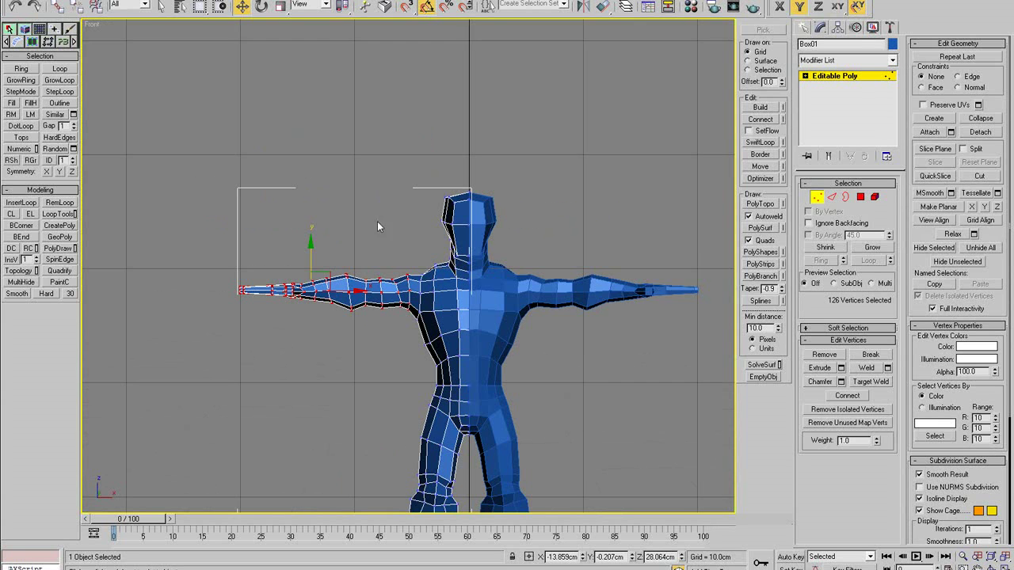
pyautogui.moveTo(400, 290); pyautogui.dragTo(399, 265, button='middle')
pyautogui.press('e')
pyautogui.moveTo(346, 252); pyautogui.dragTo(329, 207)
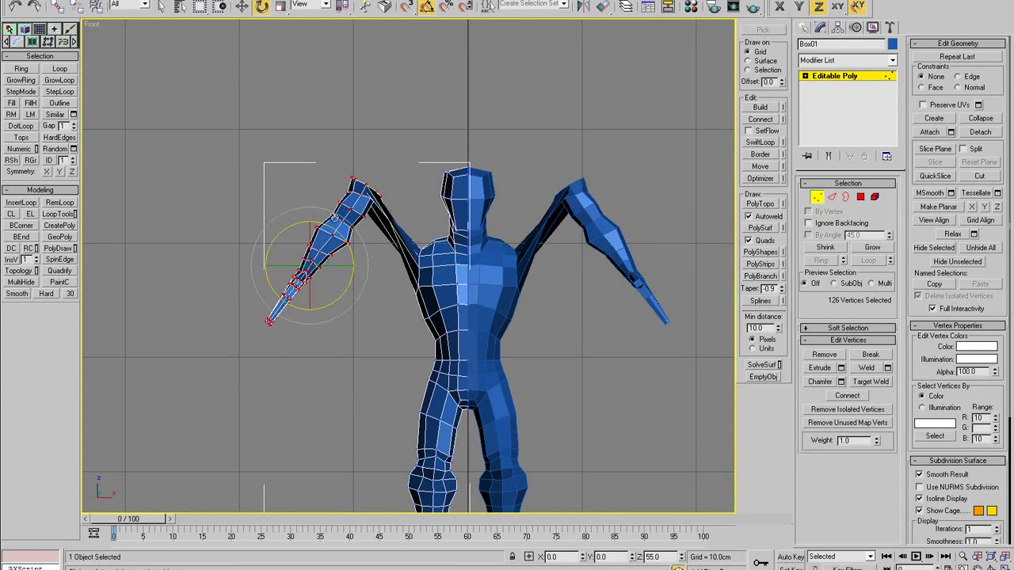
pyautogui.press('w')
pyautogui.moveTo(327, 247); pyautogui.dragTo(369, 338)
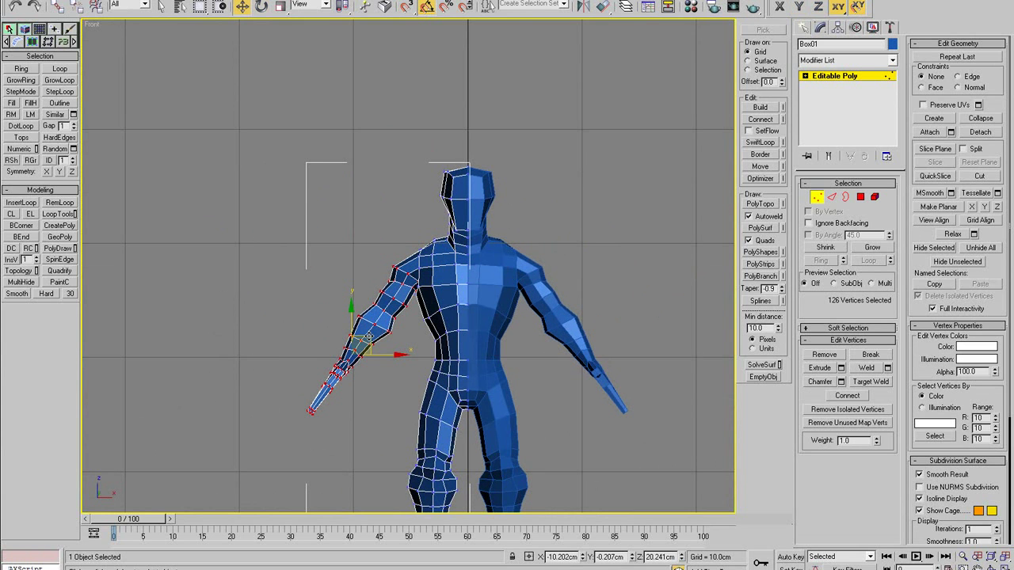
pyautogui.hotkey('ctrl', 'z')
pyautogui.hotkey('ctrl', 'z')
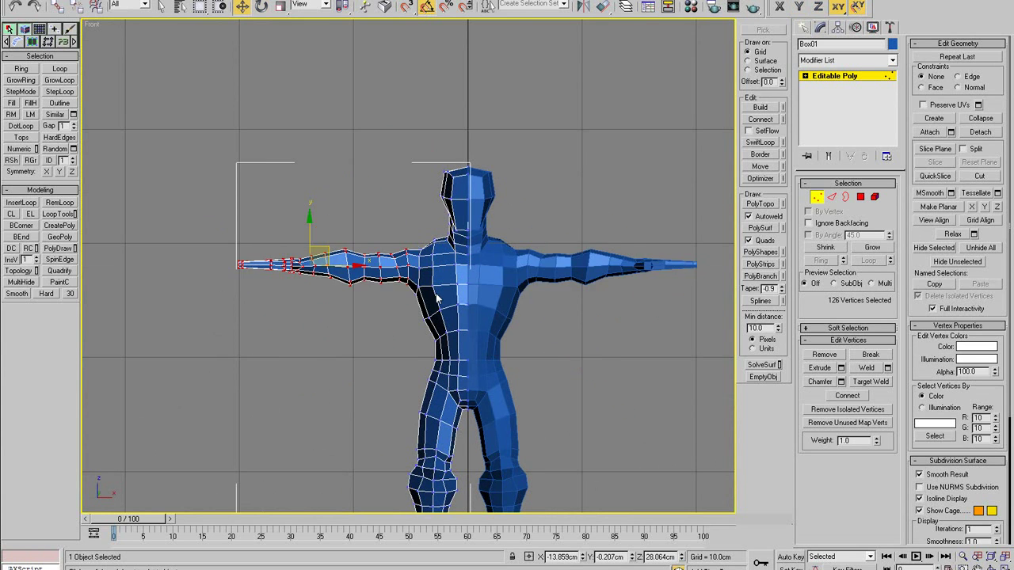
# Step: Leave vertex editing and inspect the torso and whole body in the front and perspective views
pyautogui.scroll(-4, 453, 309)
pyautogui.scroll(8, 451, 281)
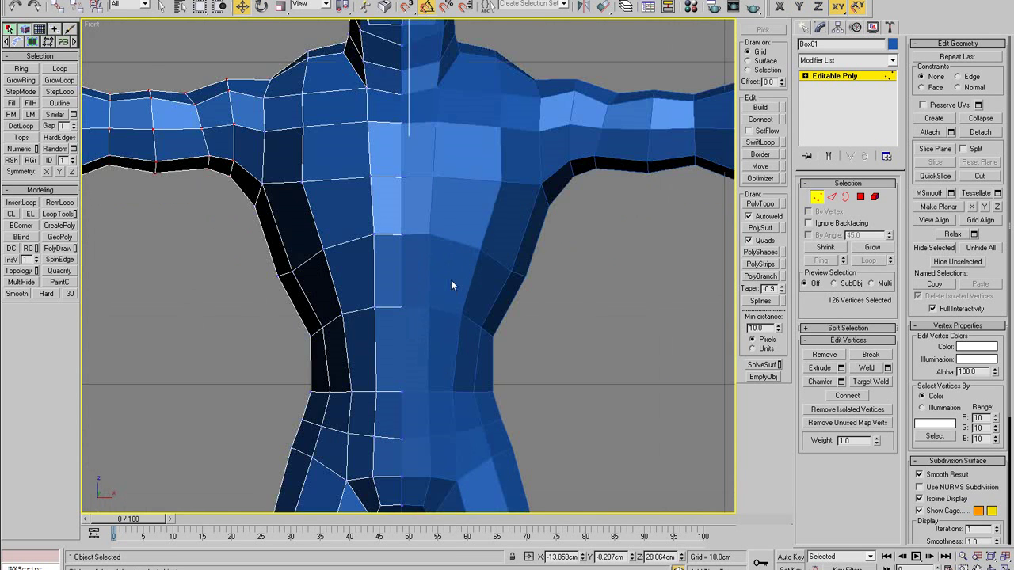
pyautogui.hotkey('alt', 'w')
pyautogui.rightClick(542, 386)
pyautogui.hotkey('alt', 'w')
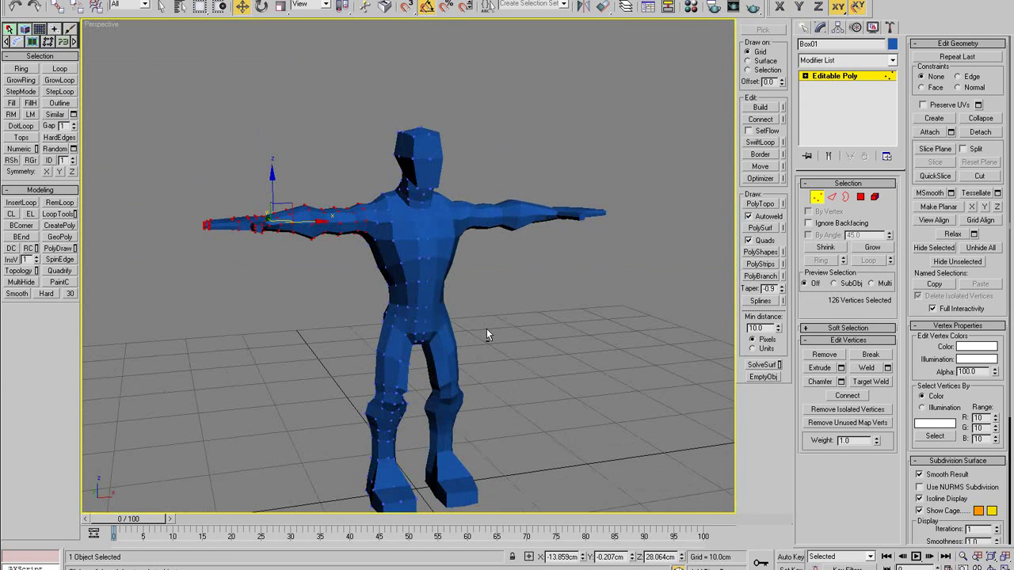
pyautogui.click(816, 196)
pyautogui.keyDown('alt'); pyautogui.moveTo(412, 238); pyautogui.dragTo(372, 235, button='middle'); pyautogui.keyUp('alt')
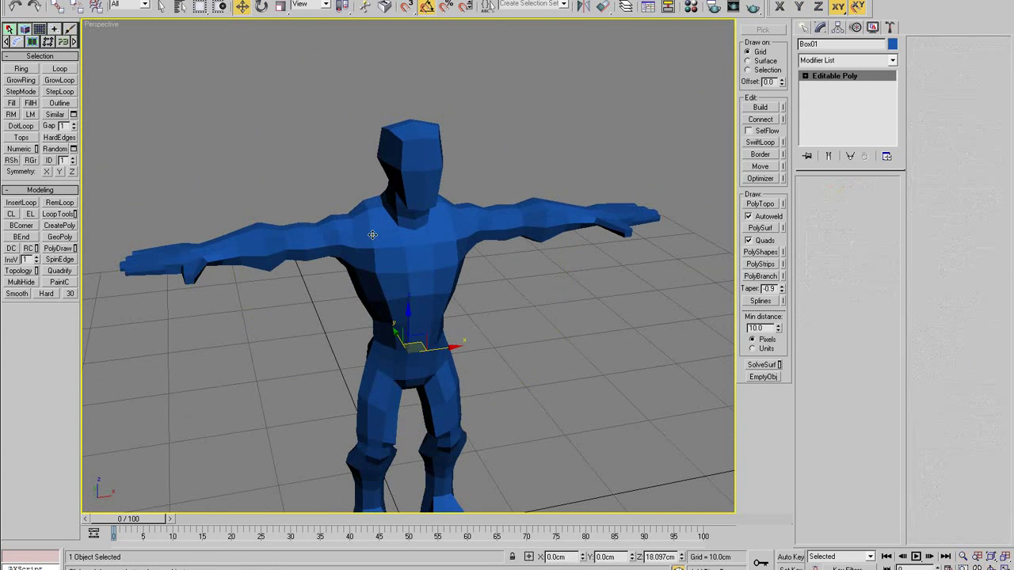
pyautogui.click(521, 283)
pyautogui.keyDown('alt'); pyautogui.moveTo(521, 283); pyautogui.dragTo(448, 266, button='middle'); pyautogui.keyUp('alt')
# Step: In the front view, shift the front and back shoulder vertices along X and lower the shoulder-top vertex slightly, using see-through display
pyautogui.hotkey('alt', 'w')
pyautogui.rightClick(585, 166)
pyautogui.hotkey('alt', 'w')
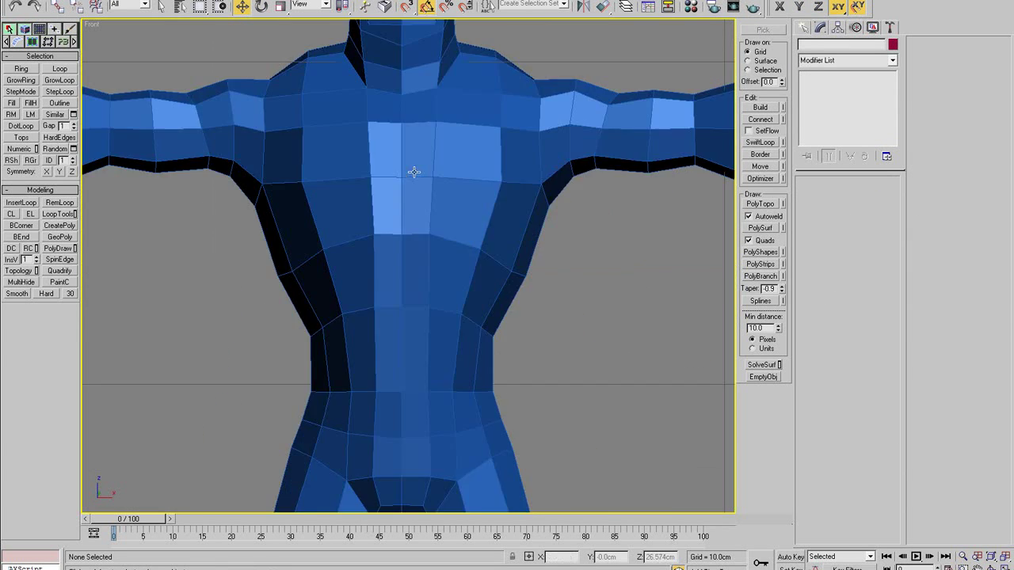
pyautogui.scroll(2, 413, 171)
pyautogui.moveTo(414, 172); pyautogui.dragTo(511, 362, button='middle')
pyautogui.click(354, 301)
pyautogui.press('1')
pyautogui.click(308, 255)
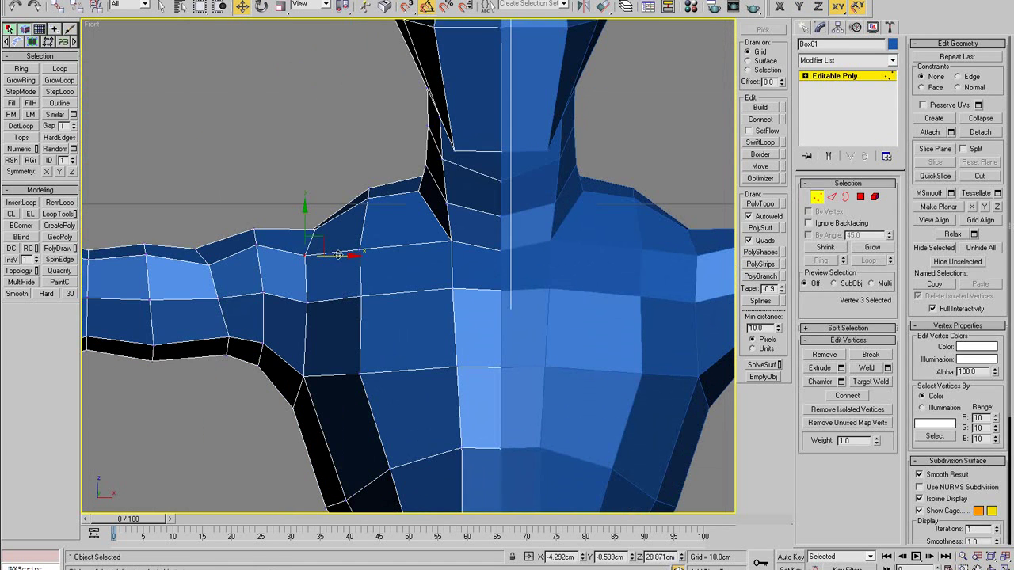
pyautogui.moveTo(351, 254); pyautogui.dragTo(358, 256)
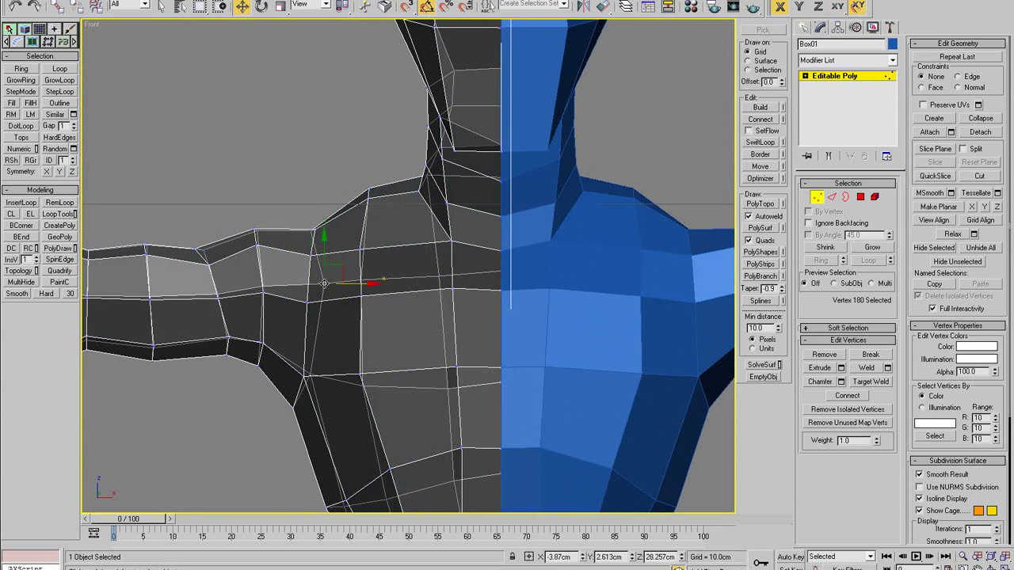
pyautogui.click(300, 253)
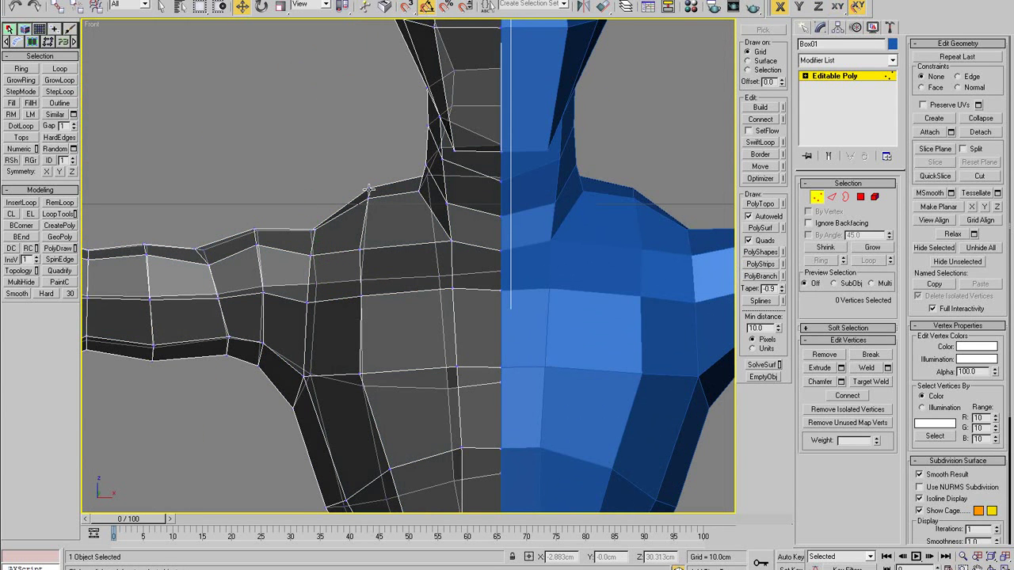
pyautogui.click(369, 190)
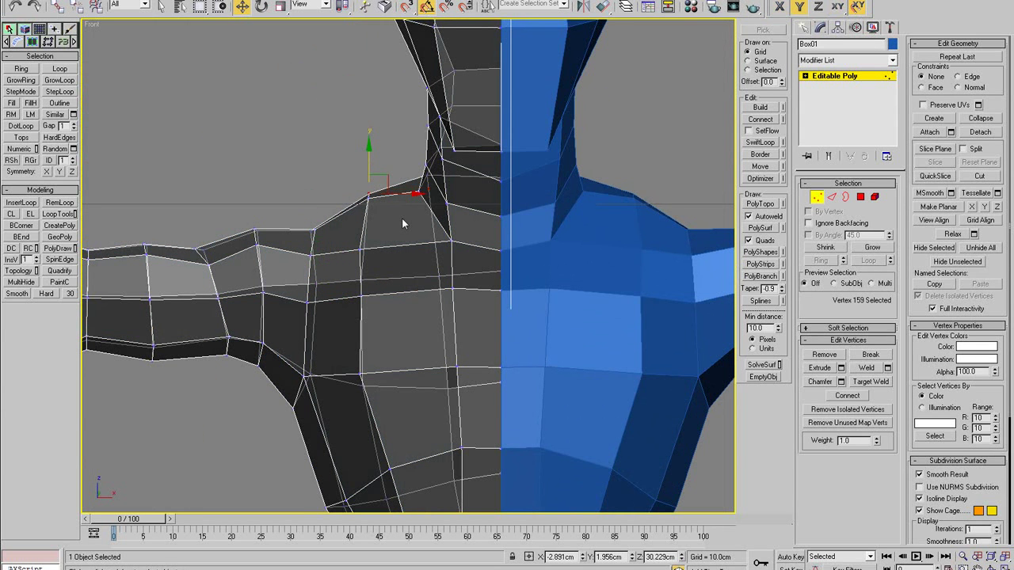
# Step: Raise the front shoulder vertex about 0.2 cm and reposition the vertex directly below it to even the horizontal edges
pyautogui.scroll(-5, 434, 230)
pyautogui.scroll(6, 345, 221)
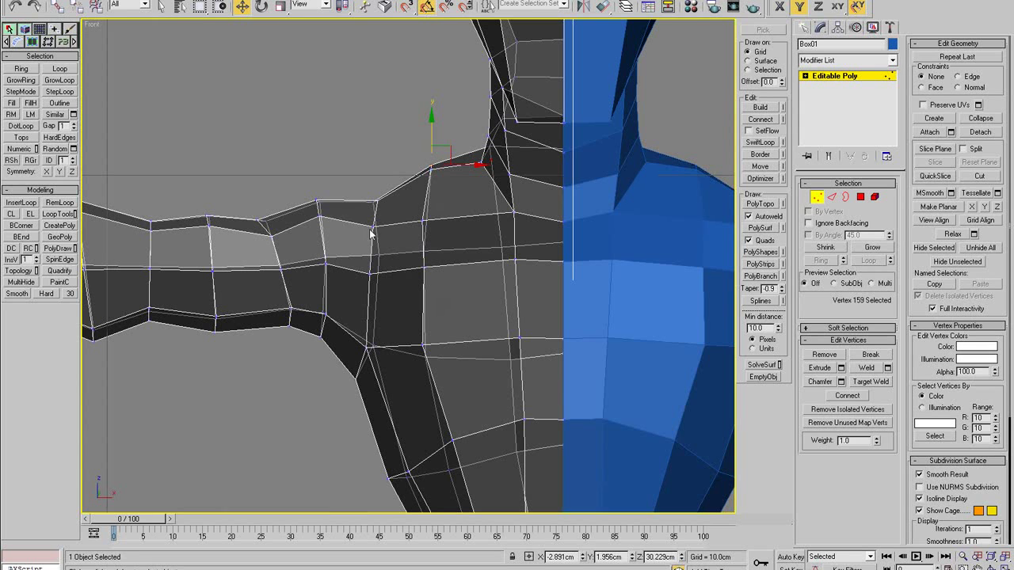
pyautogui.click(373, 219)
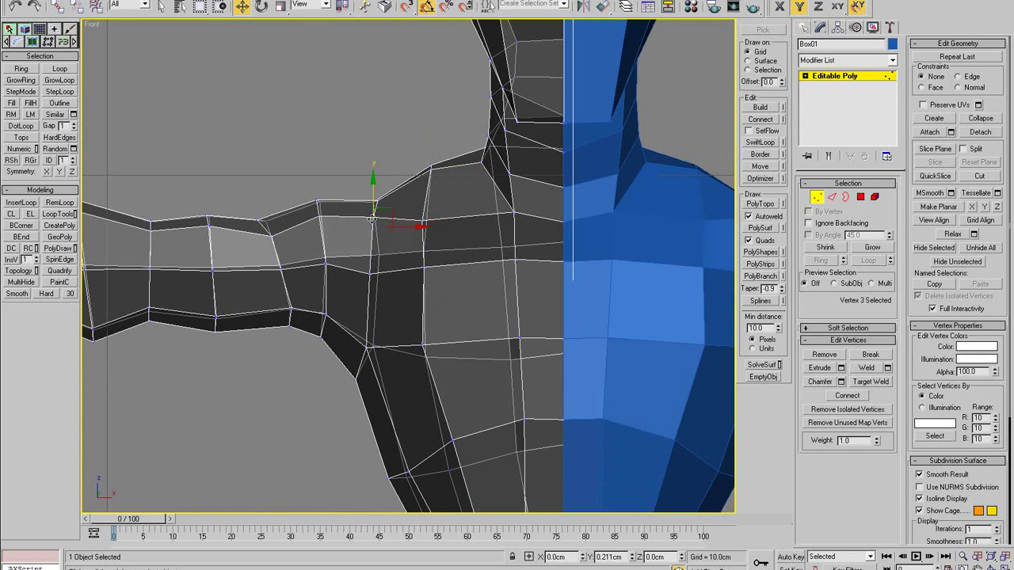
pyautogui.click(370, 264)
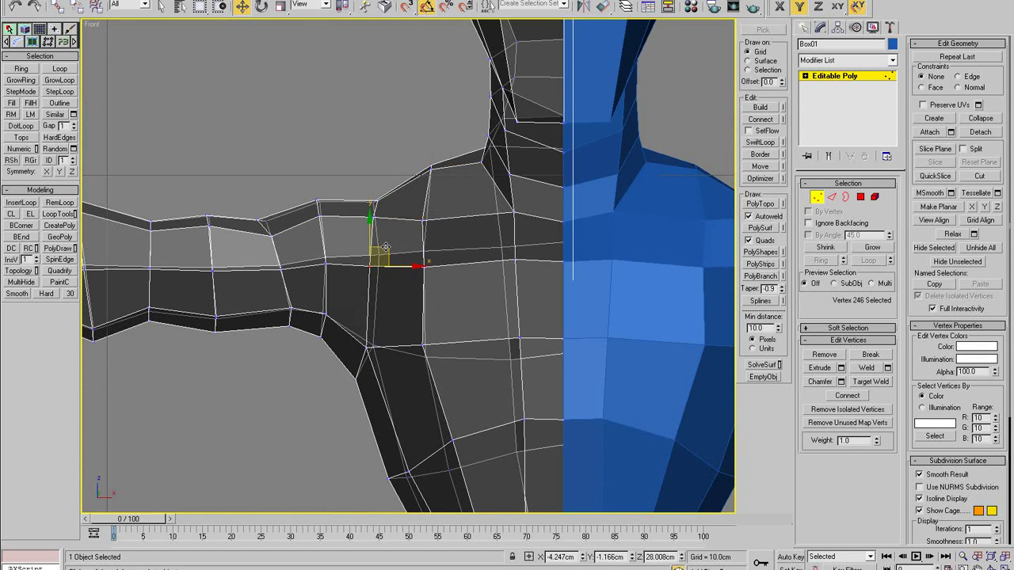
pyautogui.moveTo(391, 247); pyautogui.dragTo(387, 230, button='middle')
# Step: Return to the perspective view, turn off see-through display, leave vertex editing and inspect the whole body from front, below and behind
pyautogui.hotkey('alt', 'w')
pyautogui.rightClick(576, 332)
pyautogui.hotkey('alt', 'w')
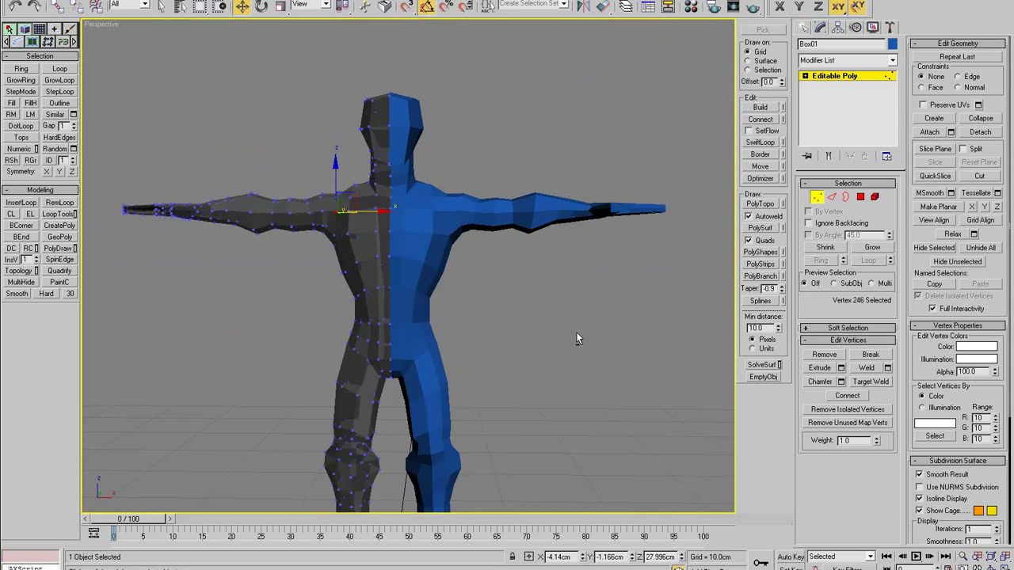
pyautogui.hotkey('alt', 'x')
pyautogui.keyDown('alt'); pyautogui.moveTo(357, 311); pyautogui.dragTo(445, 320, button='middle'); pyautogui.keyUp('alt')
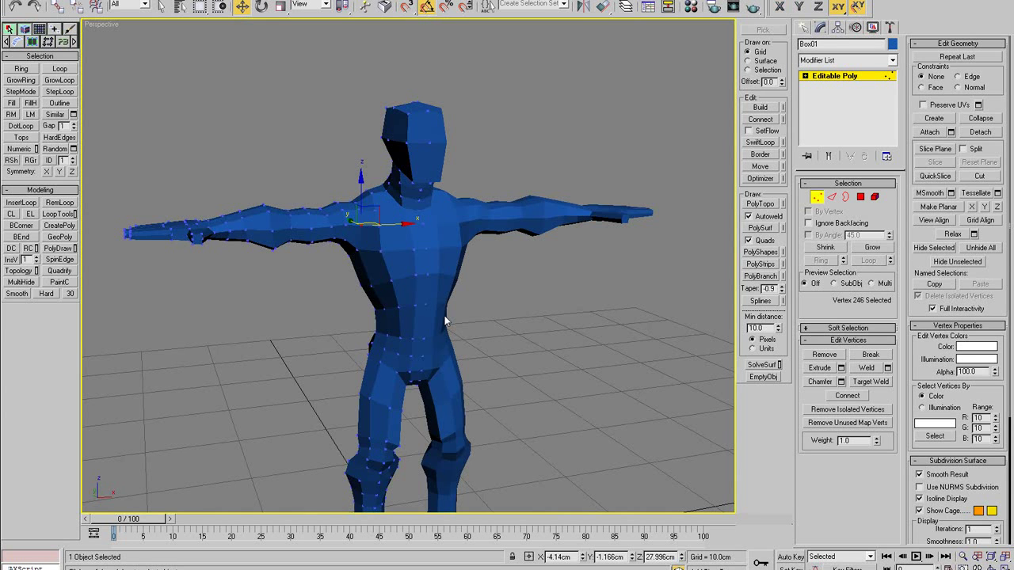
pyautogui.keyDown('alt'); pyautogui.moveTo(446, 329); pyautogui.dragTo(494, 300, button='middle'); pyautogui.keyUp('alt')
pyautogui.click(818, 197)
pyautogui.click(549, 248)
pyautogui.scroll(-3, 549, 248)
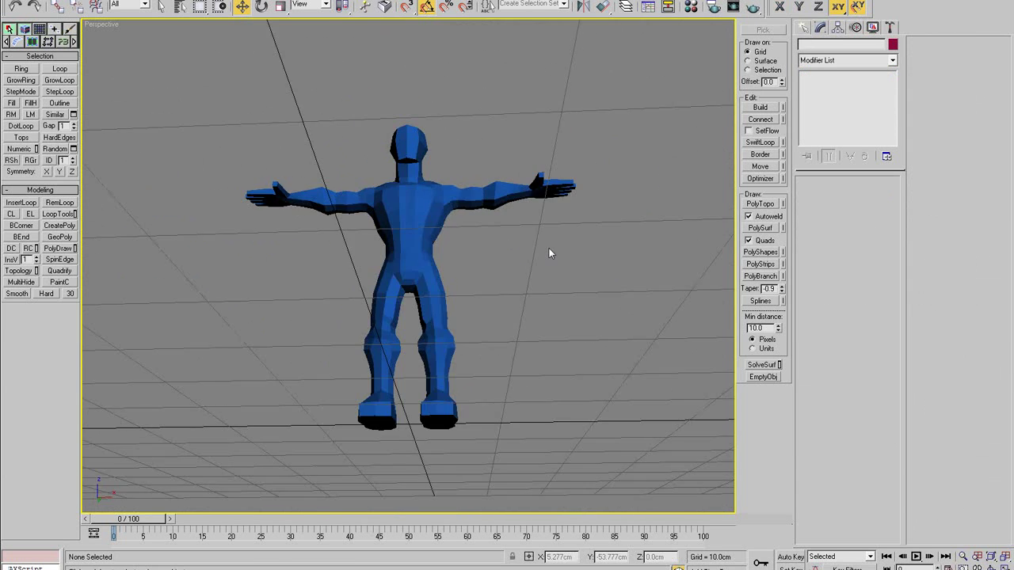
pyautogui.keyDown('alt'); pyautogui.moveTo(402, 252); pyautogui.dragTo(434, 298, button='middle'); pyautogui.keyUp('alt')
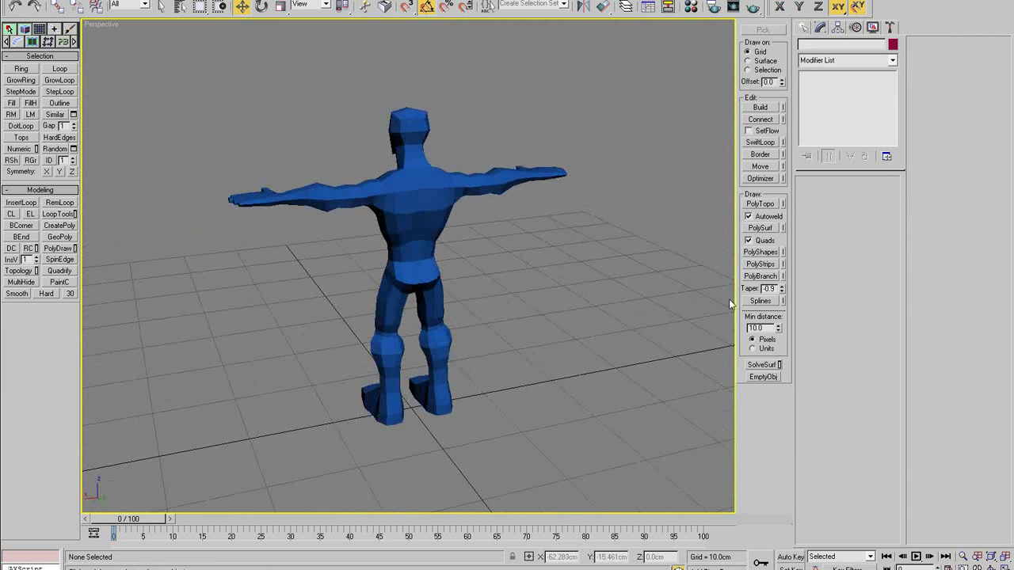